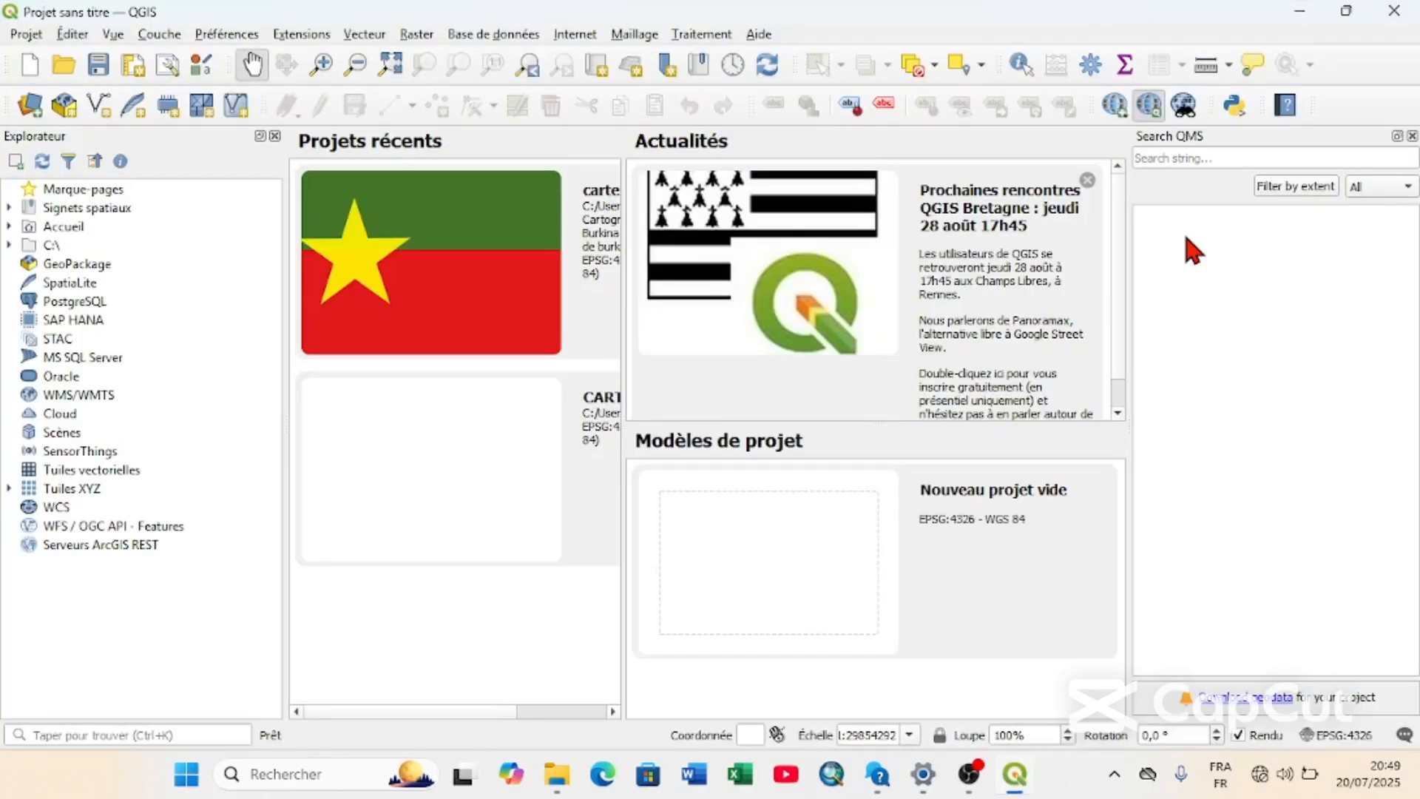
Create a new project and add gadm41_BFA_0.shp from the donnée/gadm41_BFA_shp folder as a vector layer.
left_click(30, 68)
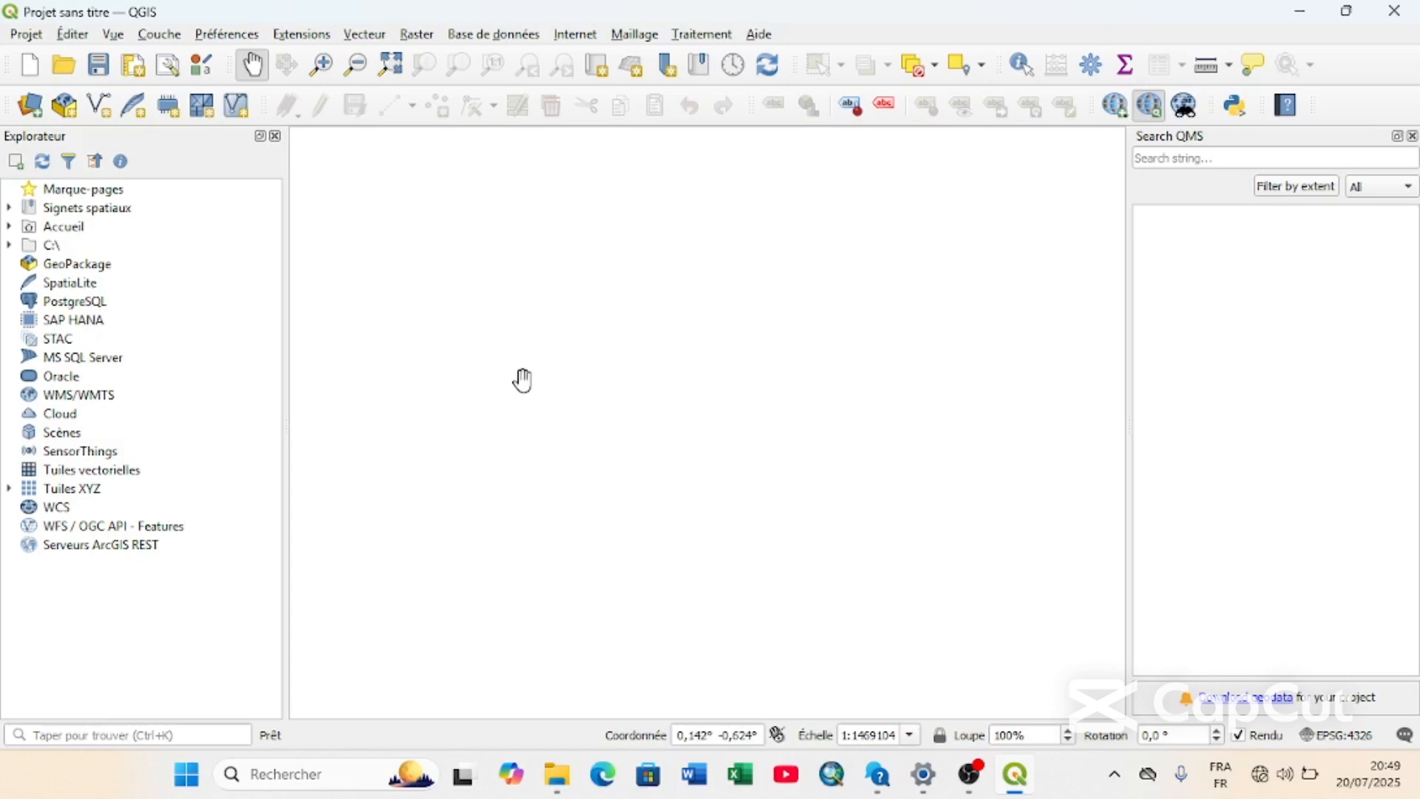
left_click(173, 41)
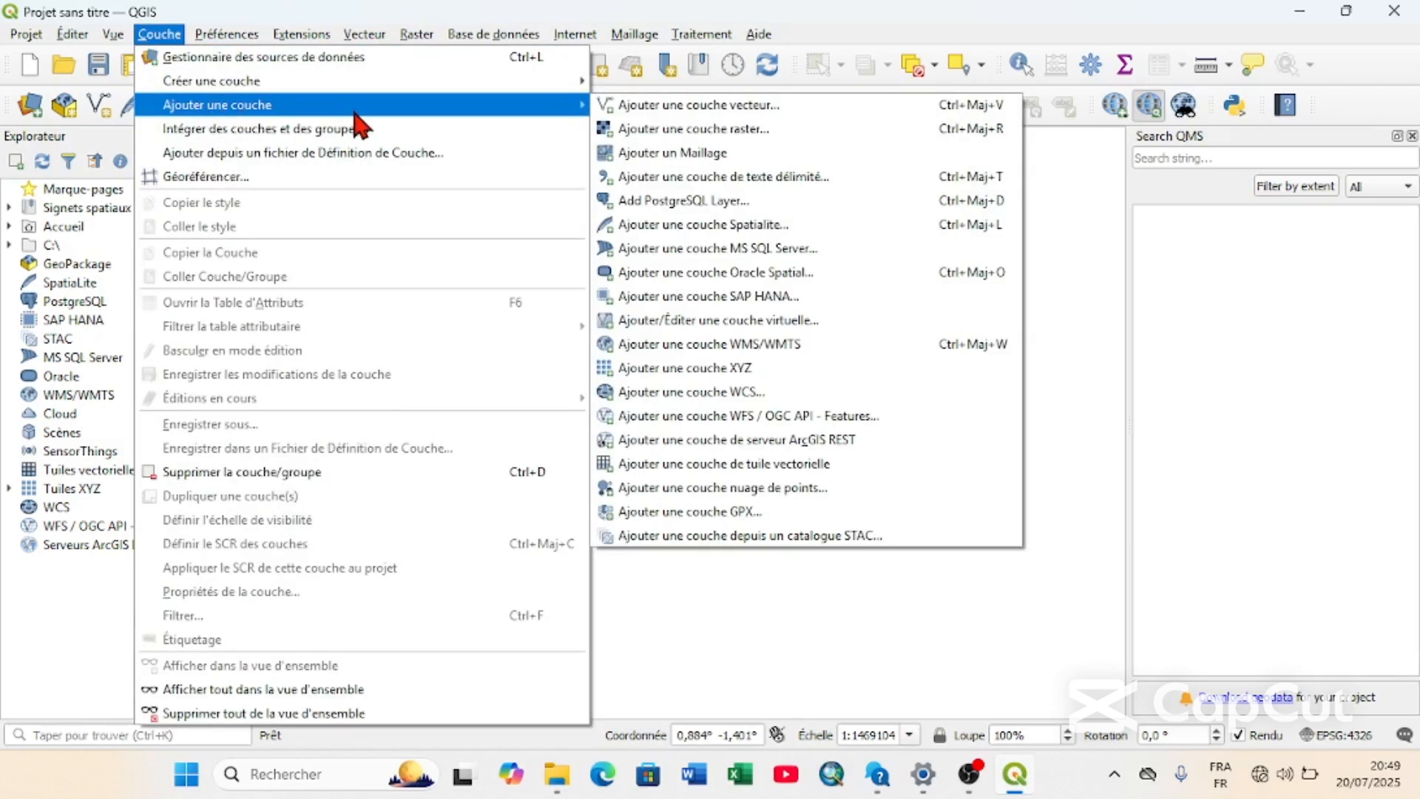
left_click(738, 107)
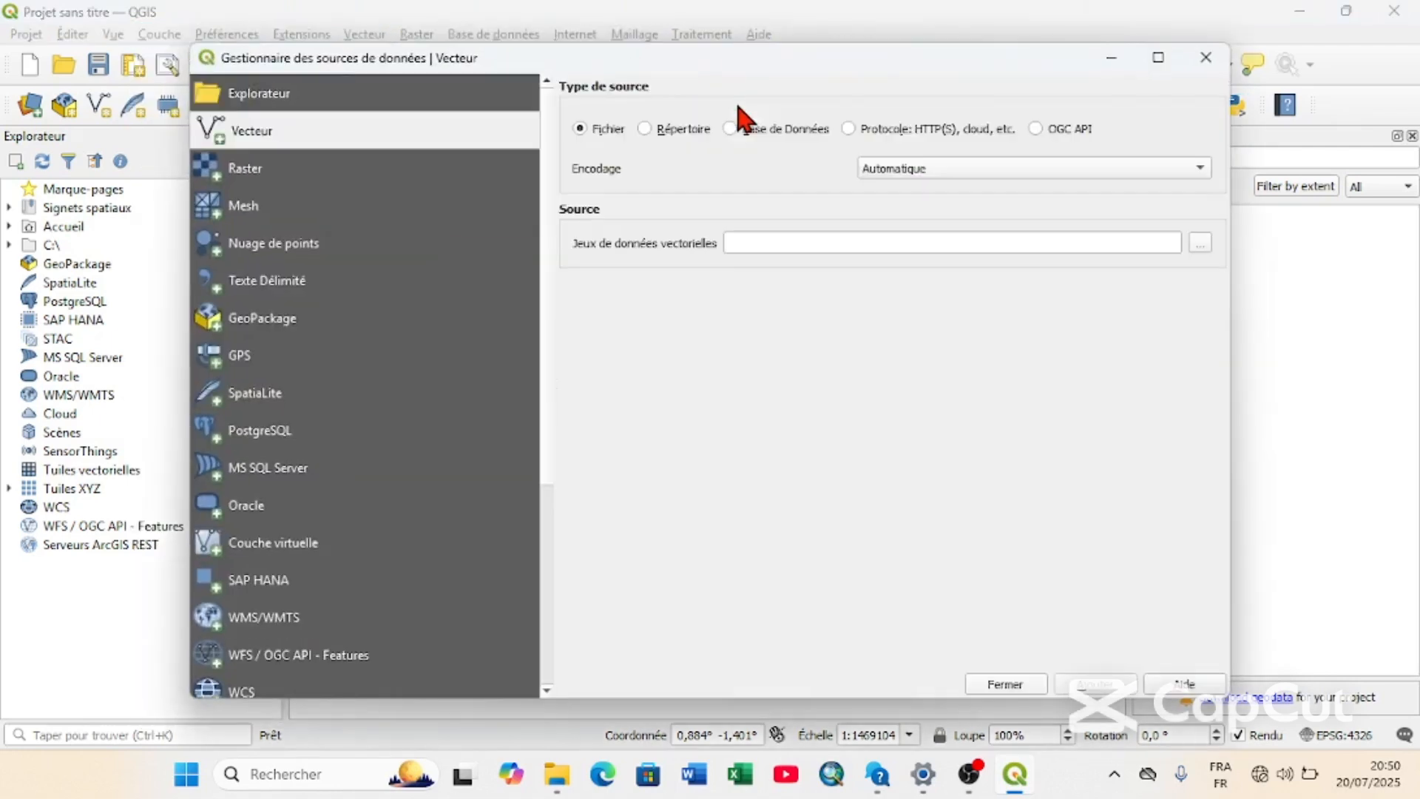
left_click(1200, 243)
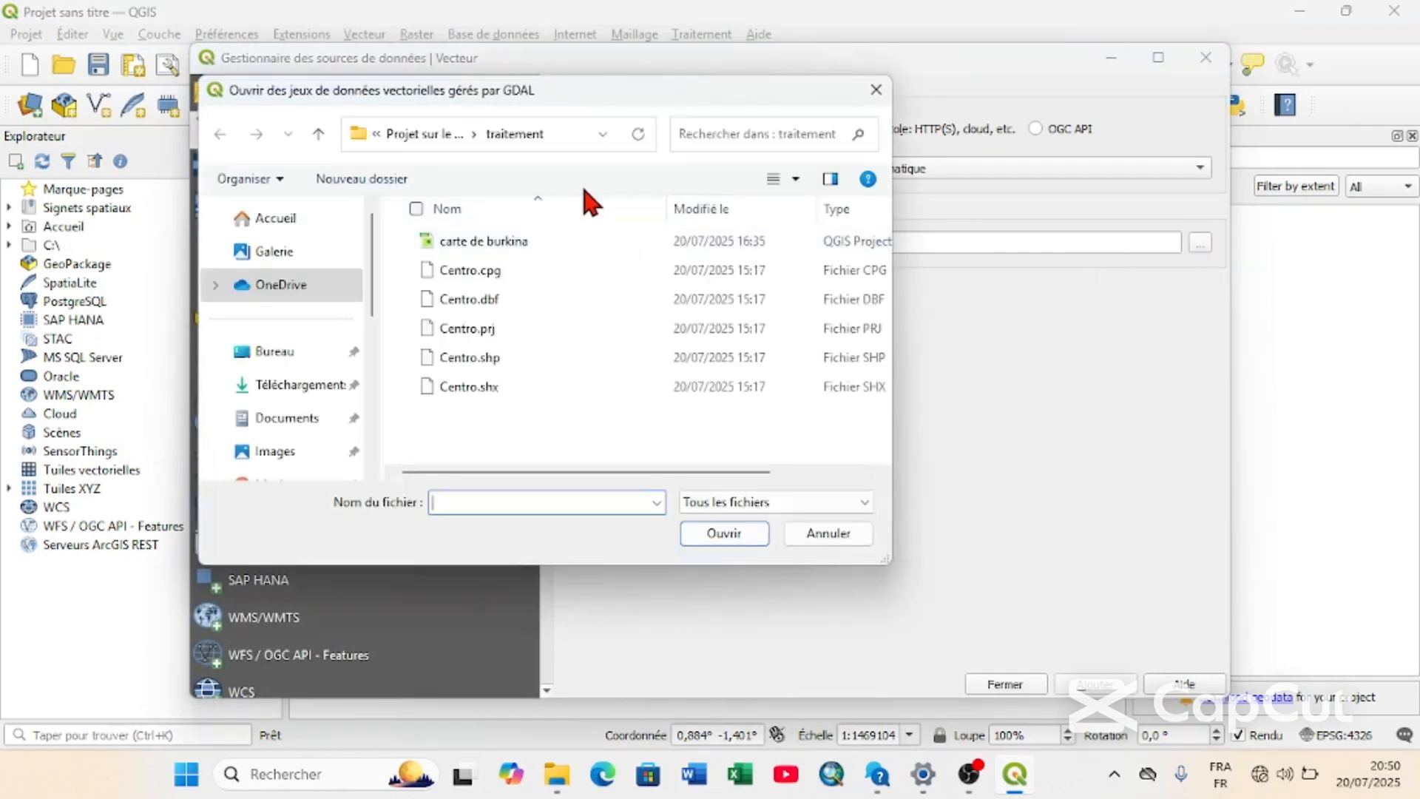
left_click(415, 128)
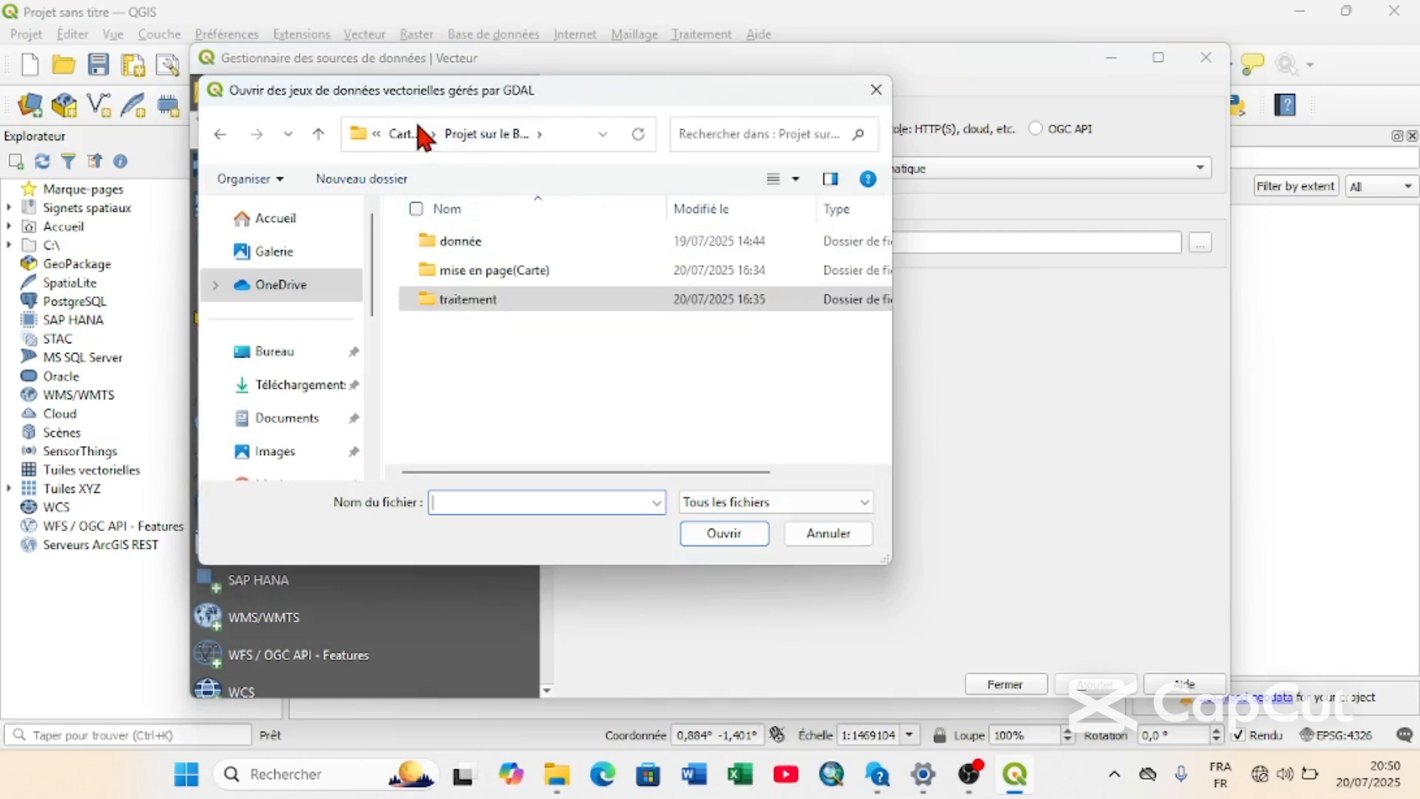
double_click(477, 240)
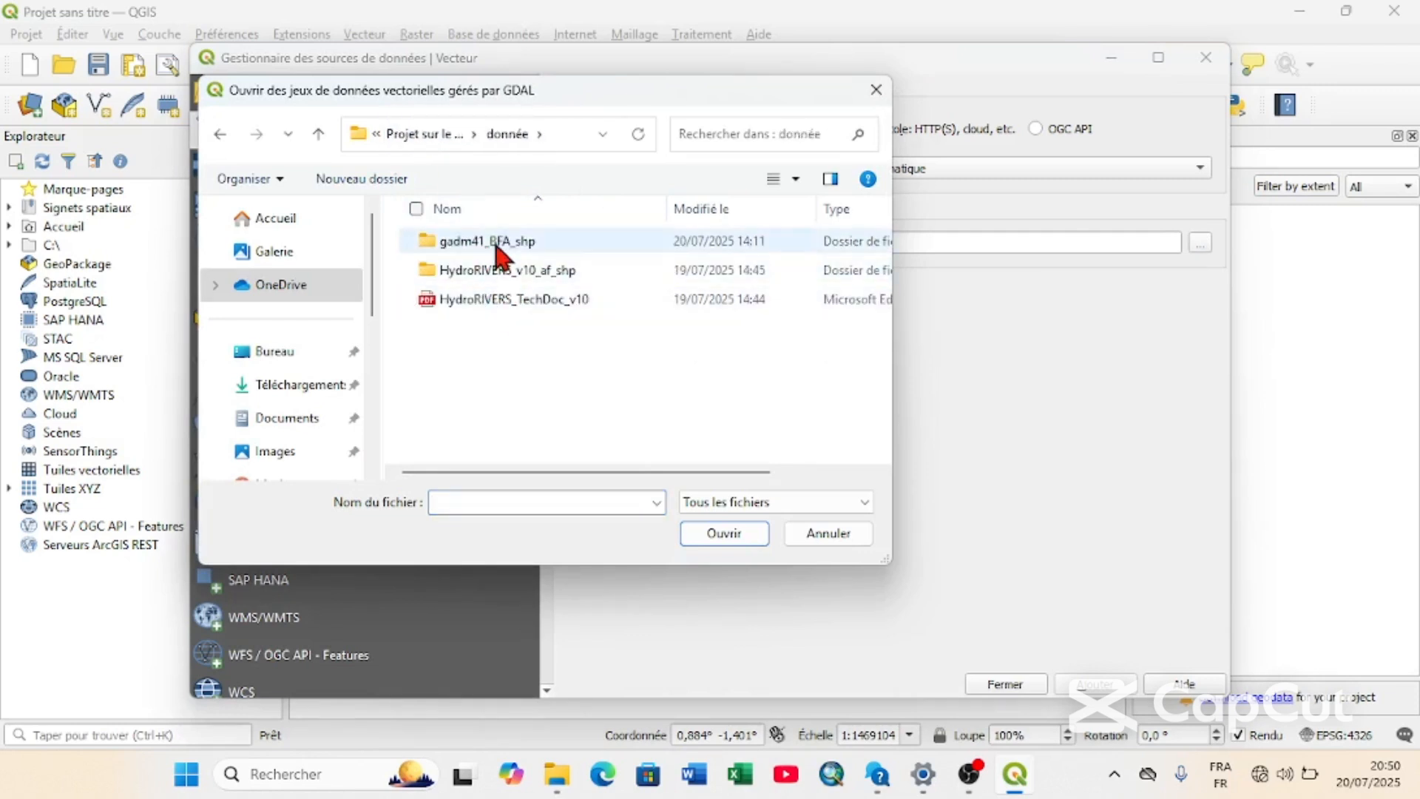
double_click(498, 244)
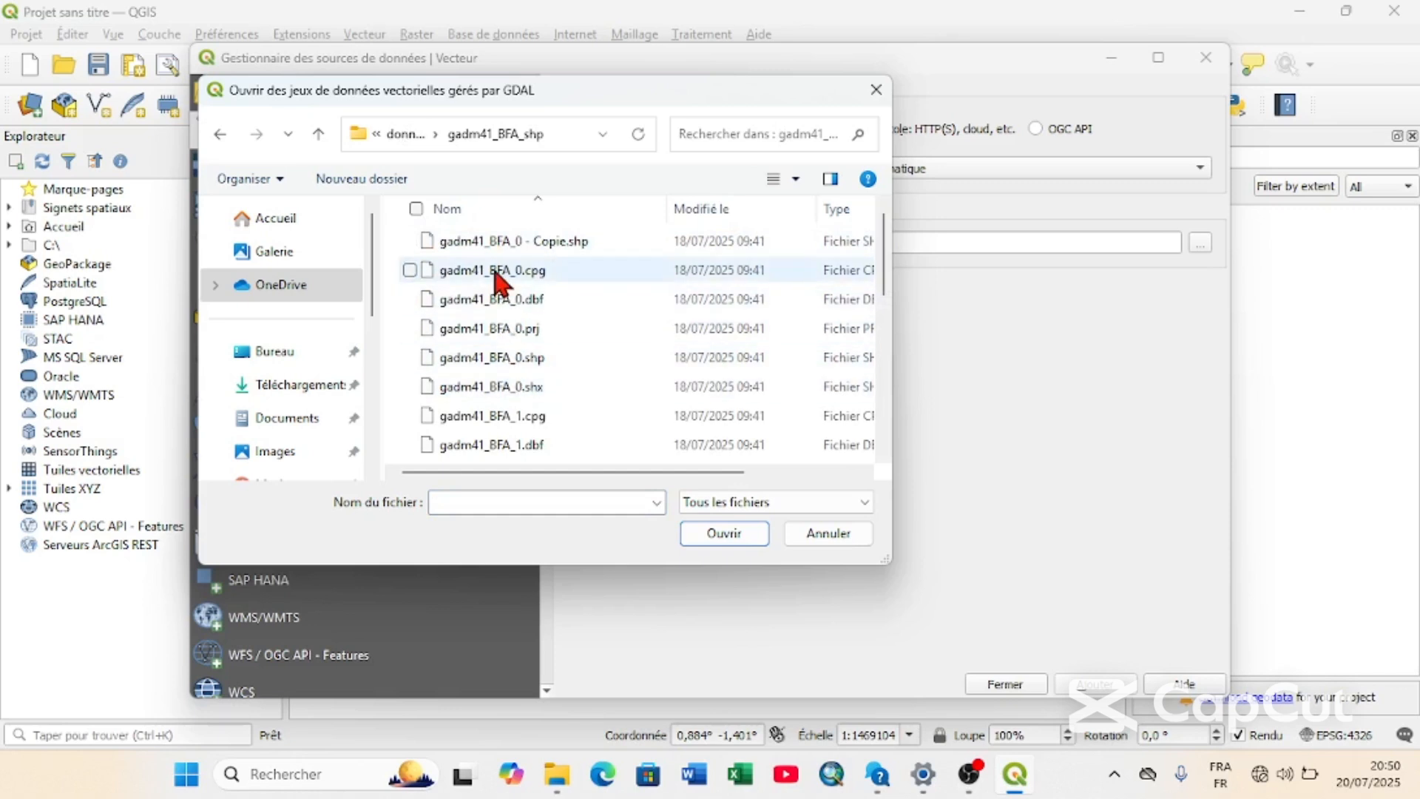
left_click(637, 361)
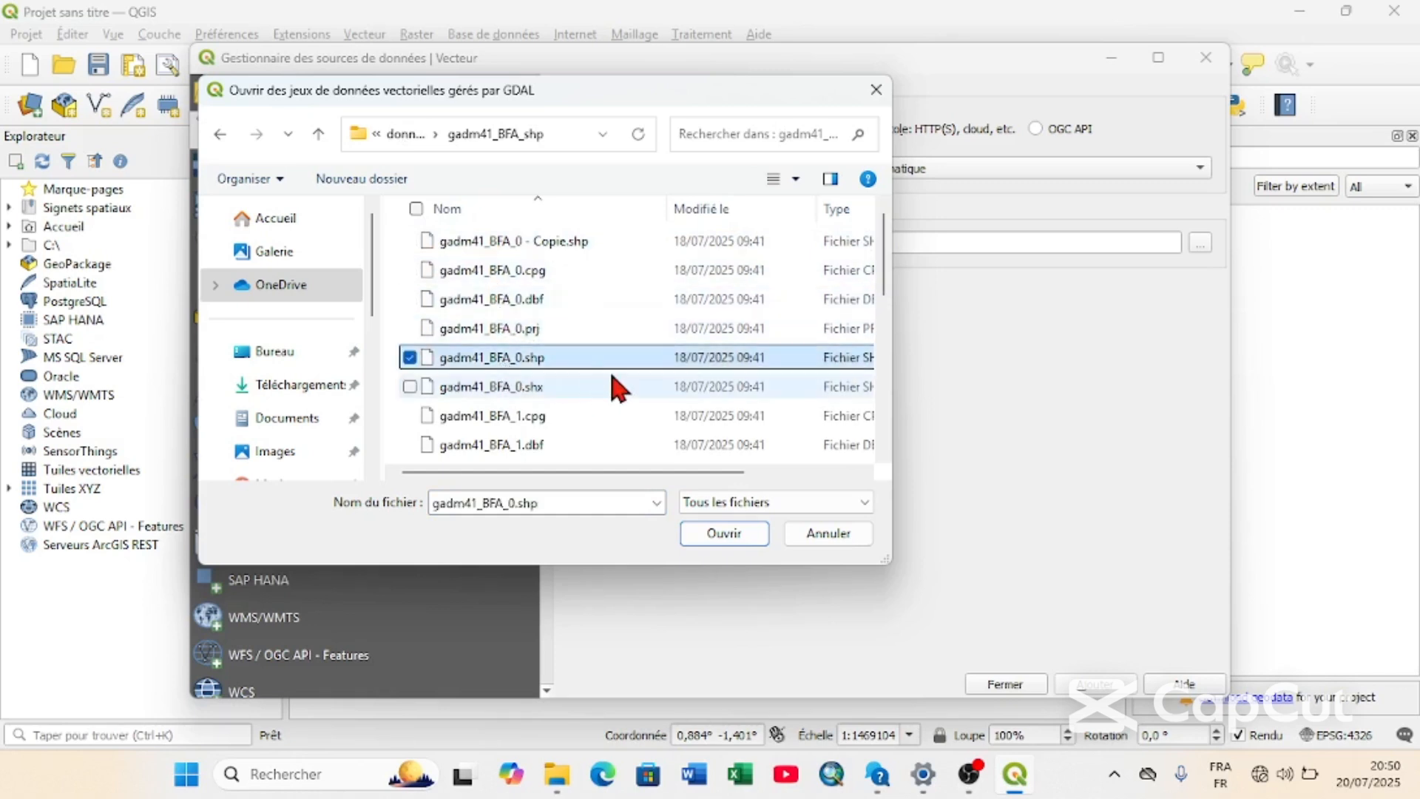
left_click(727, 537)
left_click(1083, 684)
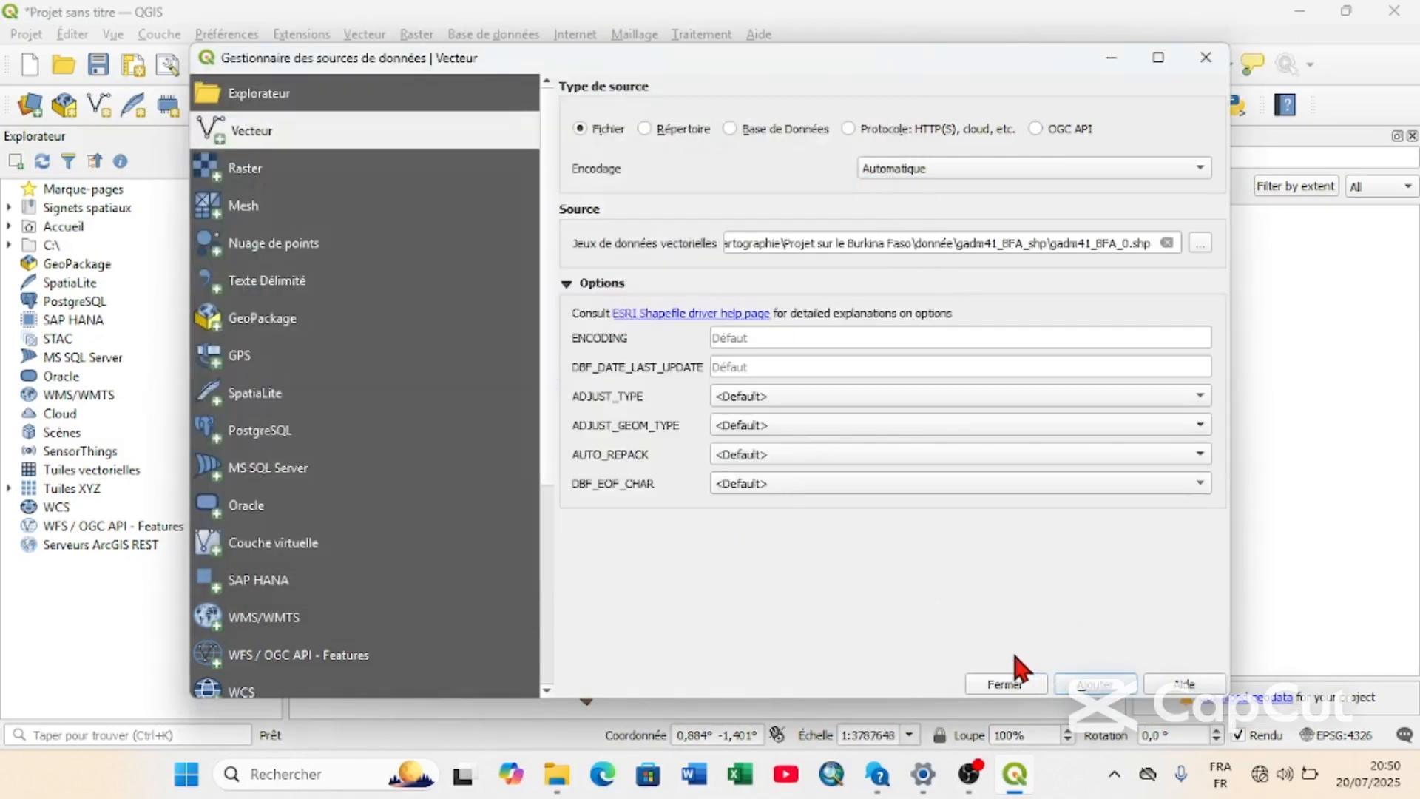
left_click(1003, 685)
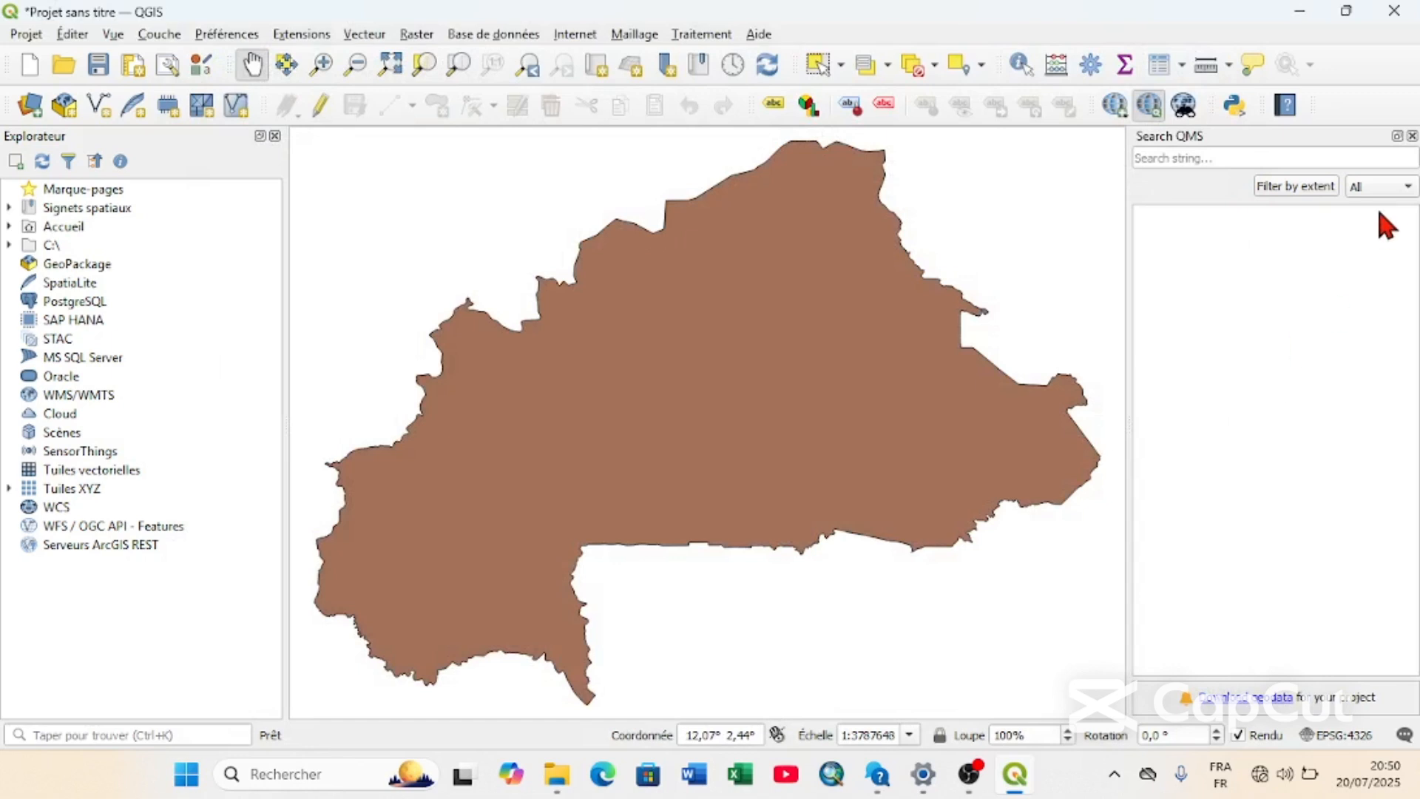
Close the Search QMS panel, show the Couches panel docked above the Explorateur, and toggle the gadm41_BFA_0 layer's visibility off and on.
left_click(1412, 136)
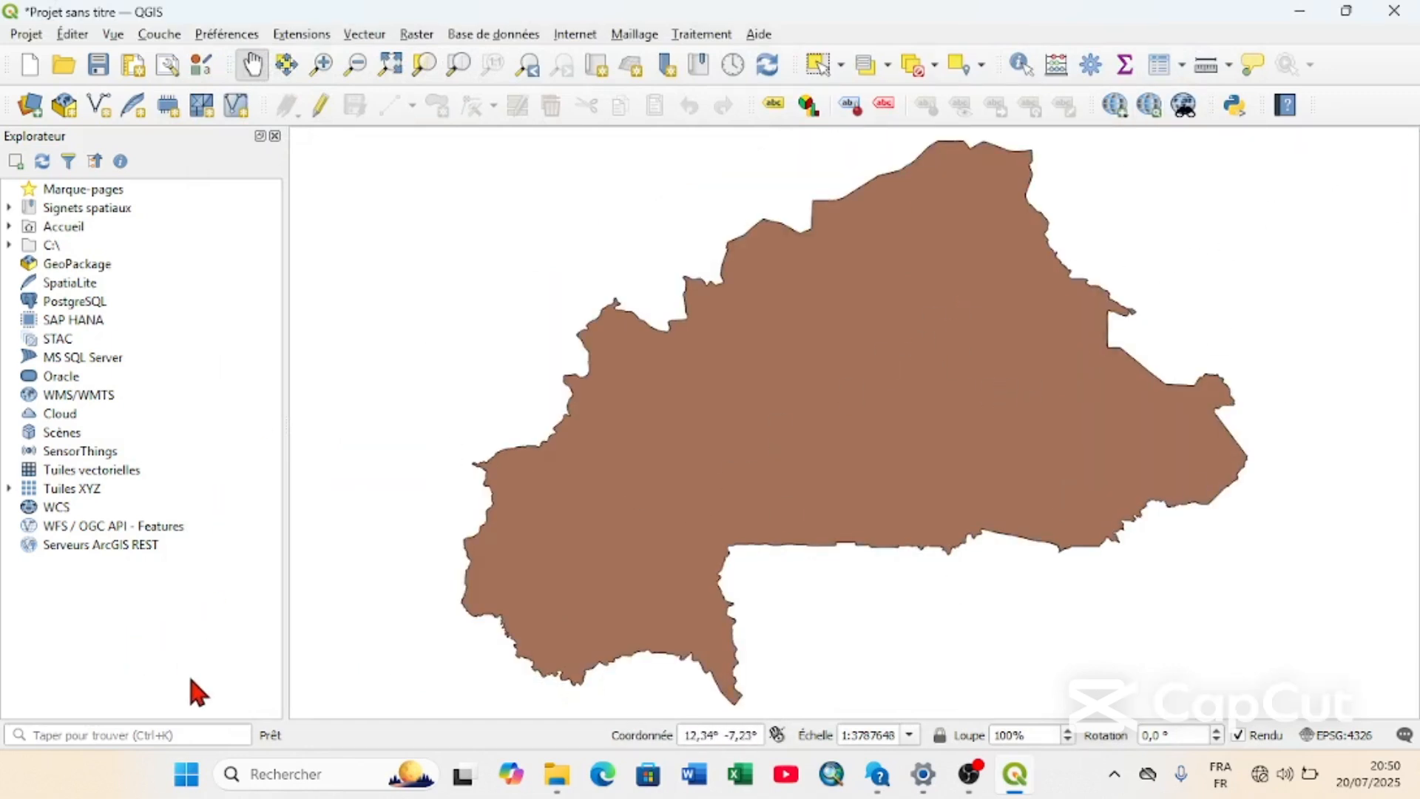
right_click(1350, 70)
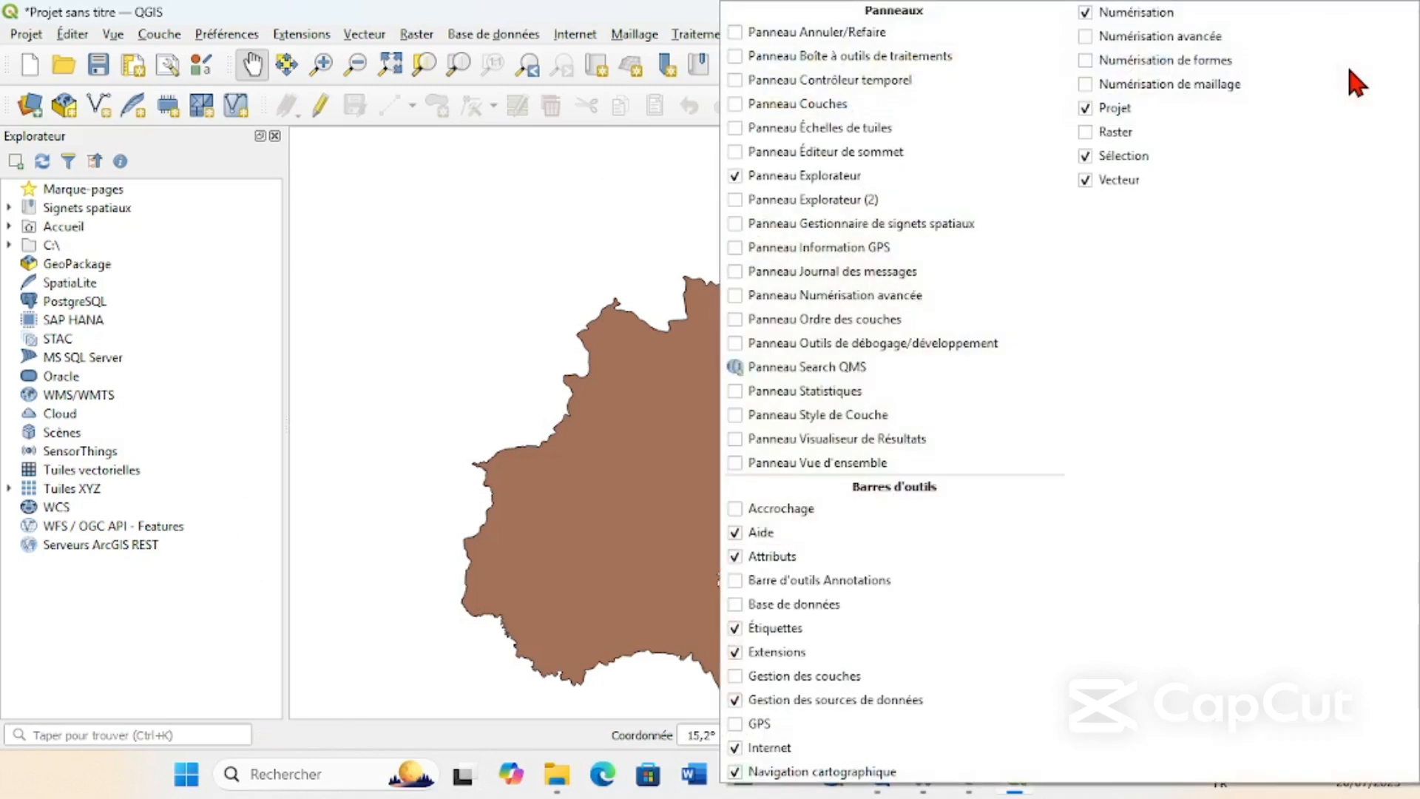
left_click(736, 104)
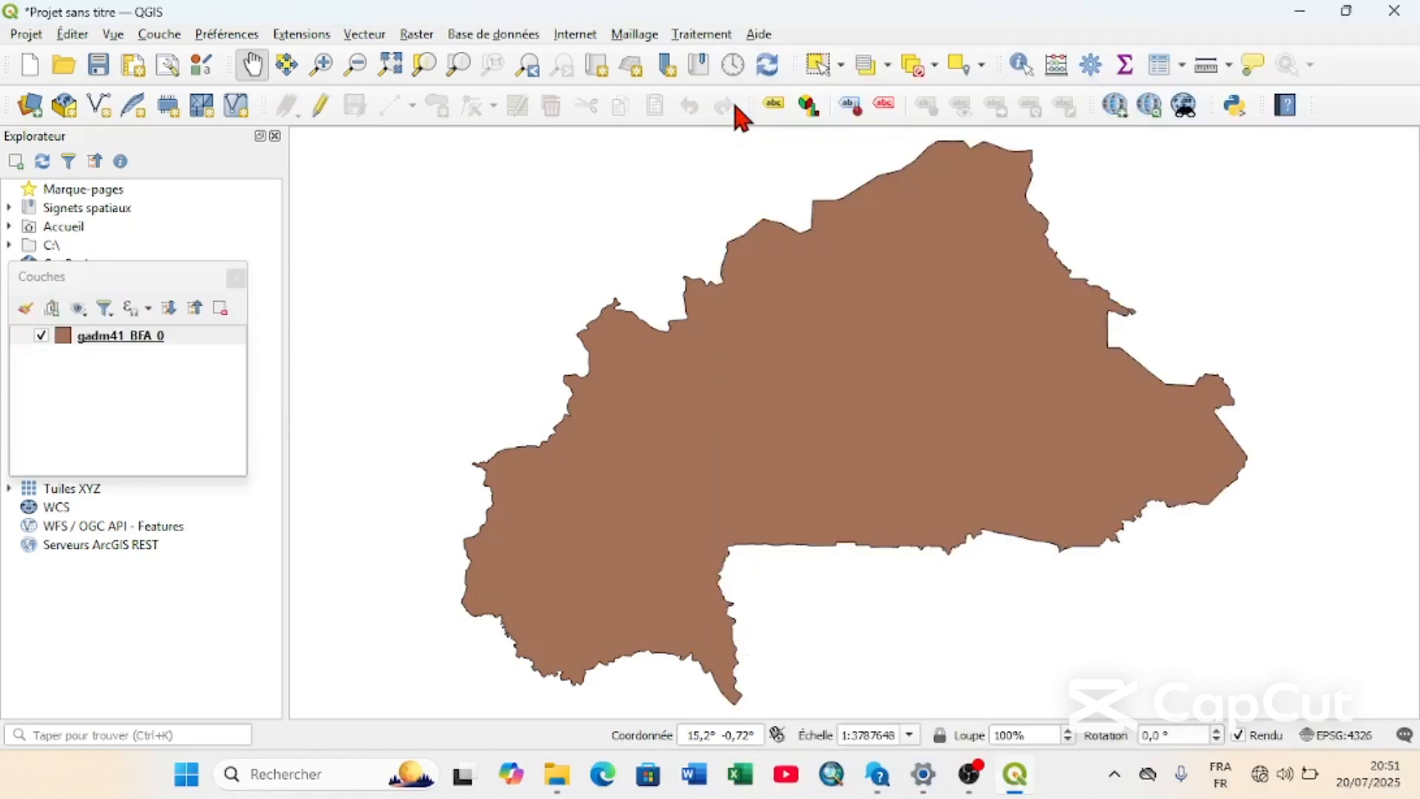
left_click_drag(140, 281, 144, 144)
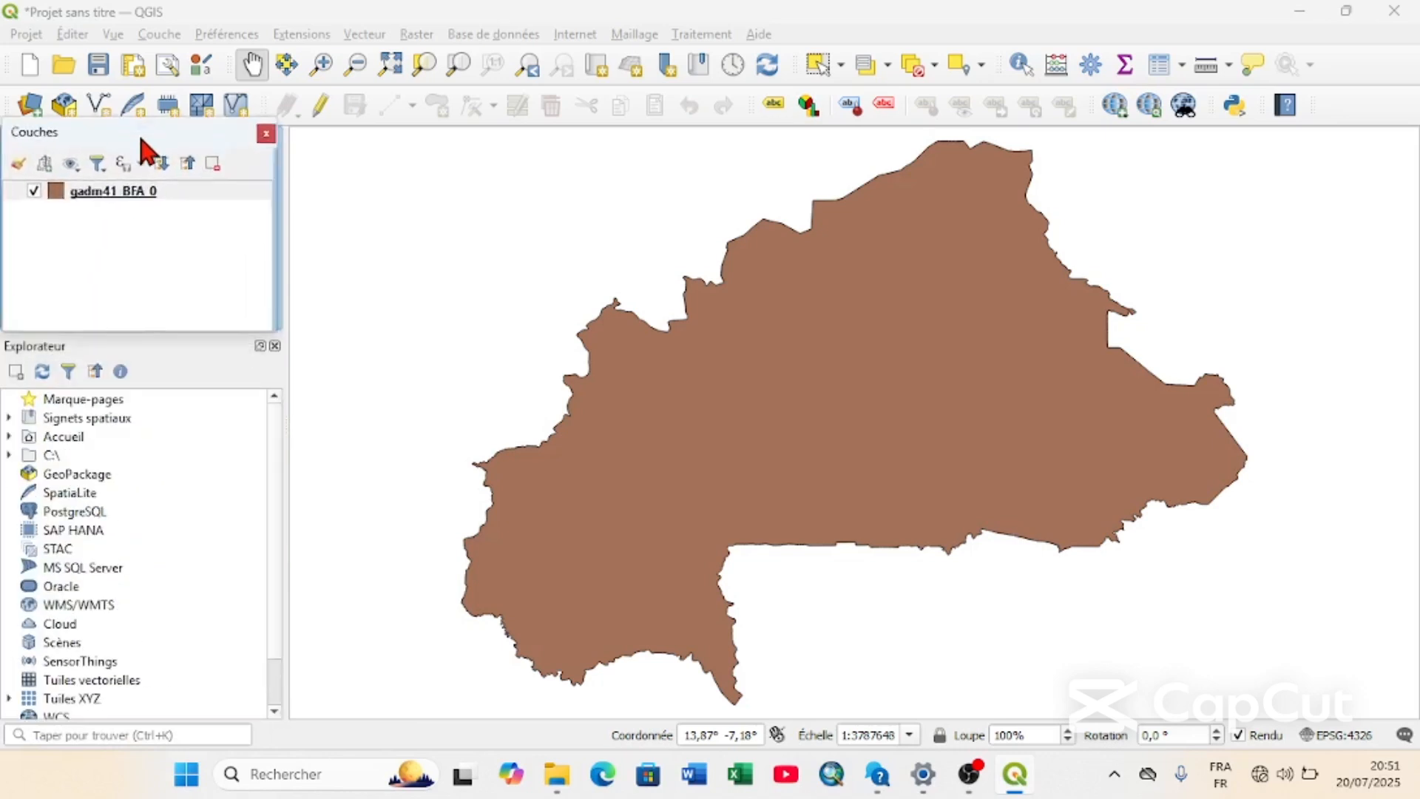
left_click(31, 189)
left_click(31, 189)
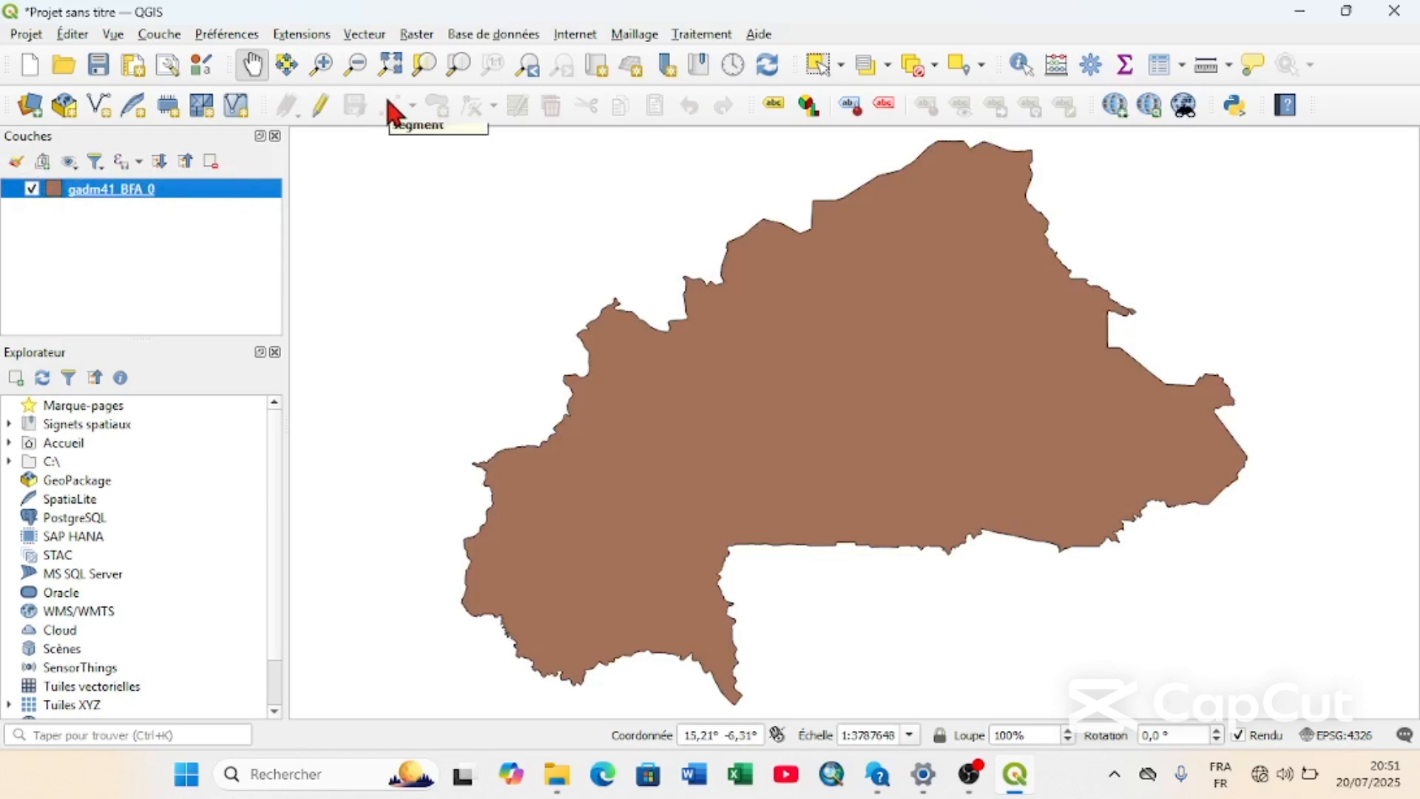
Run the Centroïdes geometry tool on the gadm41_BFA_0 layer with a temporary layer as output.
left_click(362, 38)
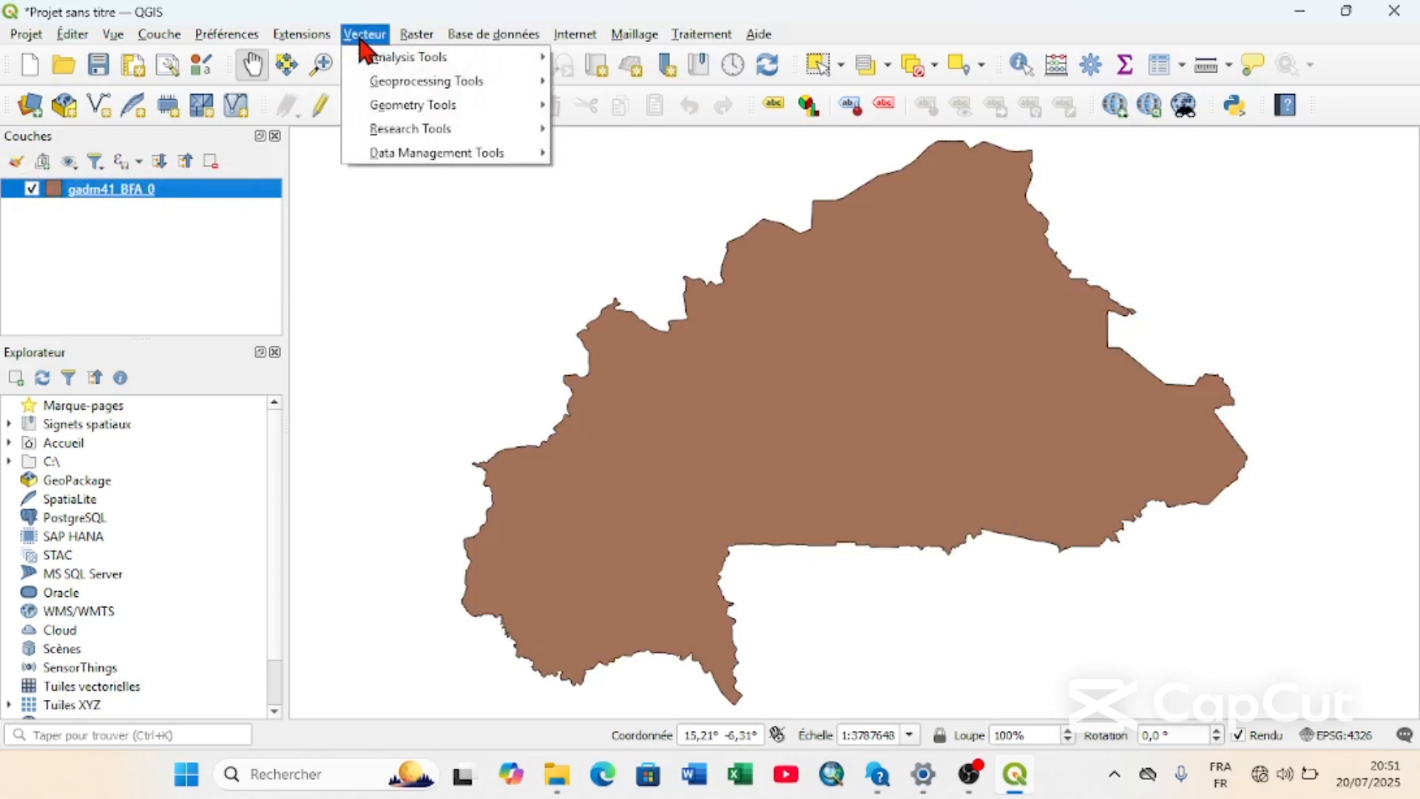
mouse_move(419, 111)
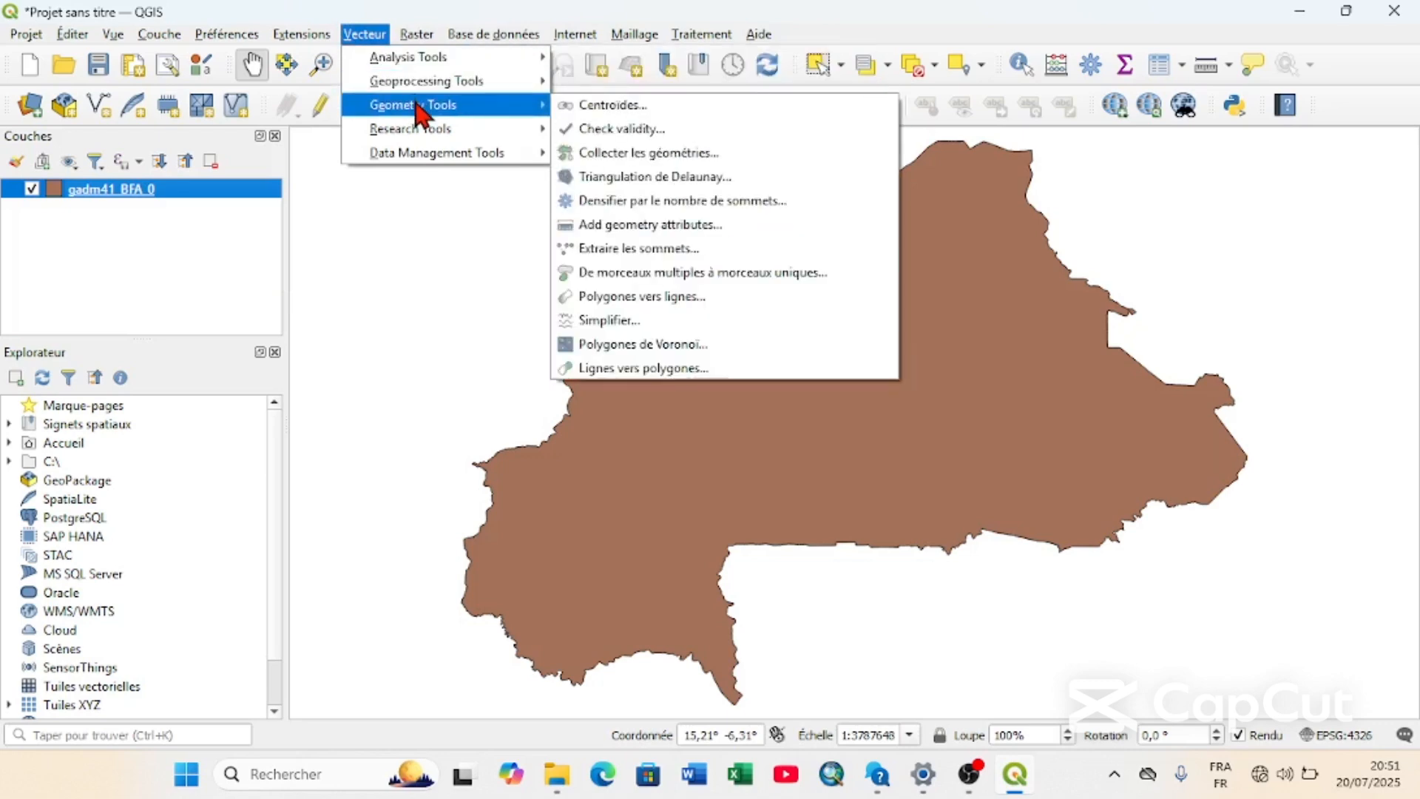
left_click(638, 111)
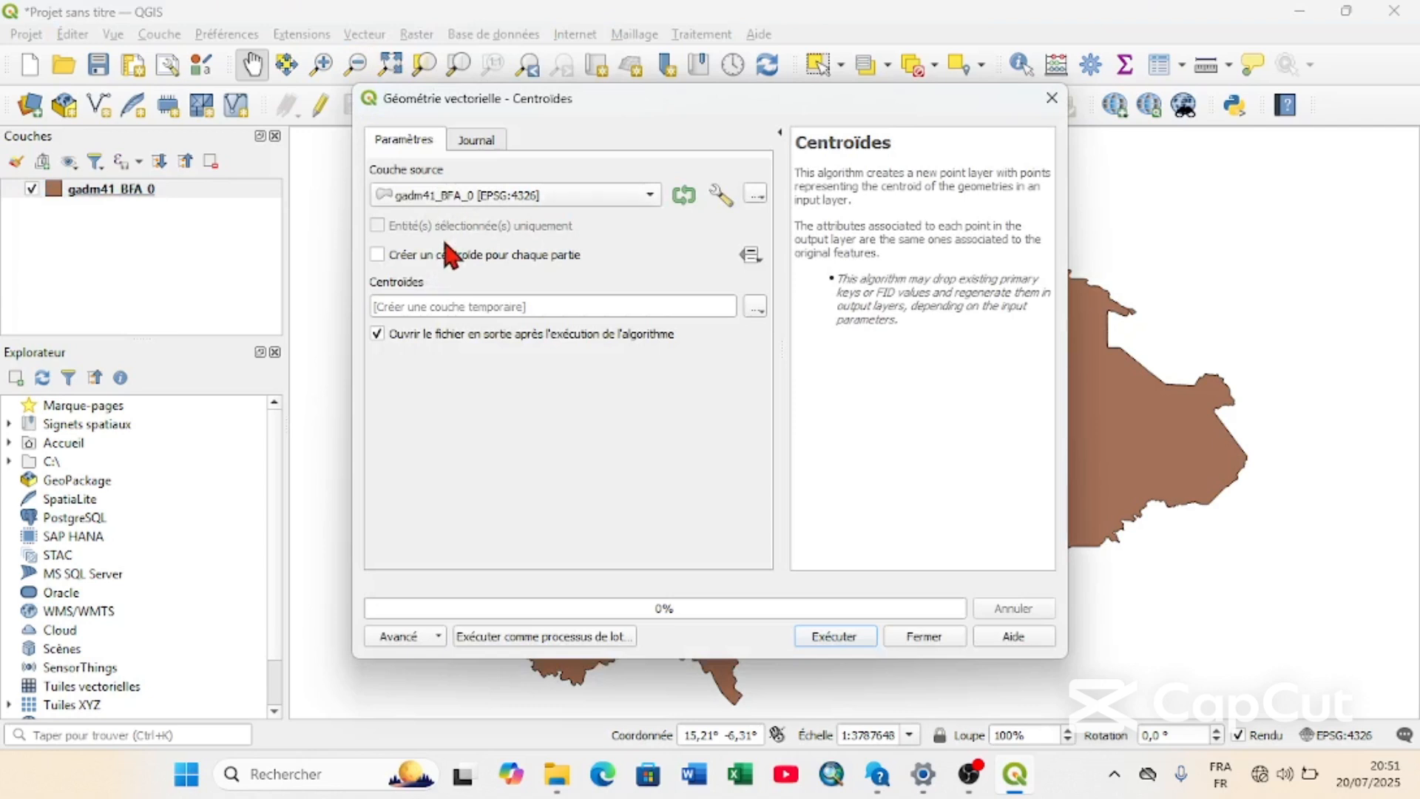
left_click(834, 635)
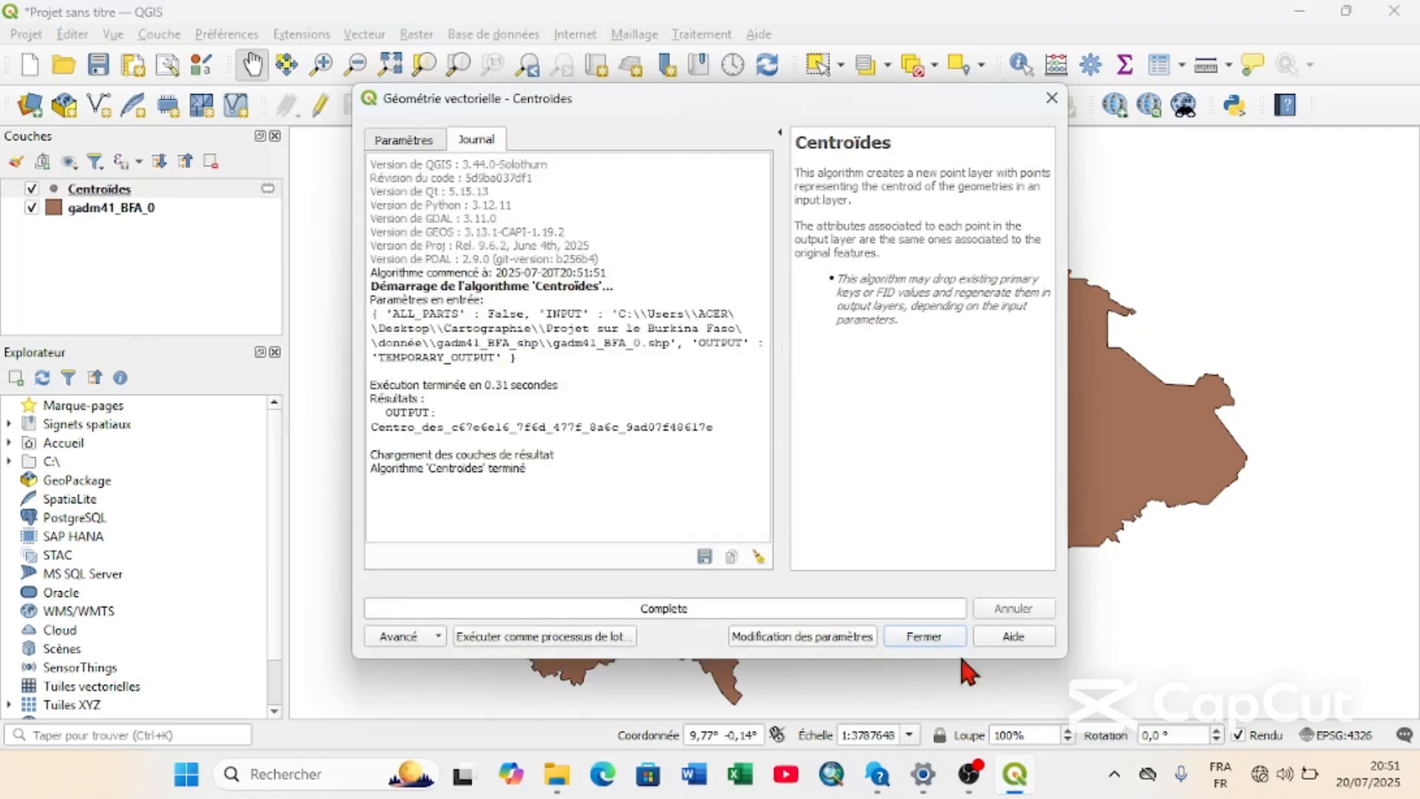
left_click(926, 637)
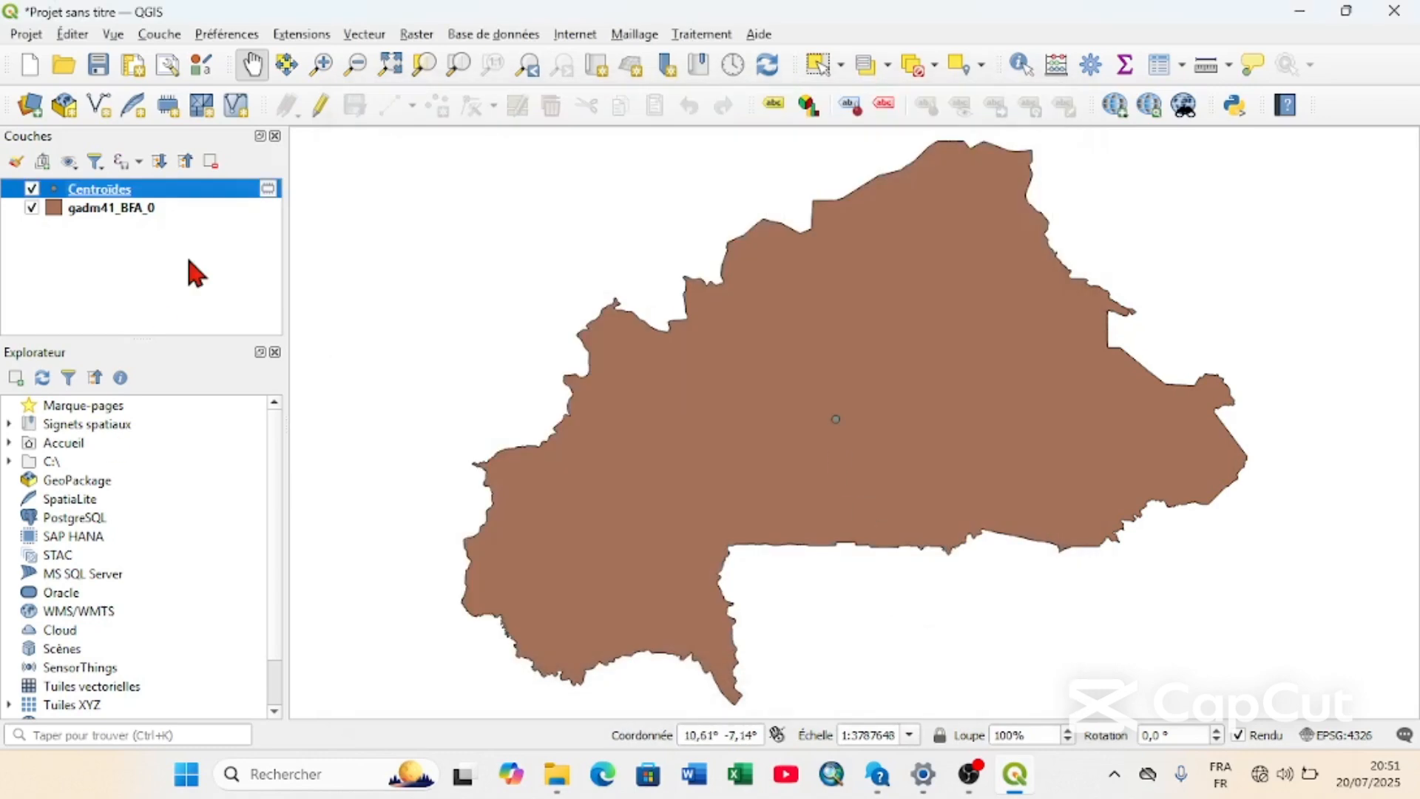
Save the temporary Centroïdes layer as an ESRI Shapefile named Centre.shp in the traitement folder.
left_click(268, 190)
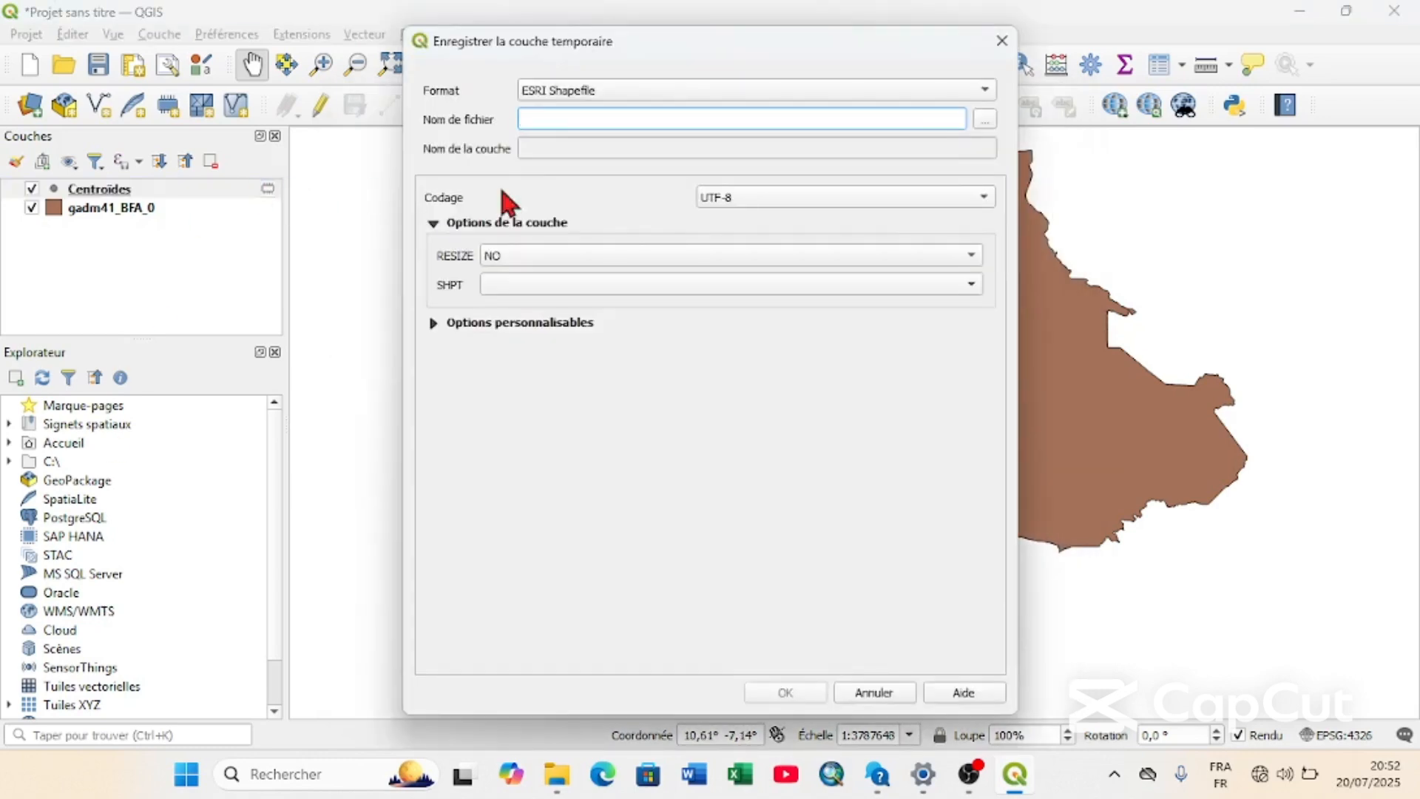
left_click(983, 119)
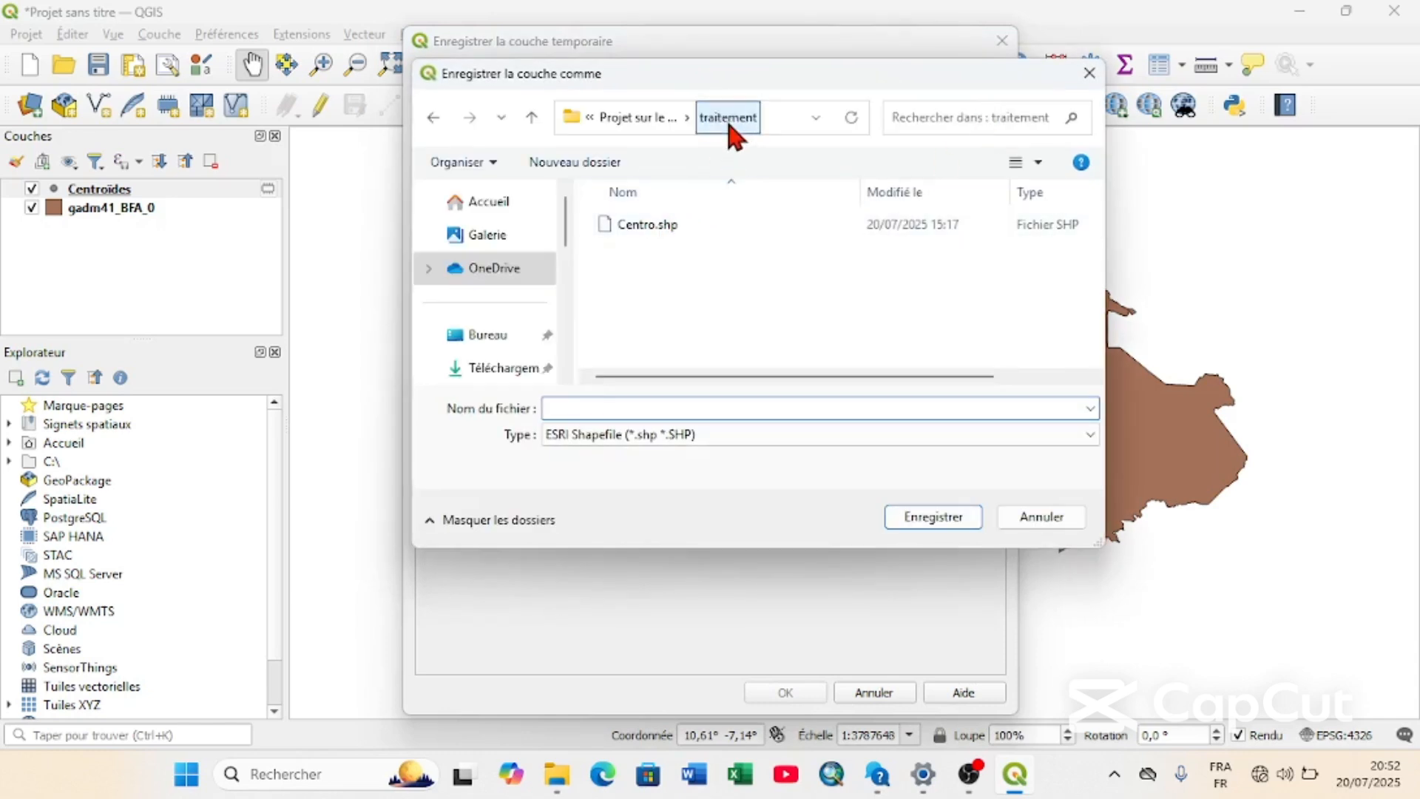
left_click(661, 117)
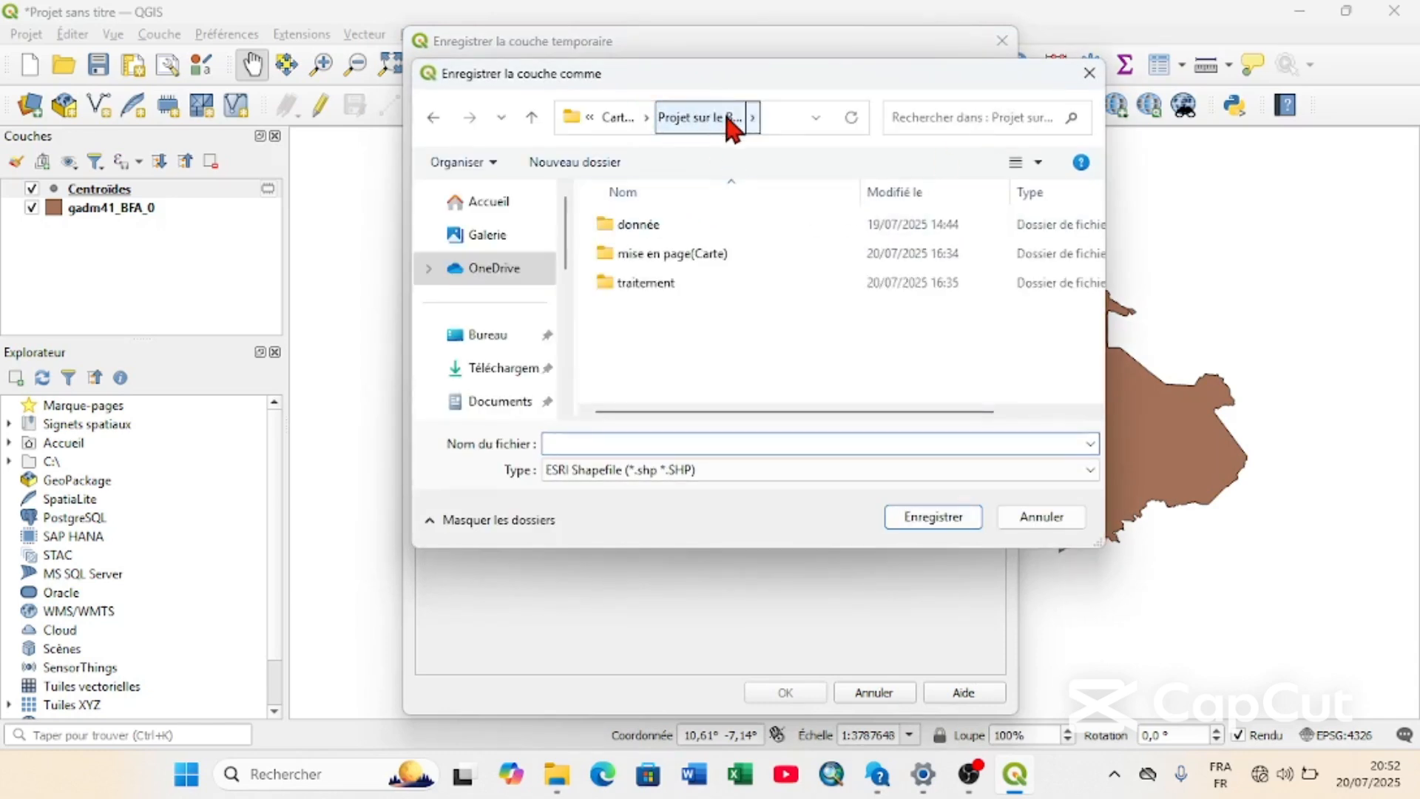
double_click(673, 280)
left_click(632, 229)
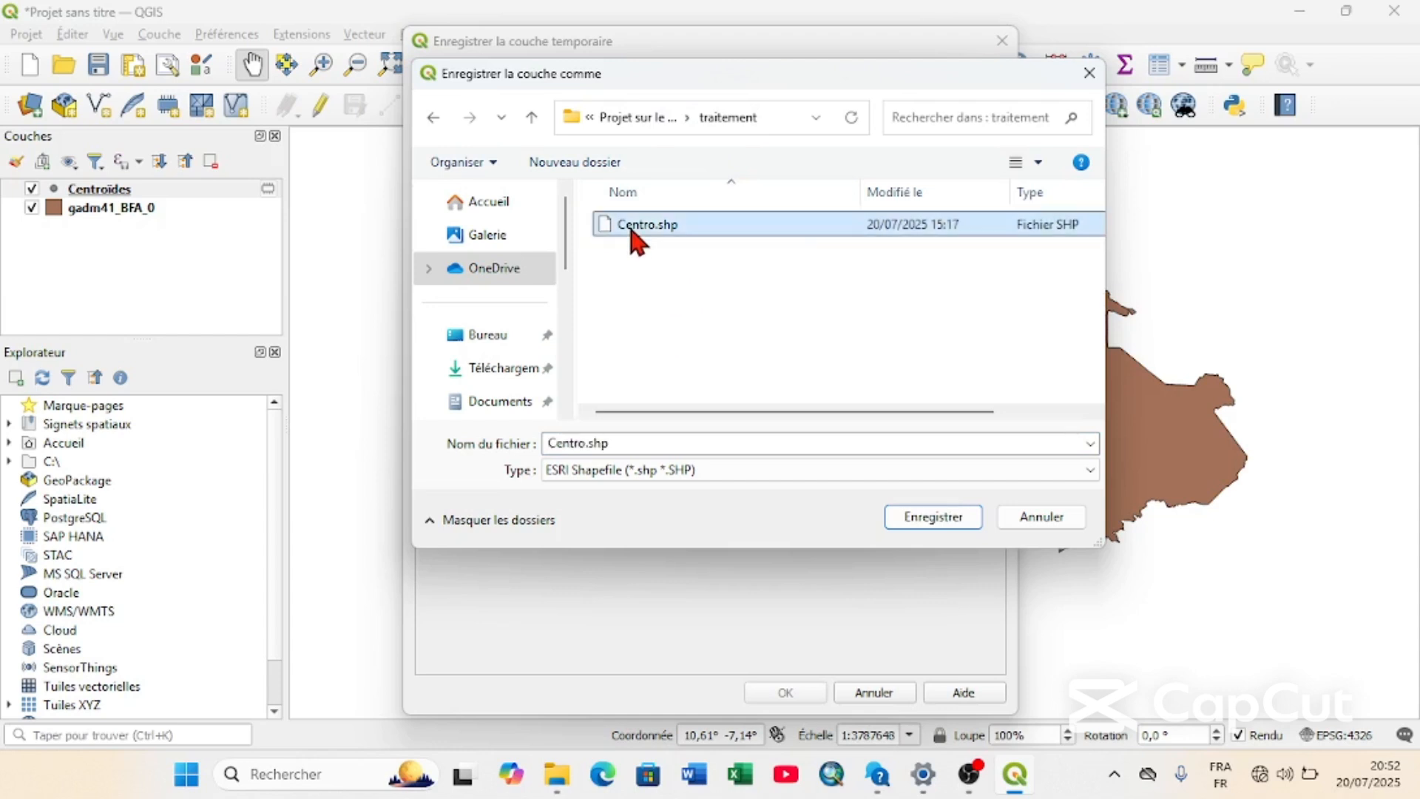
left_click(587, 448)
left_click(586, 448)
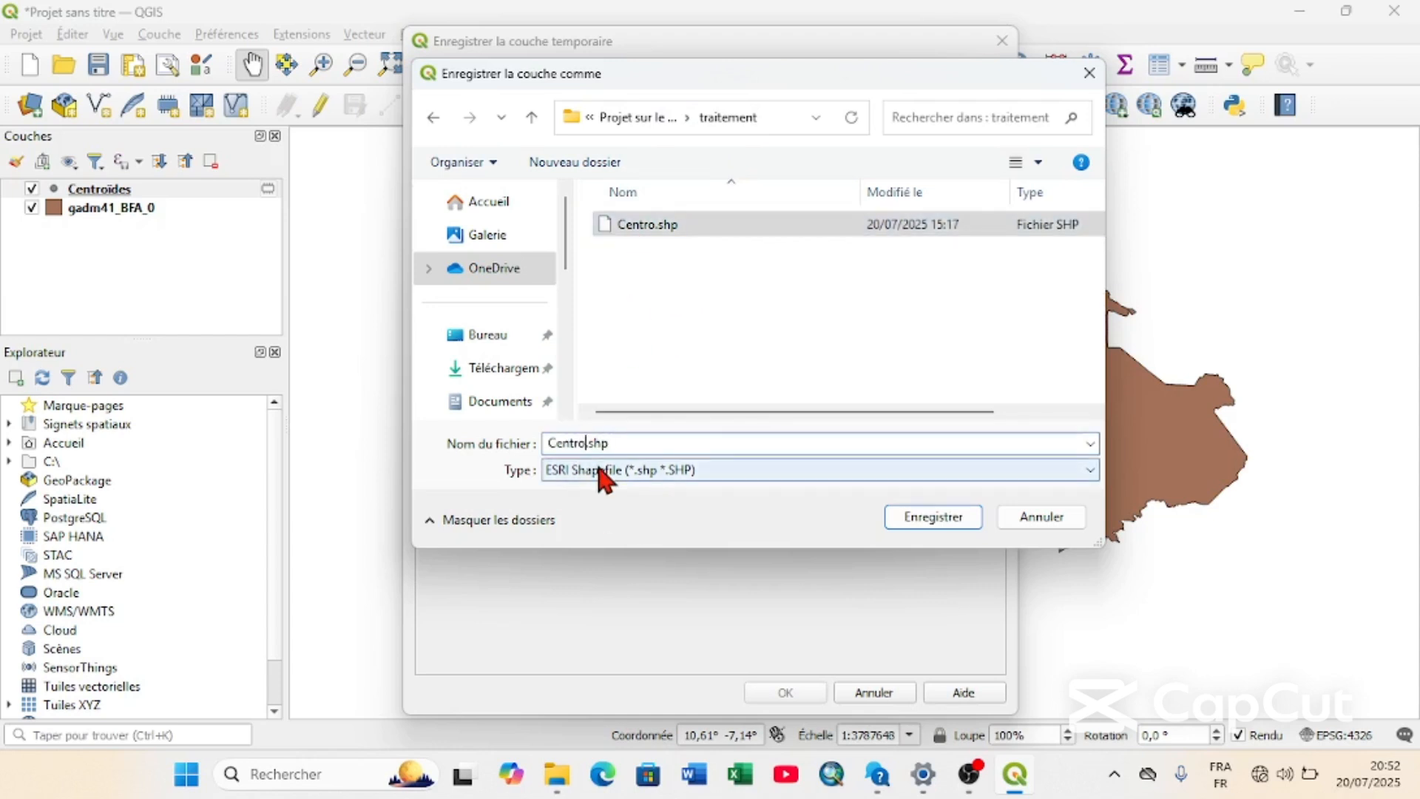
key("BackSpace")
type("e")
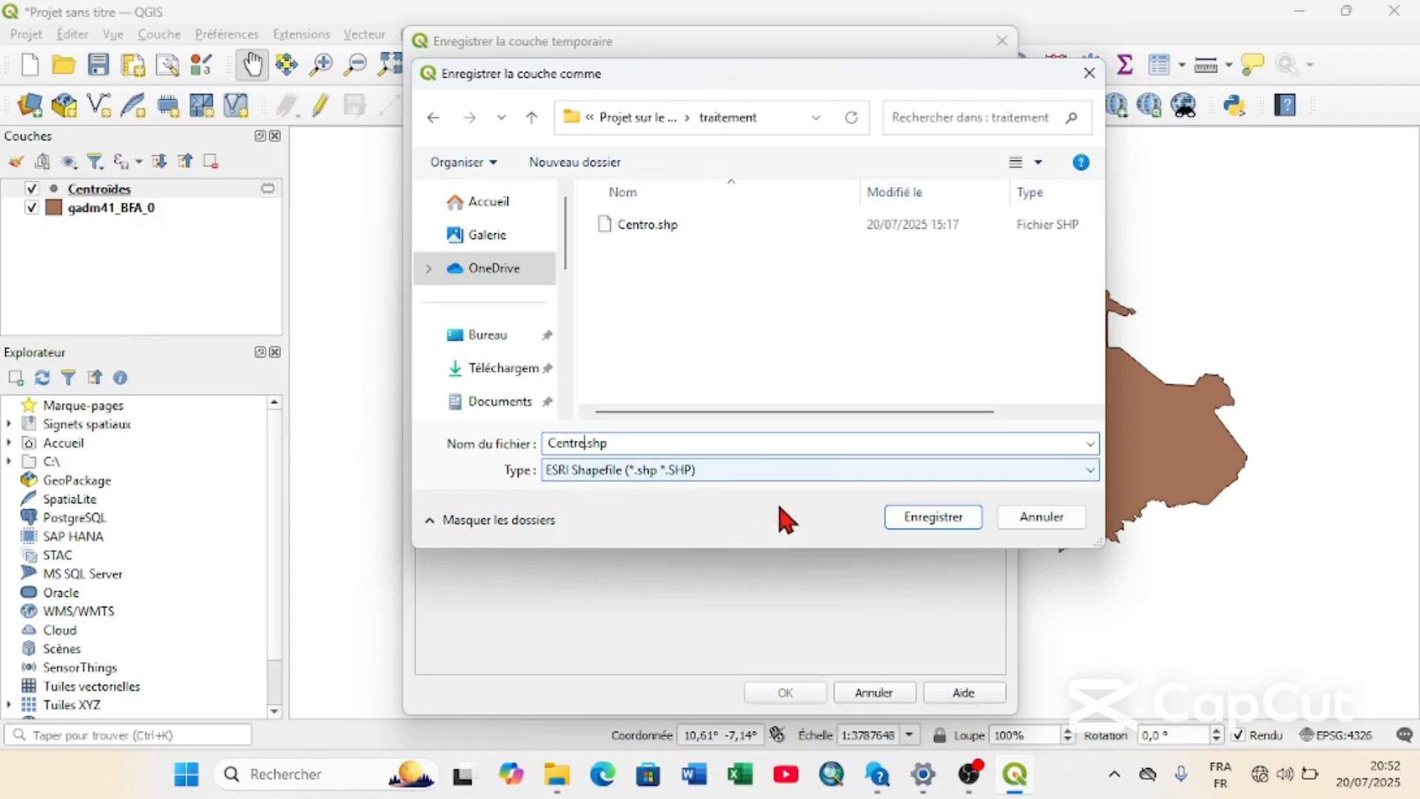
left_click(921, 519)
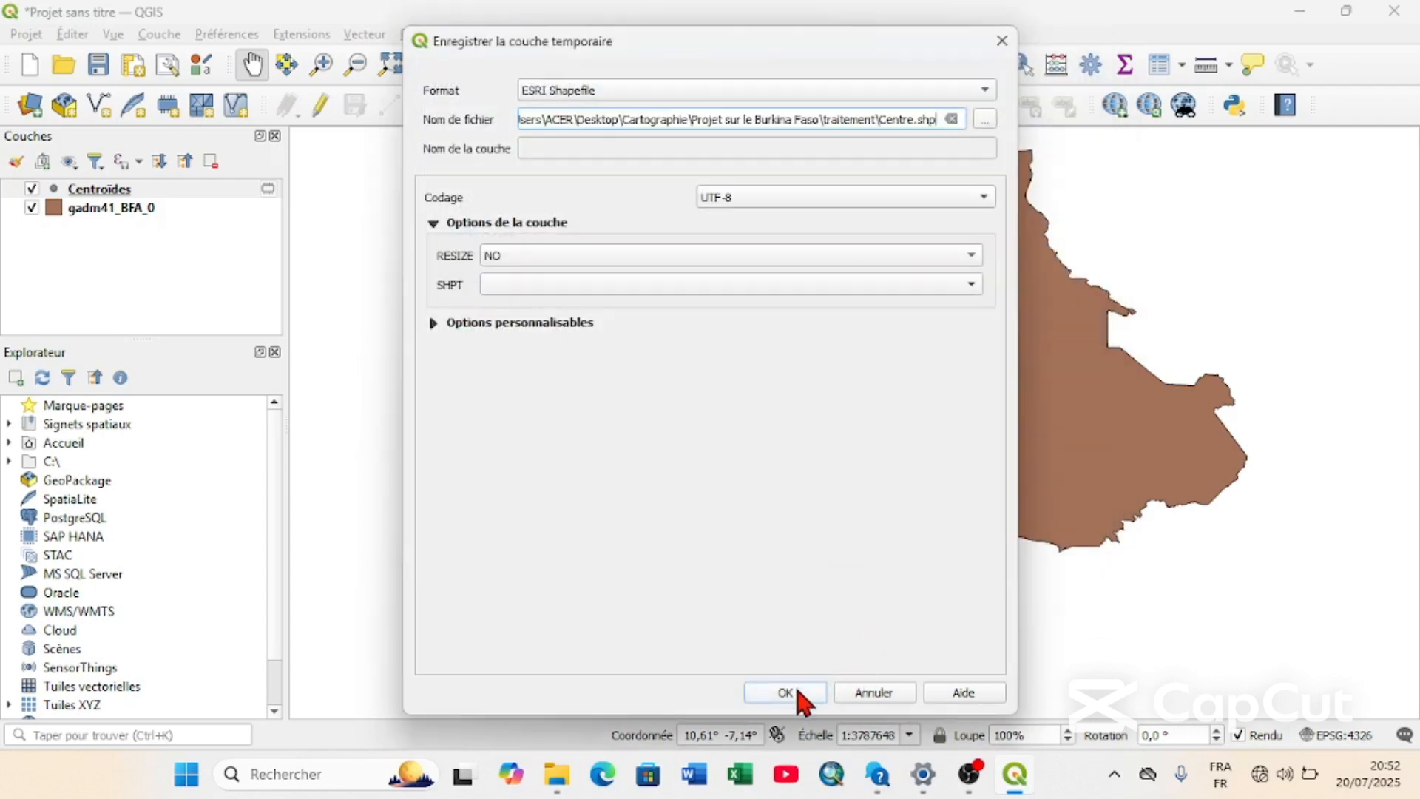
left_click(786, 692)
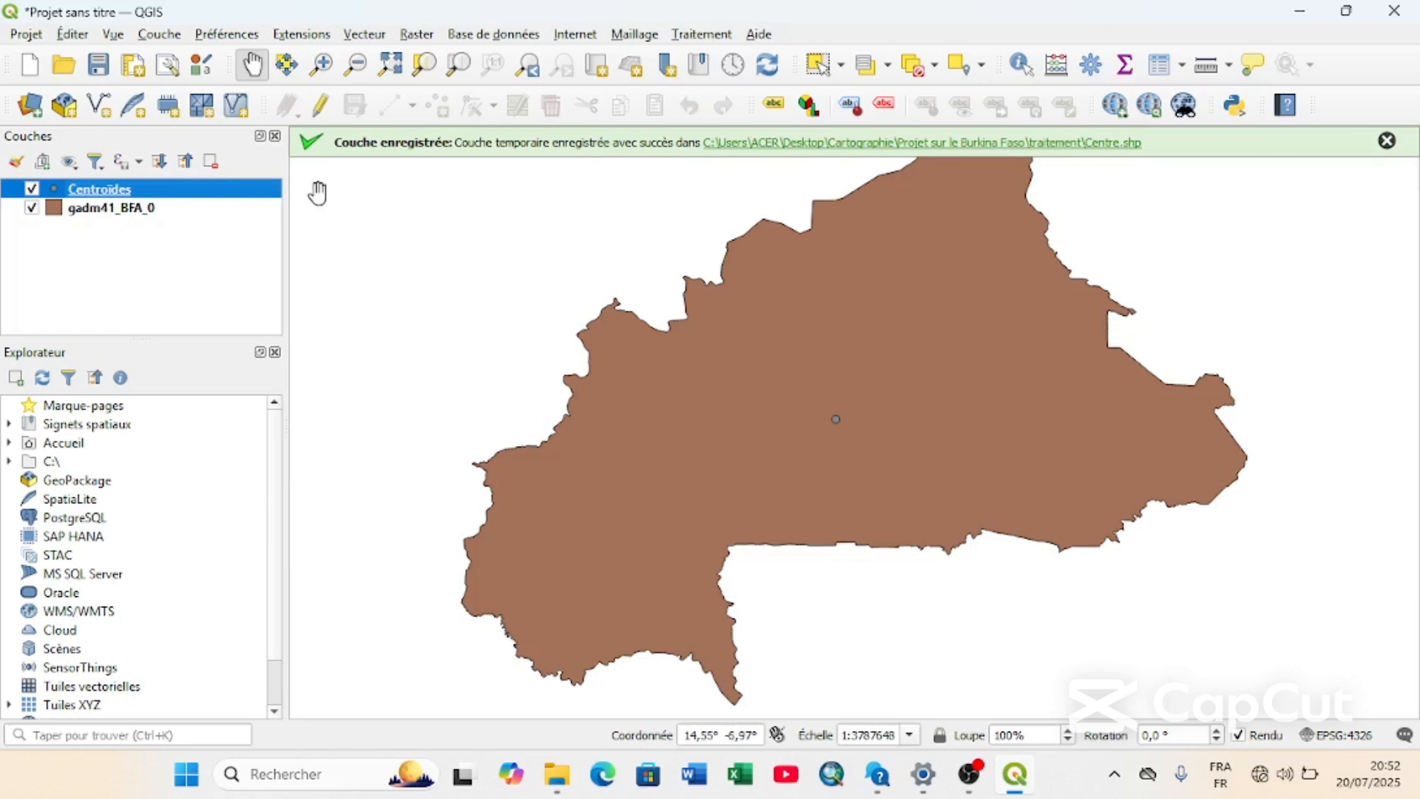
Open the symbology properties of the gadm41_BFA_0 layer.
left_click(148, 209)
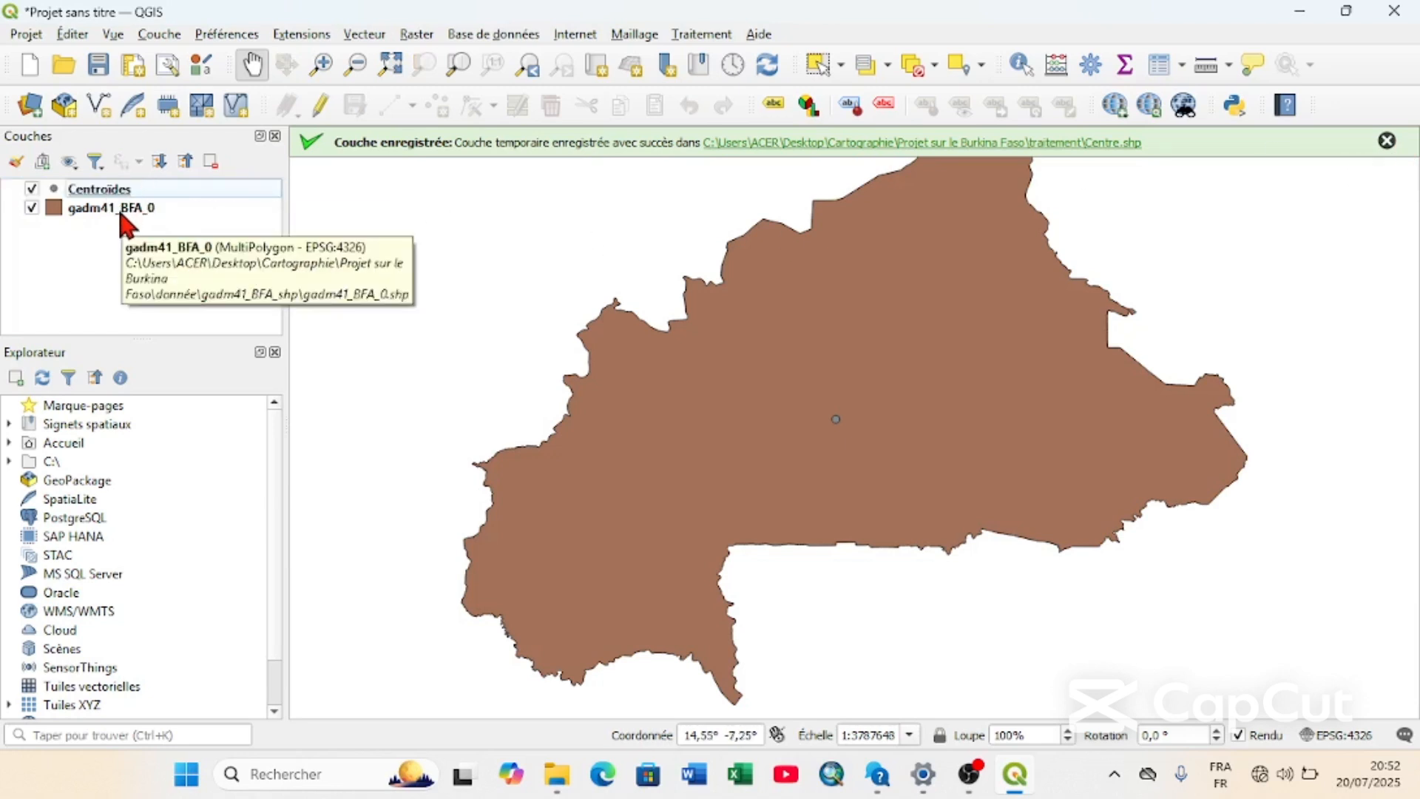
right_click(164, 210)
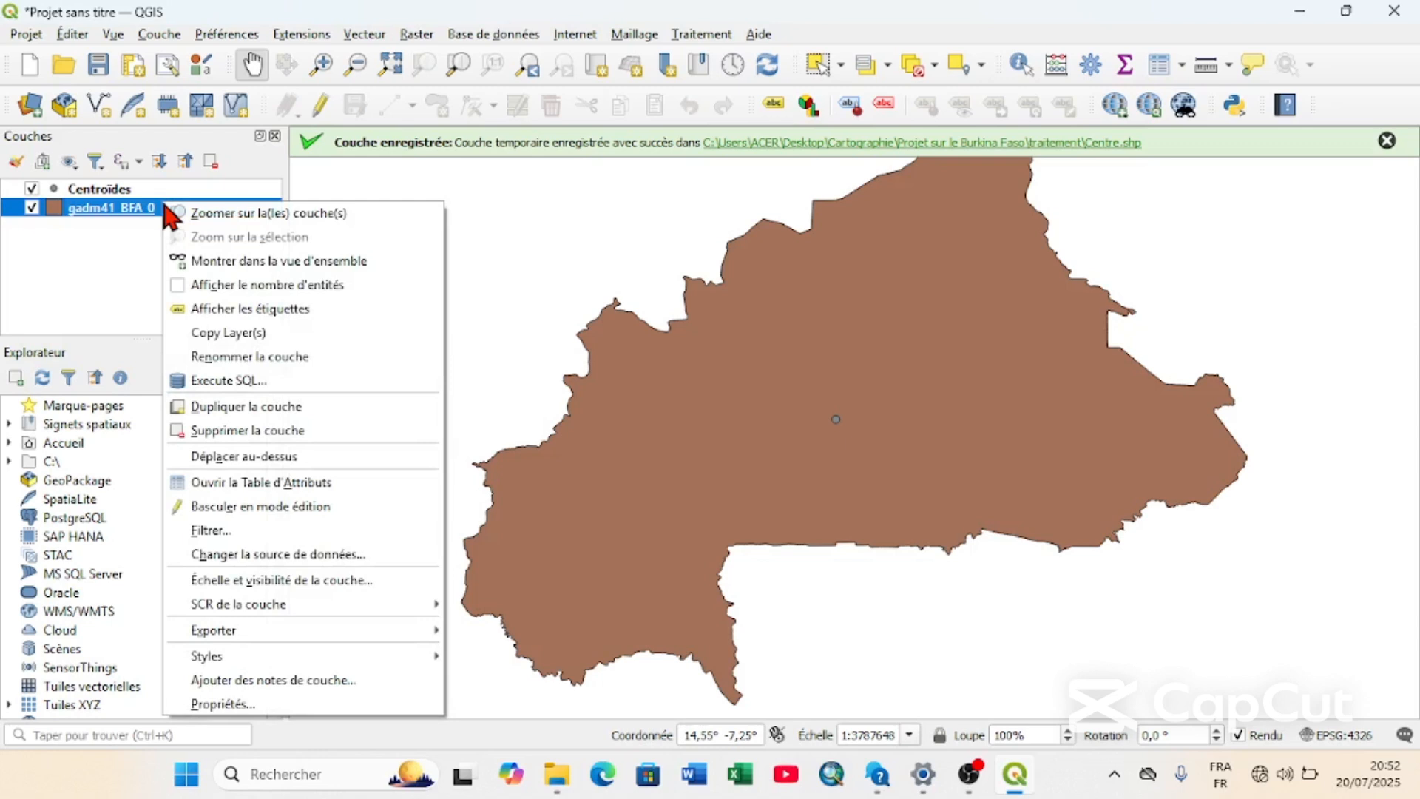
left_click(244, 707)
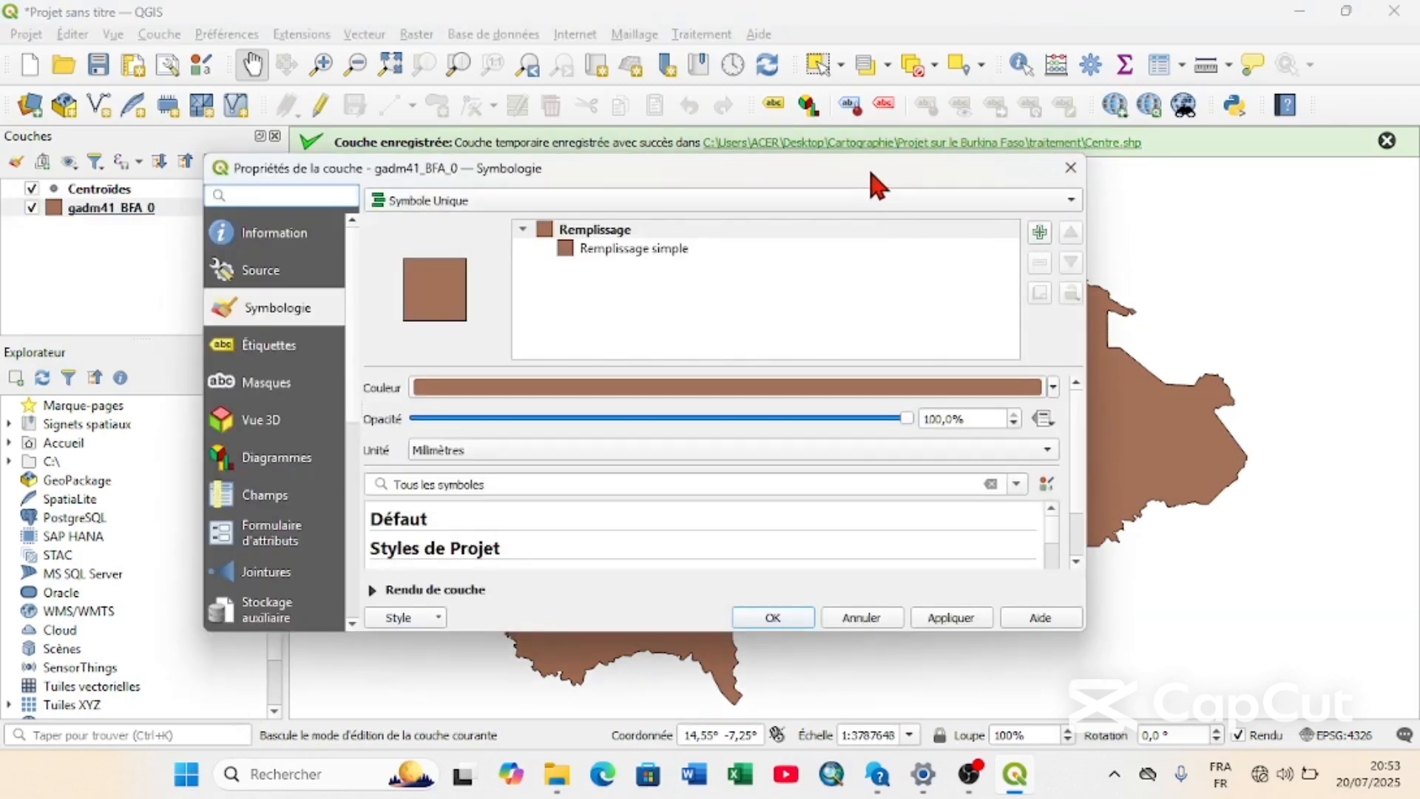
left_click(636, 250)
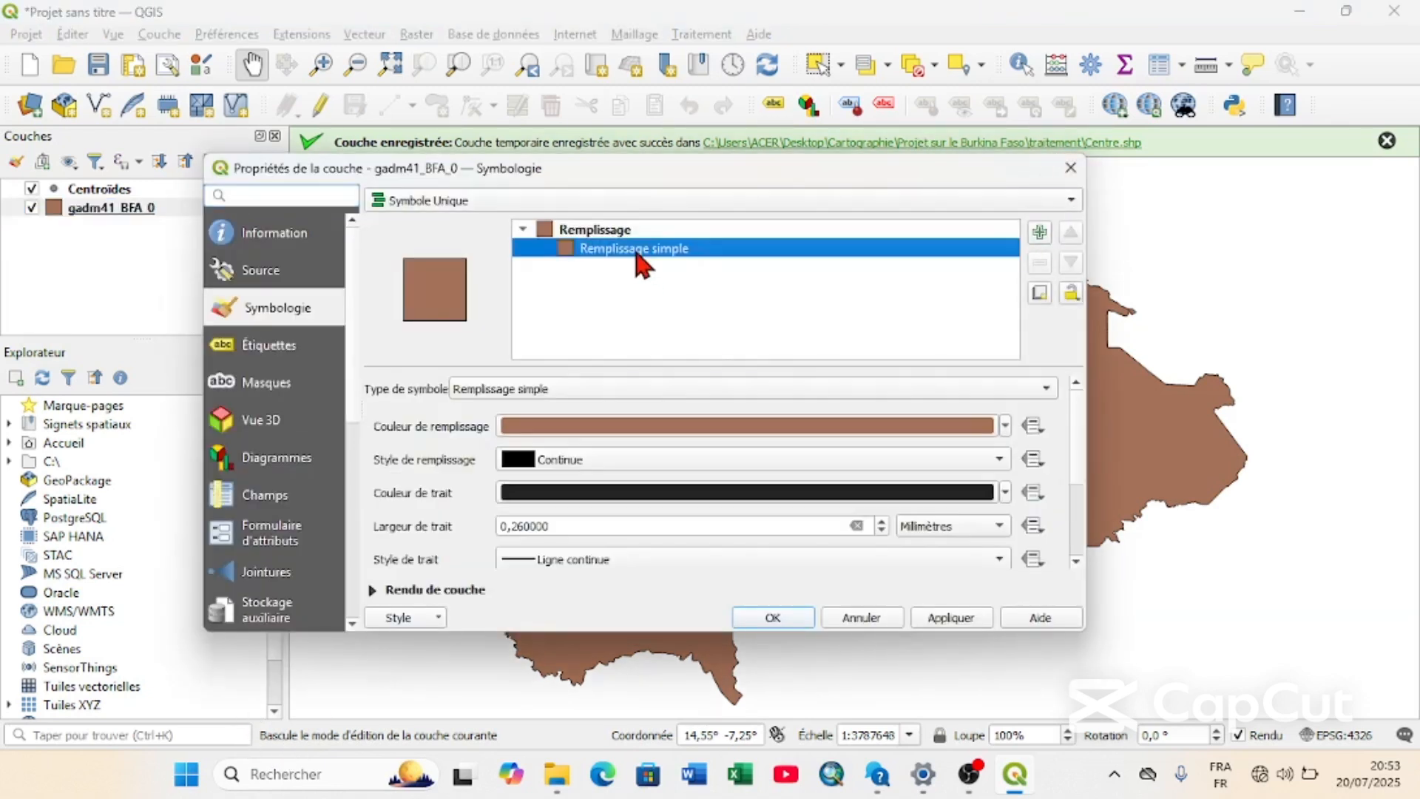
left_click(634, 390)
key("Escape")
left_click(566, 231)
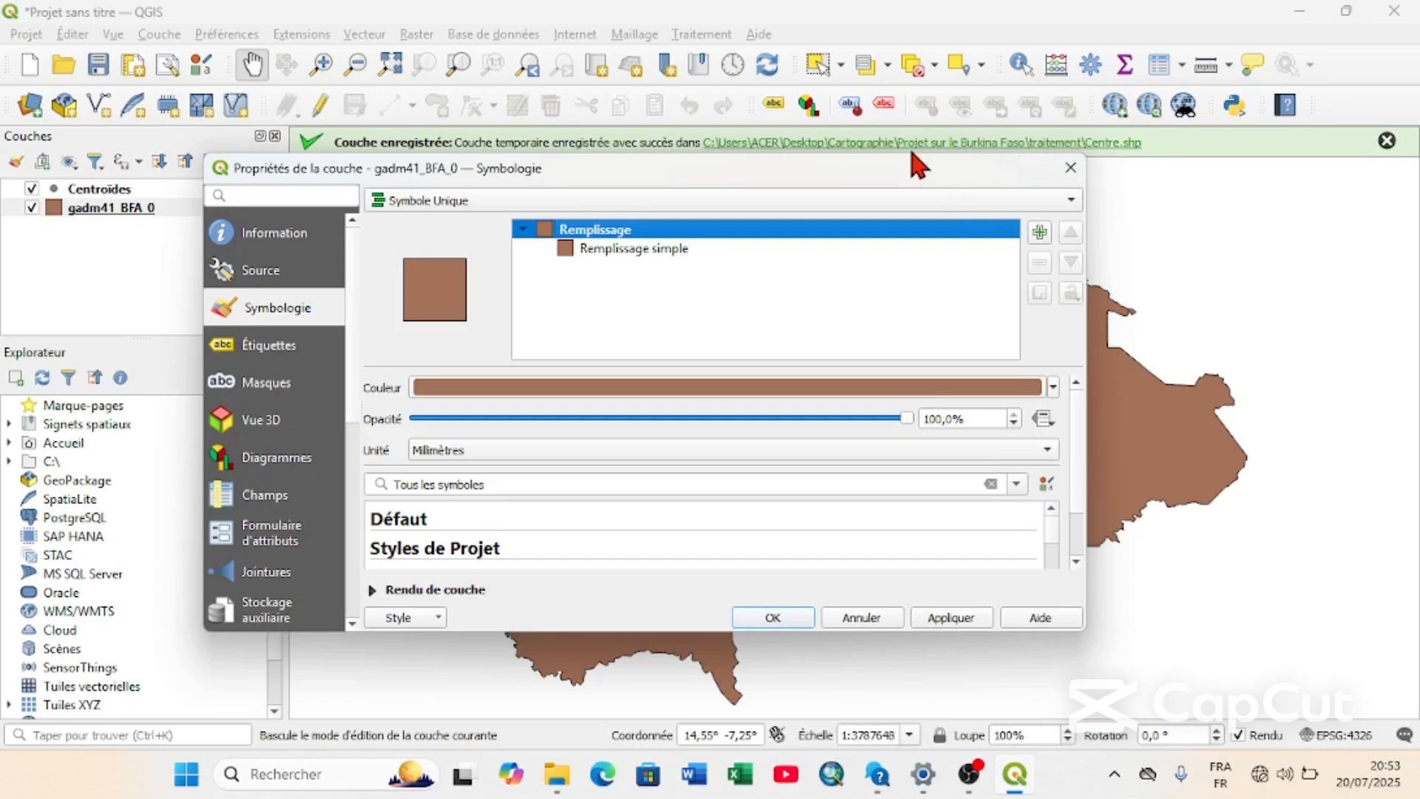
Apply the purple-to-yellow gradient preset from Styles de Projet to gadm41_BFA_0 and select its Remplissage en dégradé symbol layer.
left_click_drag(902, 154, 901, 7)
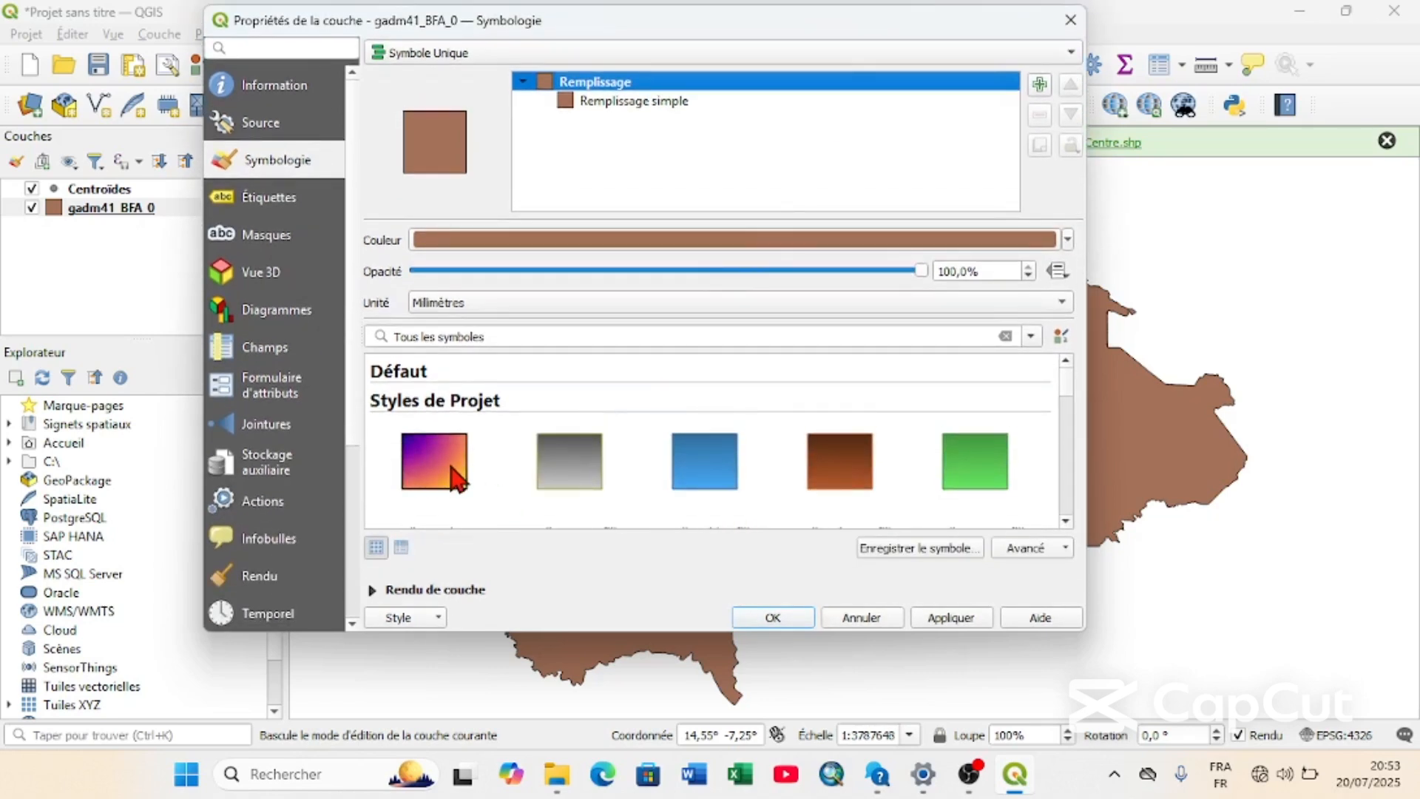
left_click(457, 475)
left_click(614, 100)
left_click(609, 119)
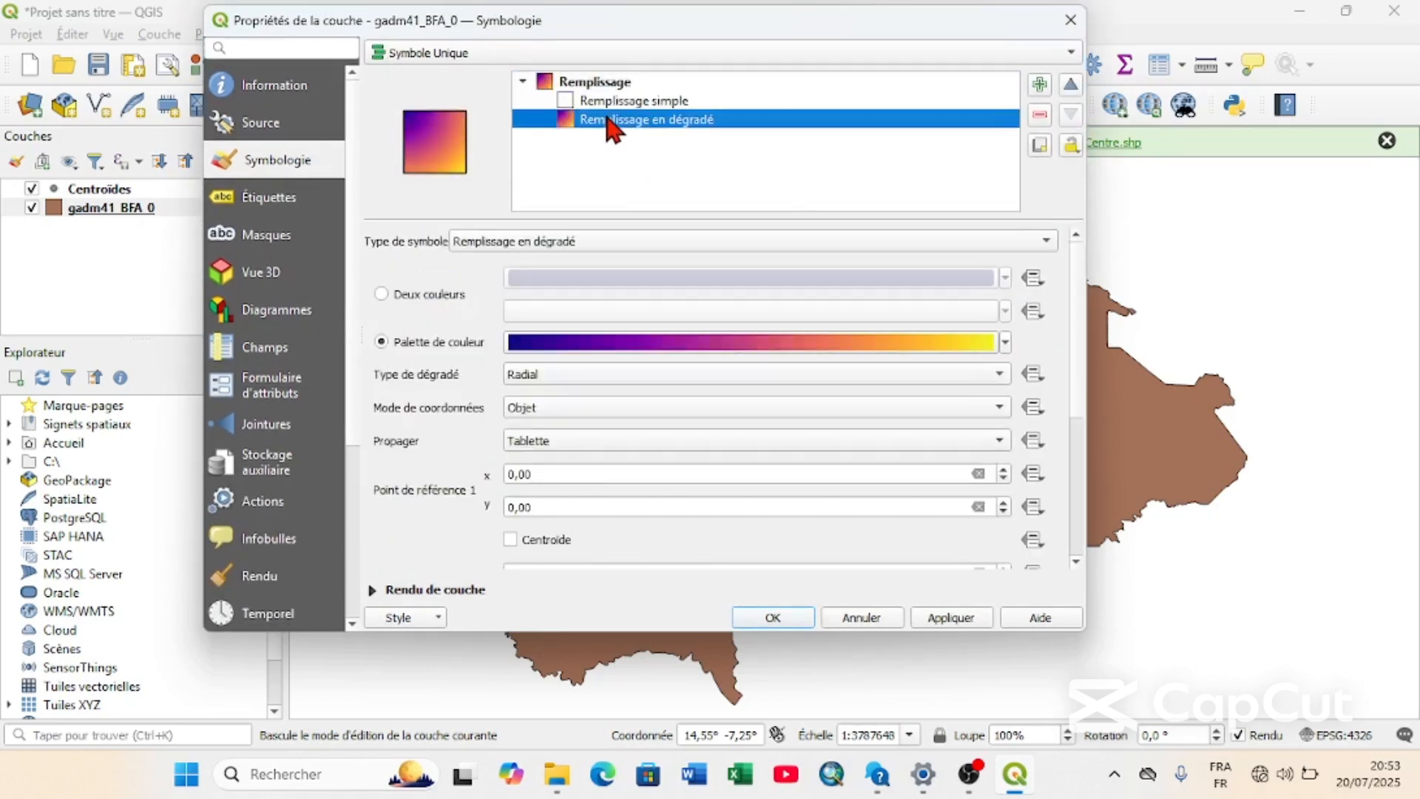
Create a new gradient colour ramp for the fill and set its Couleur 2 to the standard red.
left_click(1004, 340)
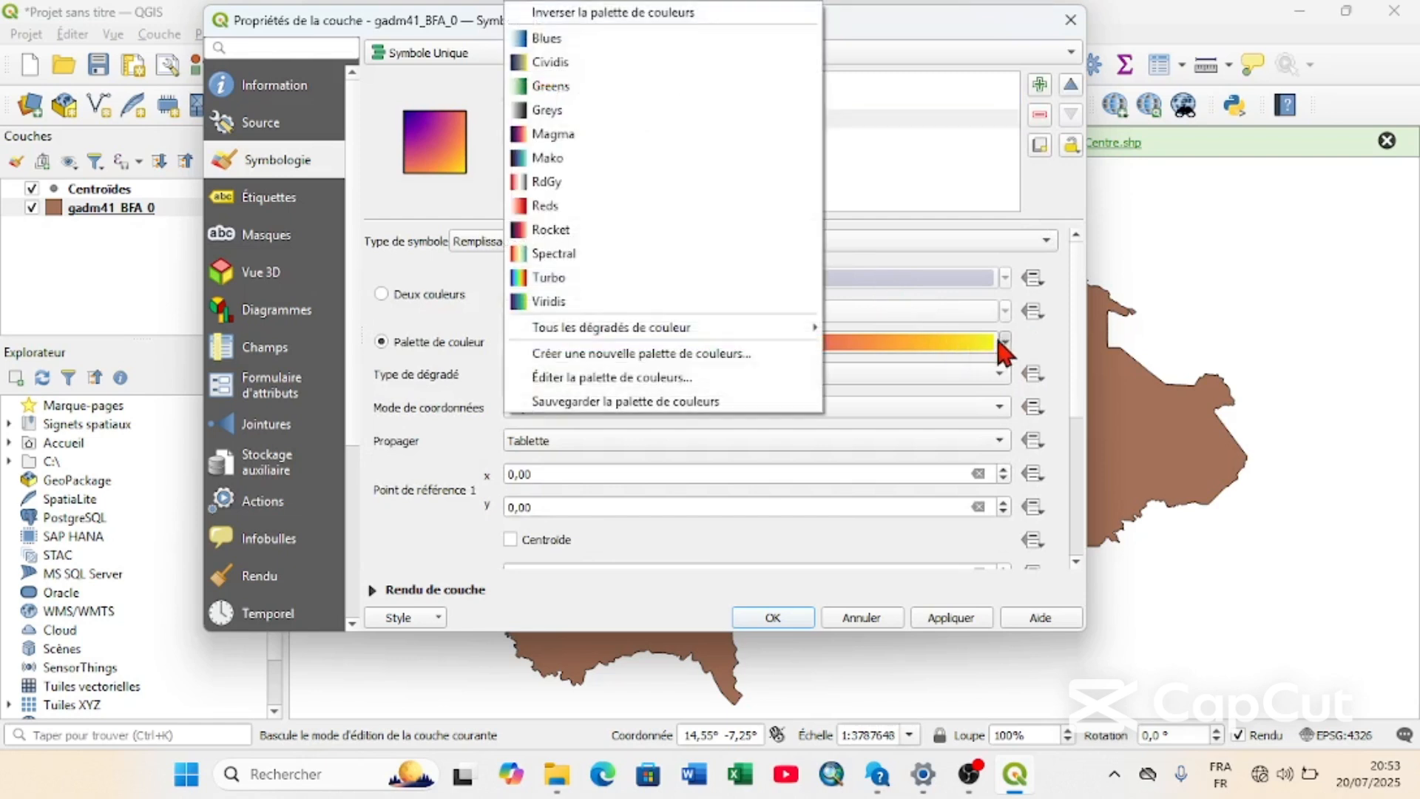
left_click(709, 356)
left_click(640, 360)
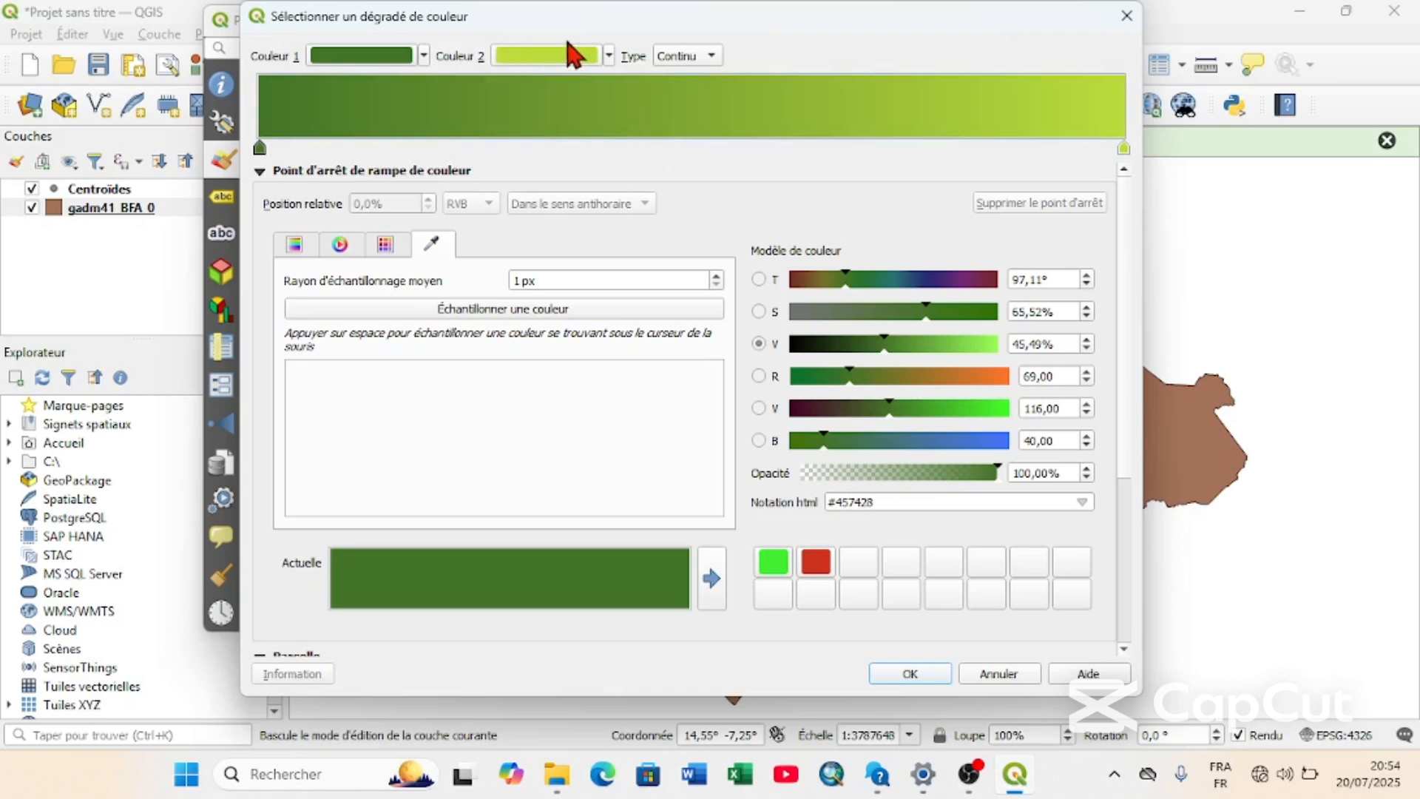
left_click(611, 59)
left_click(590, 368)
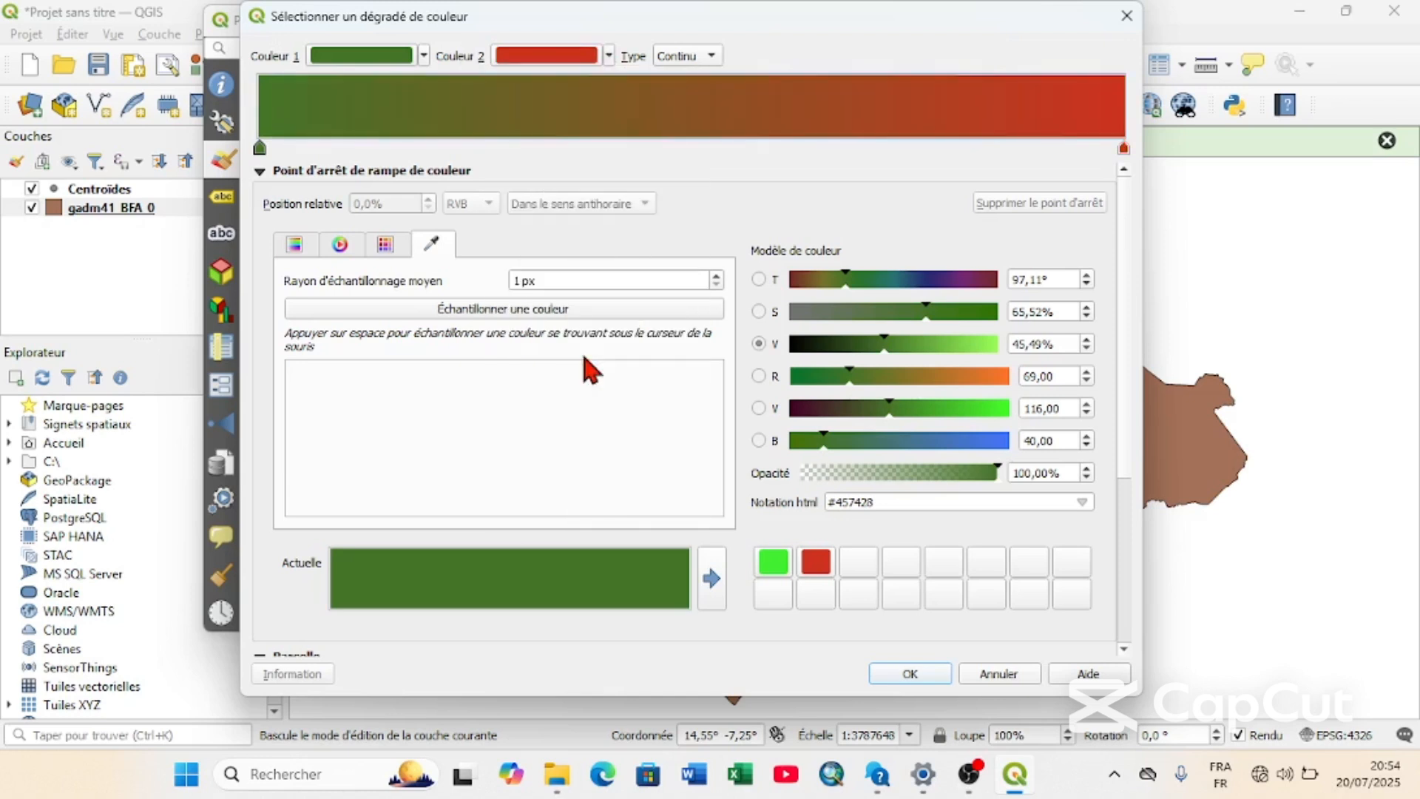
left_click(608, 59)
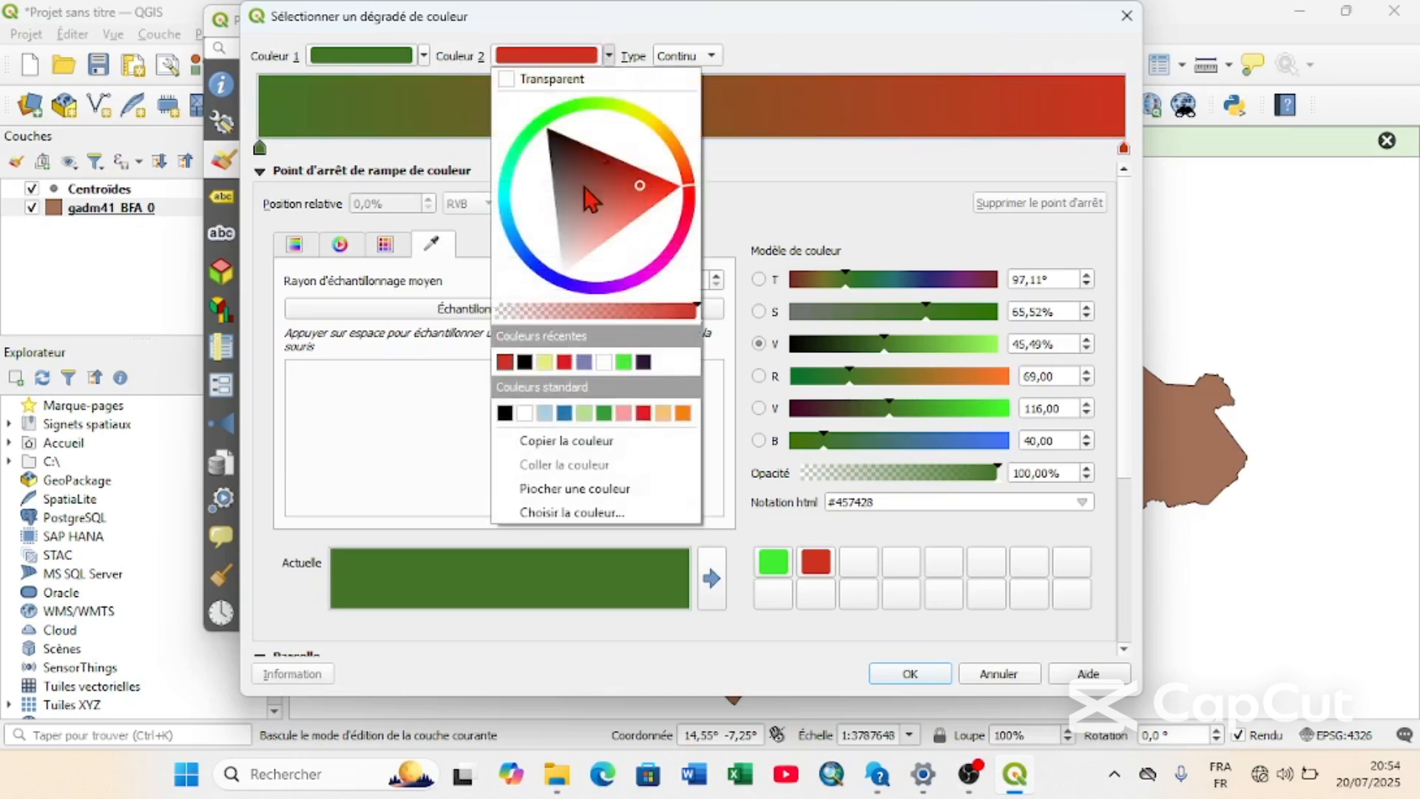
left_click(638, 413)
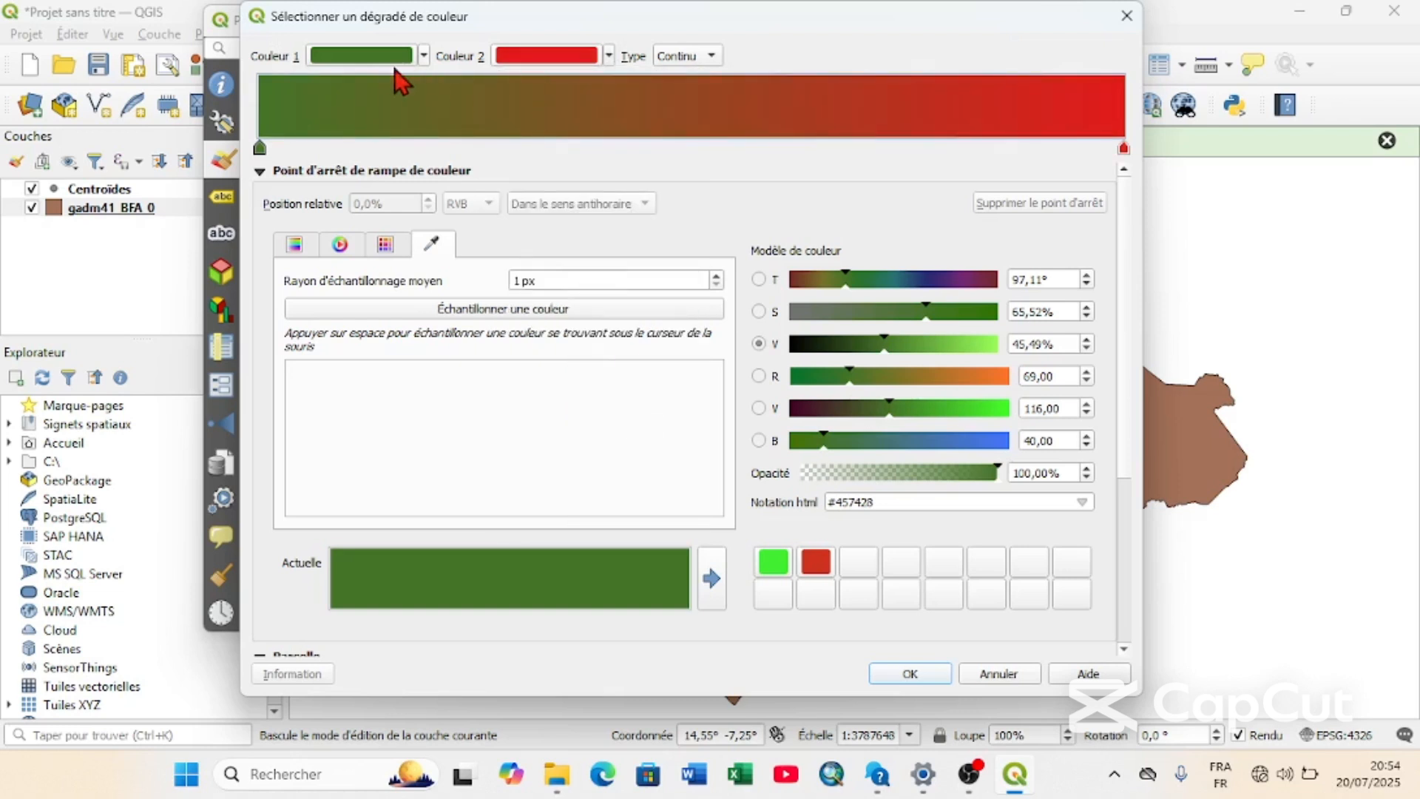
Set Couleur 1 of the ramp to the standard green and mute it to about #3d8638.
left_click(424, 56)
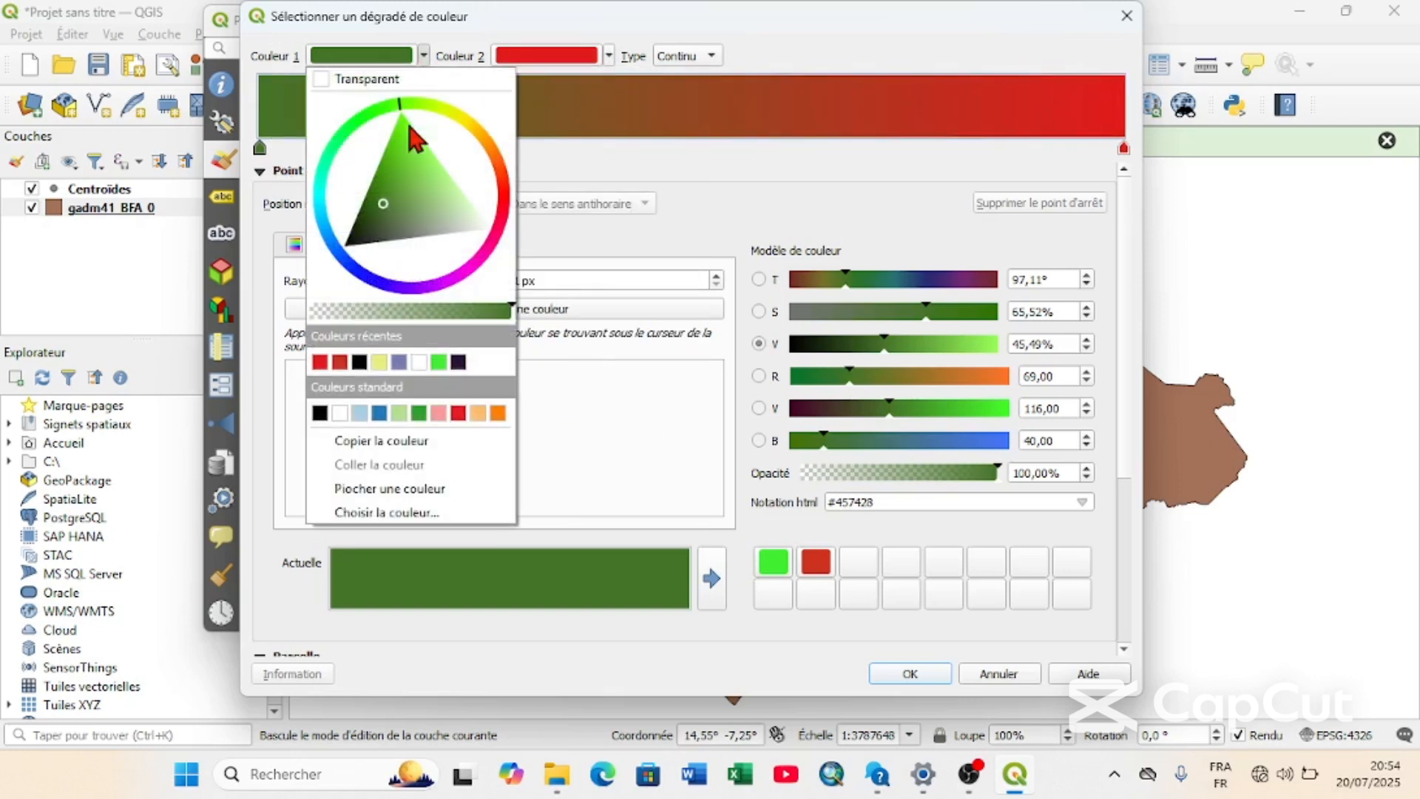
left_click(419, 412)
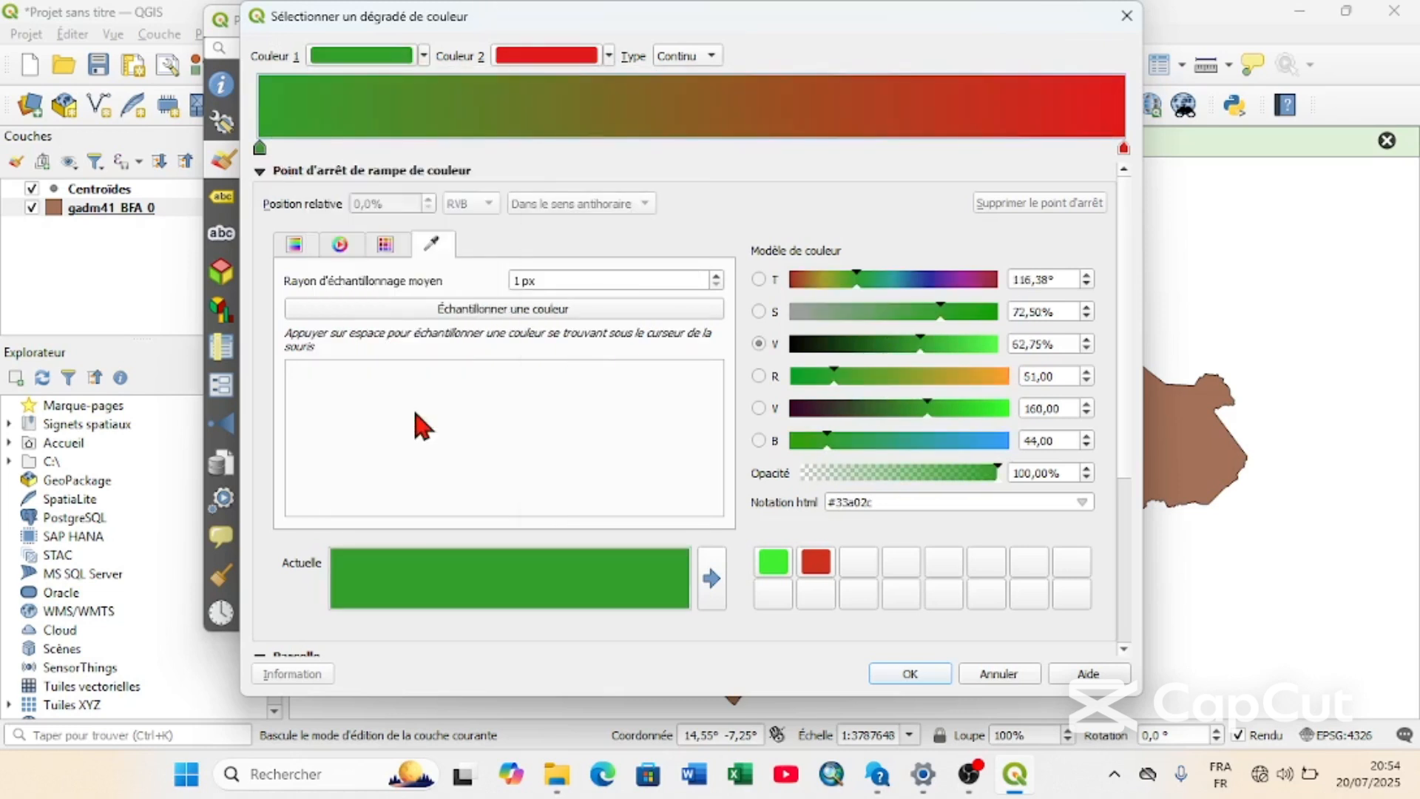
left_click(425, 58)
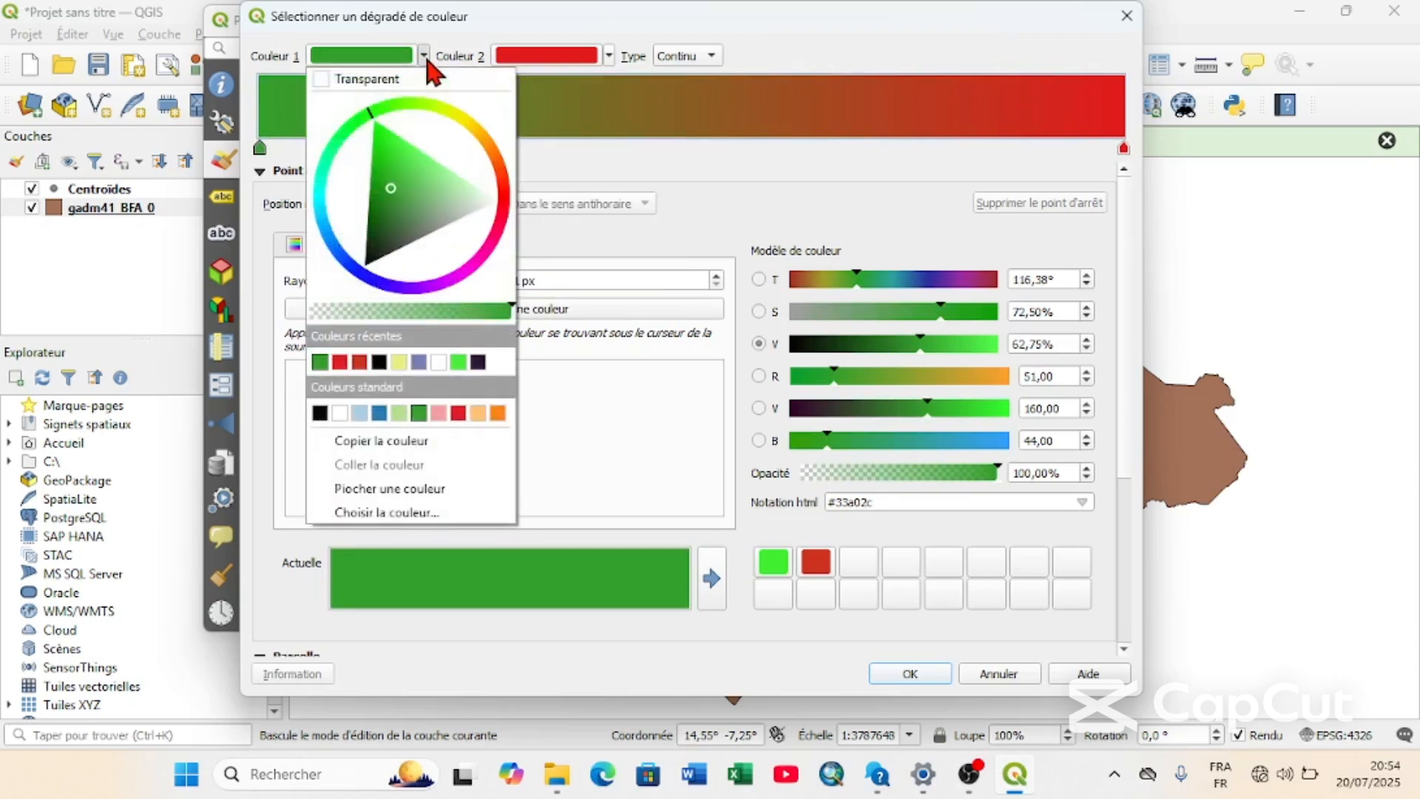
left_click_drag(388, 194, 396, 207)
left_click(623, 163)
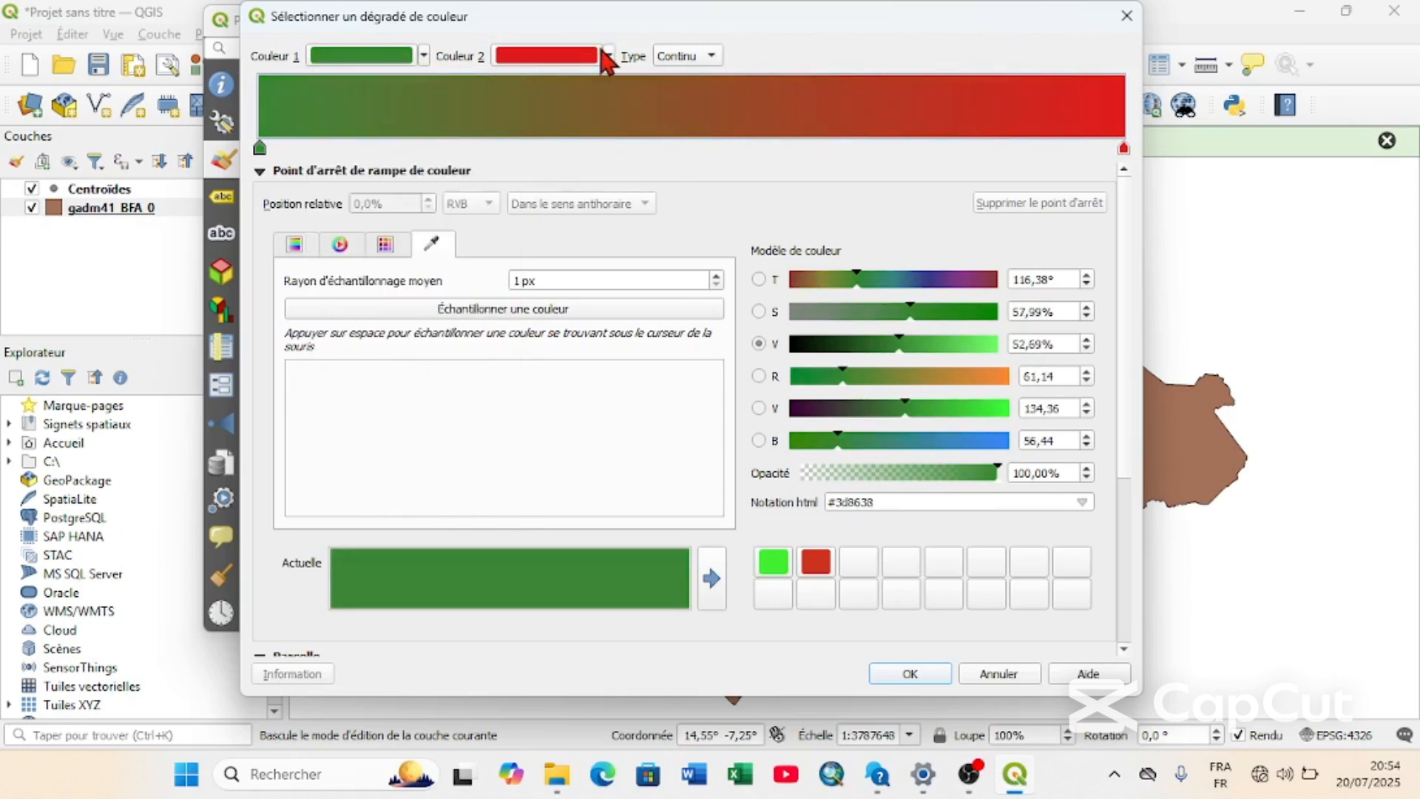
Adjust Couleur 2 of the ramp to a slightly lighter red, about #d93a3c.
left_click(609, 56)
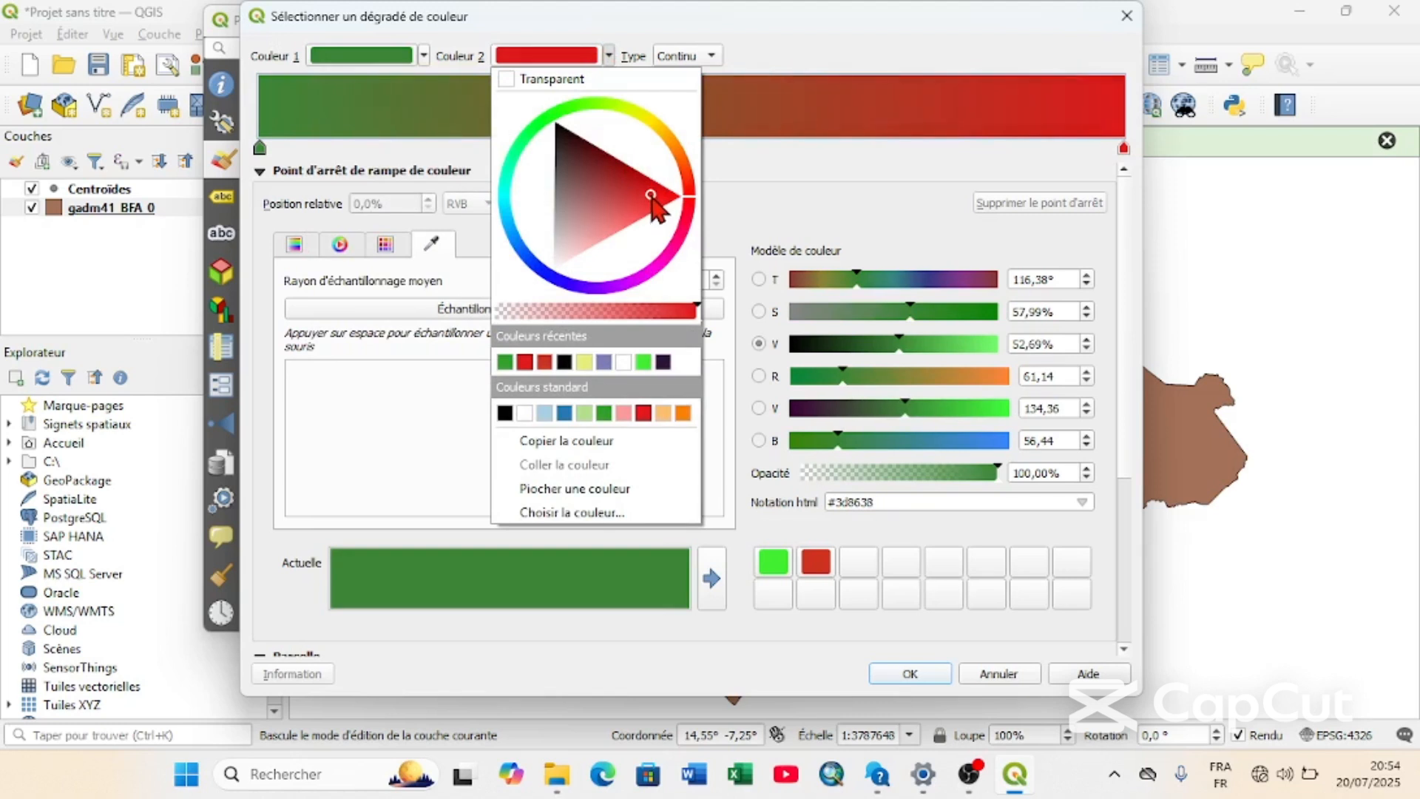
mouse_move(652, 200)
left_mouse_down()
mouse_move(637, 207)
mouse_move(674, 207)
left_mouse_up()
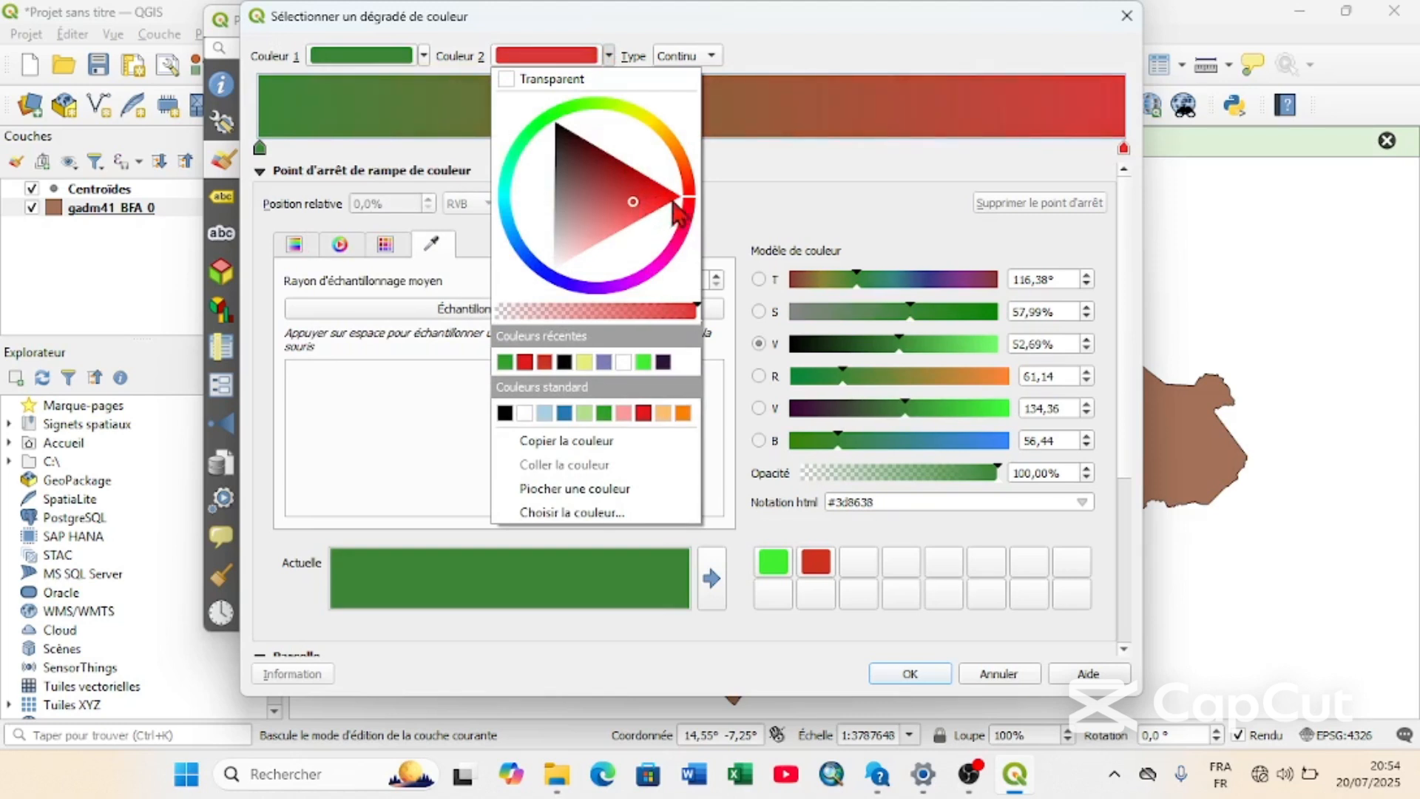
left_click(749, 163)
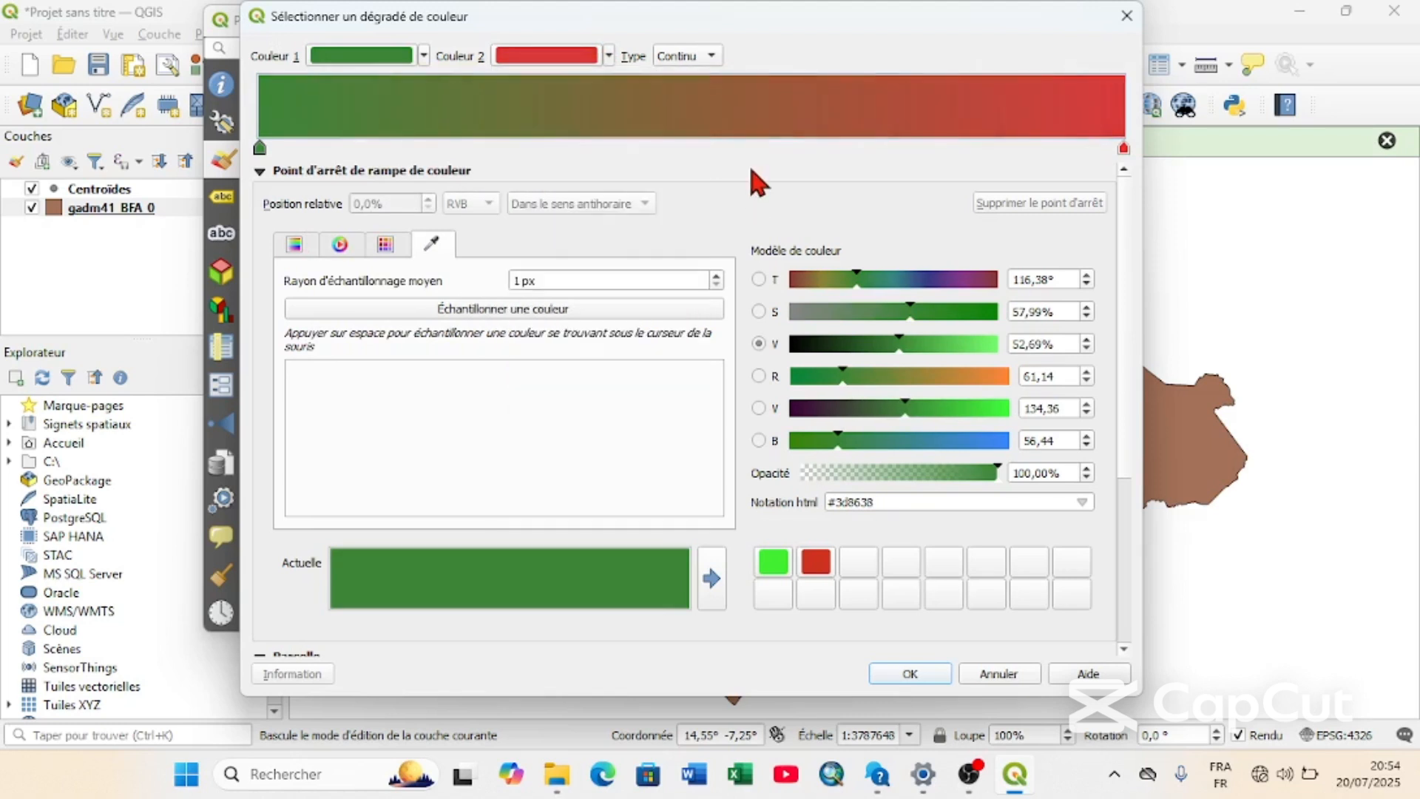
Add colour stops near 42.4 %, colour the selected one dark green #26611c, and darken the ramp's start stop to #21681d.
double_click(627, 142)
left_click_drag(626, 147, 629, 145)
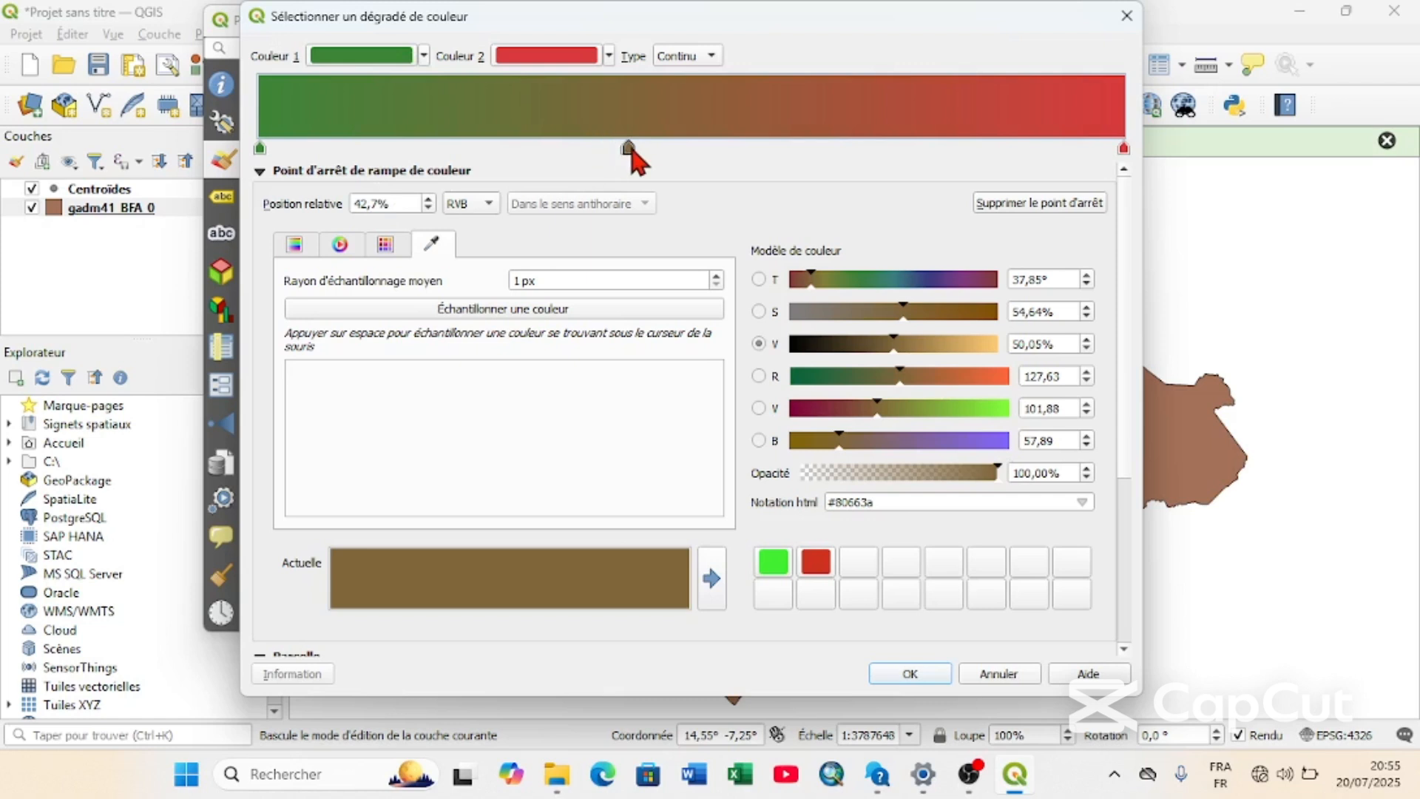
left_click_drag(630, 150, 626, 147)
left_click(339, 244)
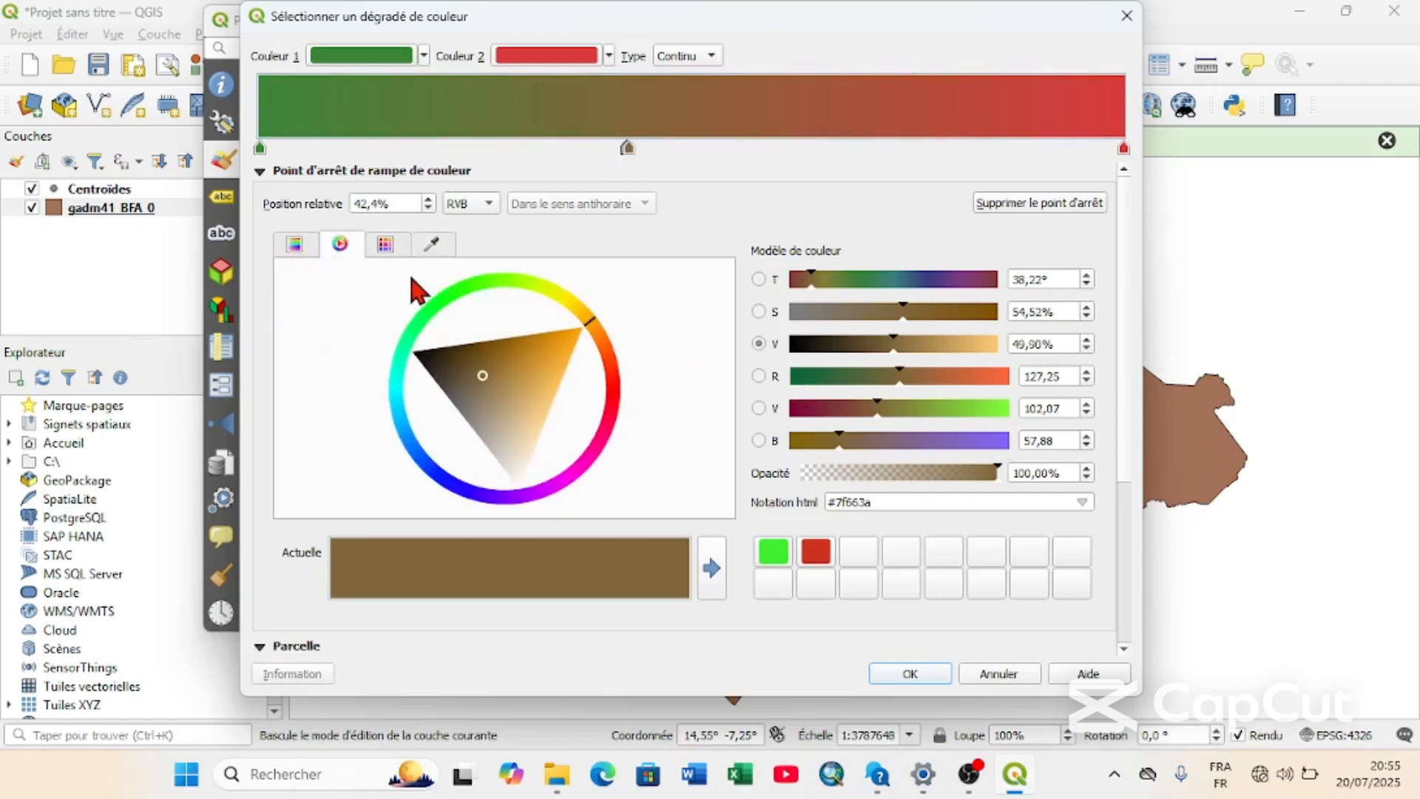
left_click(465, 283)
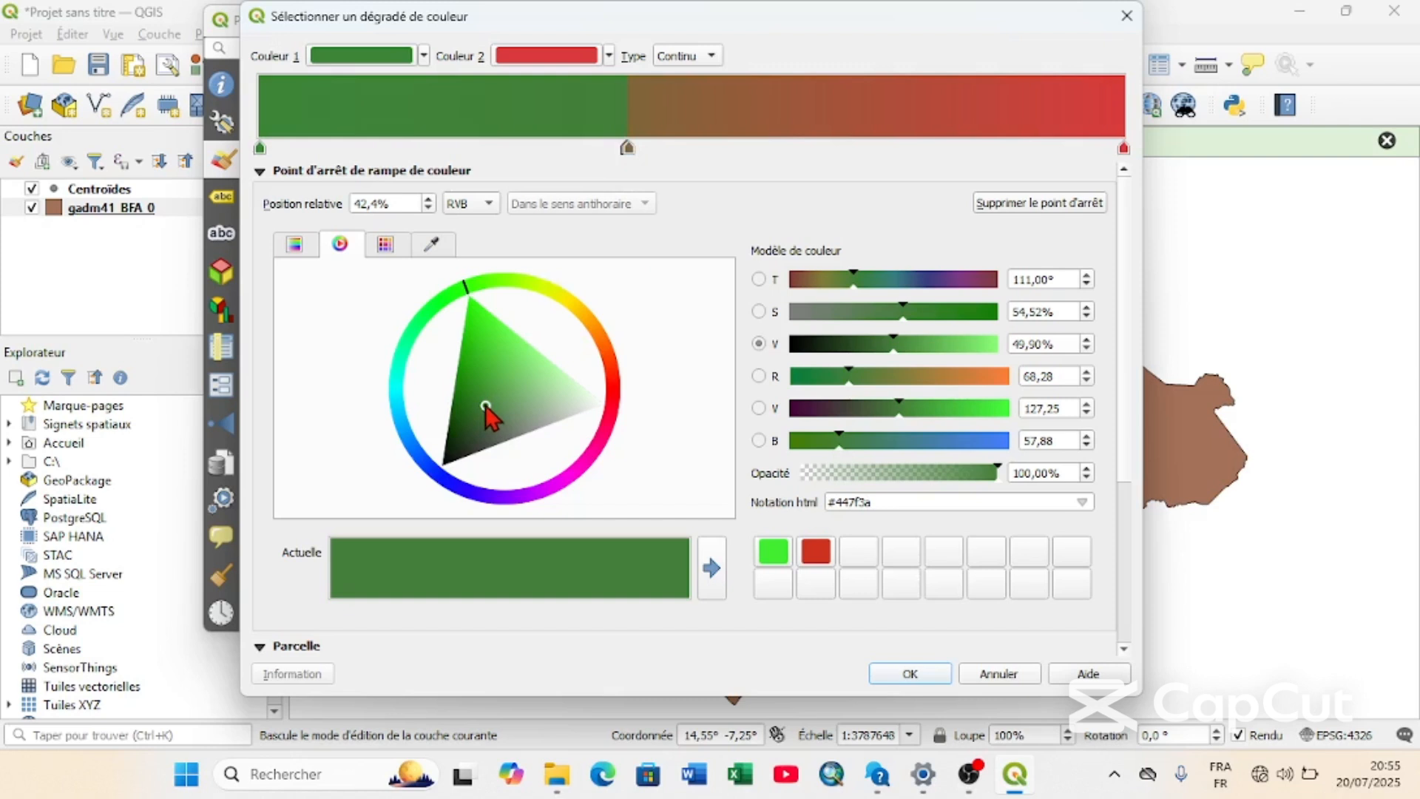
mouse_move(488, 410)
left_mouse_down()
mouse_move(462, 431)
mouse_move(479, 411)
mouse_move(468, 416)
left_mouse_up()
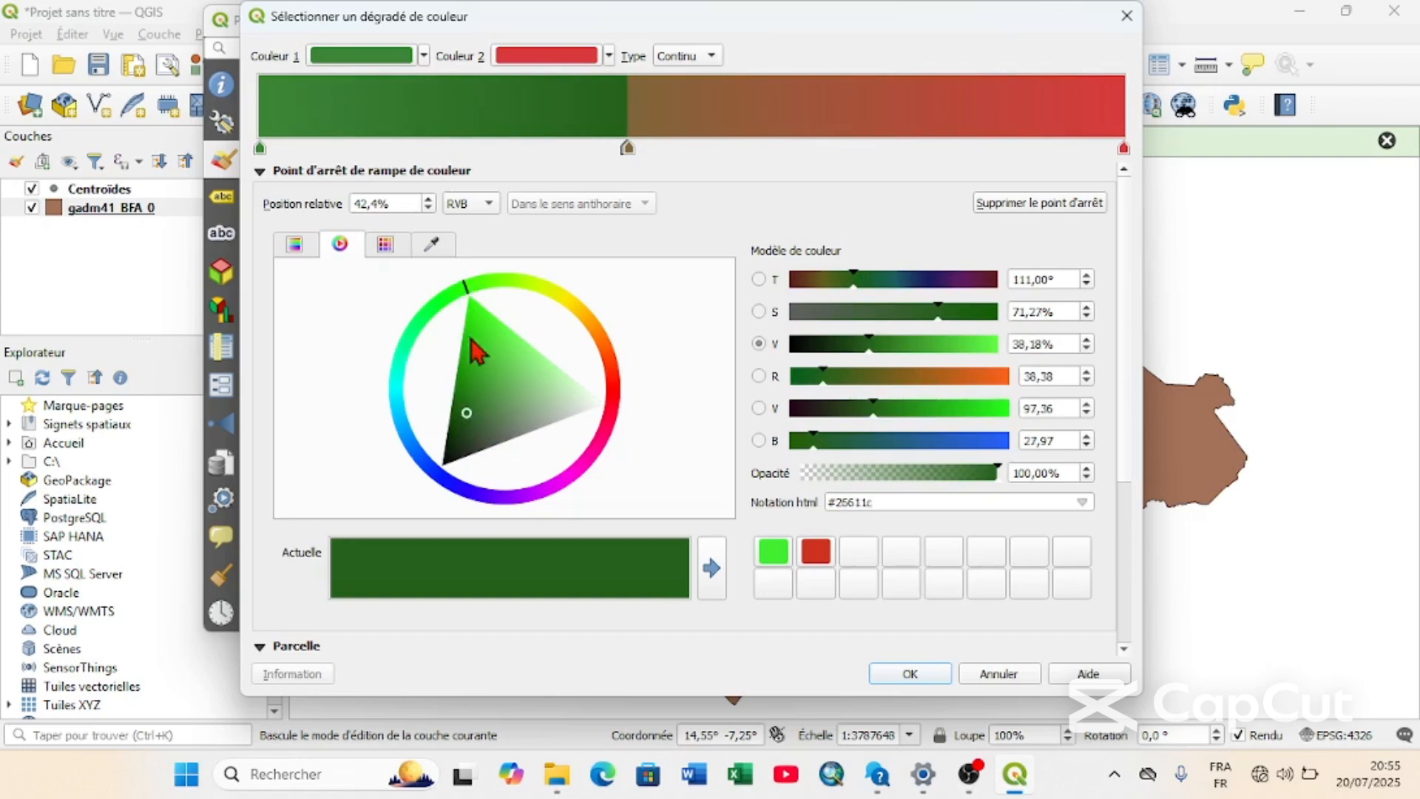
left_click(260, 147)
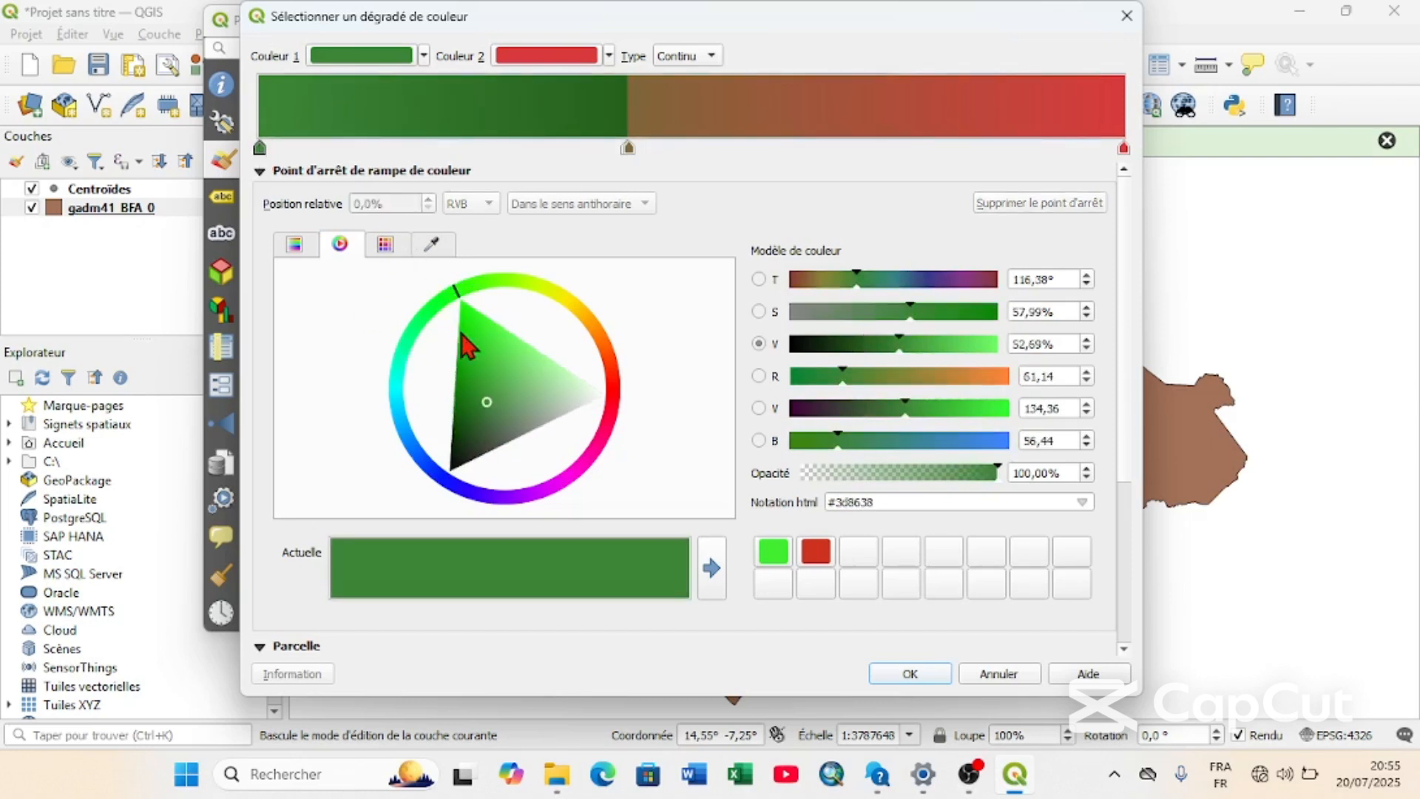
left_click_drag(481, 400, 470, 410)
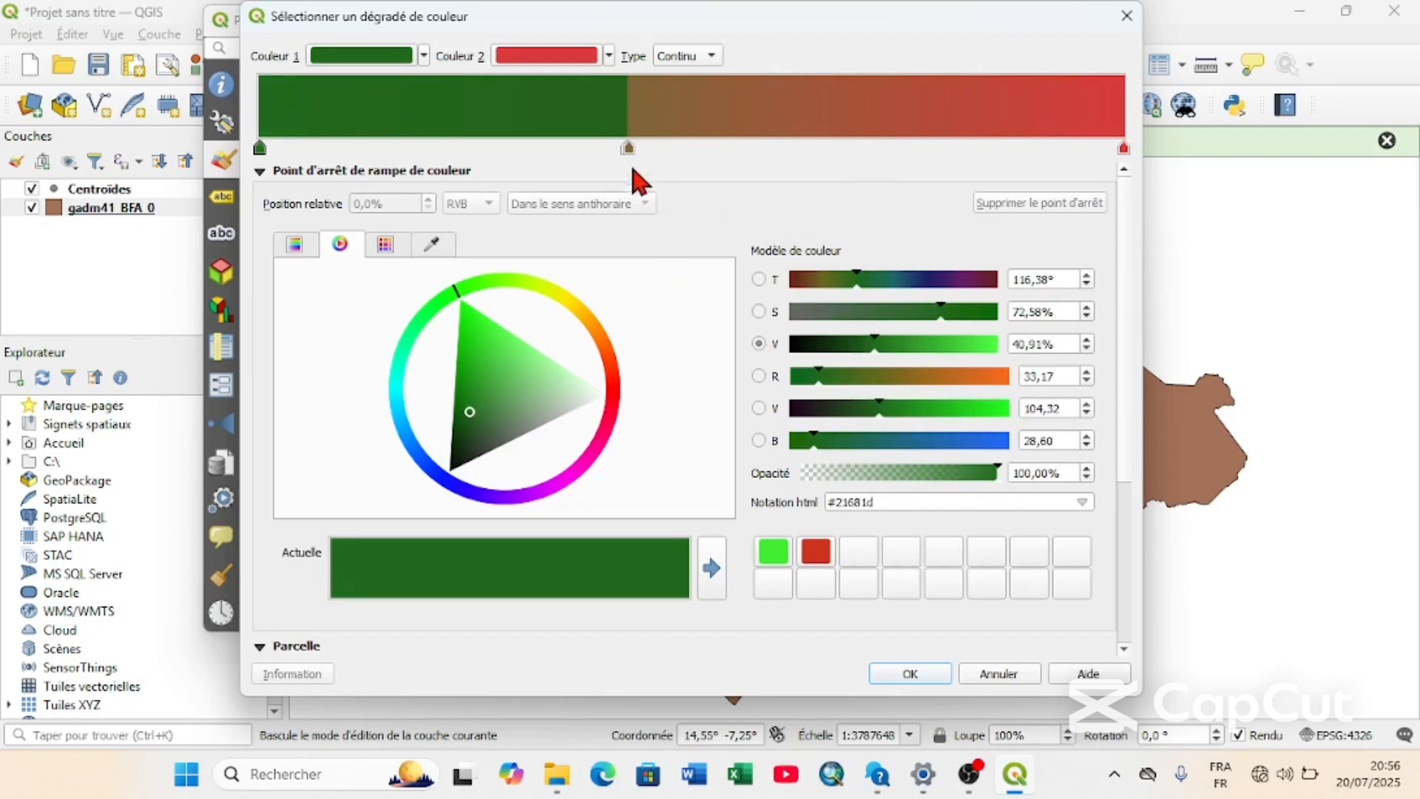
Move the green and brown middle colour stops together to about 49.3 % and 49.5 % of the ramp.
double_click(664, 148)
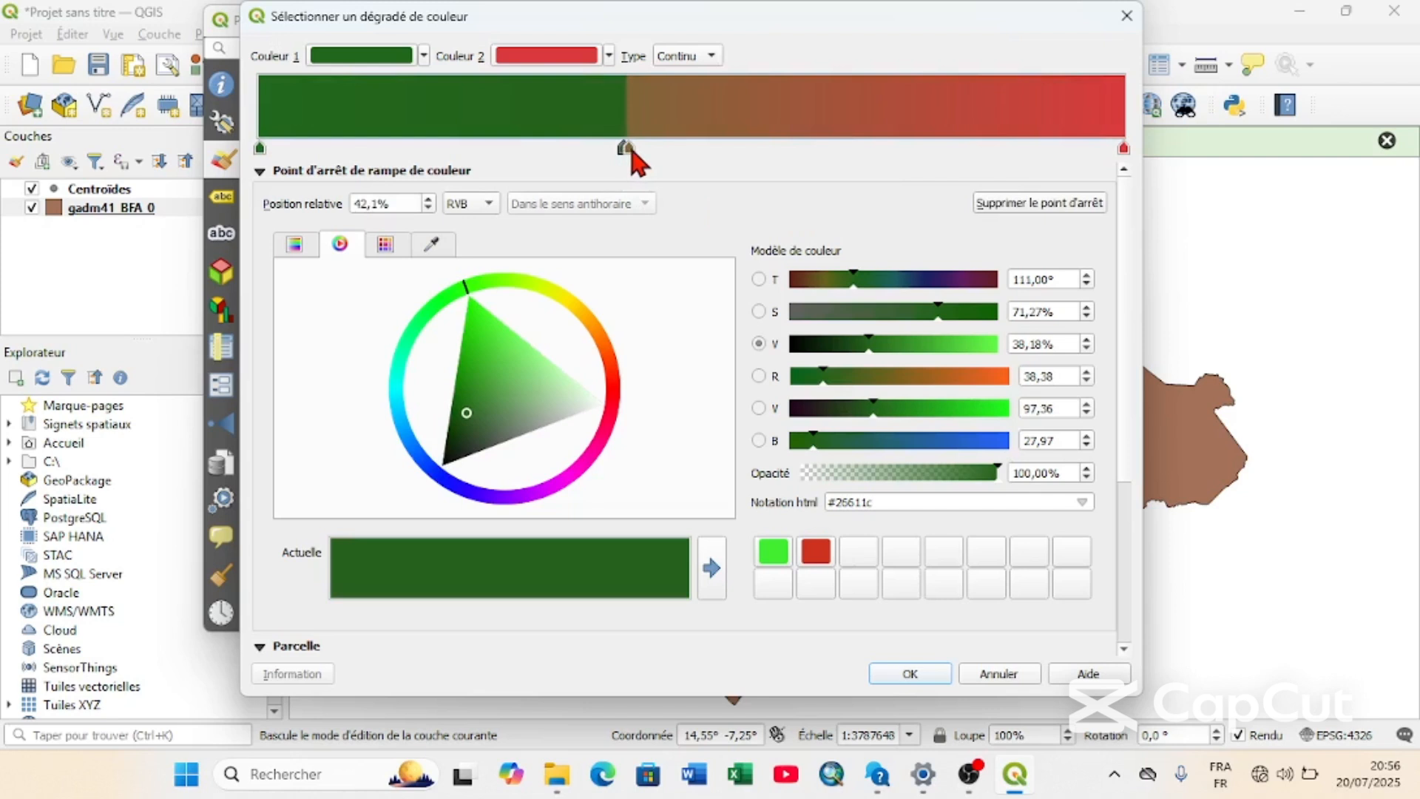
double_click(693, 149)
mouse_move(693, 149)
left_mouse_down()
mouse_move(637, 152)
mouse_move(673, 150)
left_mouse_up()
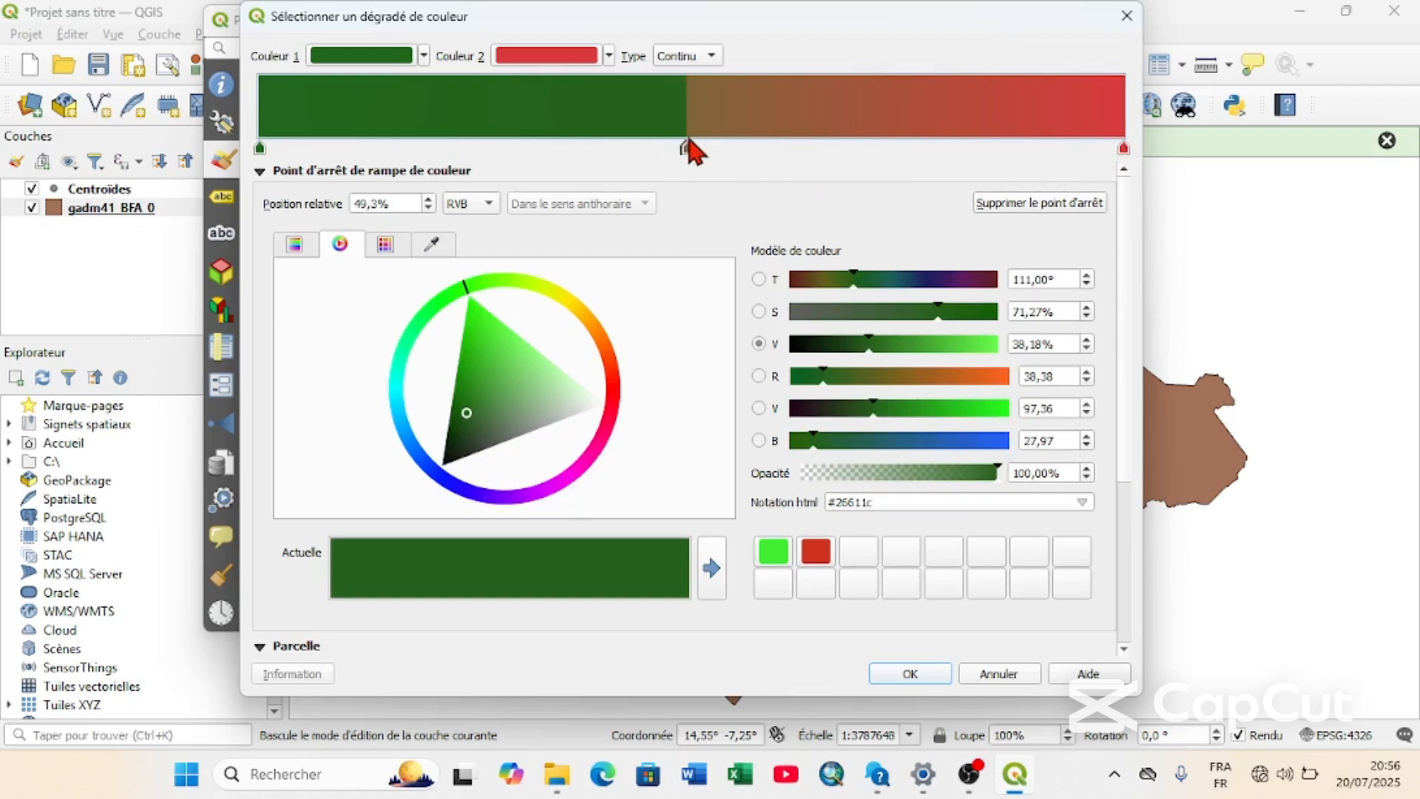
Recolour the brown stop at 49.5 % to a dark red.
left_click(688, 148)
left_click(618, 392)
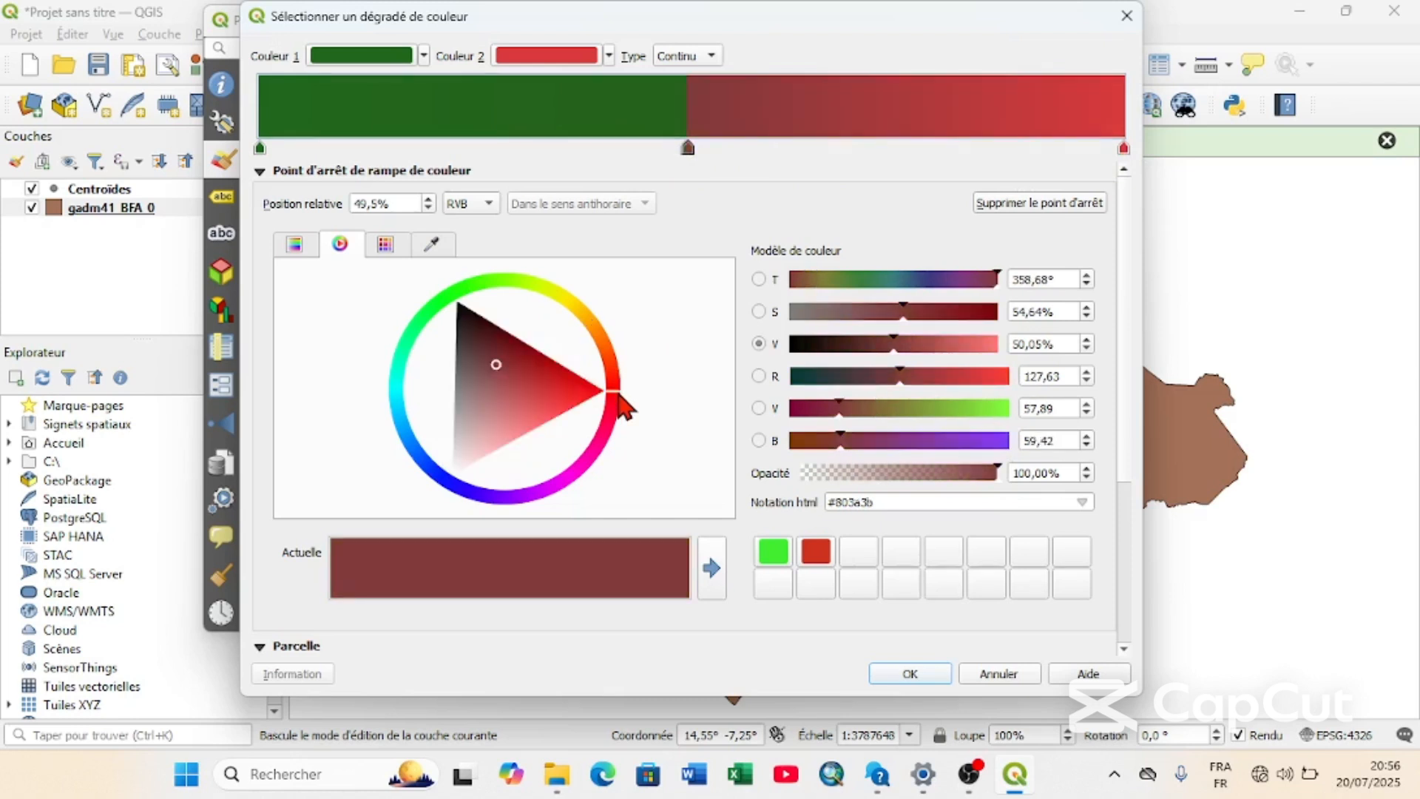
mouse_move(493, 357)
left_mouse_down()
mouse_move(574, 392)
mouse_move(540, 370)
left_mouse_up()
Darken the ramp's end stop to the red #ad1516 and accept the new colour ramp.
left_click(1124, 148)
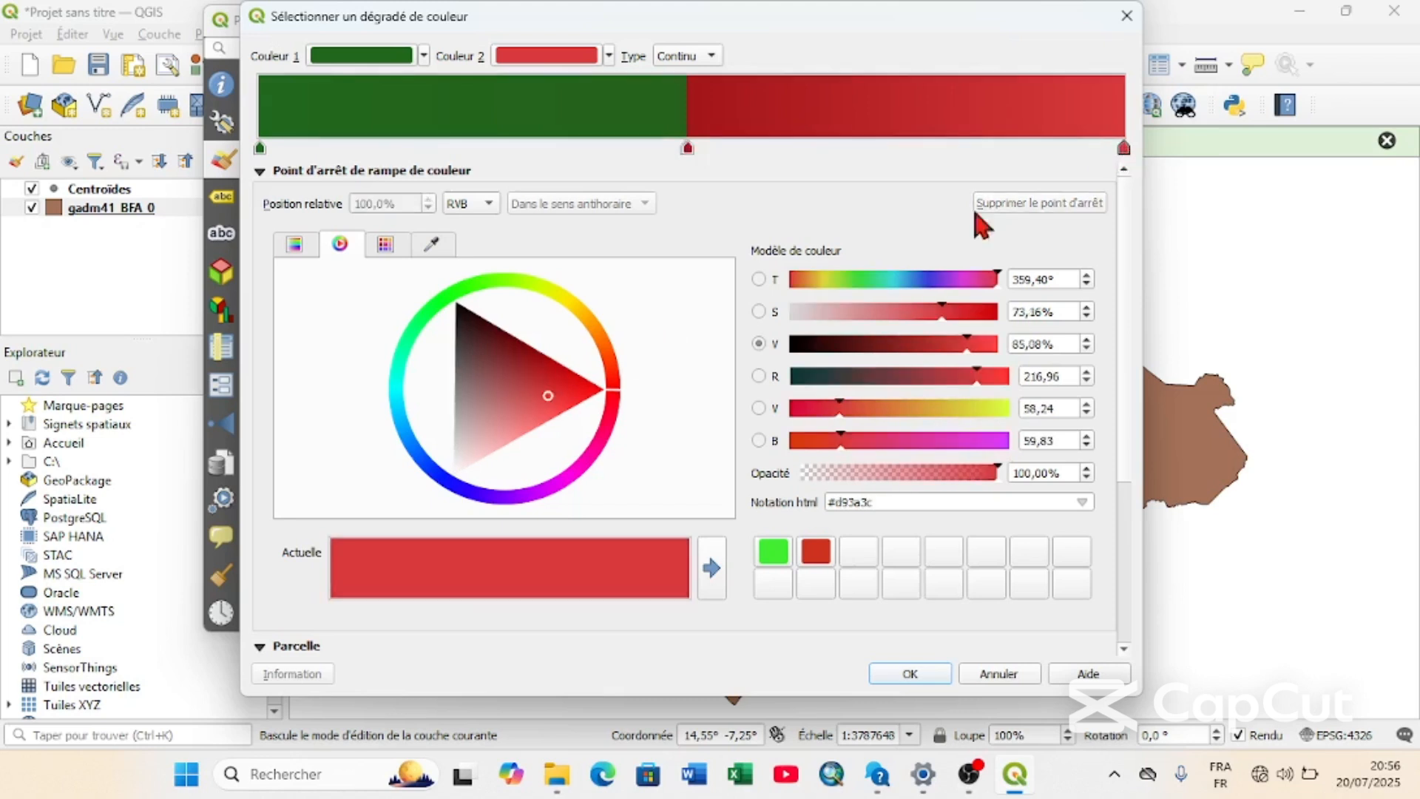
left_click(517, 359)
left_click_drag(516, 359, 544, 368)
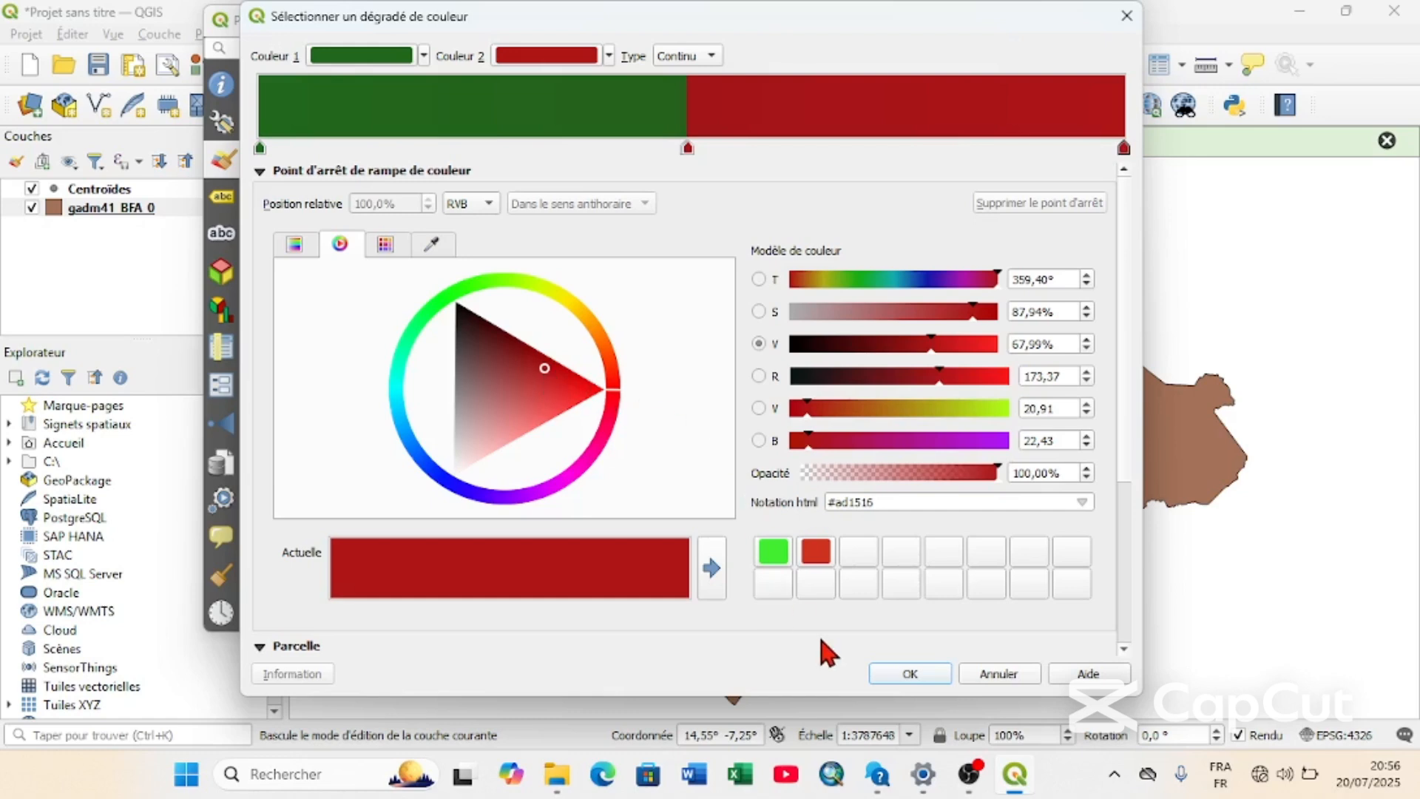
left_click(923, 664)
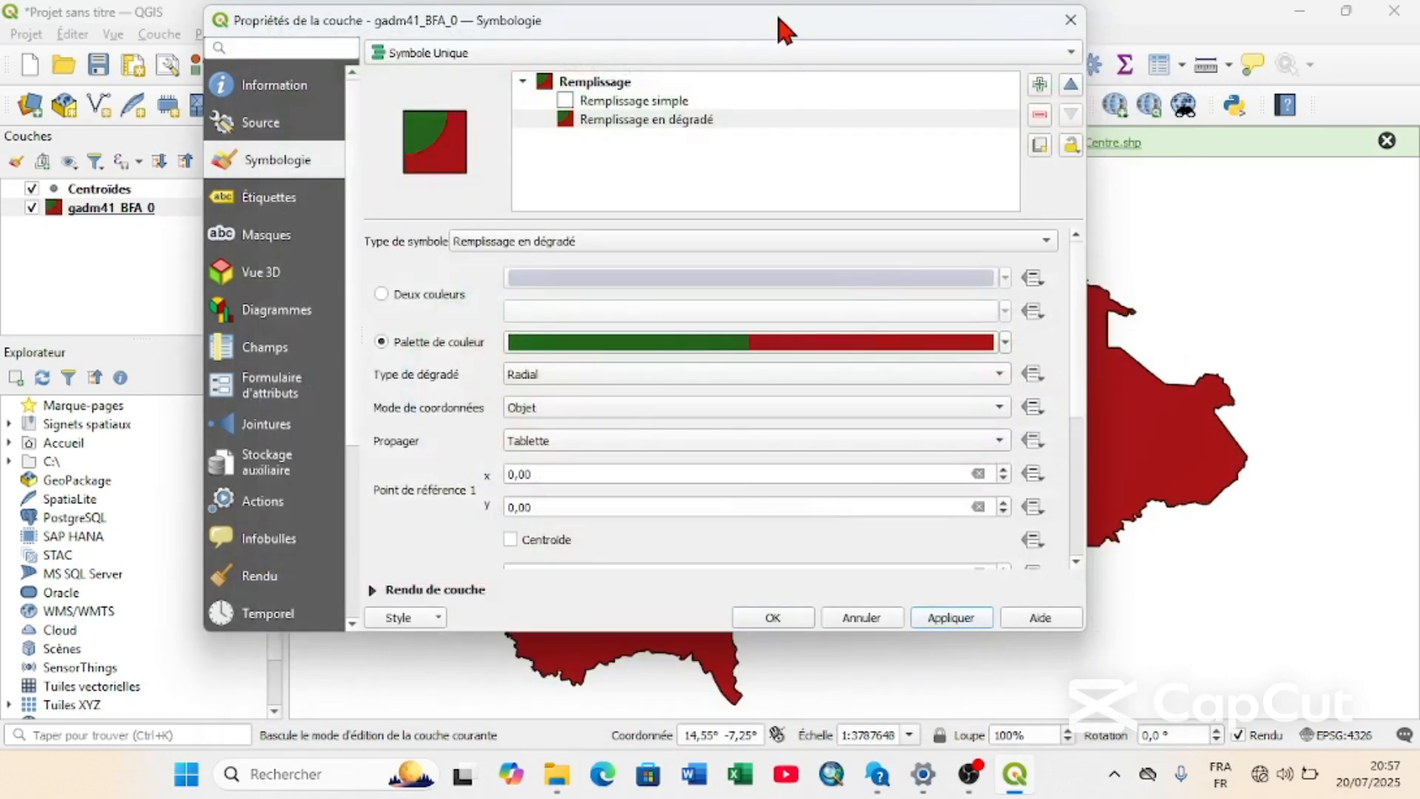
Change the fill's gradient type to Linéaire and apply it to the map.
mouse_move(785, 30)
left_mouse_down()
mouse_move(264, 268)
mouse_move(751, 15)
mouse_move(301, 339)
mouse_move(786, 9)
left_mouse_up()
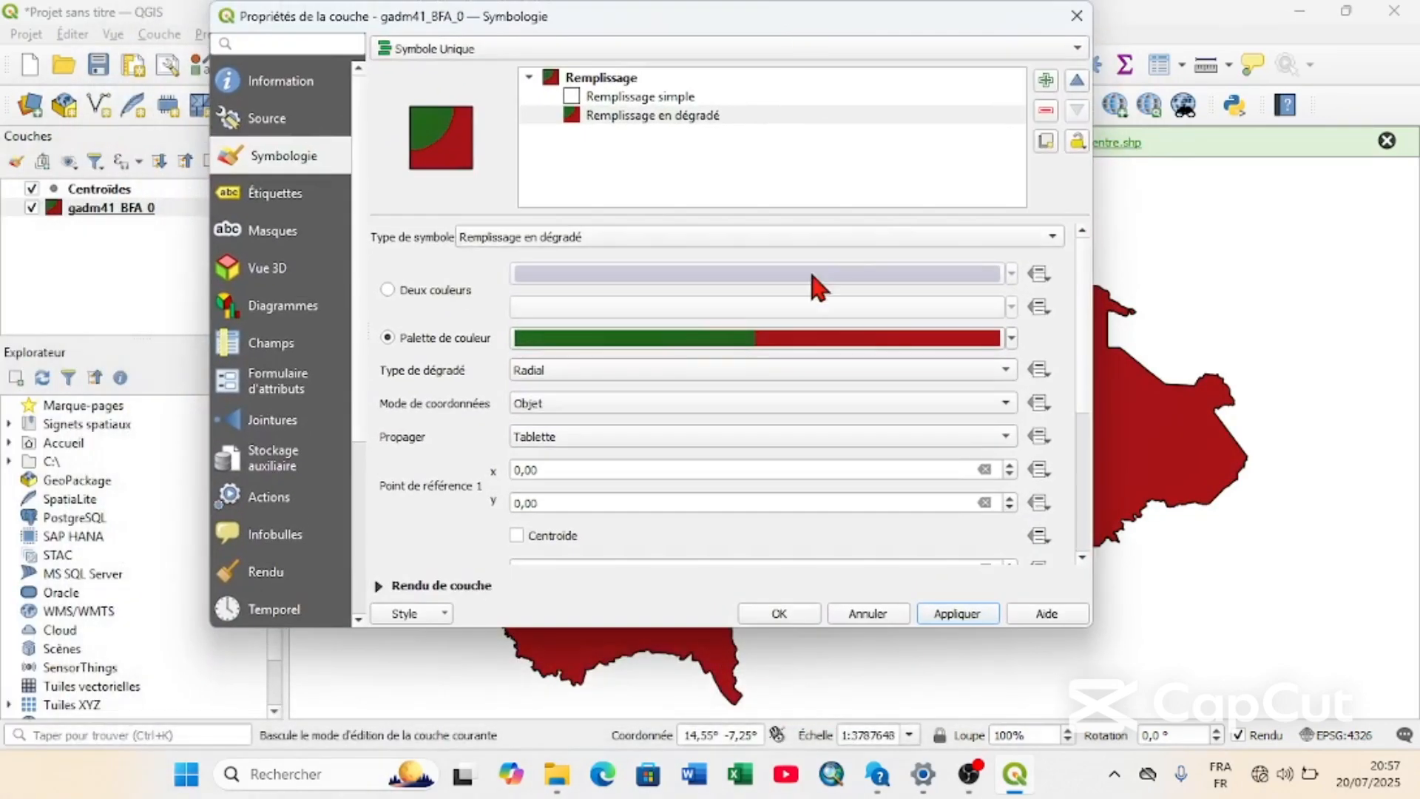
left_click(571, 367)
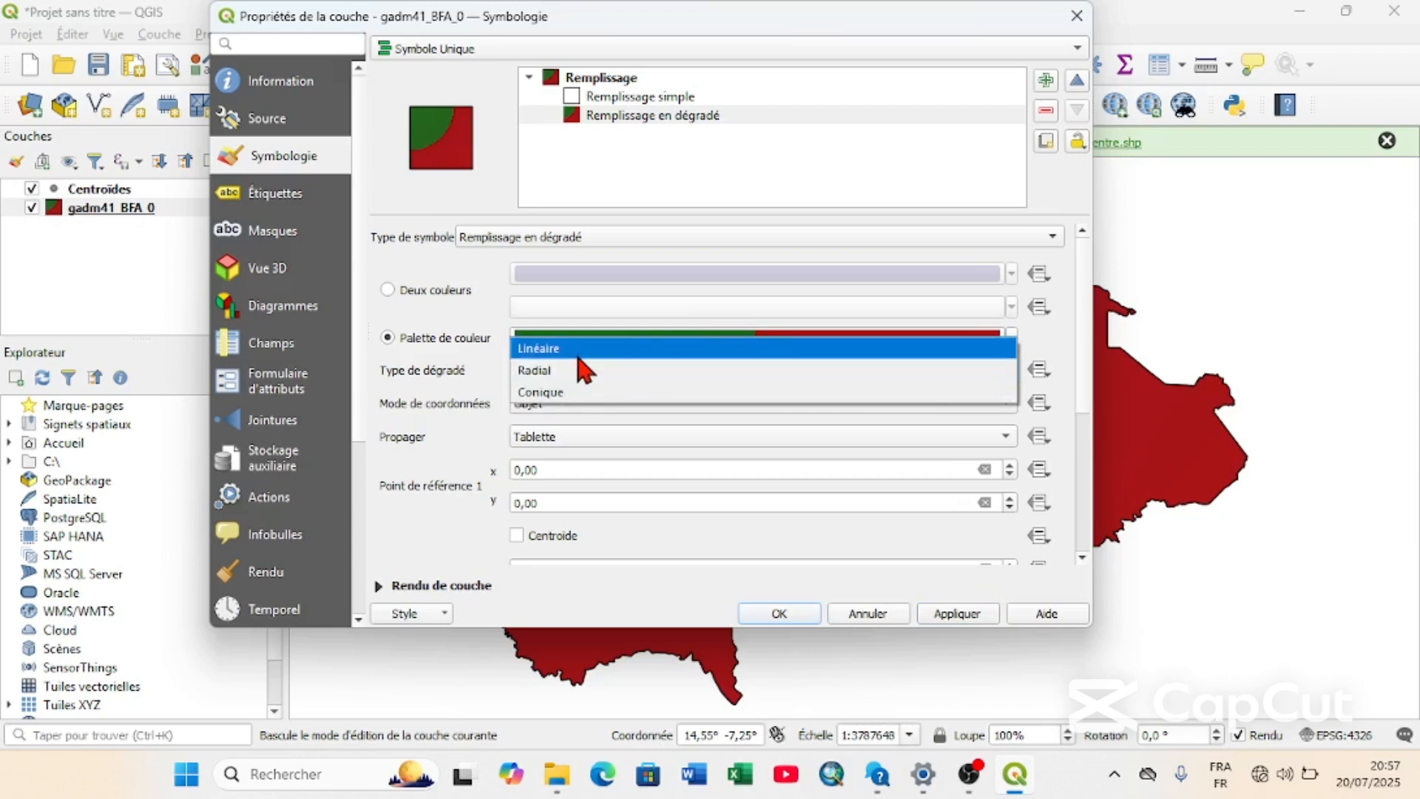
left_click(579, 356)
left_click(952, 614)
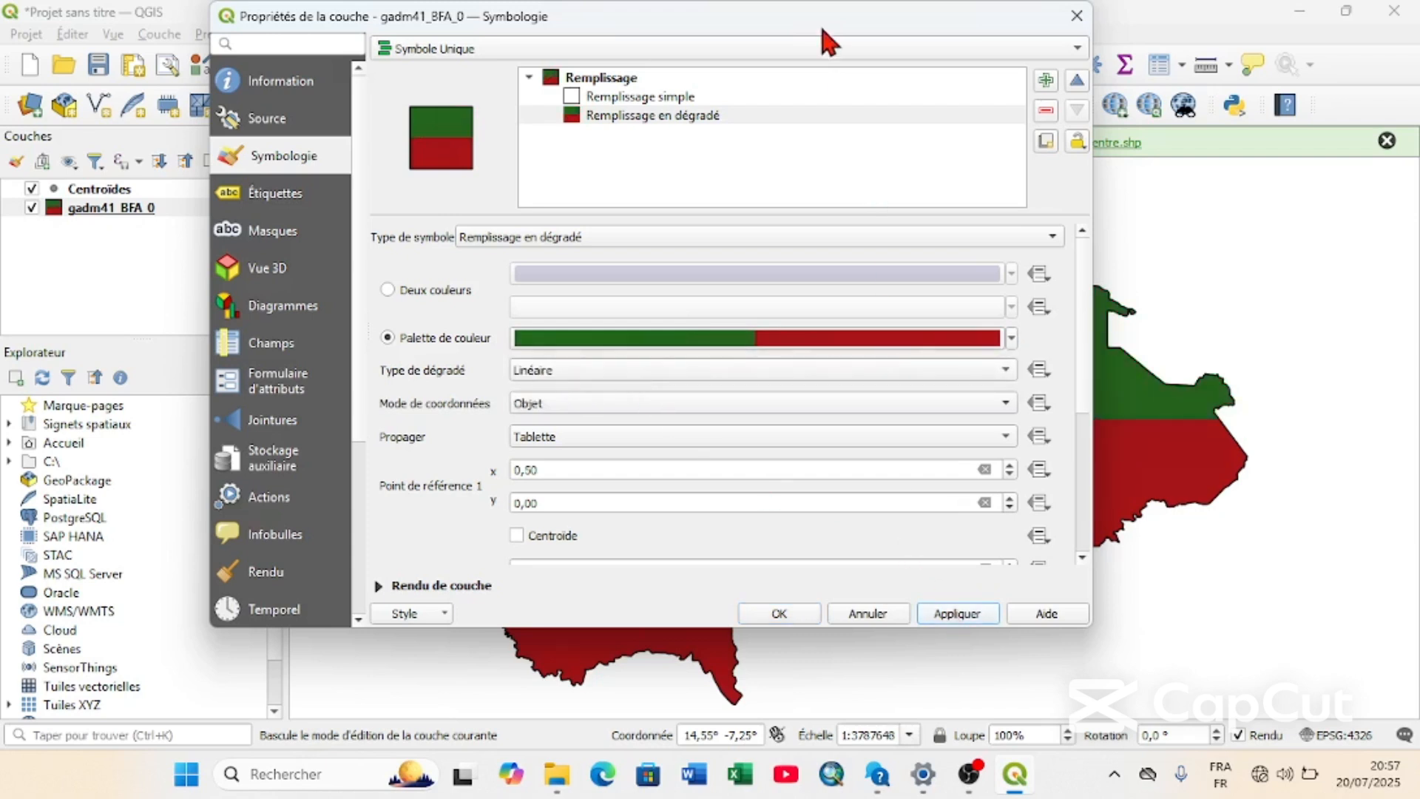
Try the Conique gradient type on the map, and restore and apply the Linéaire type.
left_click(629, 362)
left_click(611, 412)
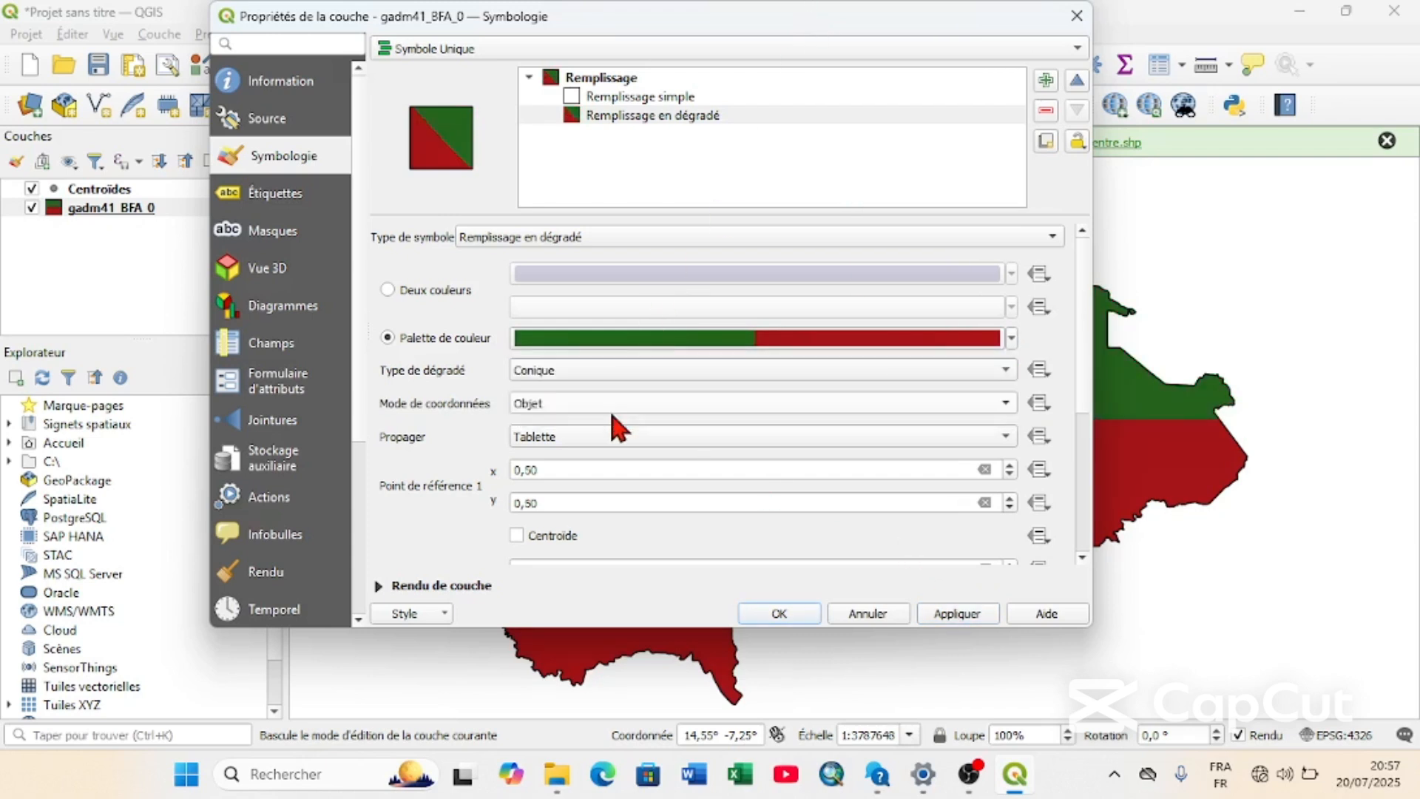
left_click_drag(793, 28, 741, 19)
left_click(783, 614)
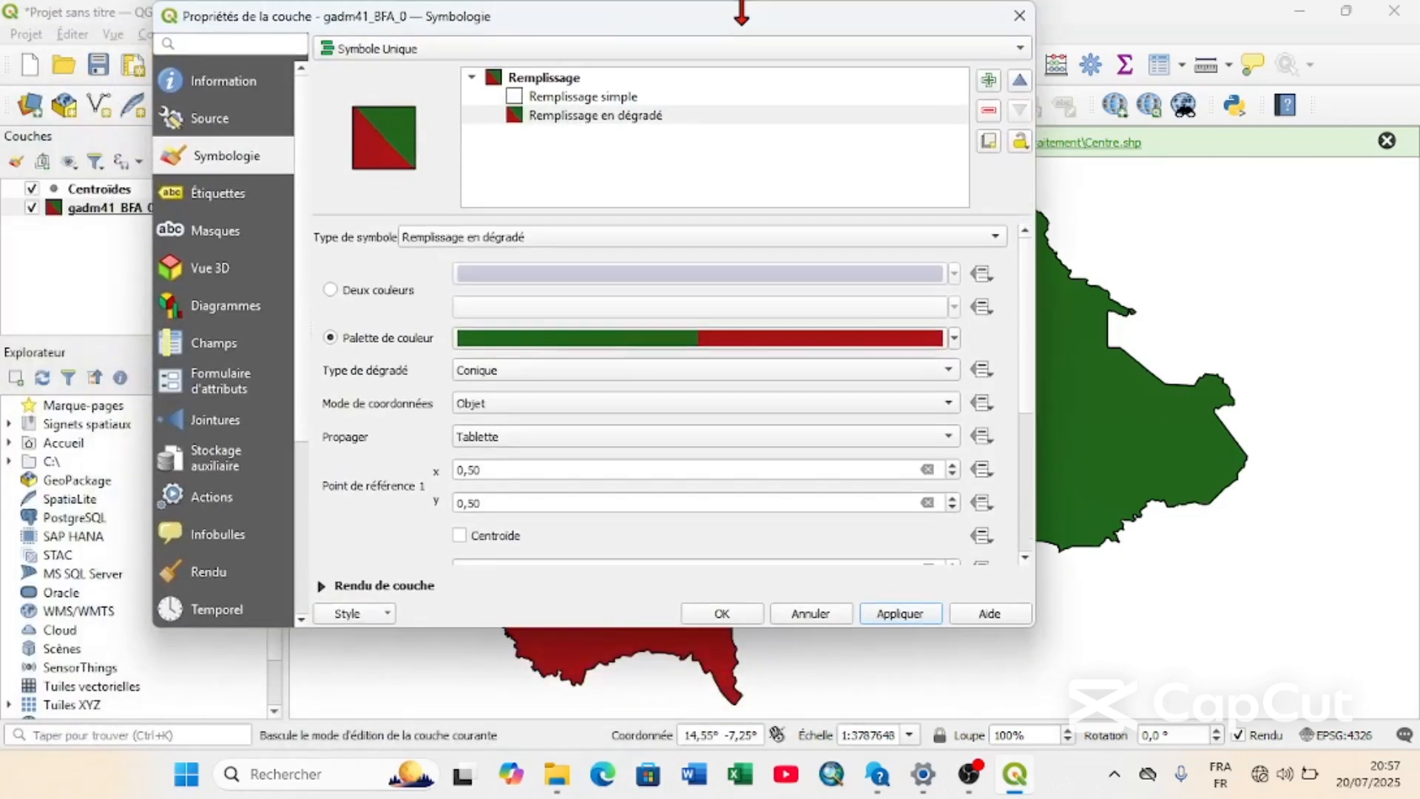
left_click(531, 370)
left_click(518, 328)
left_click(900, 614)
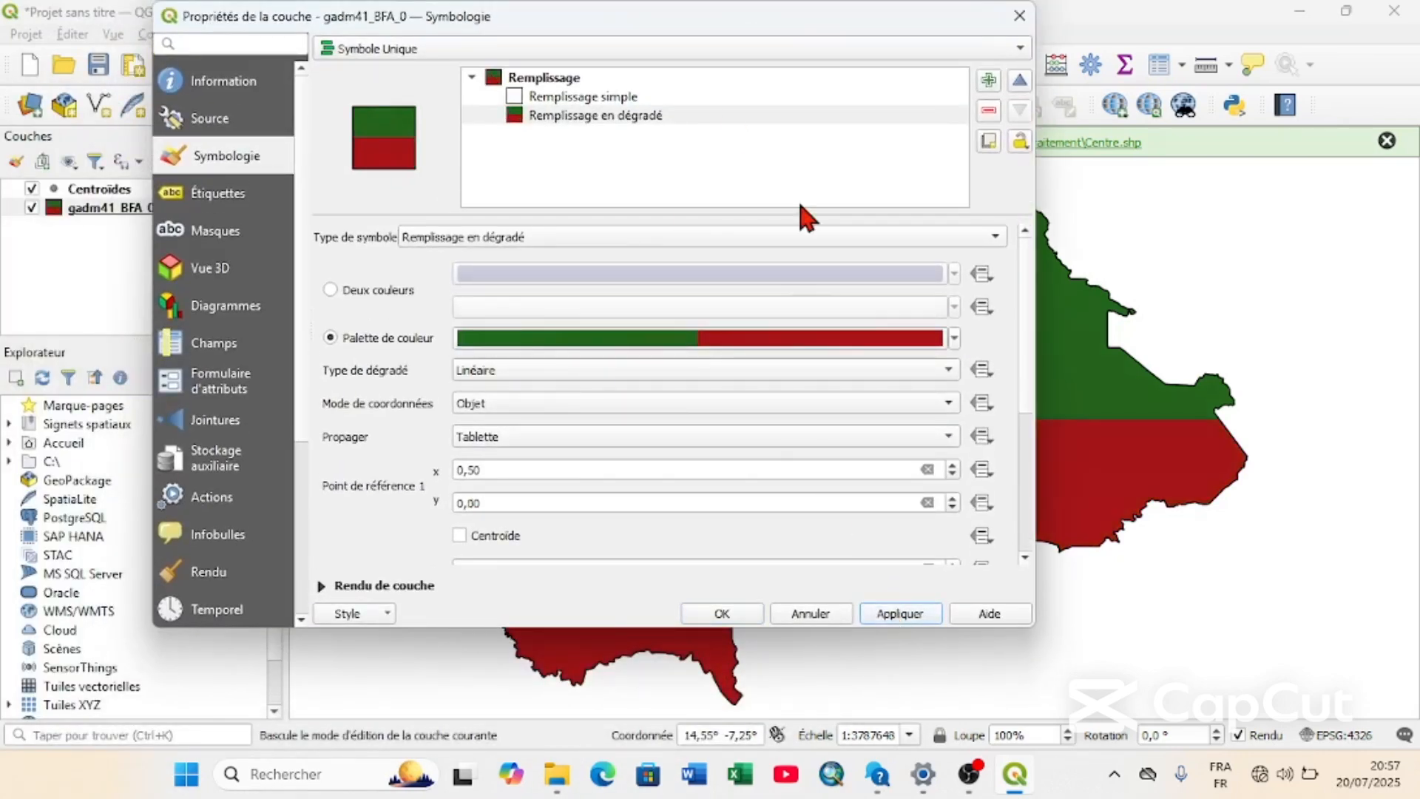
Inspect the settings of the Remplissage simple symbol layer and return to the Remplissage en dégradé layer.
left_click_drag(720, 22, 677, 60)
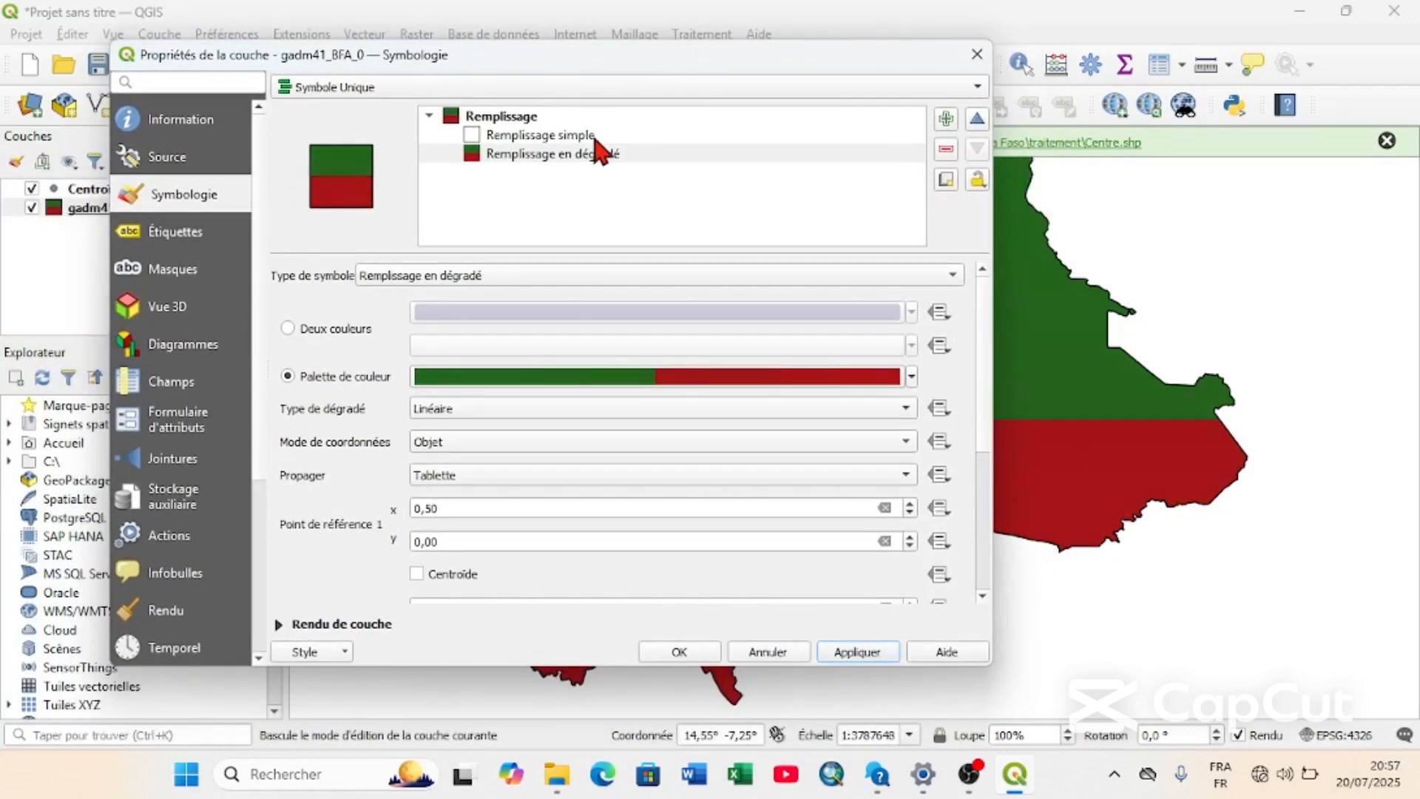
left_click(592, 136)
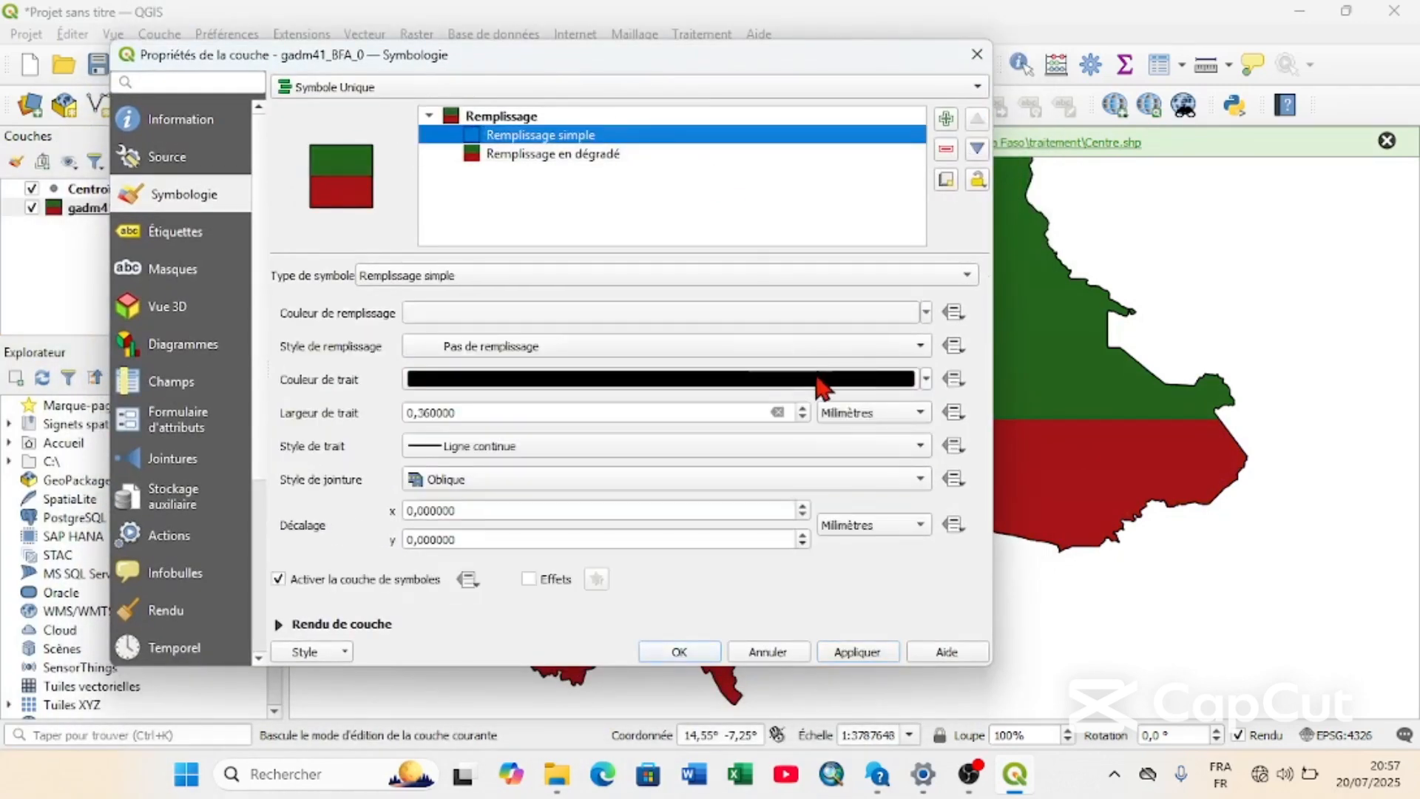
left_click(618, 154)
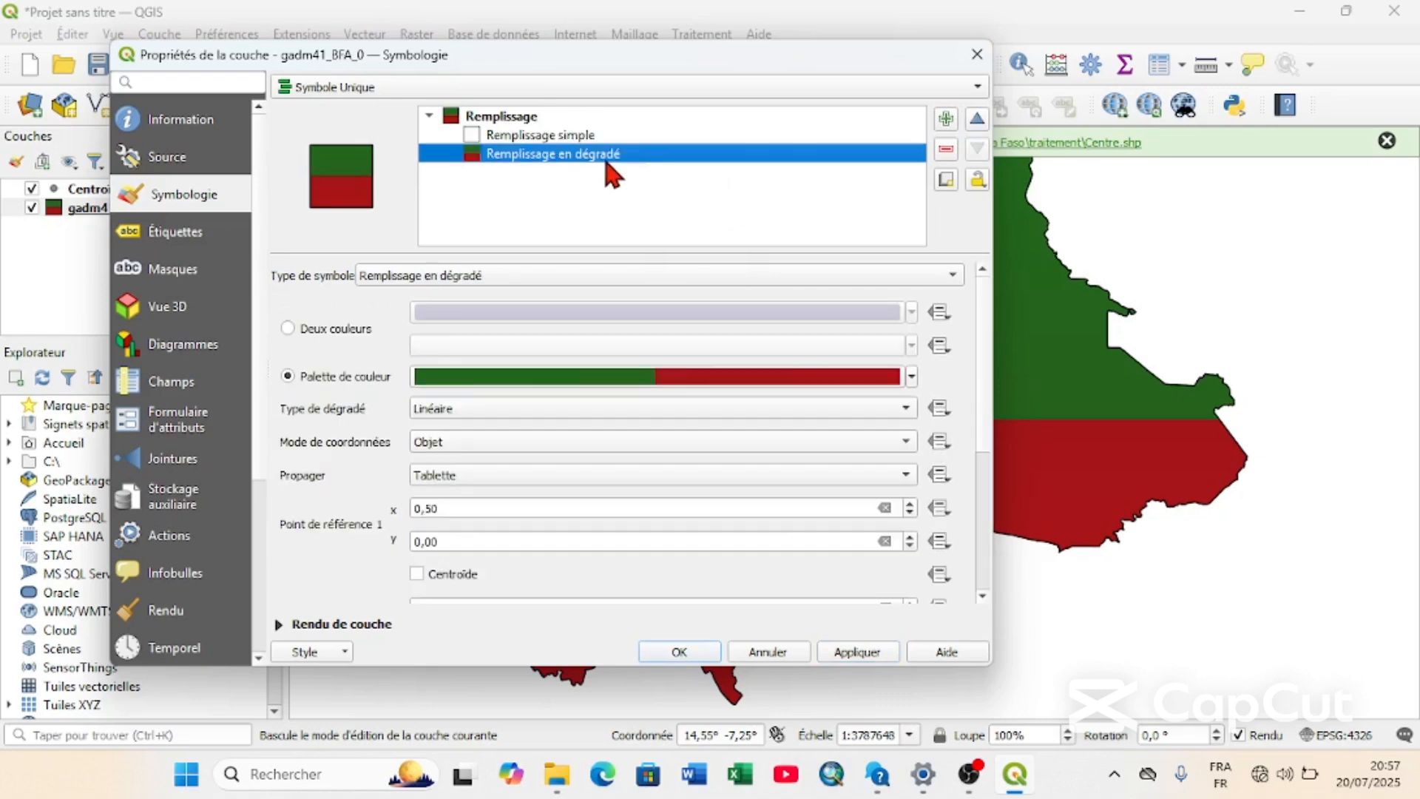
Apply the gradient fill to the gadm41_BFA_0 layer and accept its properties.
left_click(851, 651)
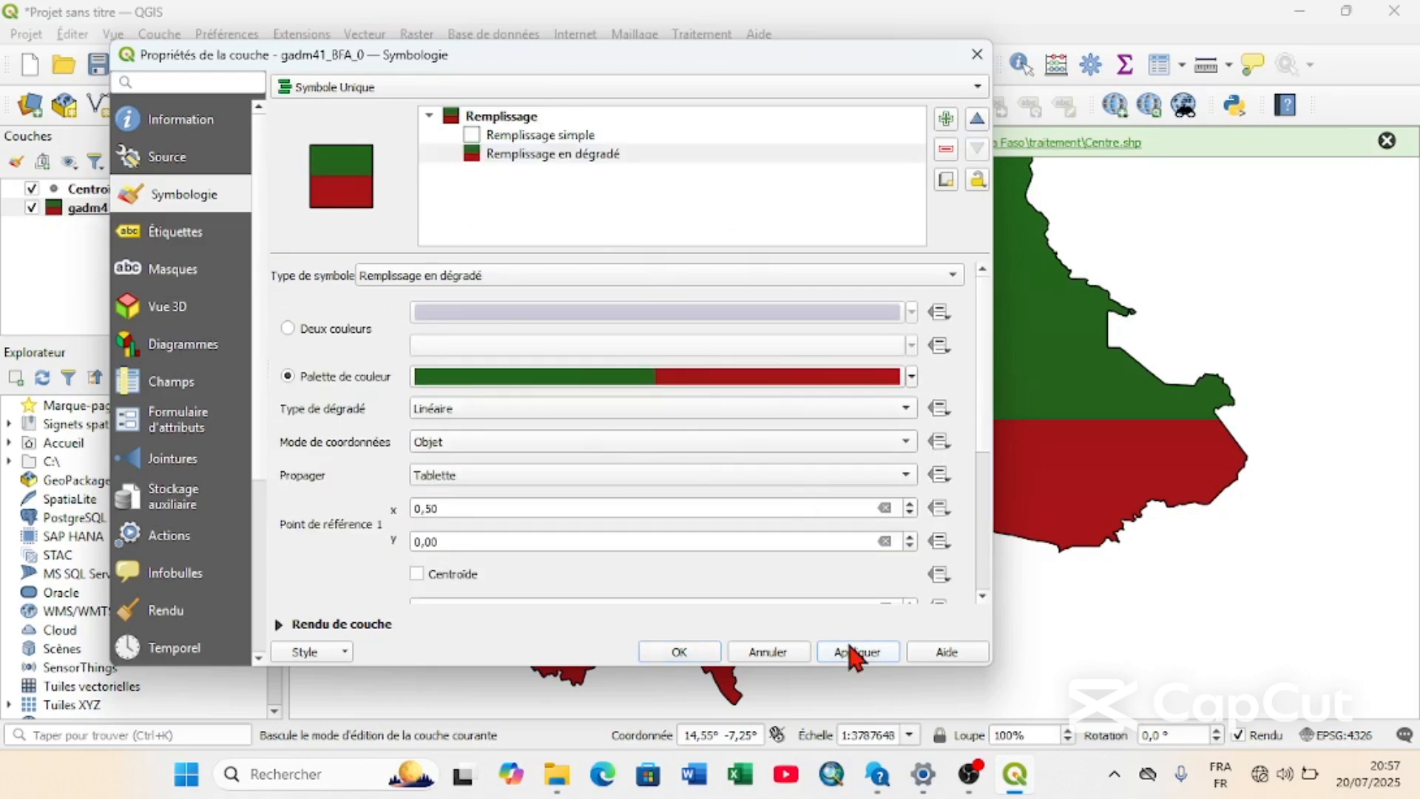
left_click(679, 651)
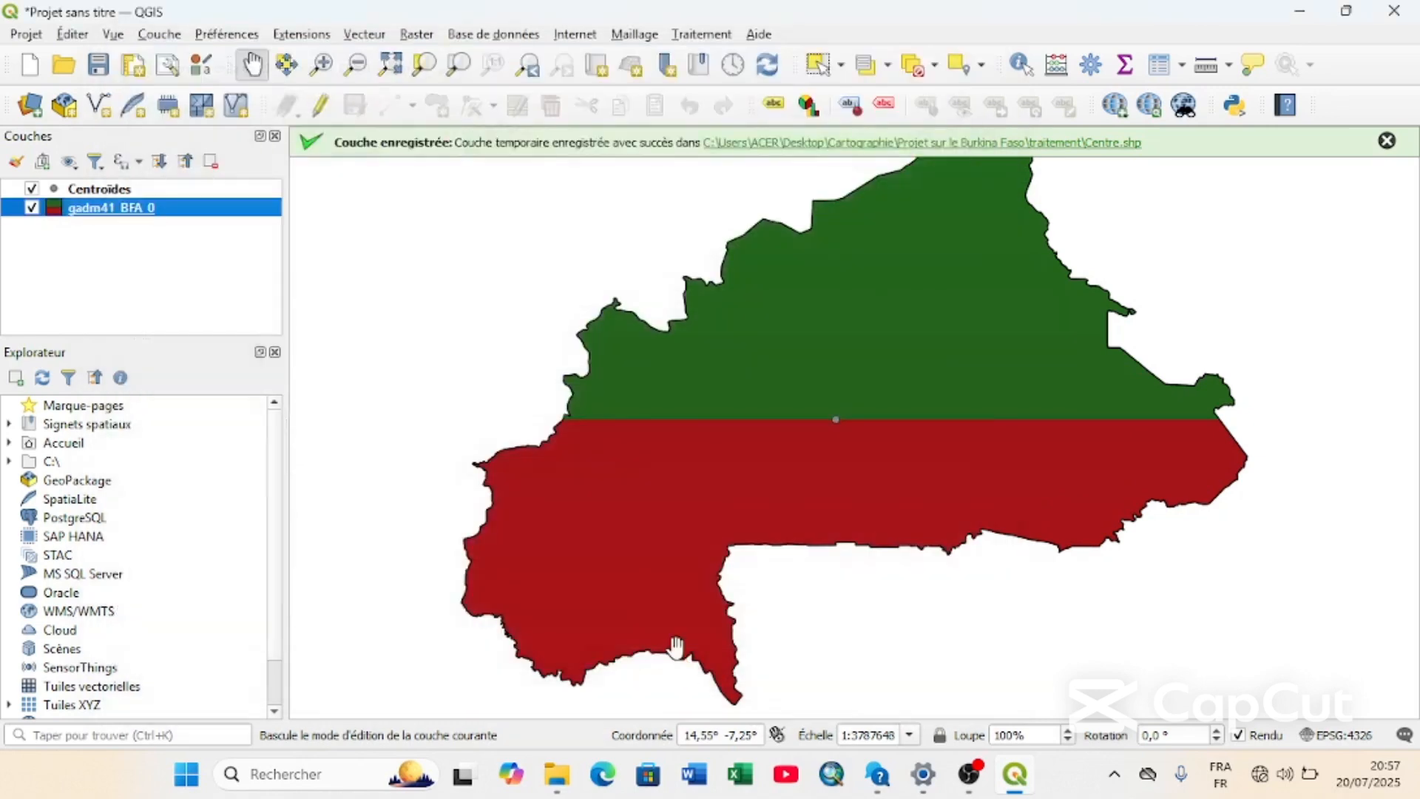
Open the symbology properties of the Centroïdes layer and browse its preset symbols.
left_click(126, 191)
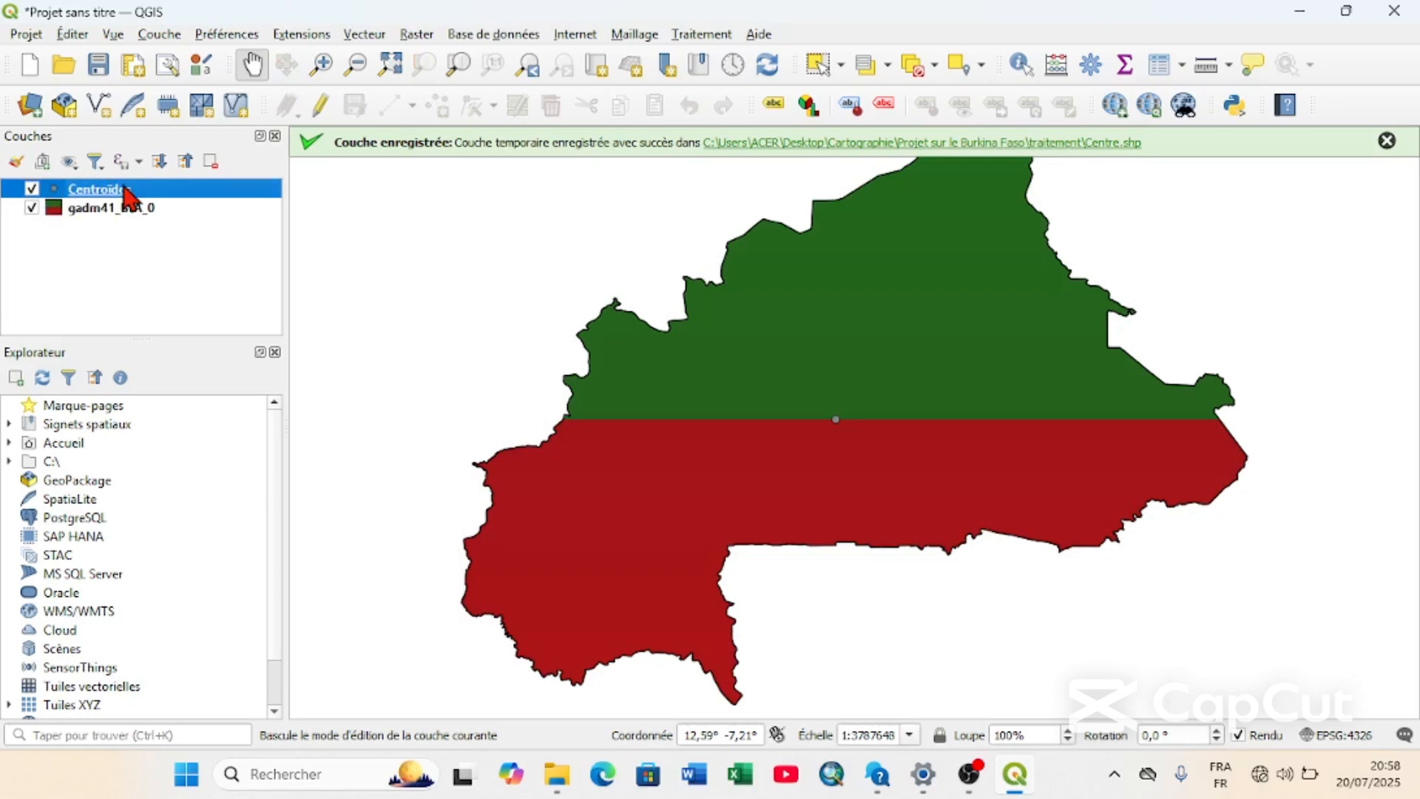
right_click(125, 189)
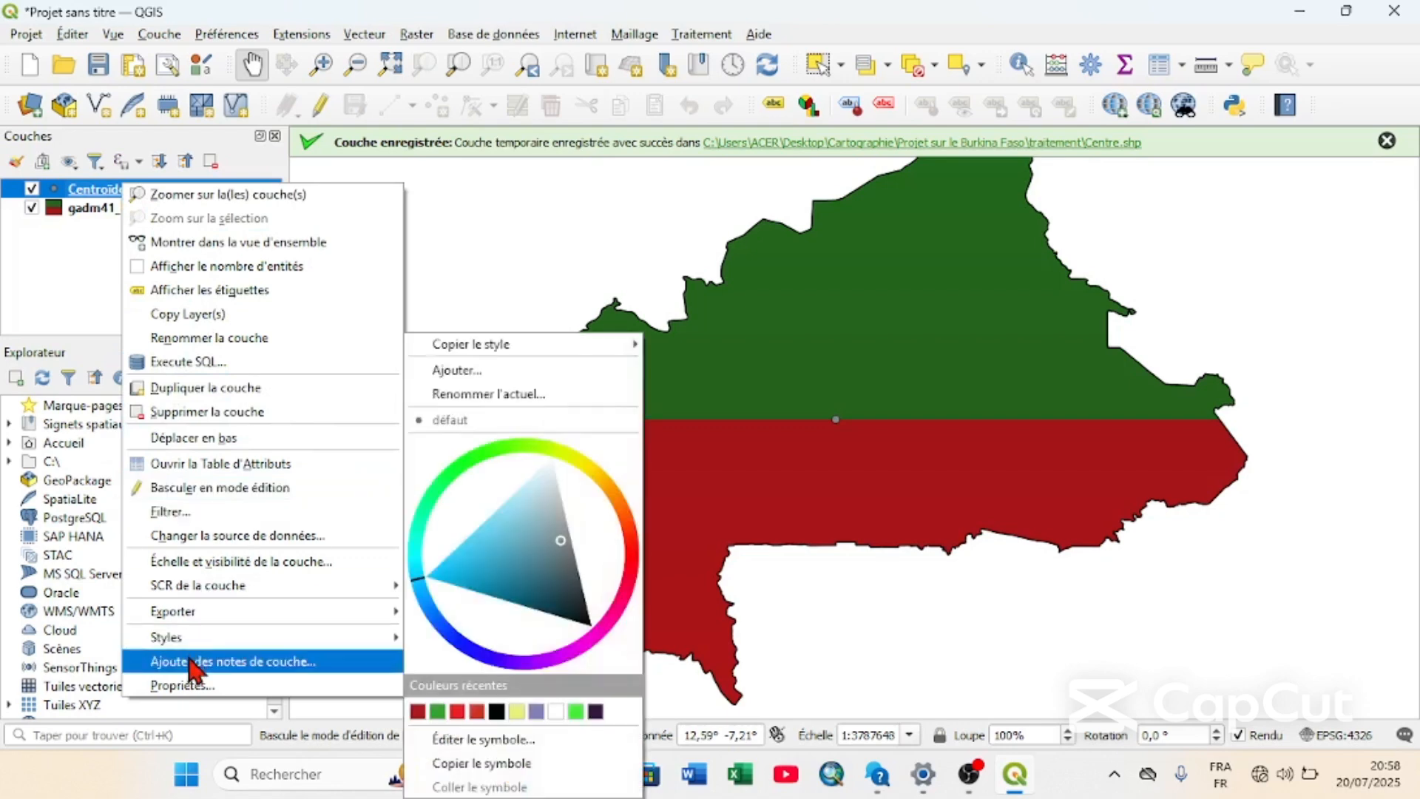
left_click(186, 691)
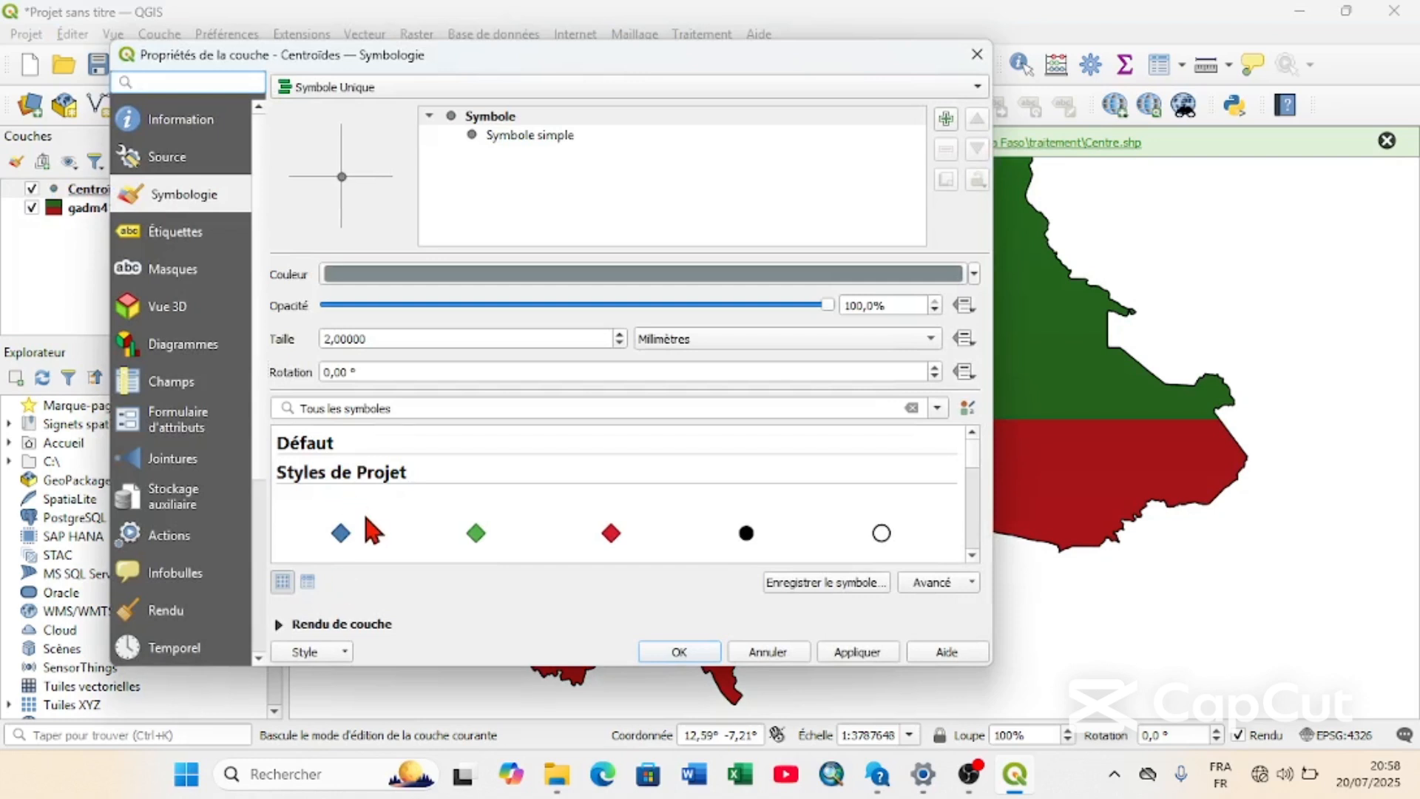
scroll(365, 518, "down", 10)
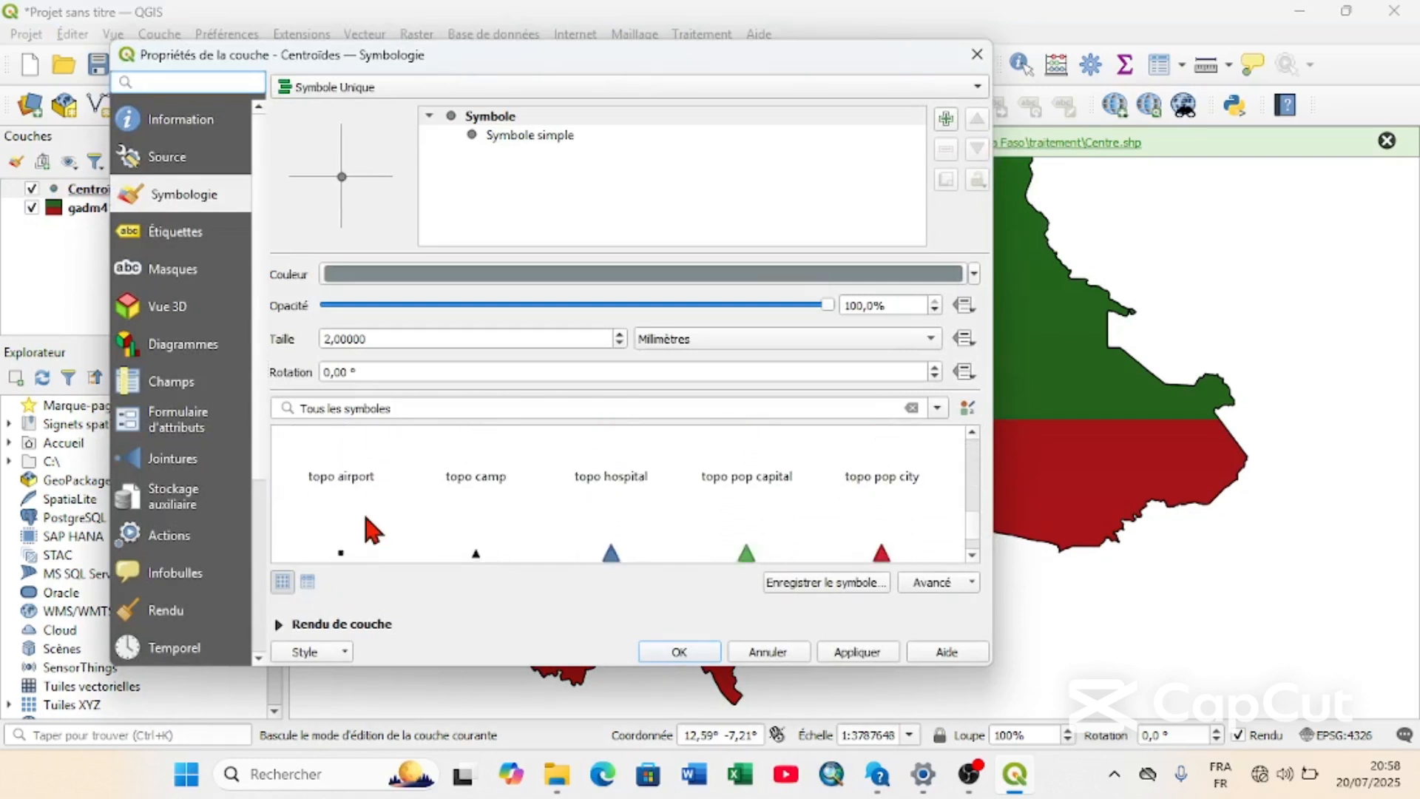
scroll(365, 518, "down", 8)
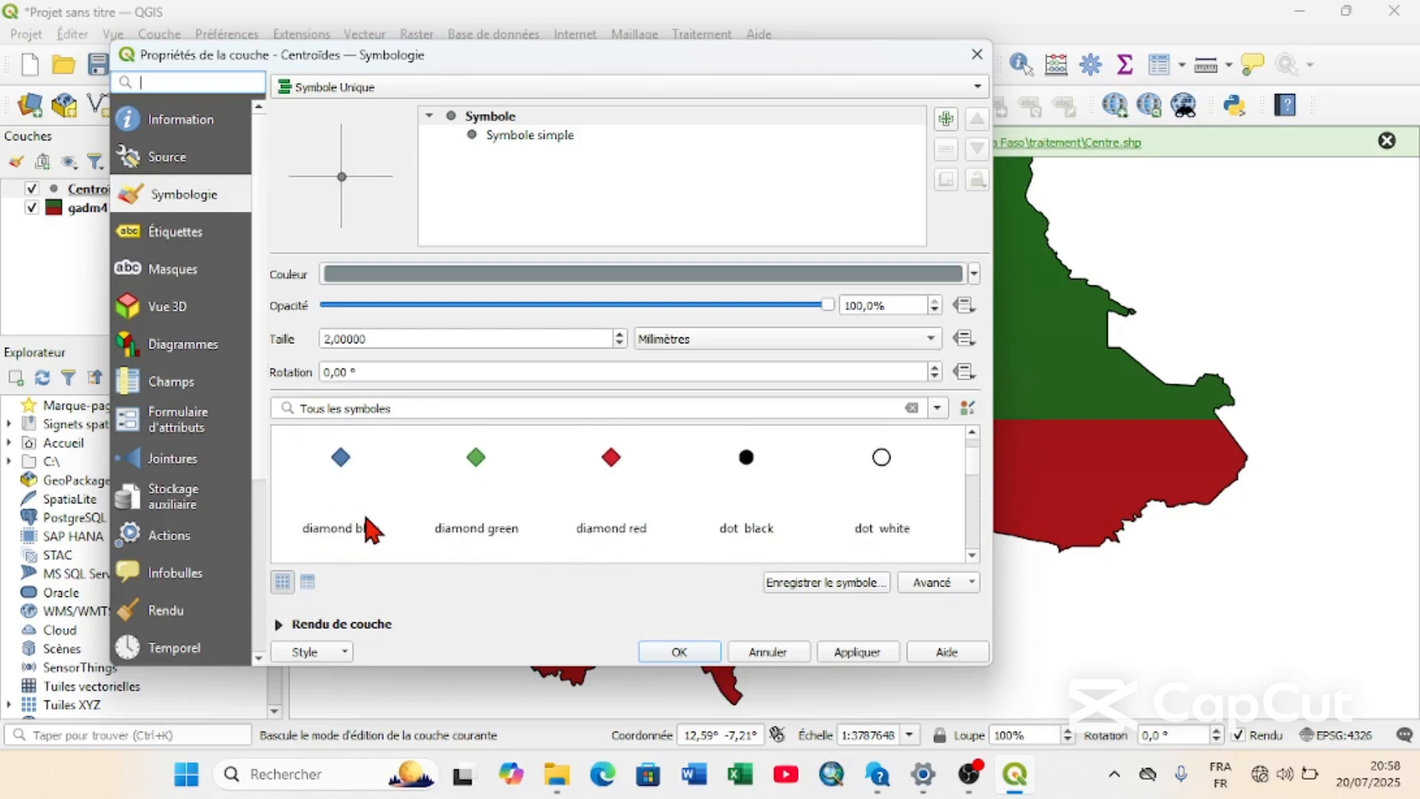
scroll(365, 527, "down", 4)
Keep the Symbole simple type for the centroid marker and change its shape to a five-pointed star.
left_click(507, 136)
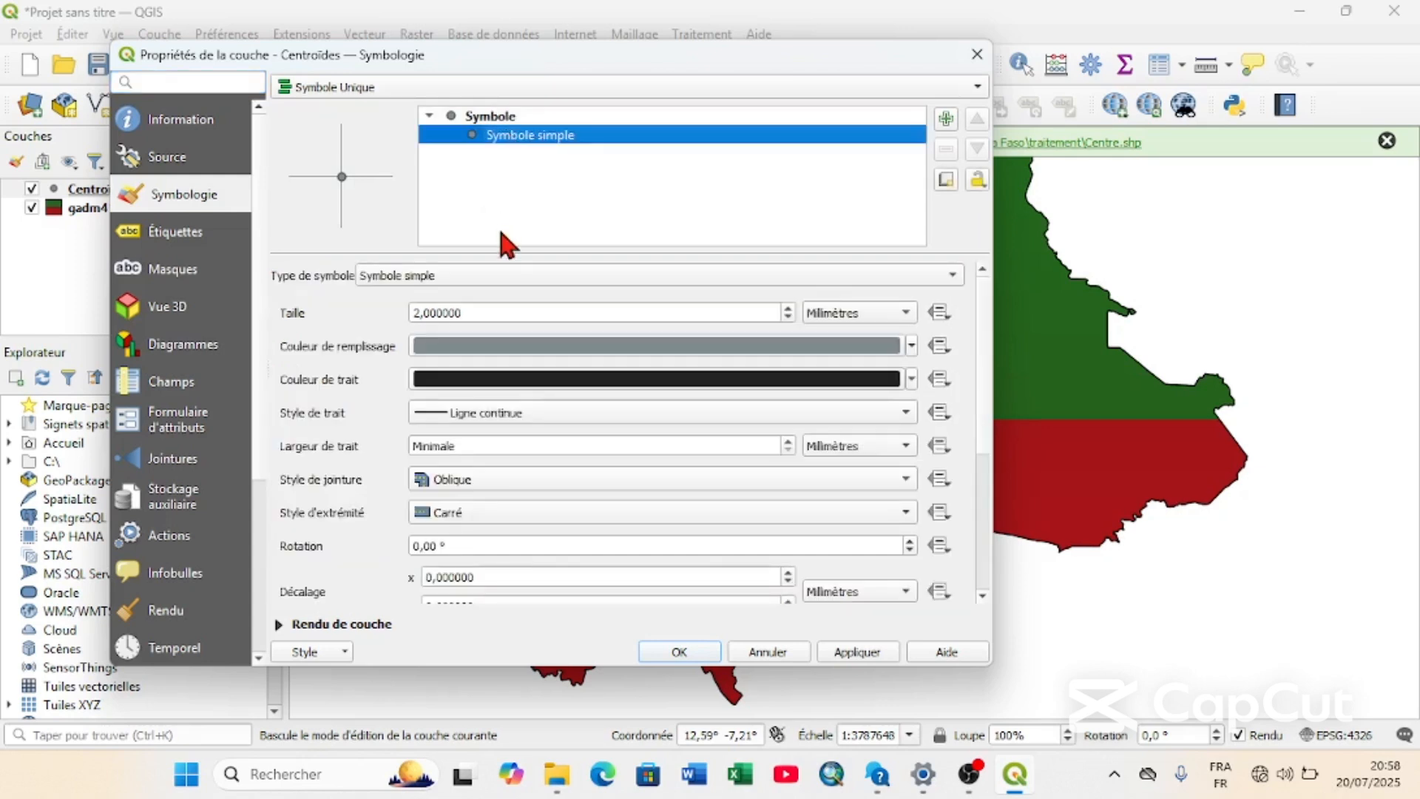
left_click(434, 277)
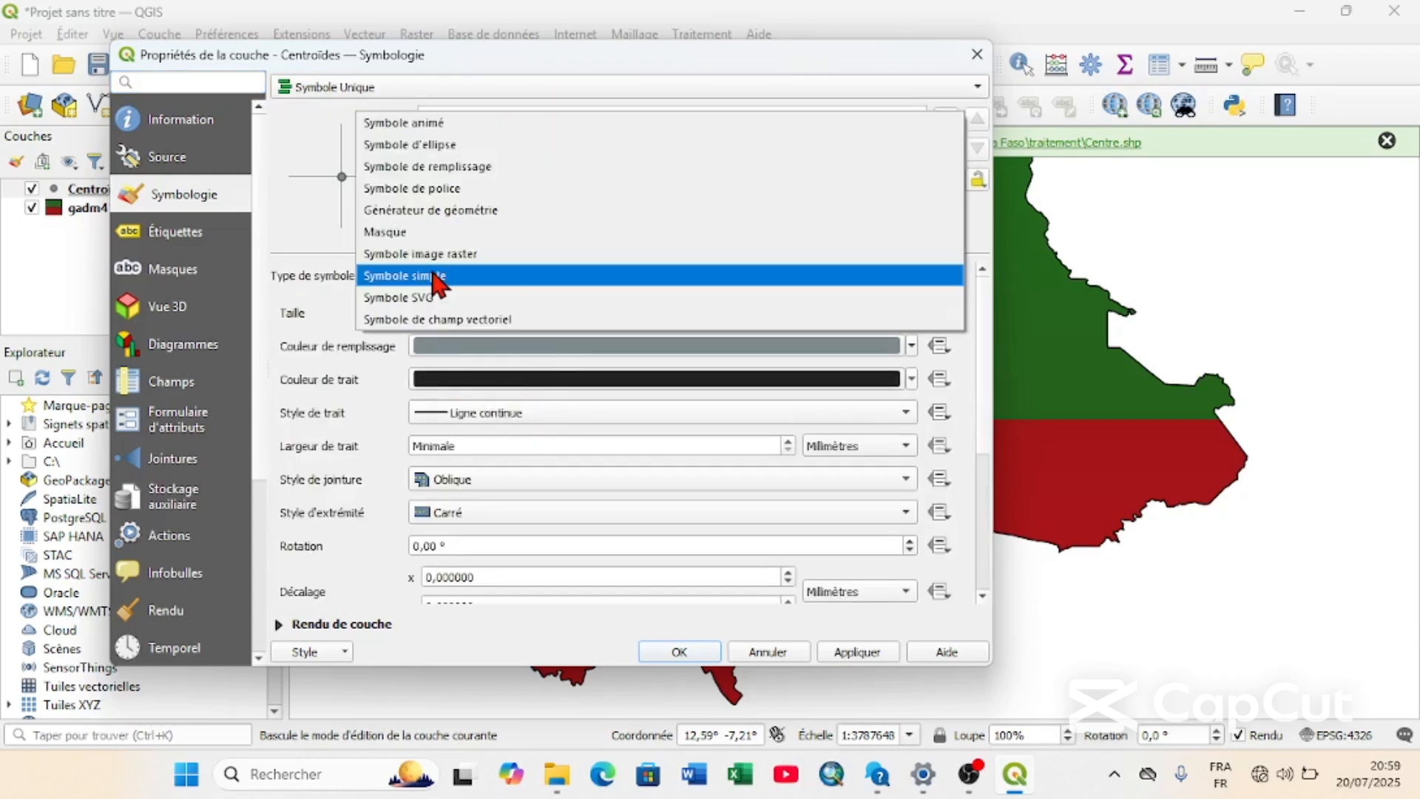
left_click(434, 277)
scroll(629, 549, "down", 3)
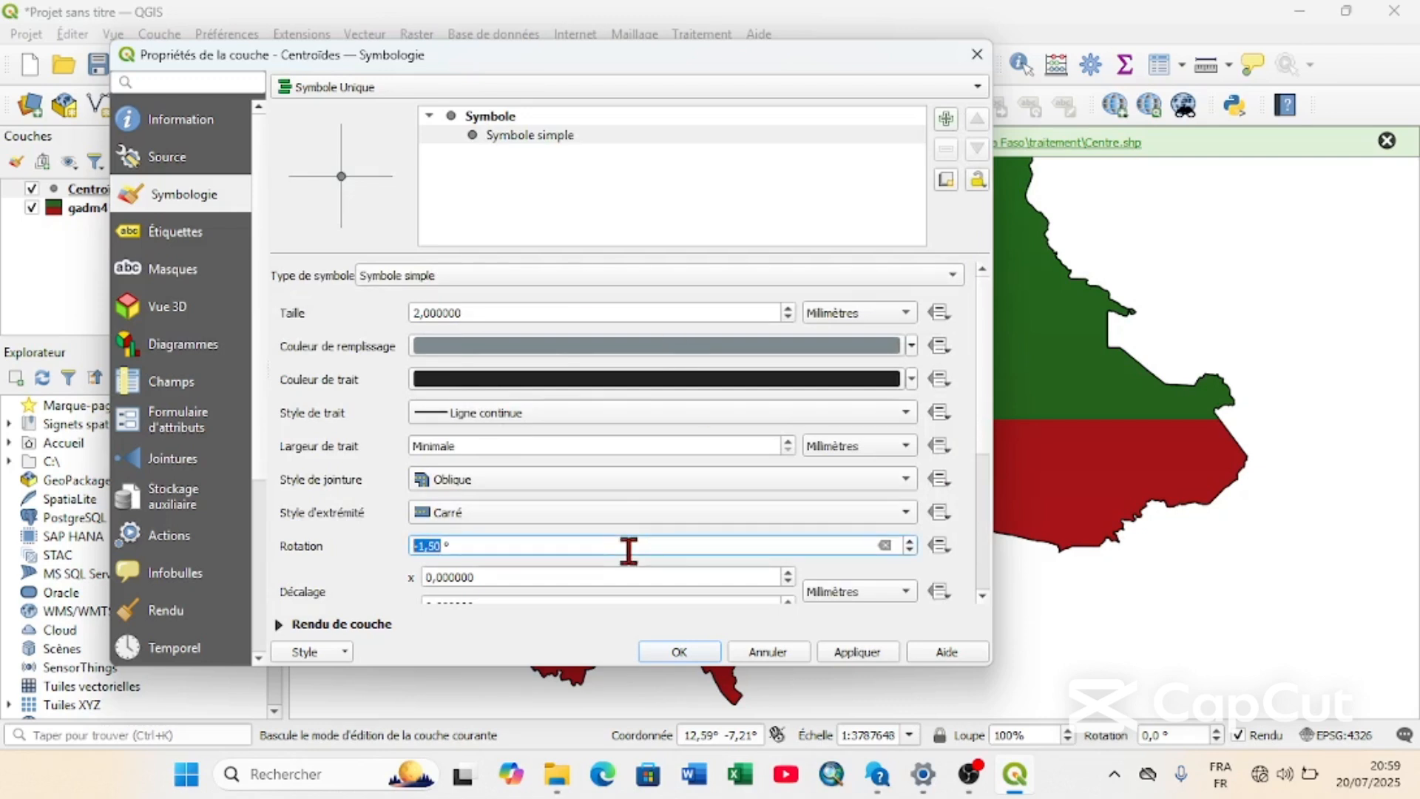
scroll(388, 559, "down", 4)
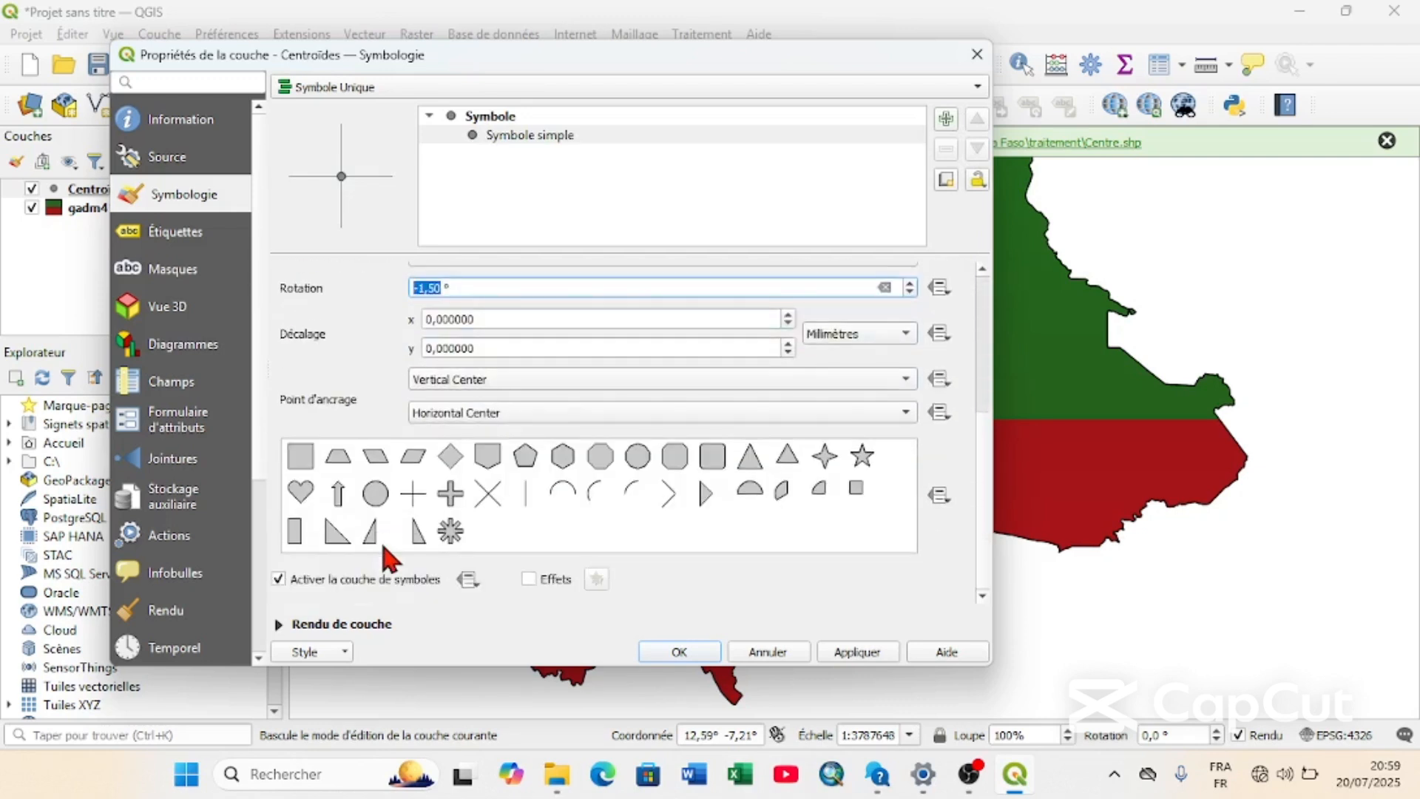
left_click(860, 459)
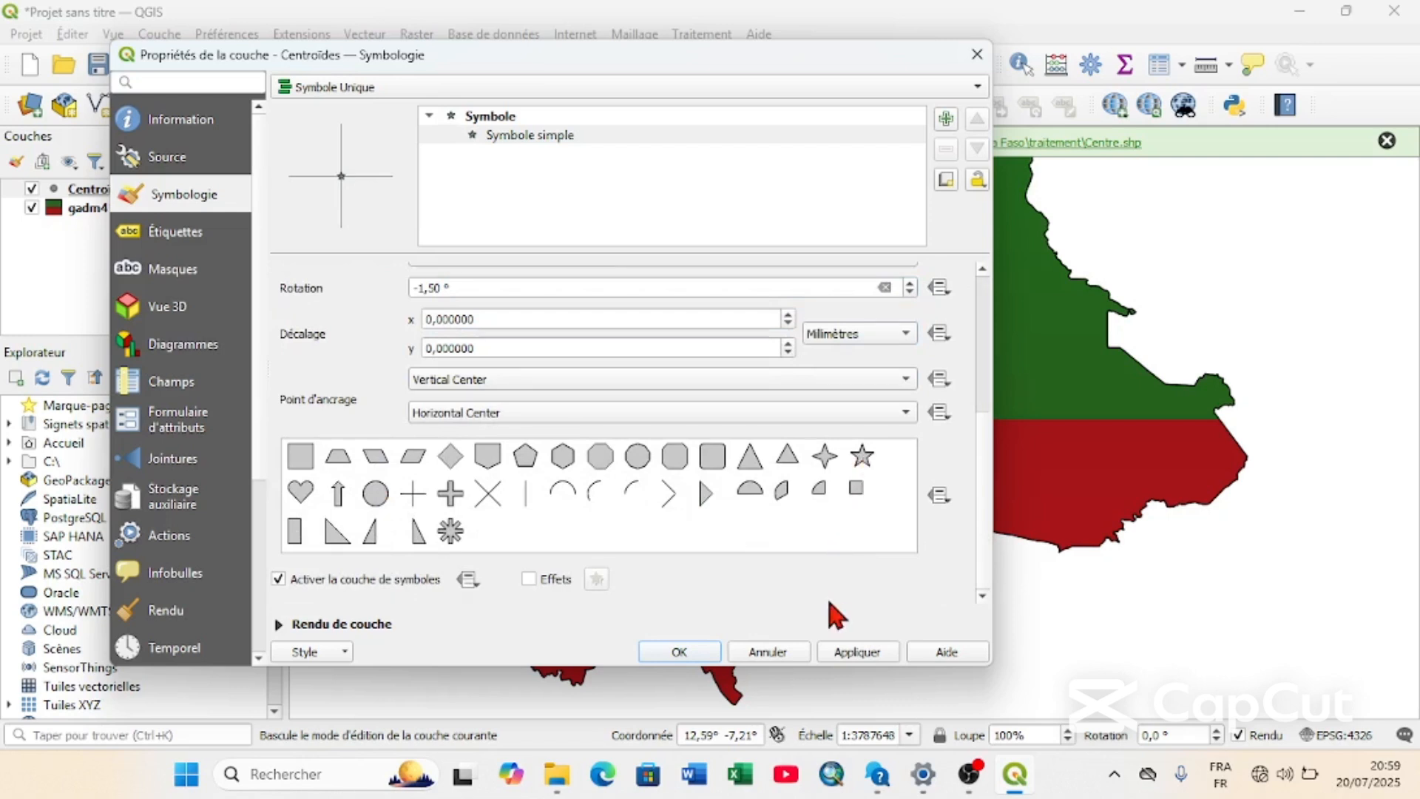
Set the colour of the whole star symbol to a bright, saturated yellow.
left_click(538, 137)
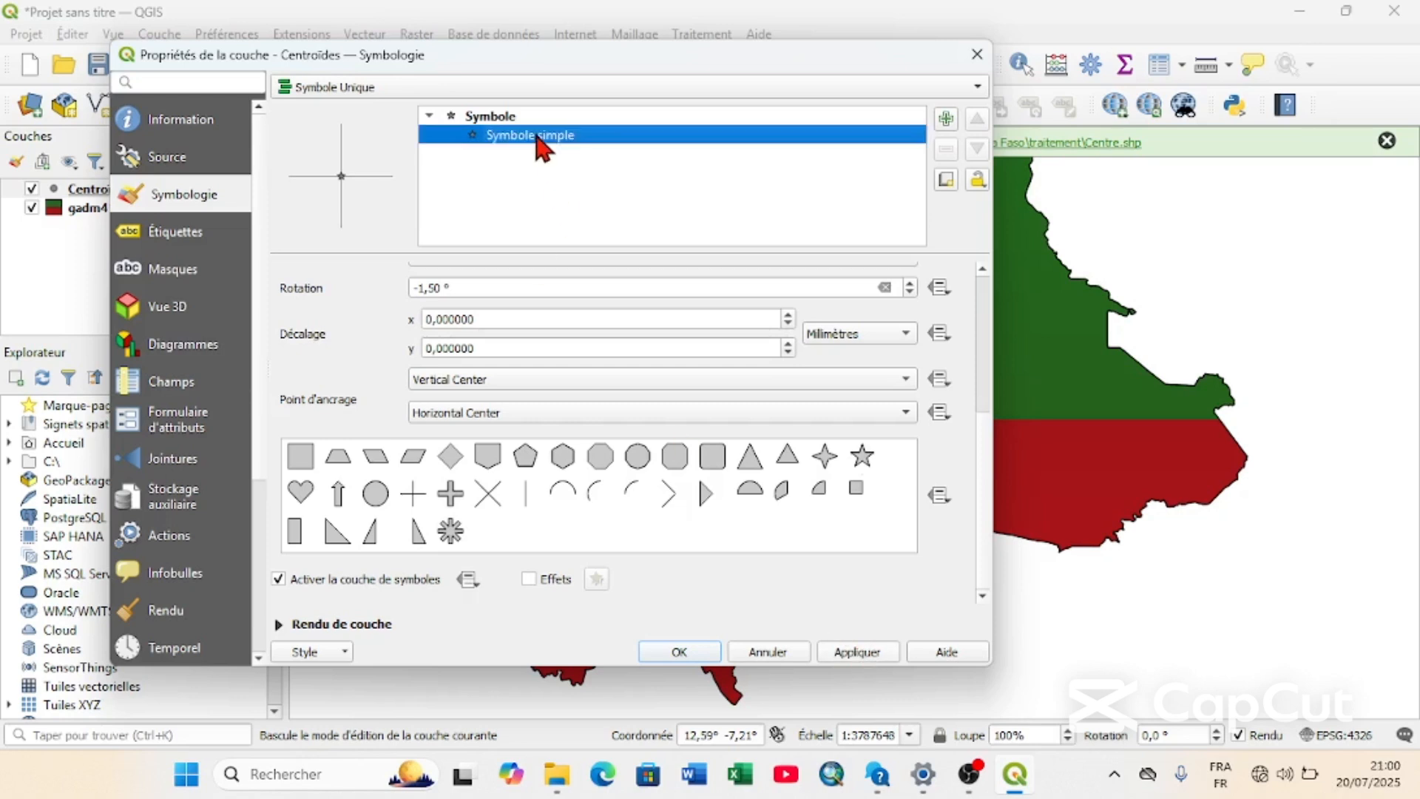
left_click(492, 120)
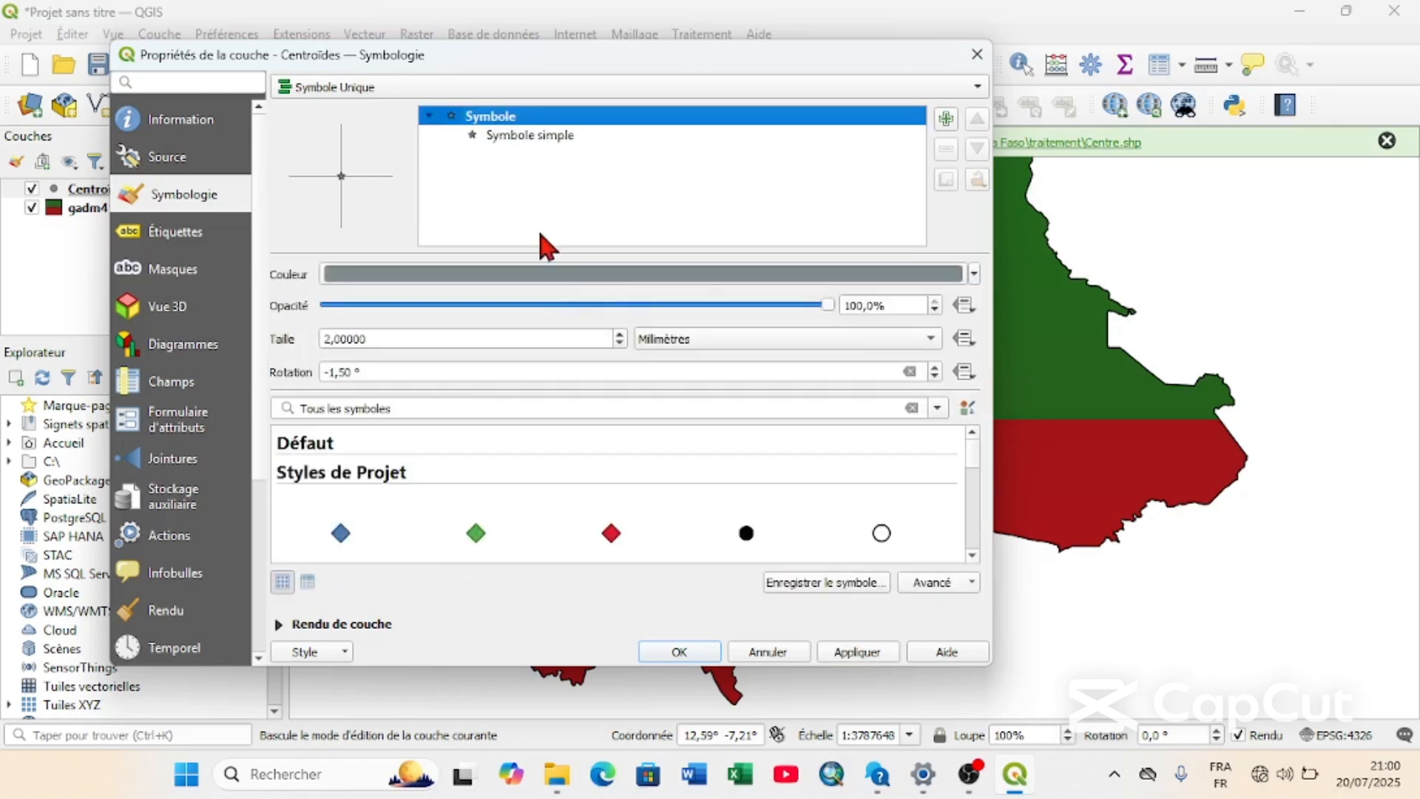
left_click(975, 275)
left_click(475, 309)
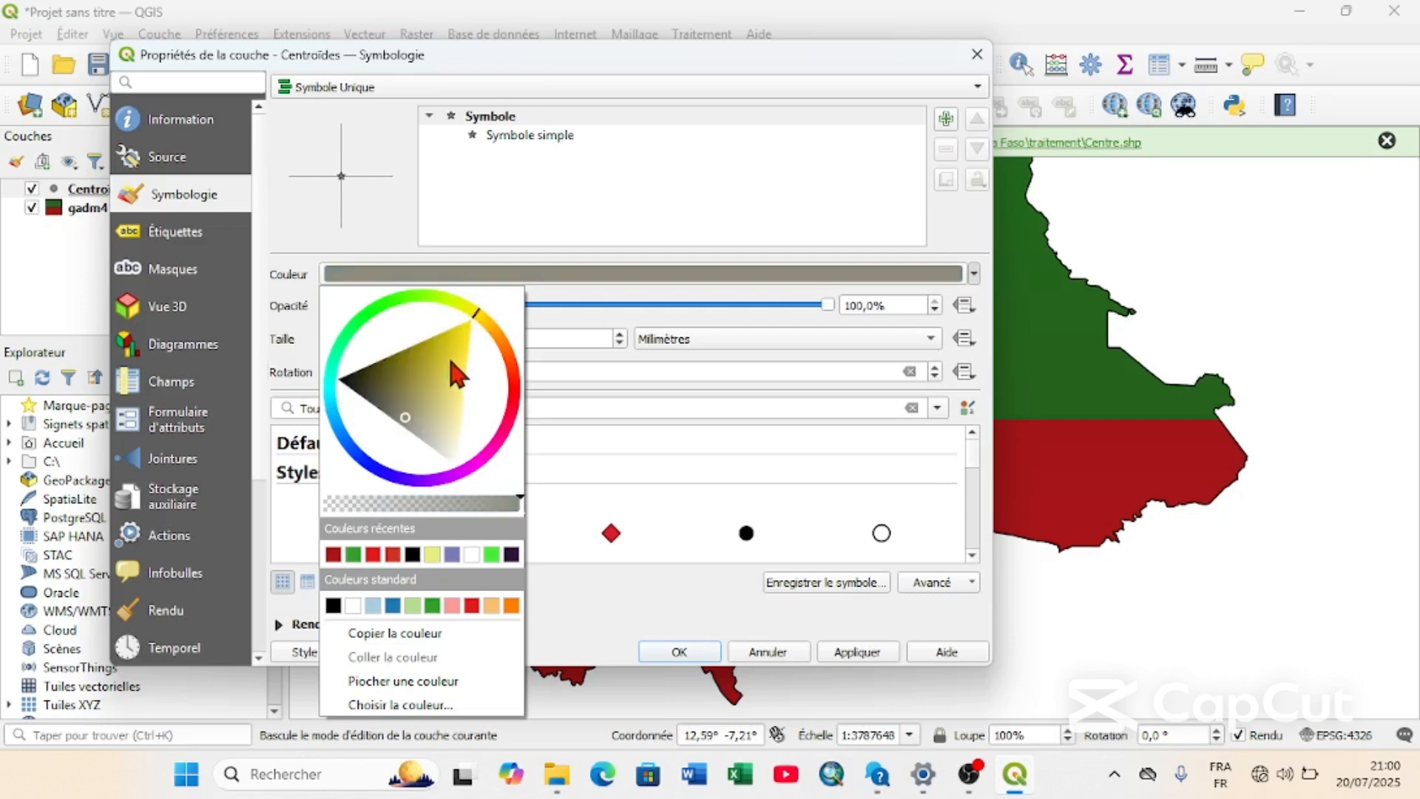
left_click_drag(406, 396, 491, 323)
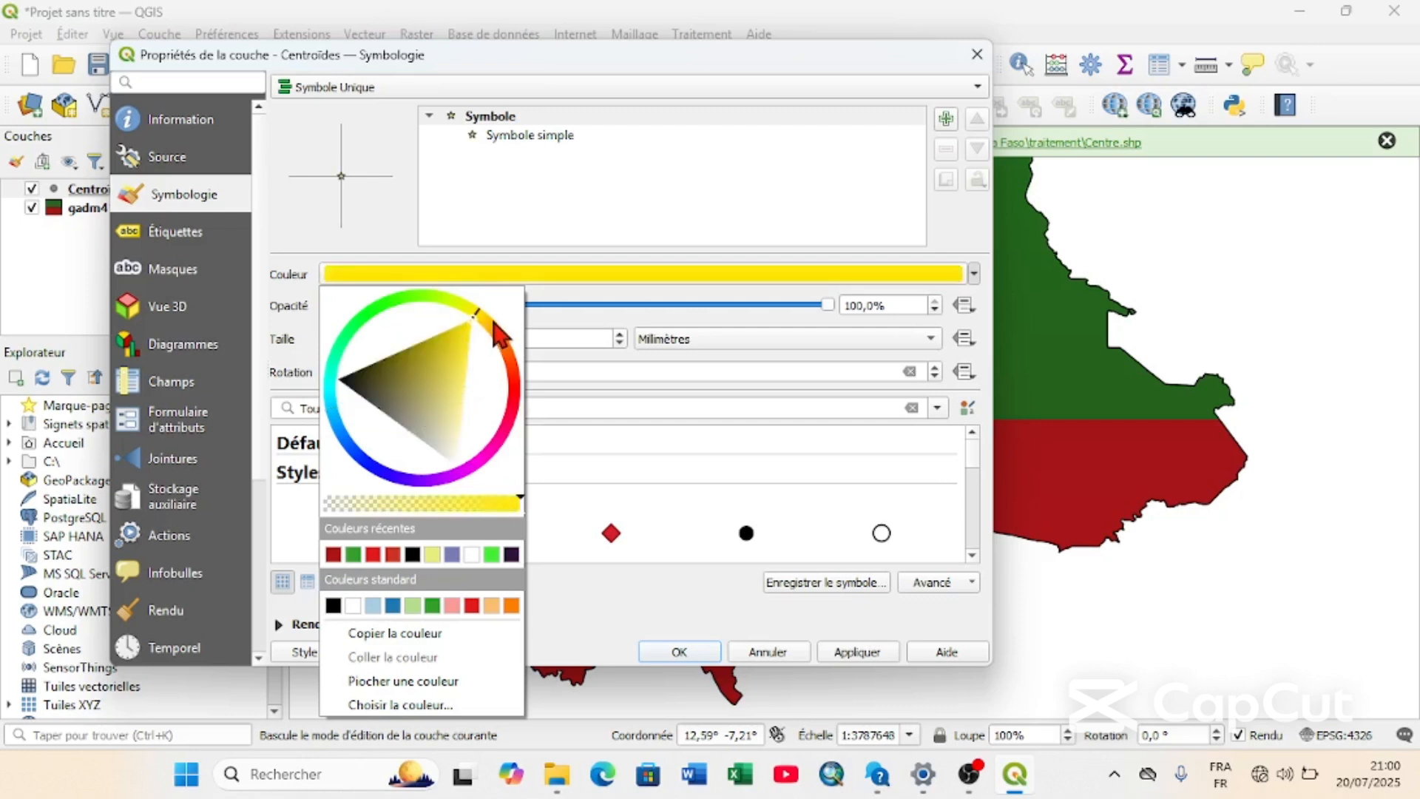
left_click(818, 456)
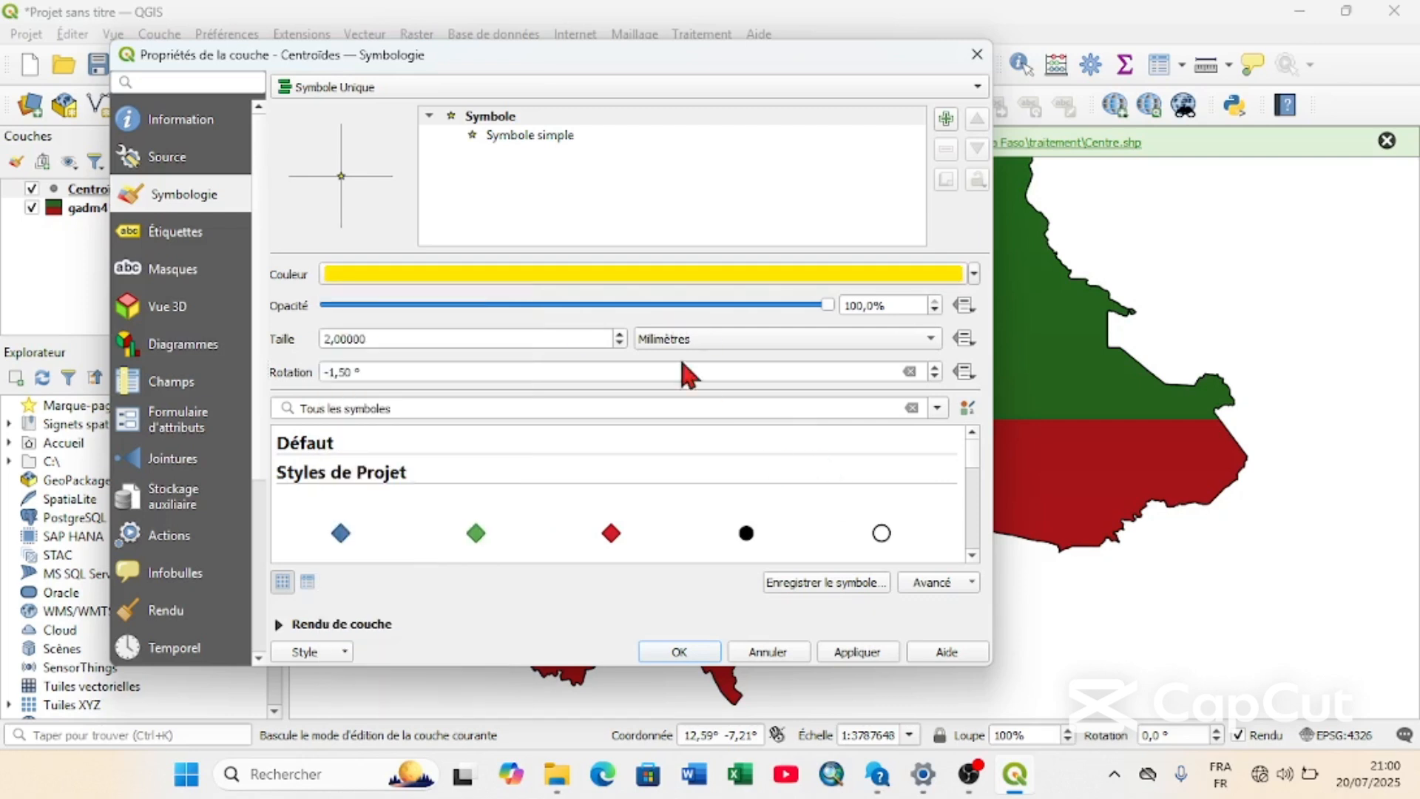
Enlarge the star symbol to 30 millimetres and apply it to the map.
left_click(620, 335)
left_click(620, 335)
left_click(620, 335)
left_click(620, 335)
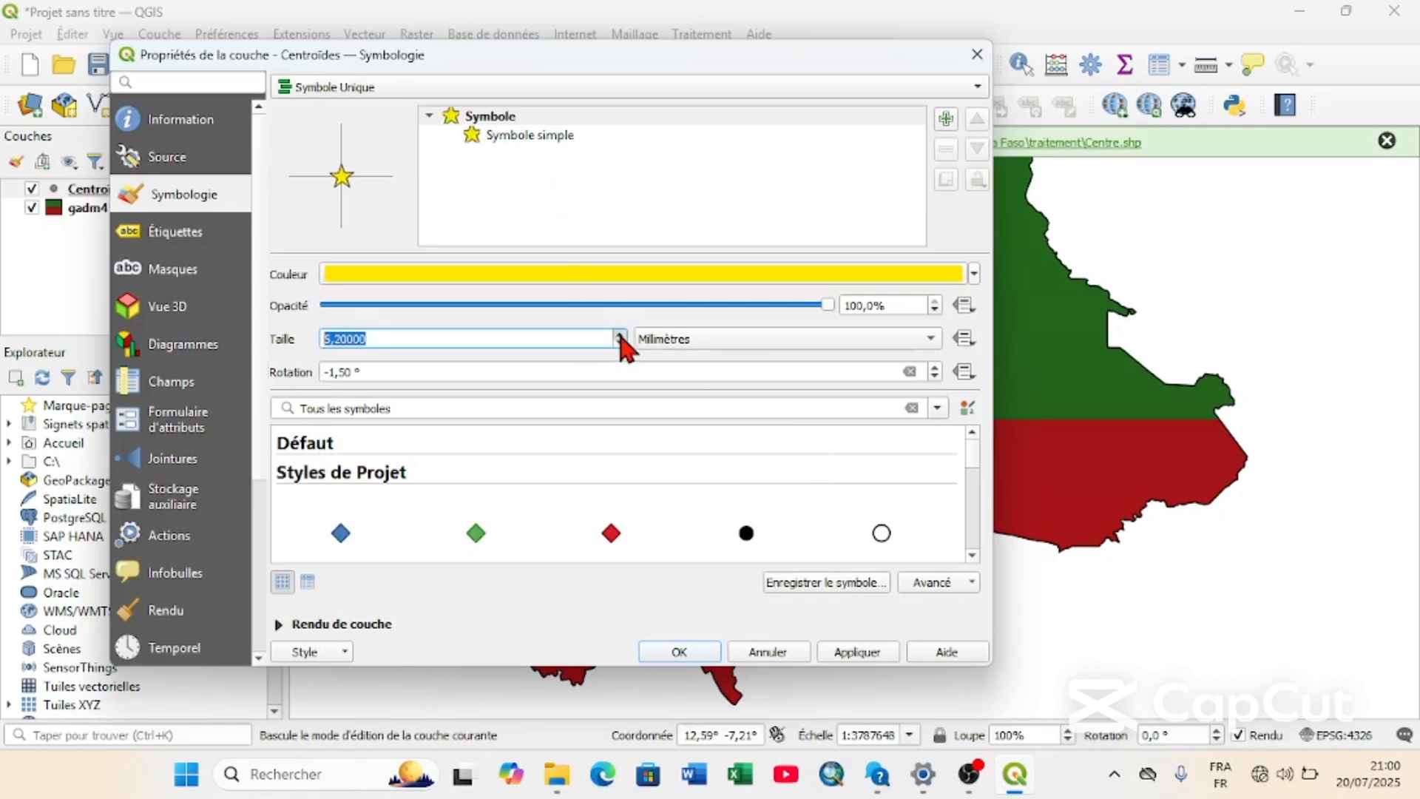
left_click(620, 335)
left_click(620, 335)
left_click(620, 335)
left_click(620, 335)
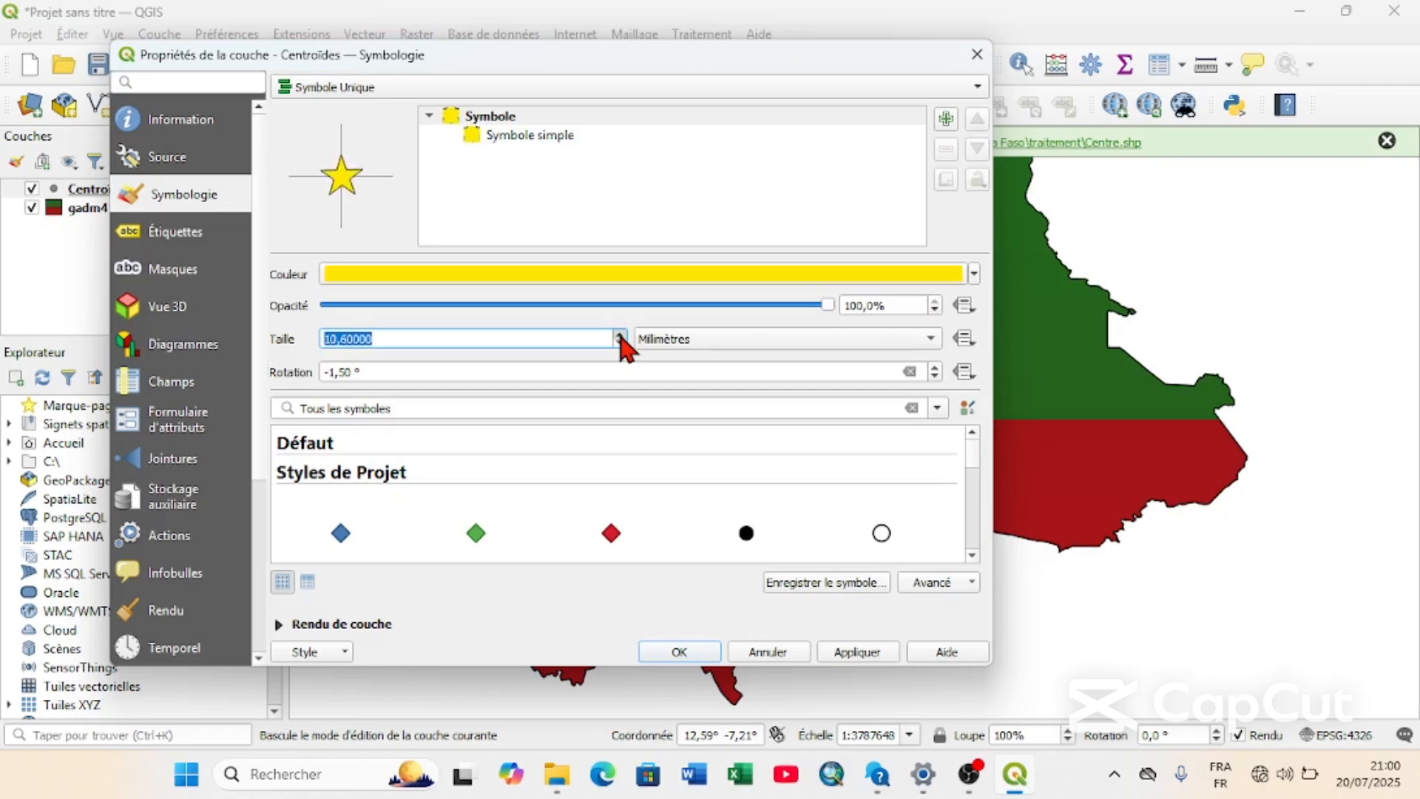
left_click(620, 335)
left_click(620, 335)
left_click(620, 335)
left_click(620, 335)
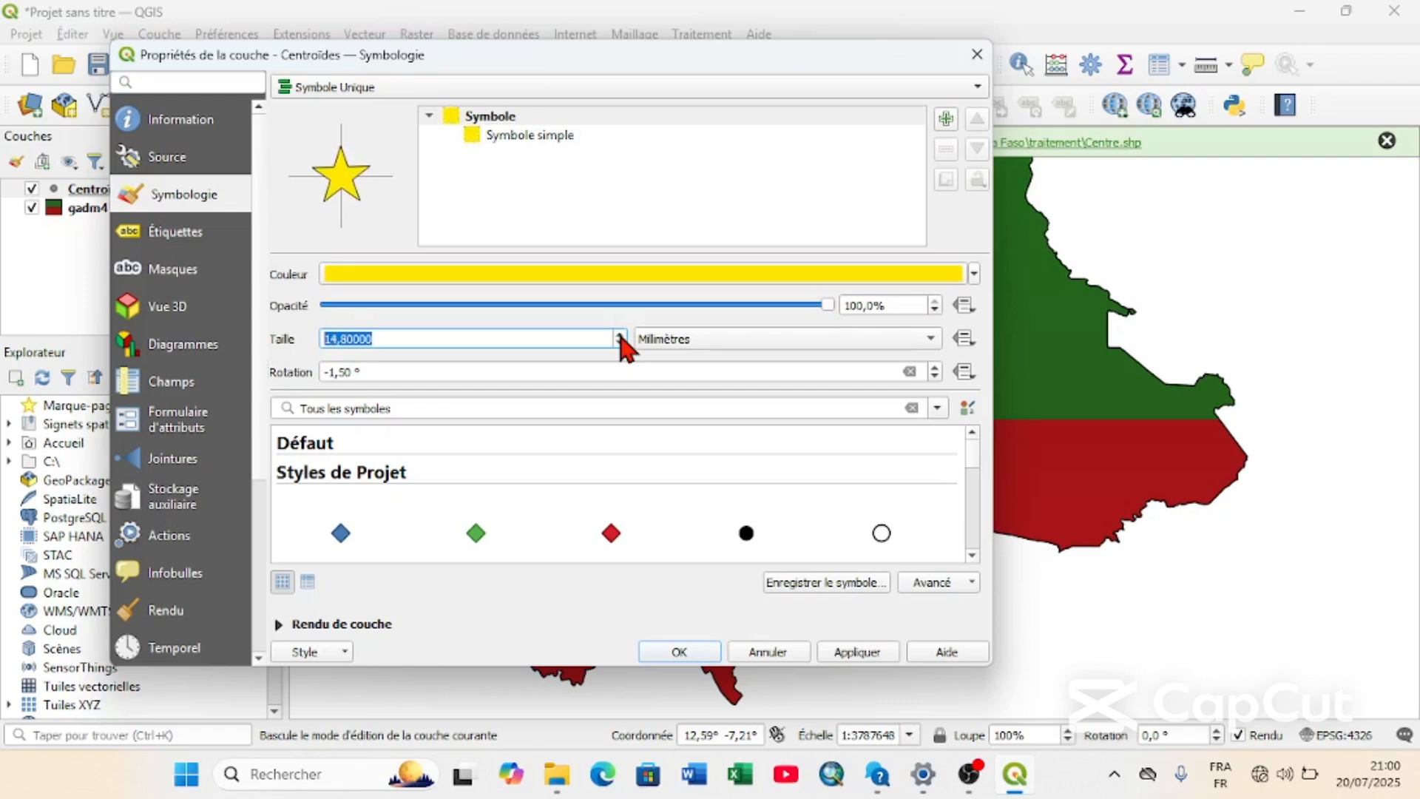
left_click(620, 335)
left_click(620, 335)
left_click(620, 335)
left_click(620, 335)
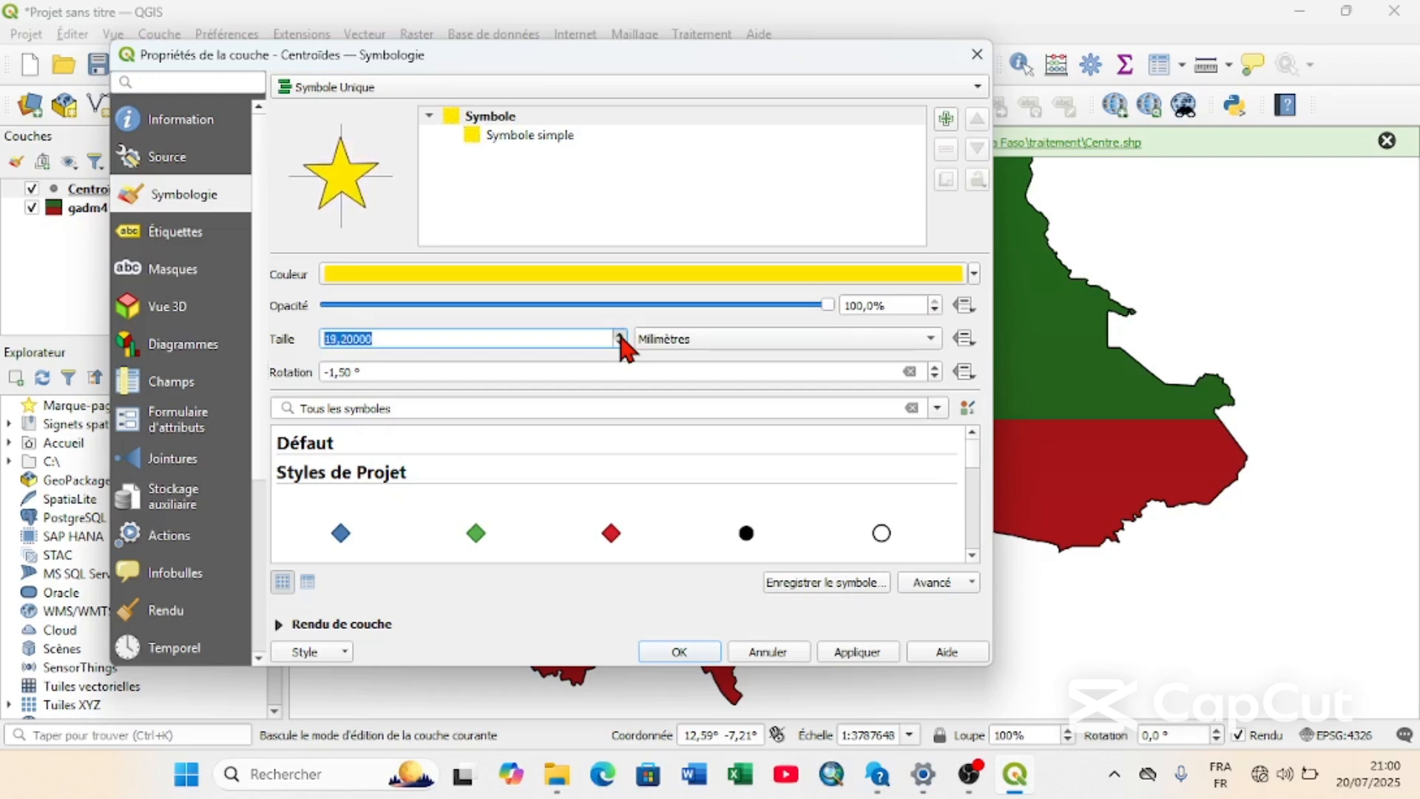
left_click(620, 335)
left_click(619, 335)
left_click(620, 335)
left_click(619, 335)
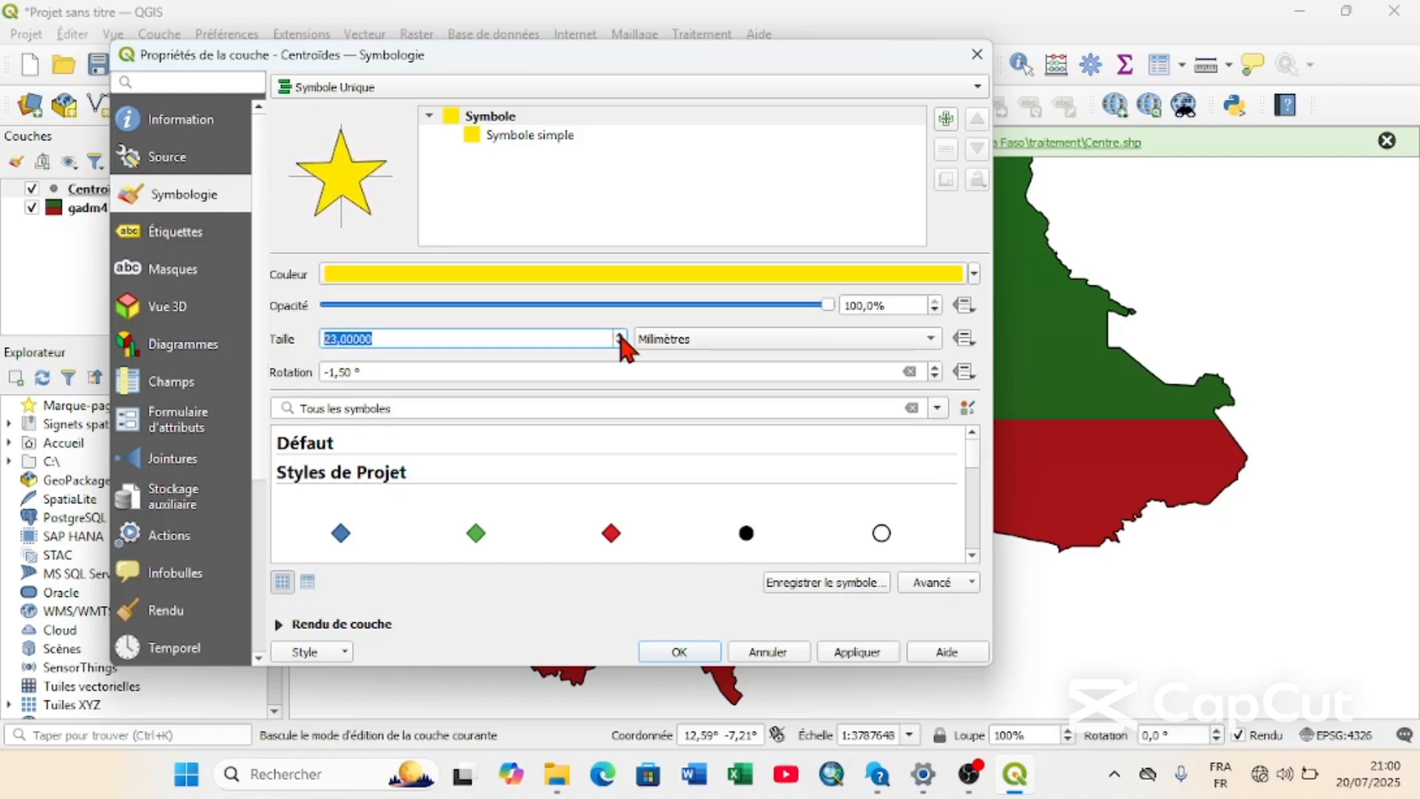
left_click(620, 335)
left_click(620, 335)
left_click(619, 335)
left_click(620, 335)
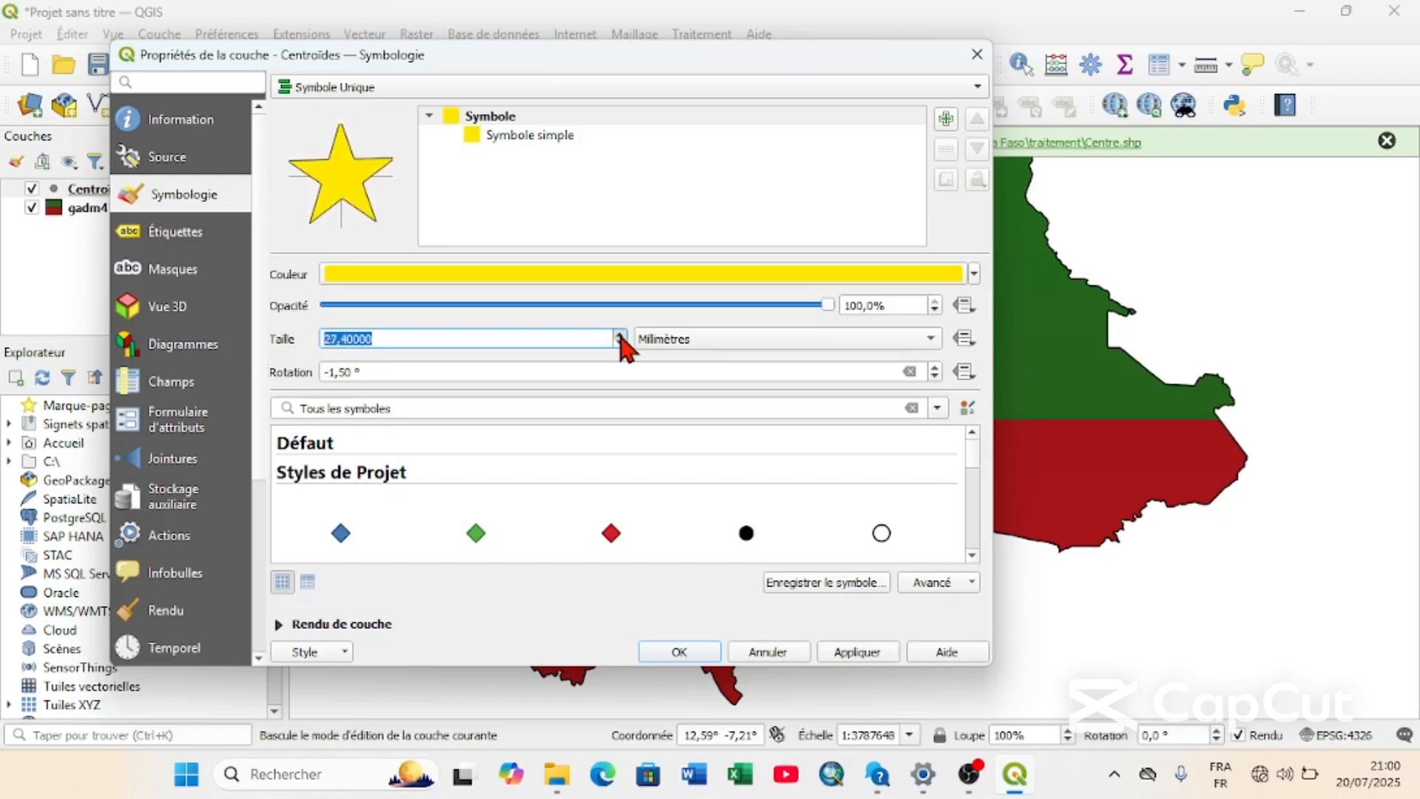
left_click(620, 336)
left_click(619, 335)
left_click(620, 335)
left_click(620, 335)
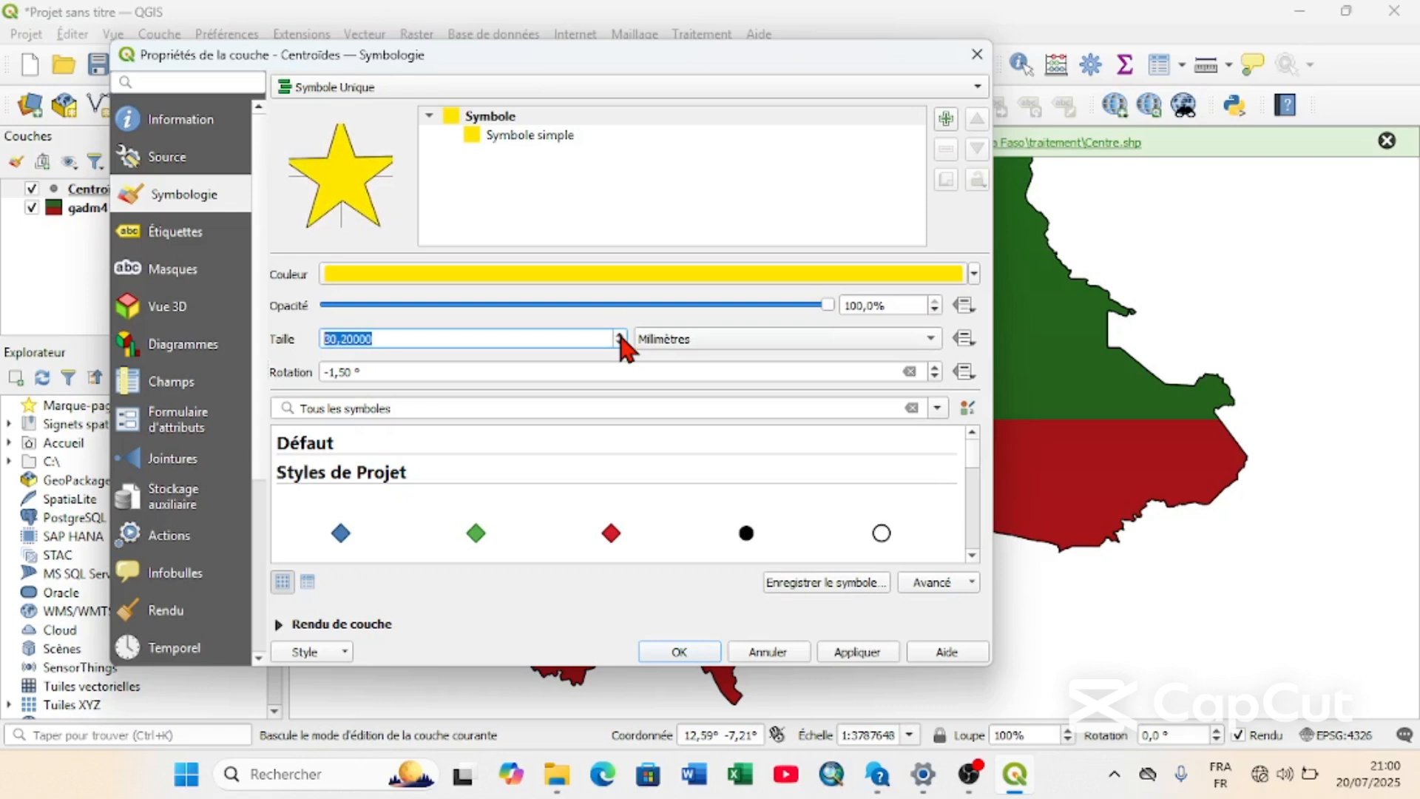
left_click(620, 343)
left_click(620, 342)
left_click(619, 343)
left_click(620, 335)
left_click(620, 335)
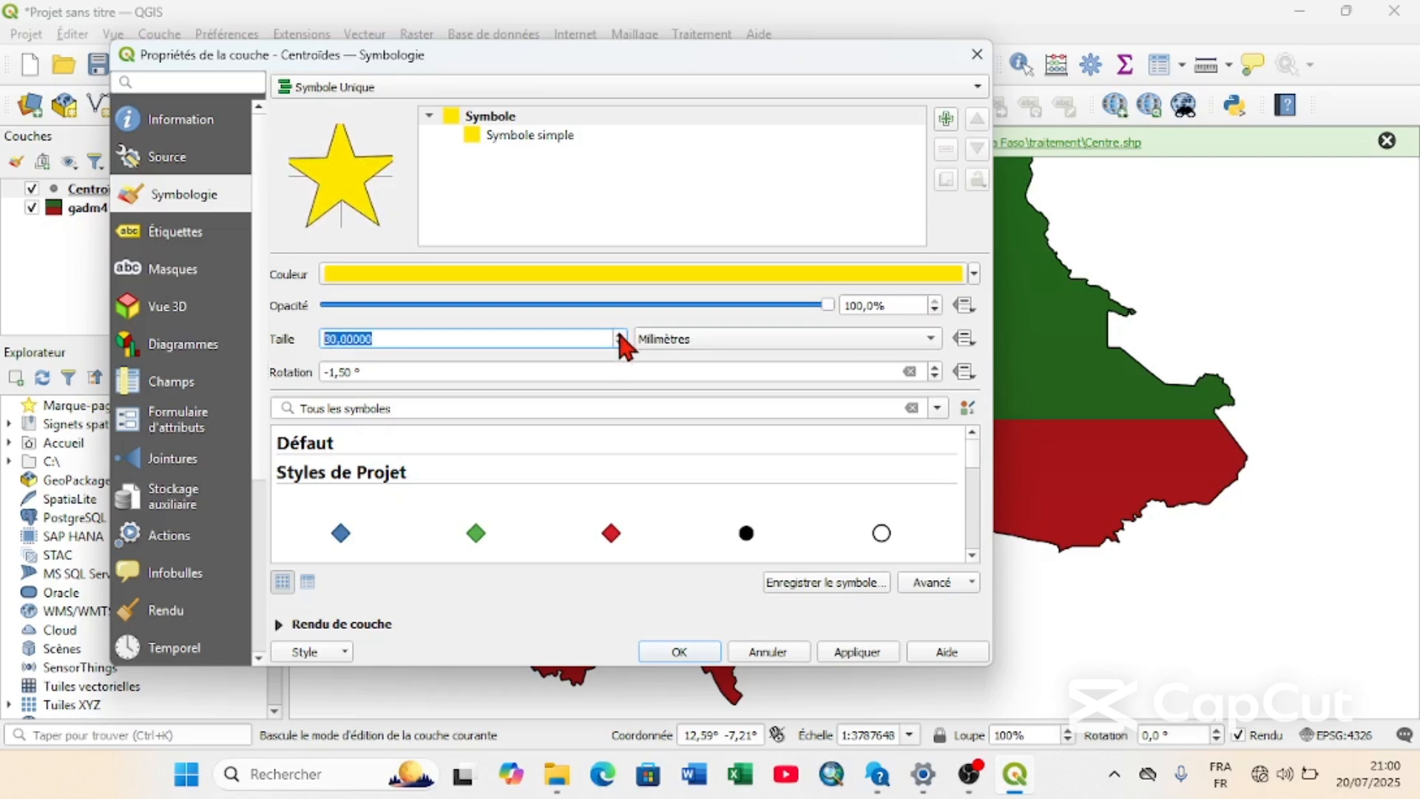
left_click(867, 654)
left_click_drag(667, 56, 647, 85)
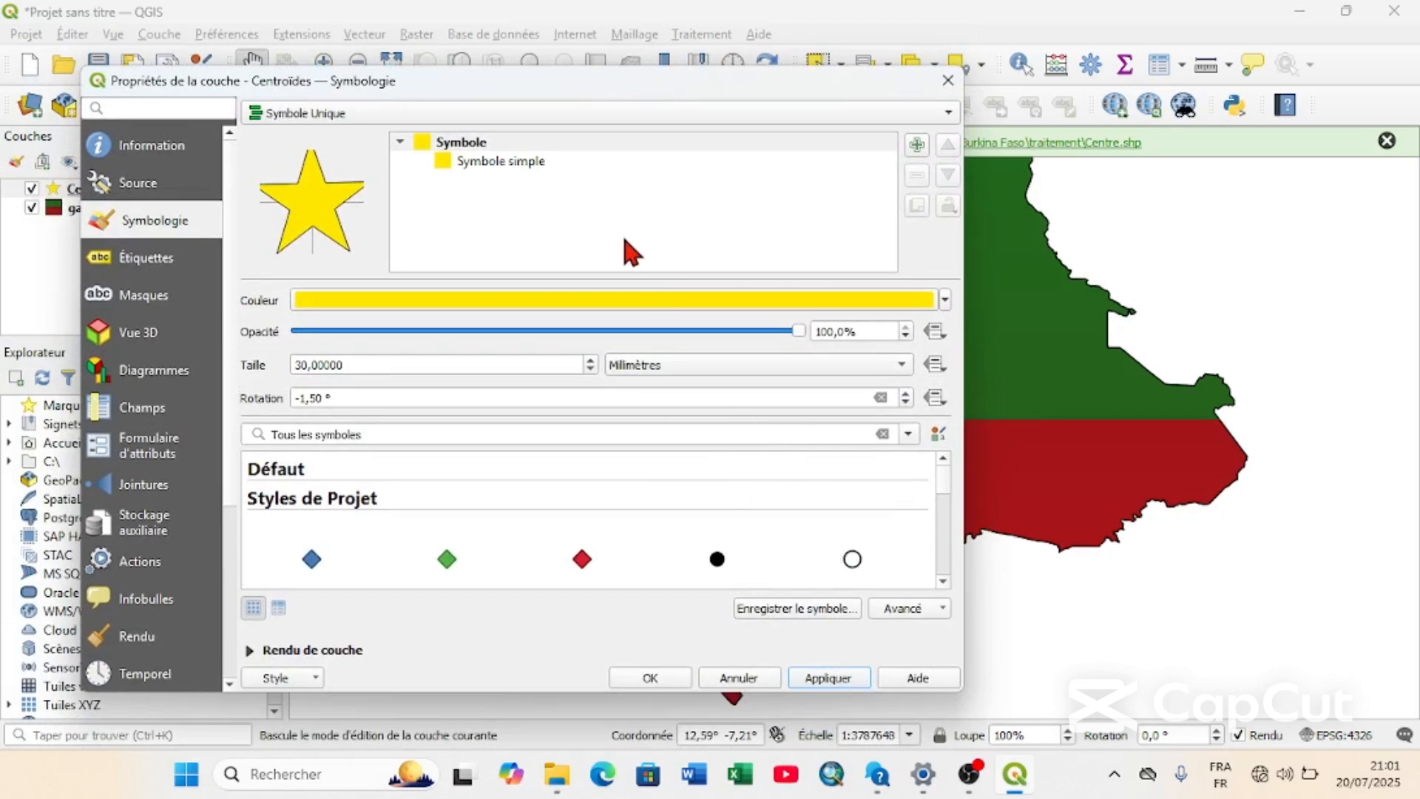
Set the star's stroke style to No Line on the Symbole simple layer and accept the layer properties.
left_click(477, 159)
left_click(504, 441)
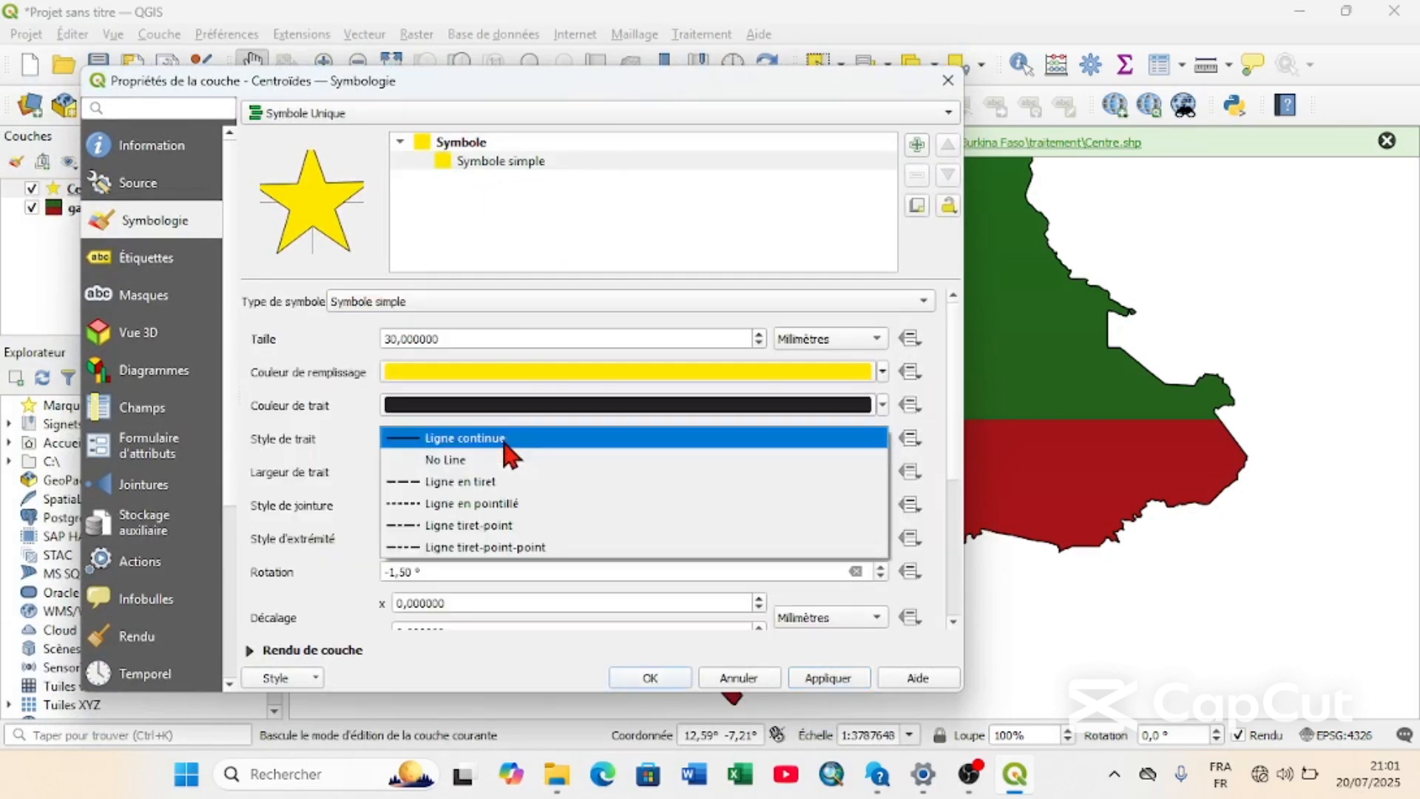
left_click(501, 459)
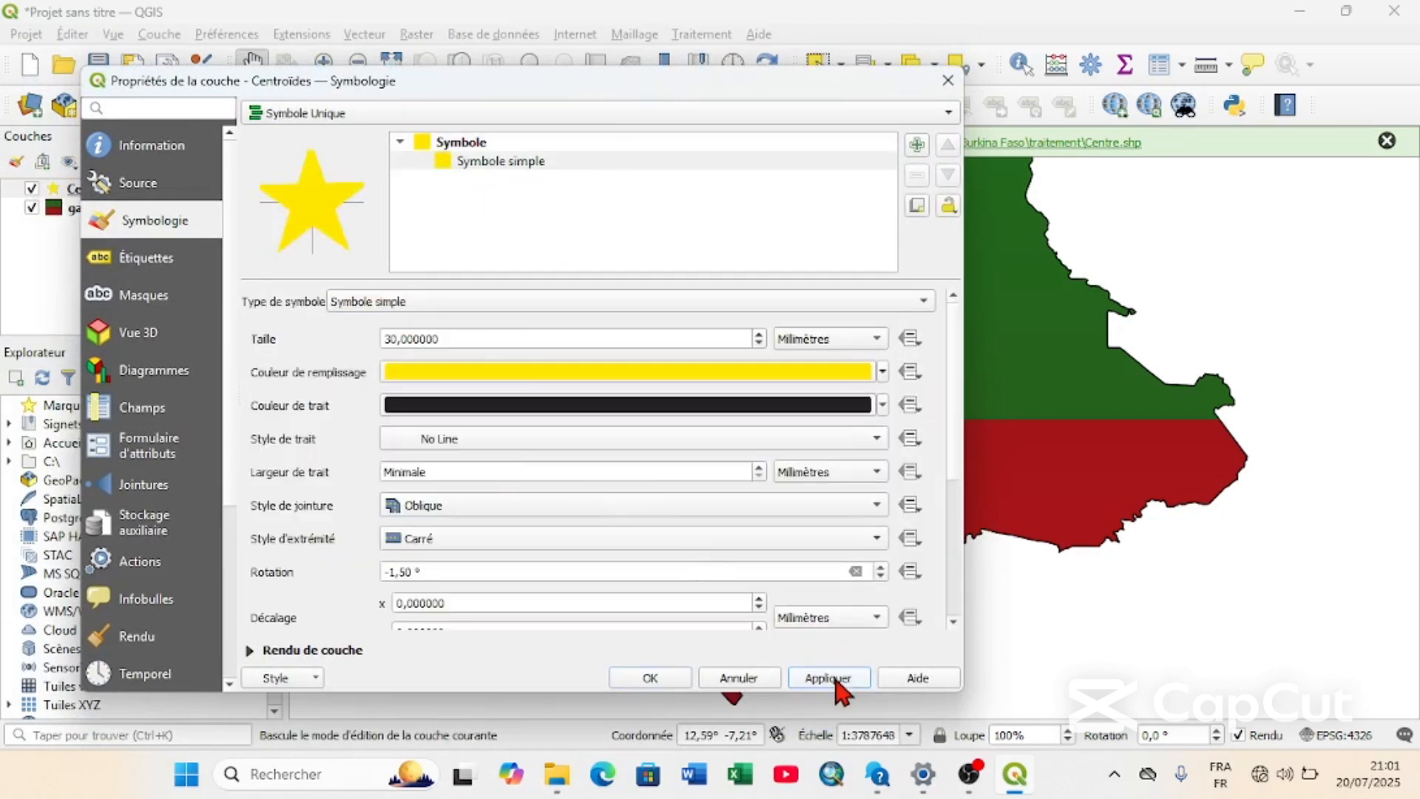
left_click_drag(700, 69, 669, 11)
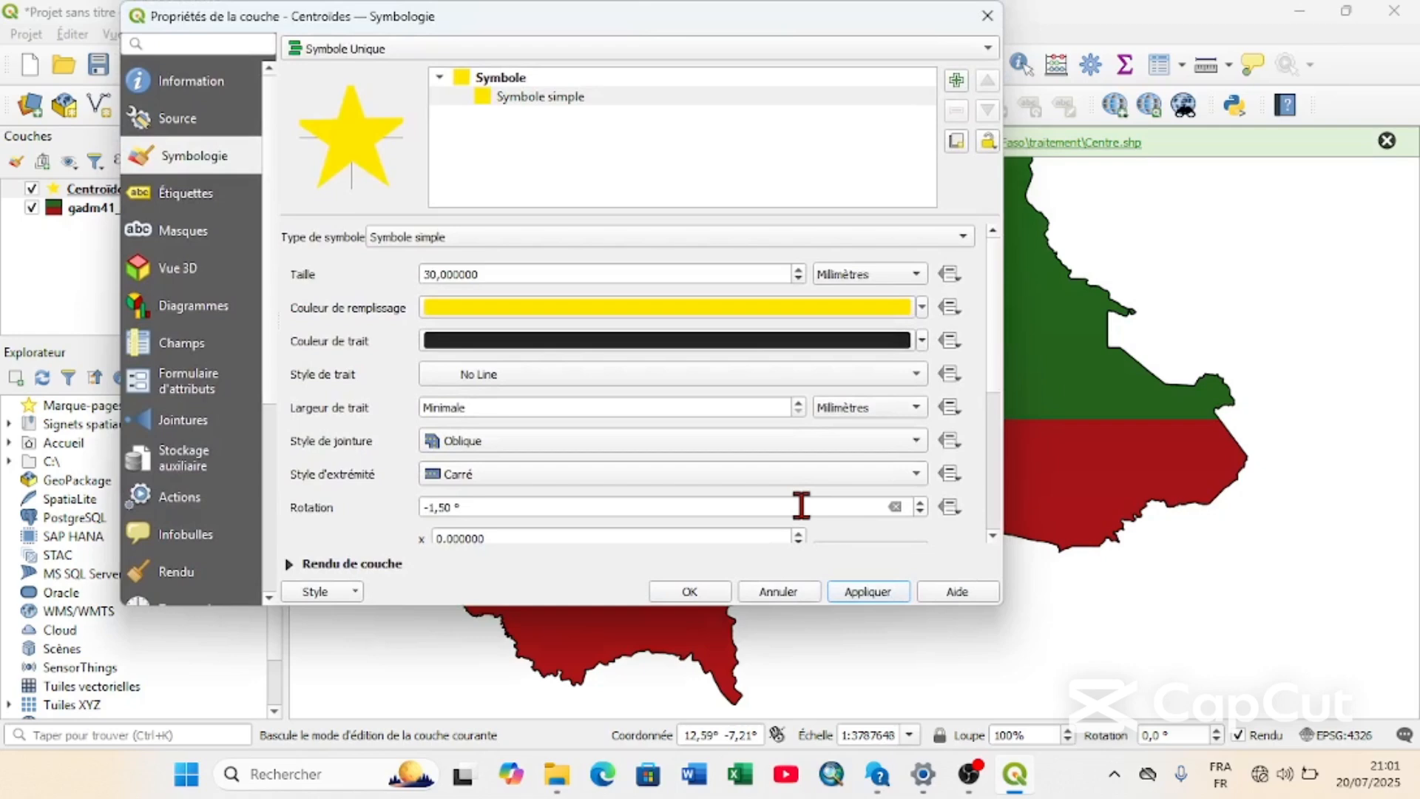
left_click(690, 603)
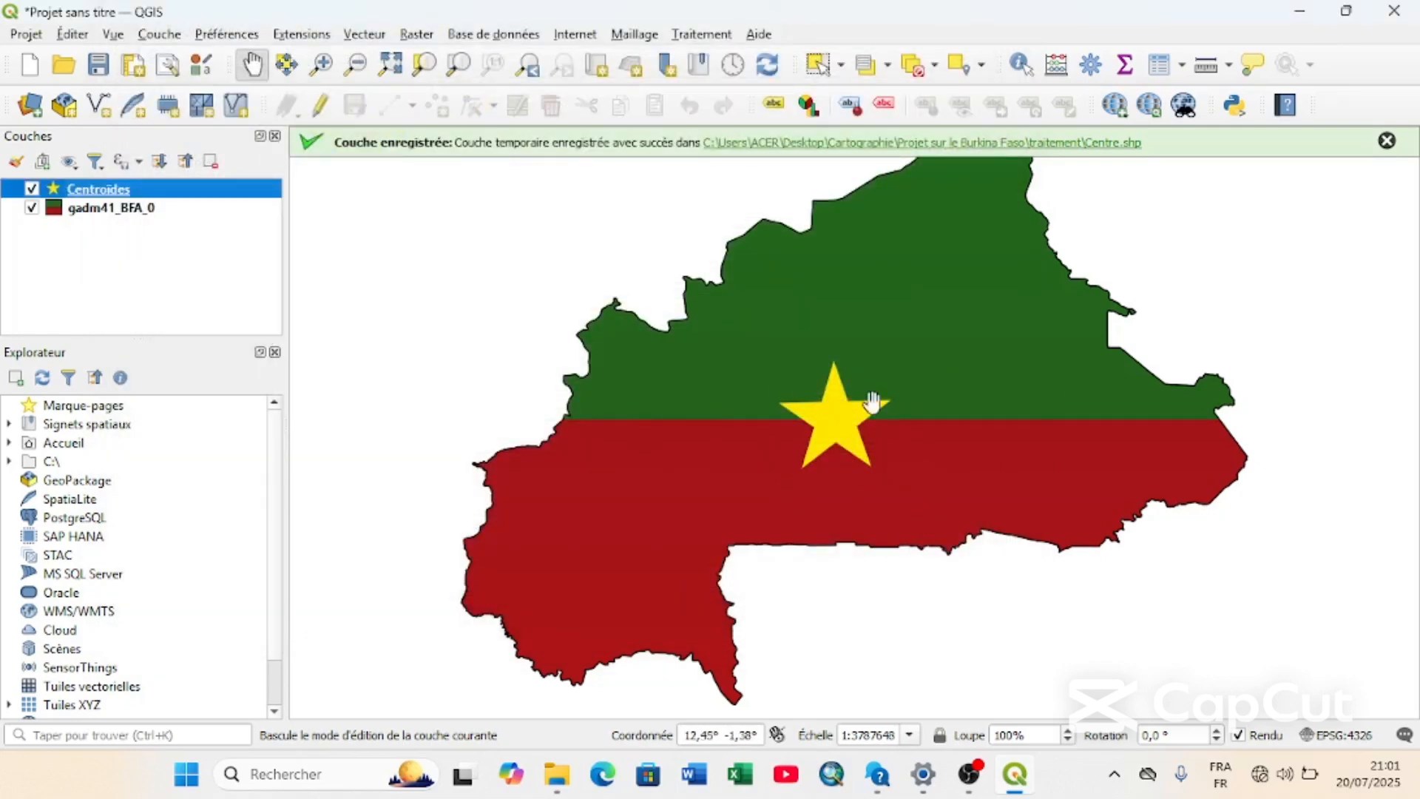
Reopen the Centroïdes layer's properties, set the star's rotation to 0,50° and apply it to the map.
right_click(163, 194)
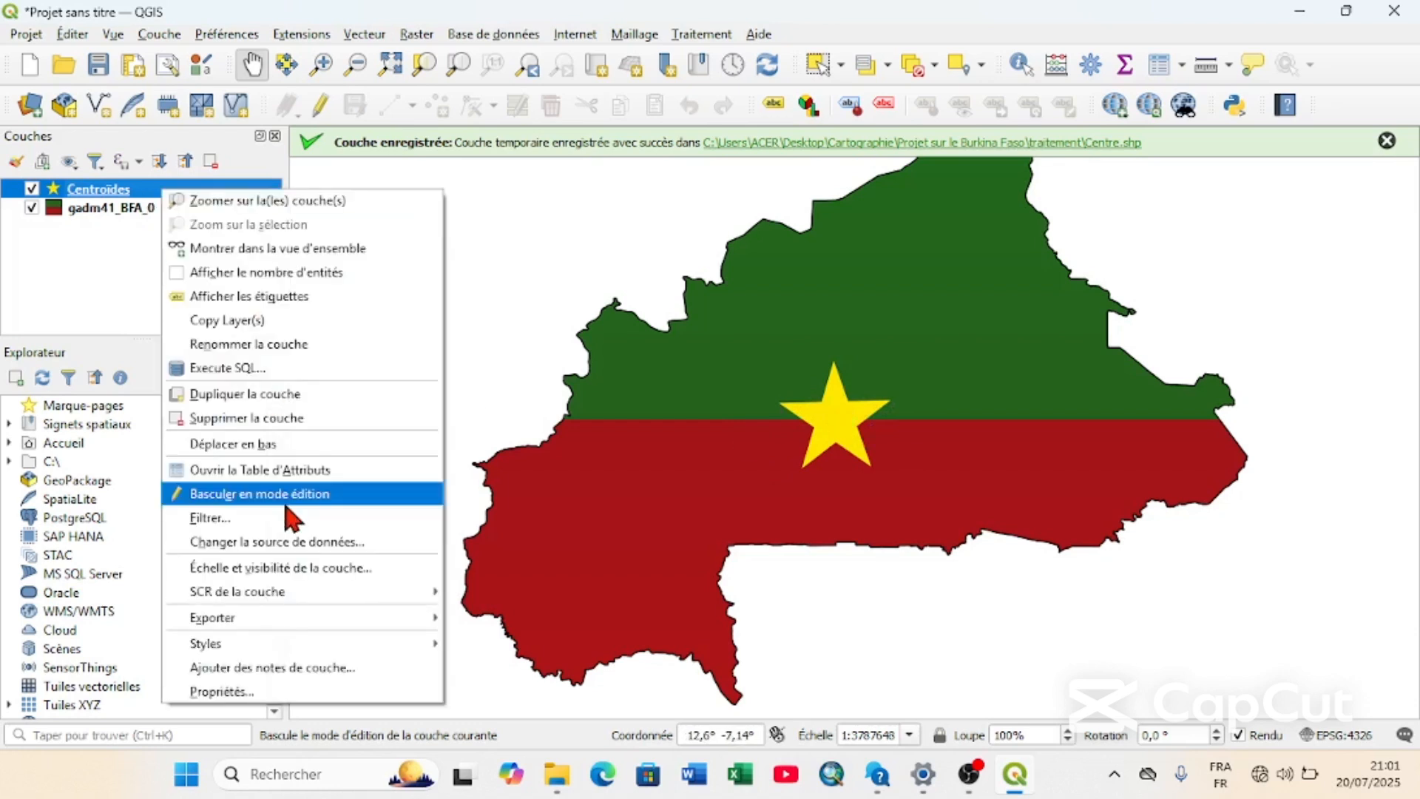
left_click(280, 693)
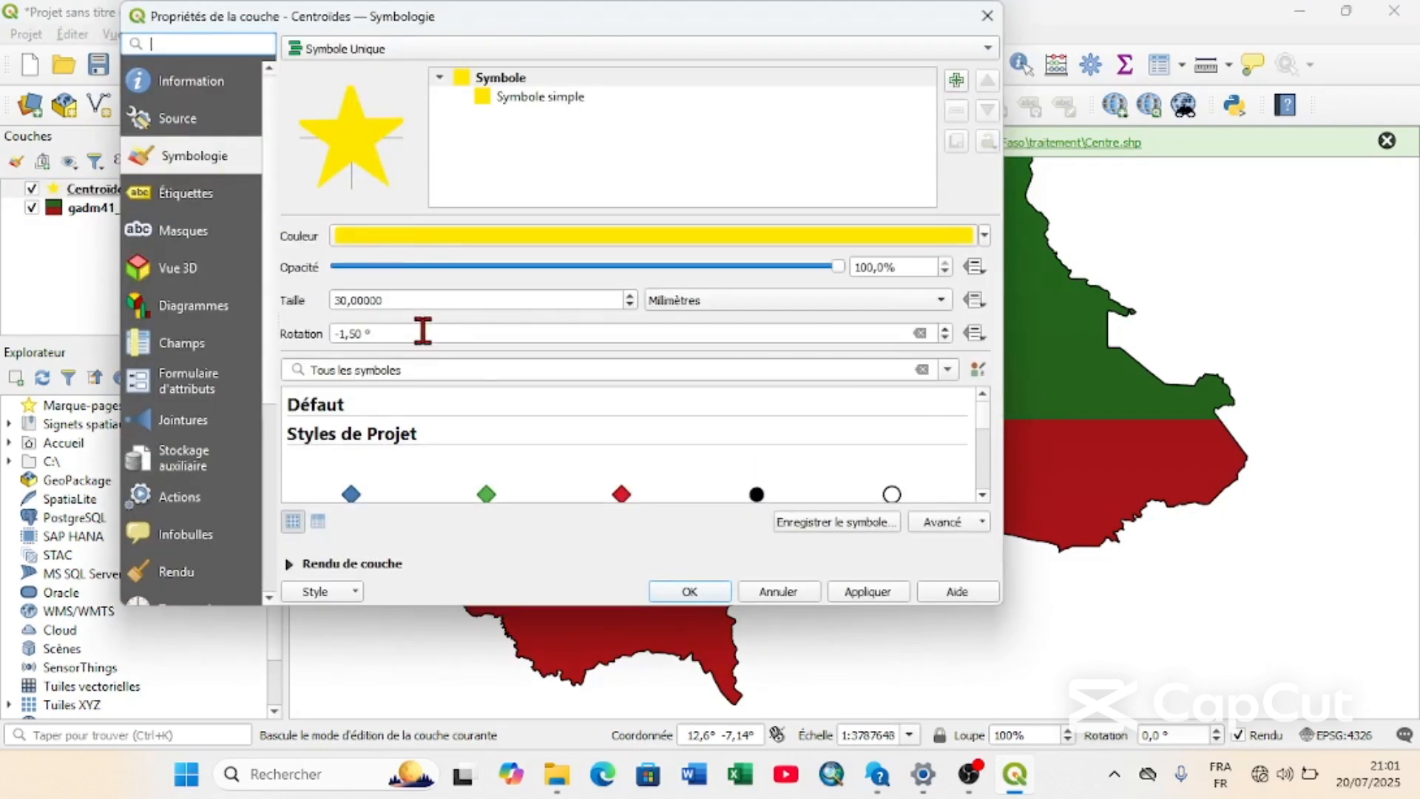
left_click(946, 338)
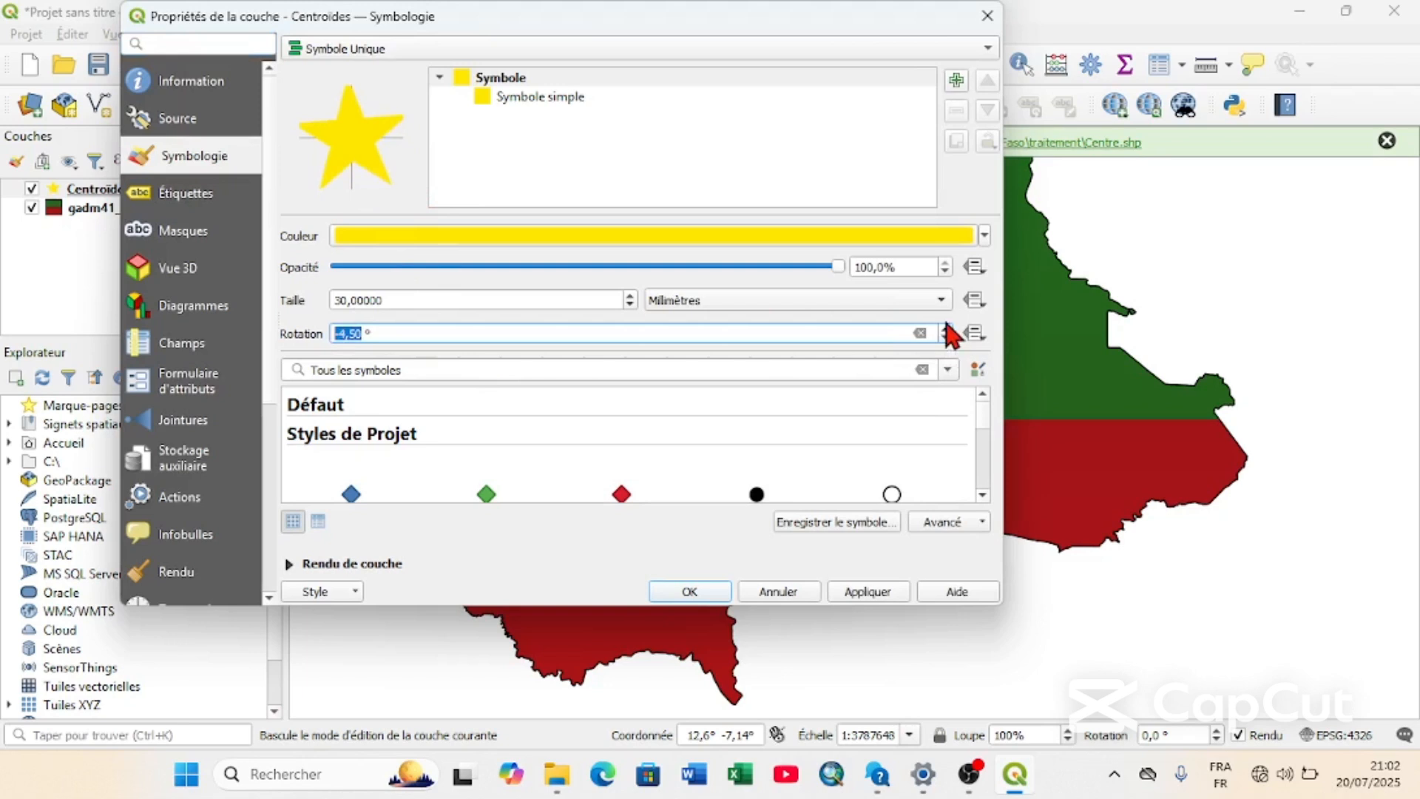
left_click(946, 328)
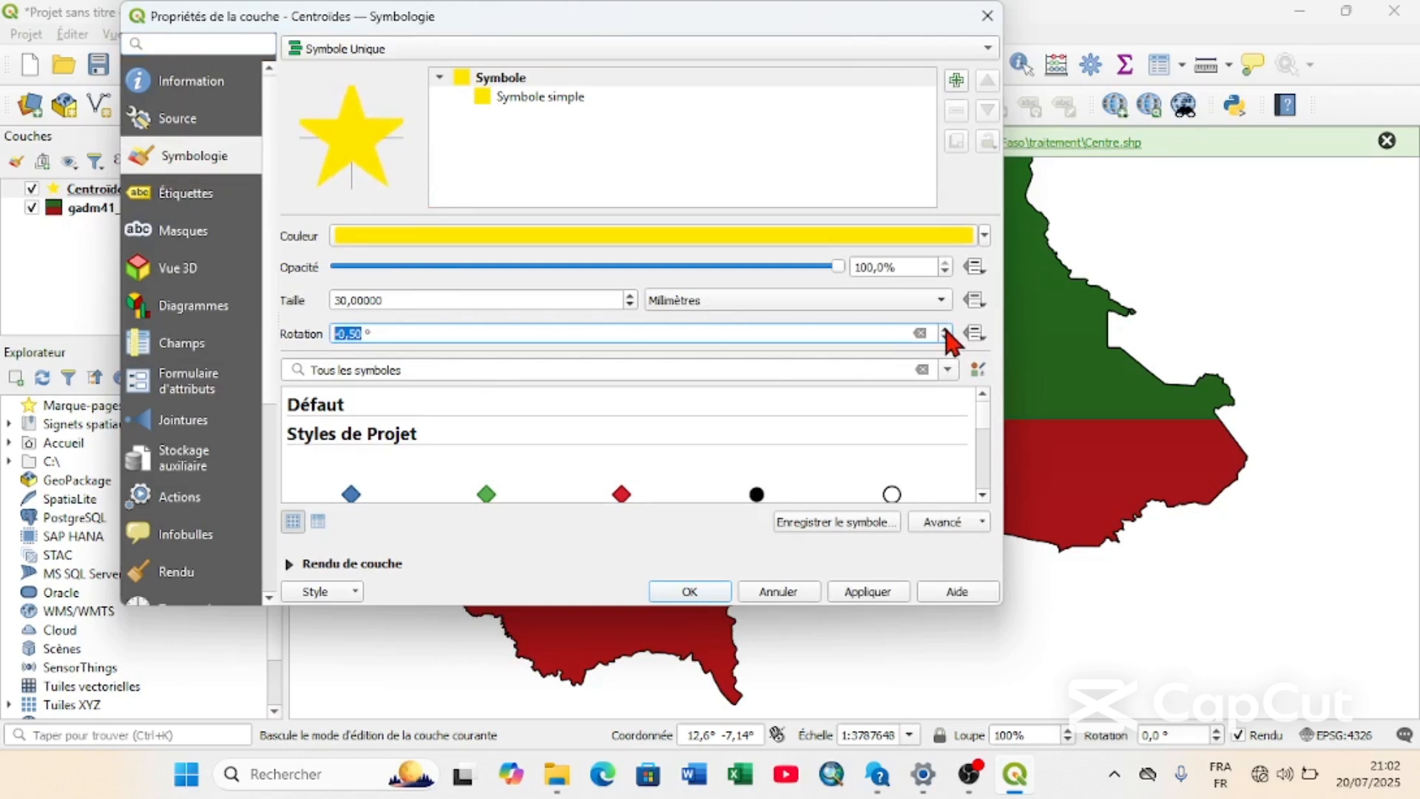
left_click(867, 594)
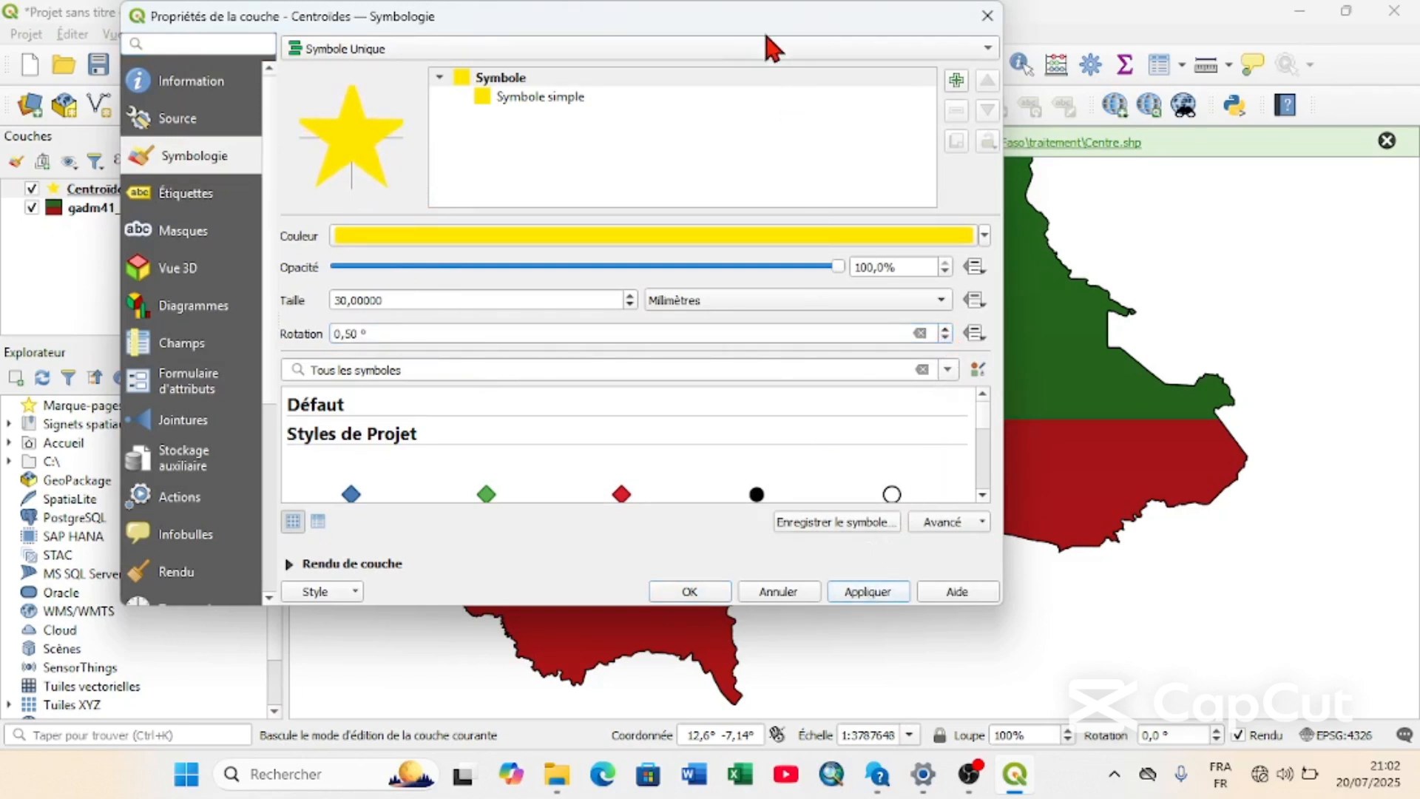
left_click_drag(685, 15, 663, 35)
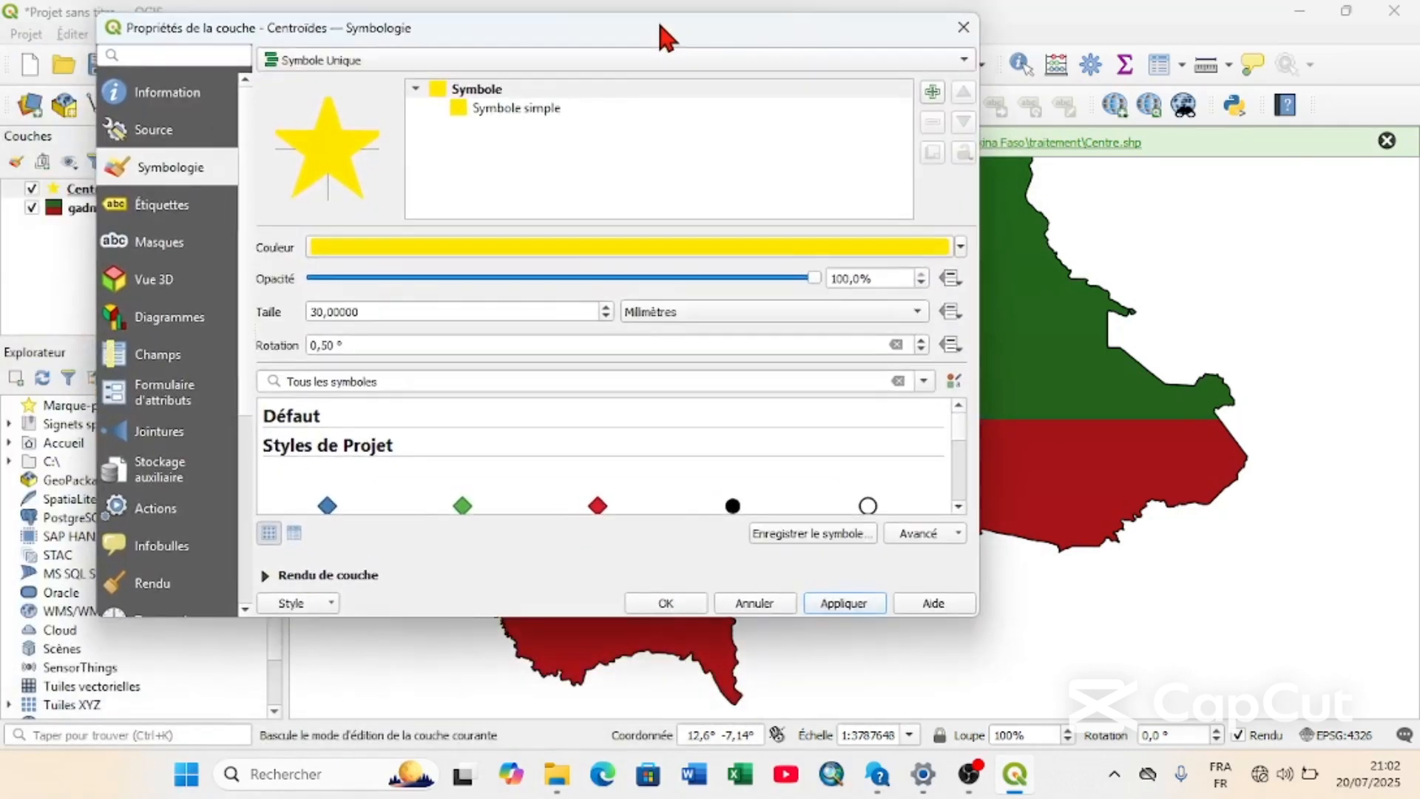
Accept the star's layer properties and rename the gadm41_BFA_0 layer to Burkina Faso.
left_click(687, 589)
left_click(162, 210)
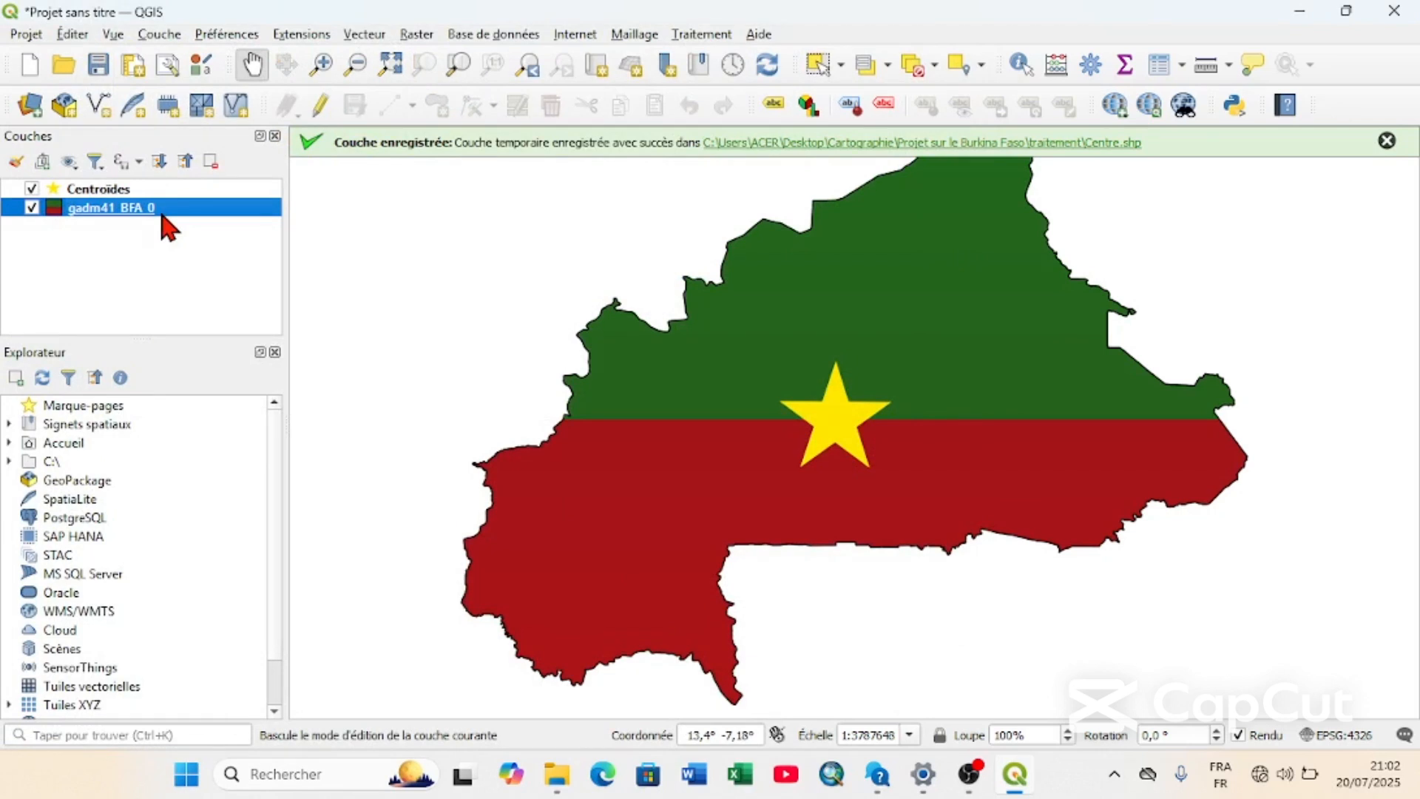
right_click(162, 215)
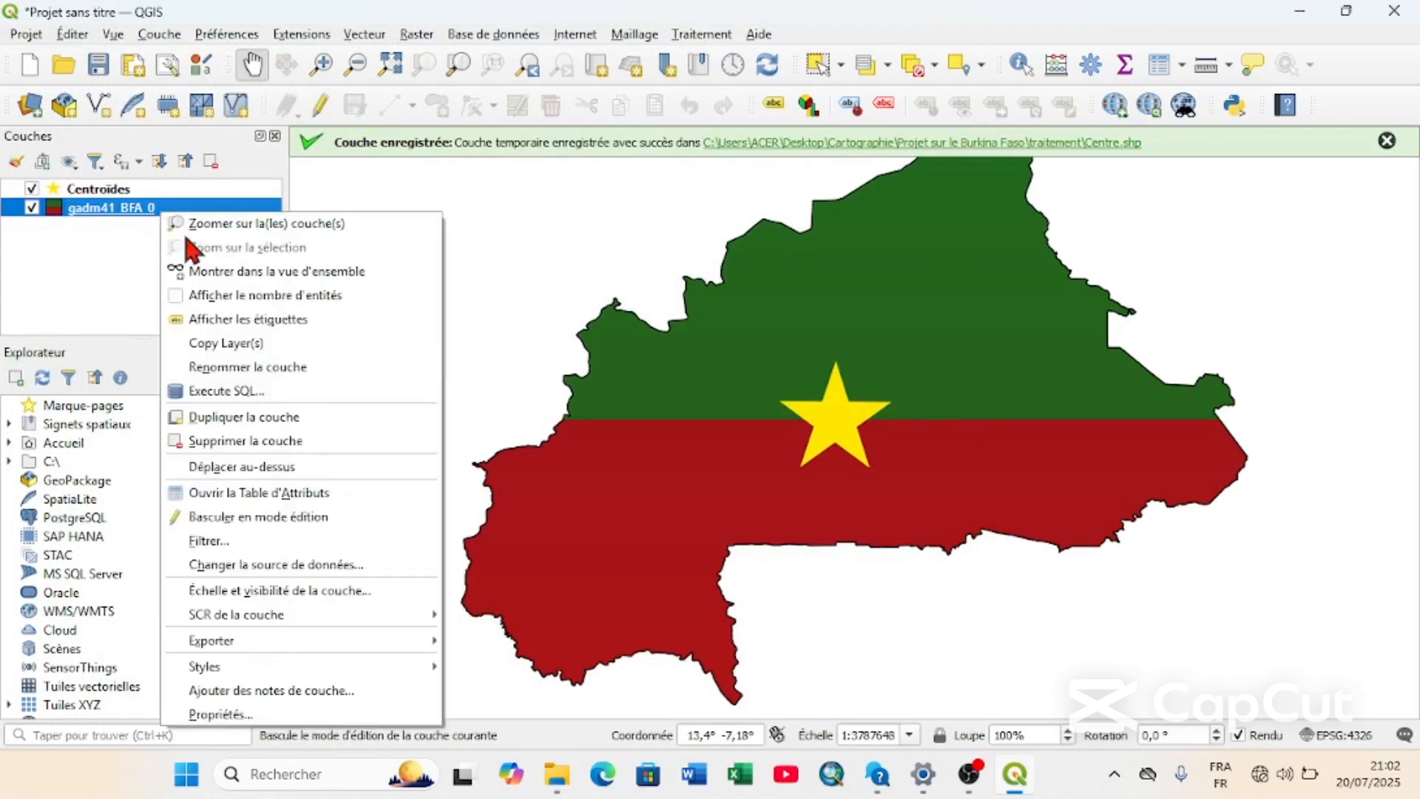
left_click(239, 367)
type("b")
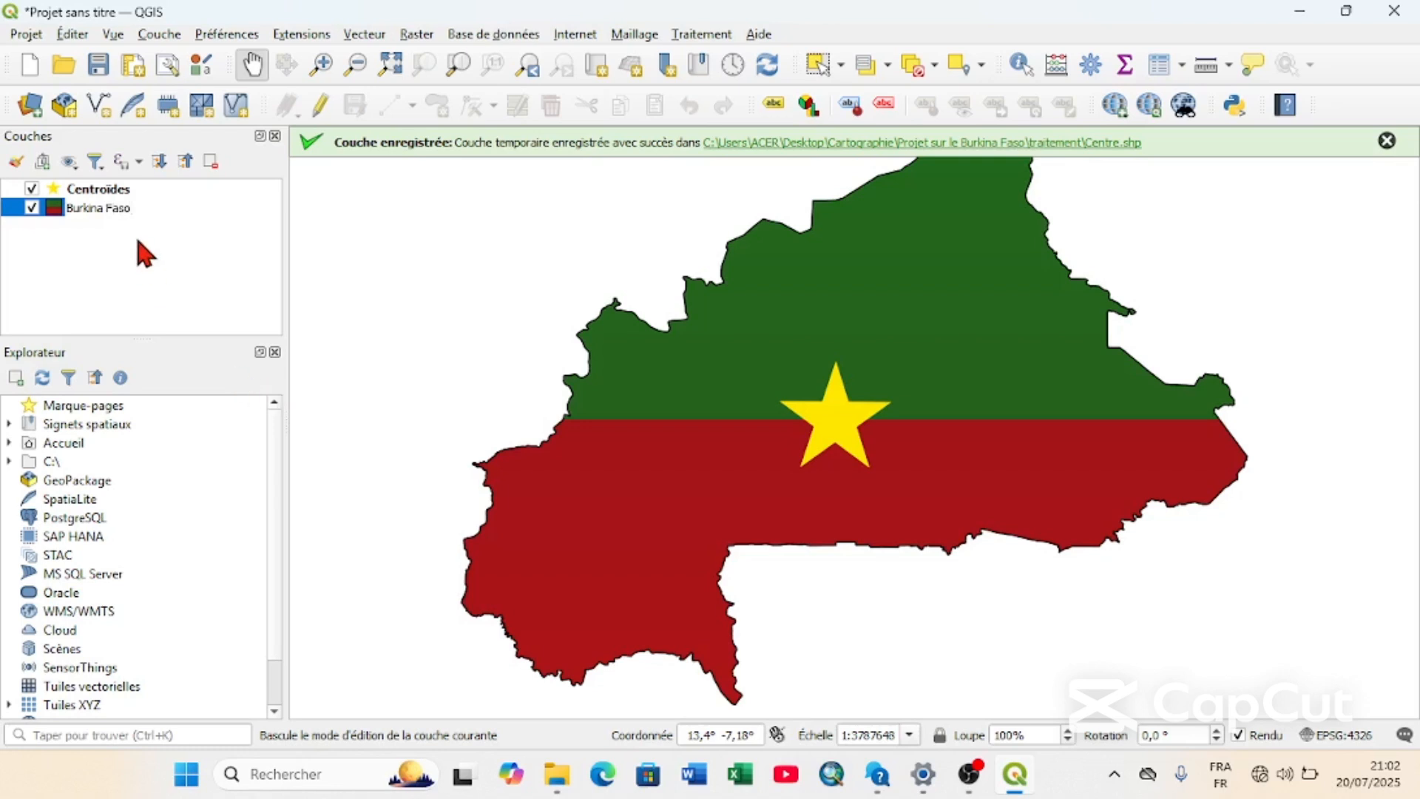
key("Return")
Dismiss the saved-layer notification and zoom the map to the extent of the Burkina Faso layer.
left_click(159, 191)
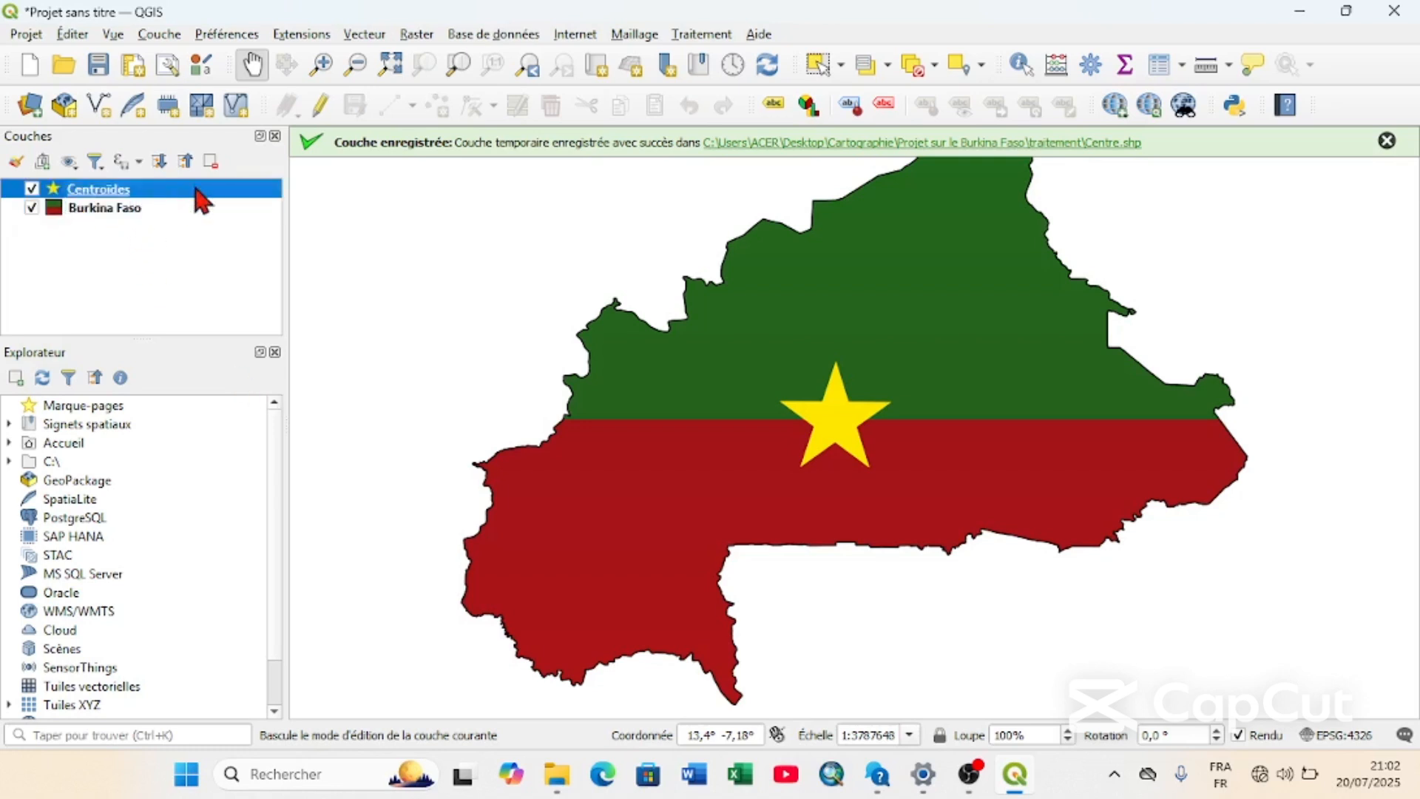
left_click(1387, 141)
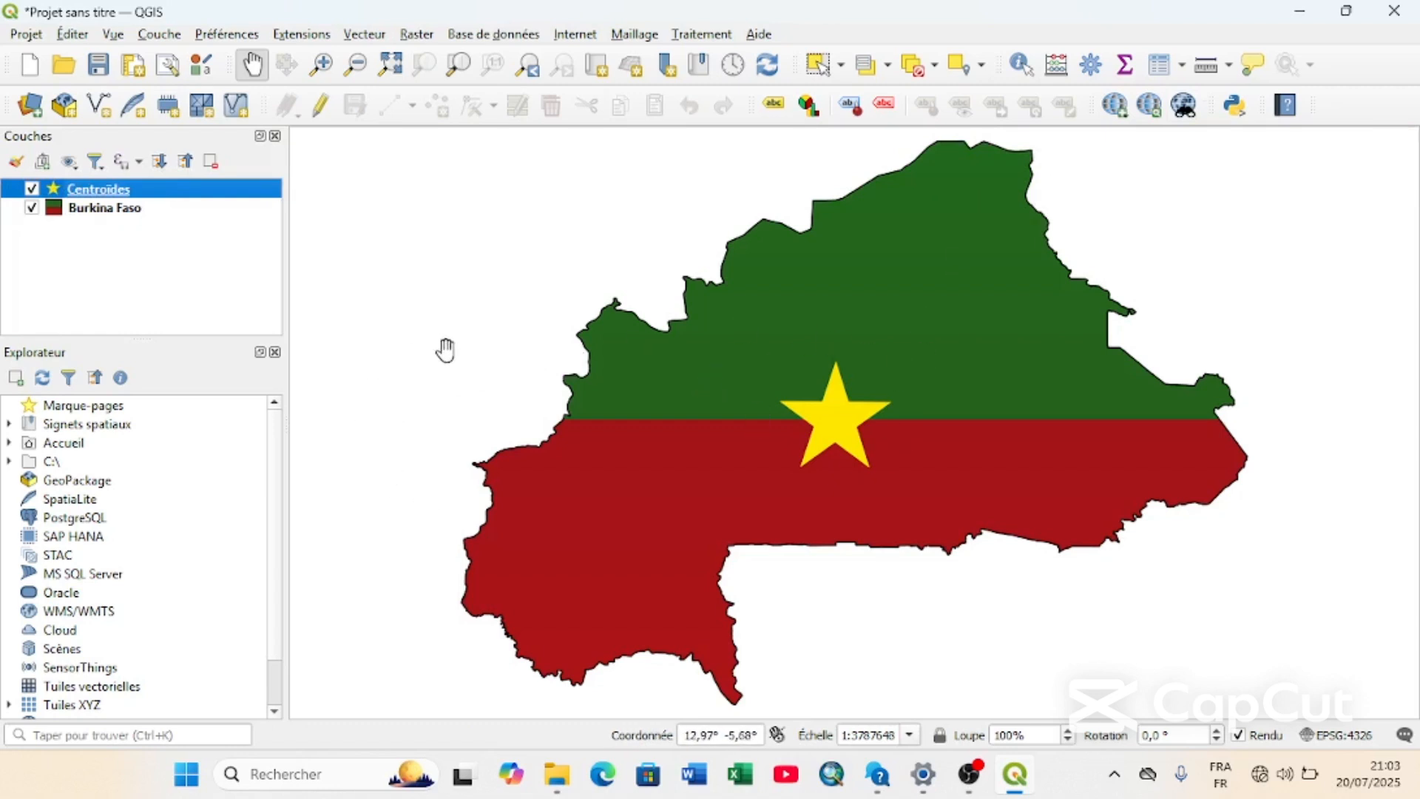
left_click(1262, 774)
mouse_move(890, 358)
left_mouse_down()
mouse_move(907, 418)
mouse_move(872, 365)
left_mouse_up()
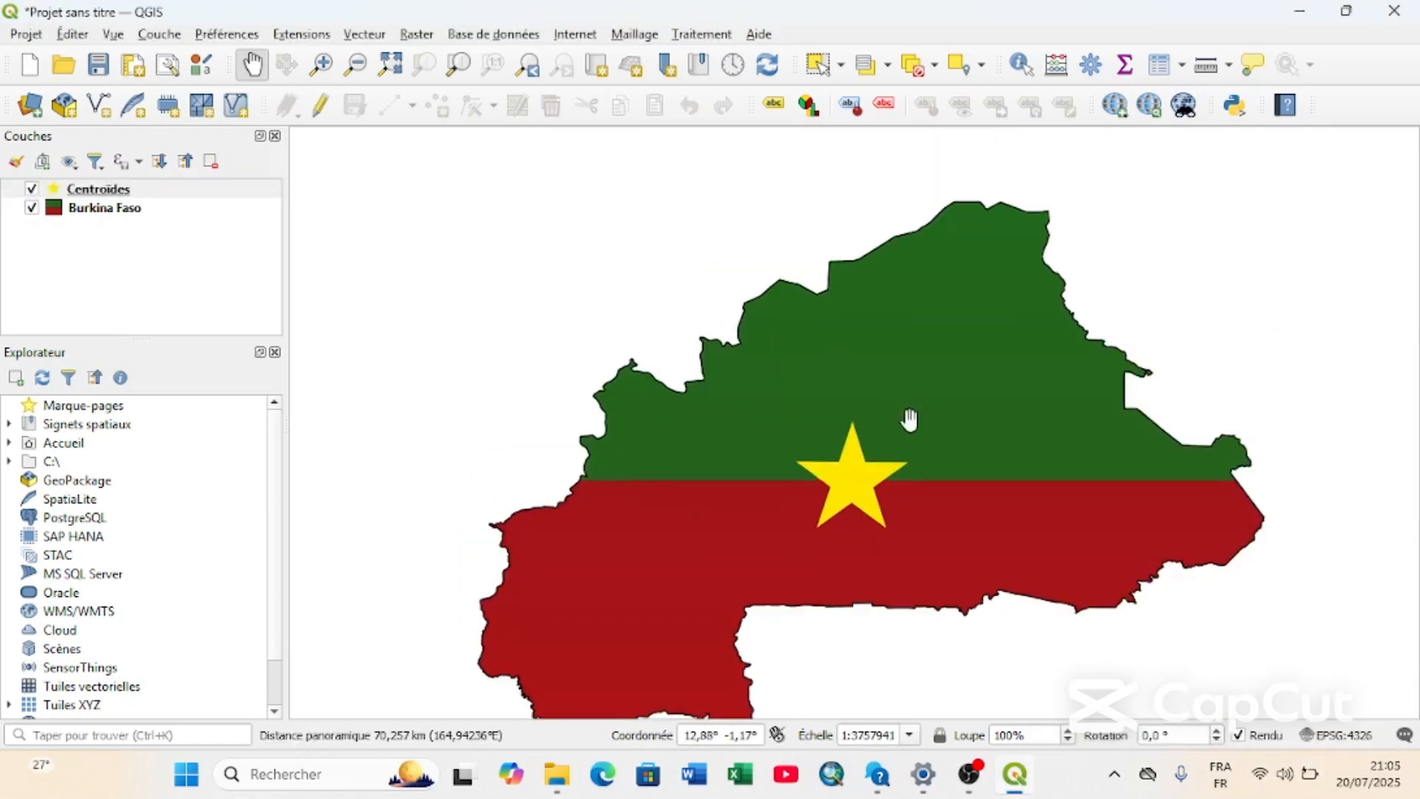
left_click(229, 207)
right_click(229, 208)
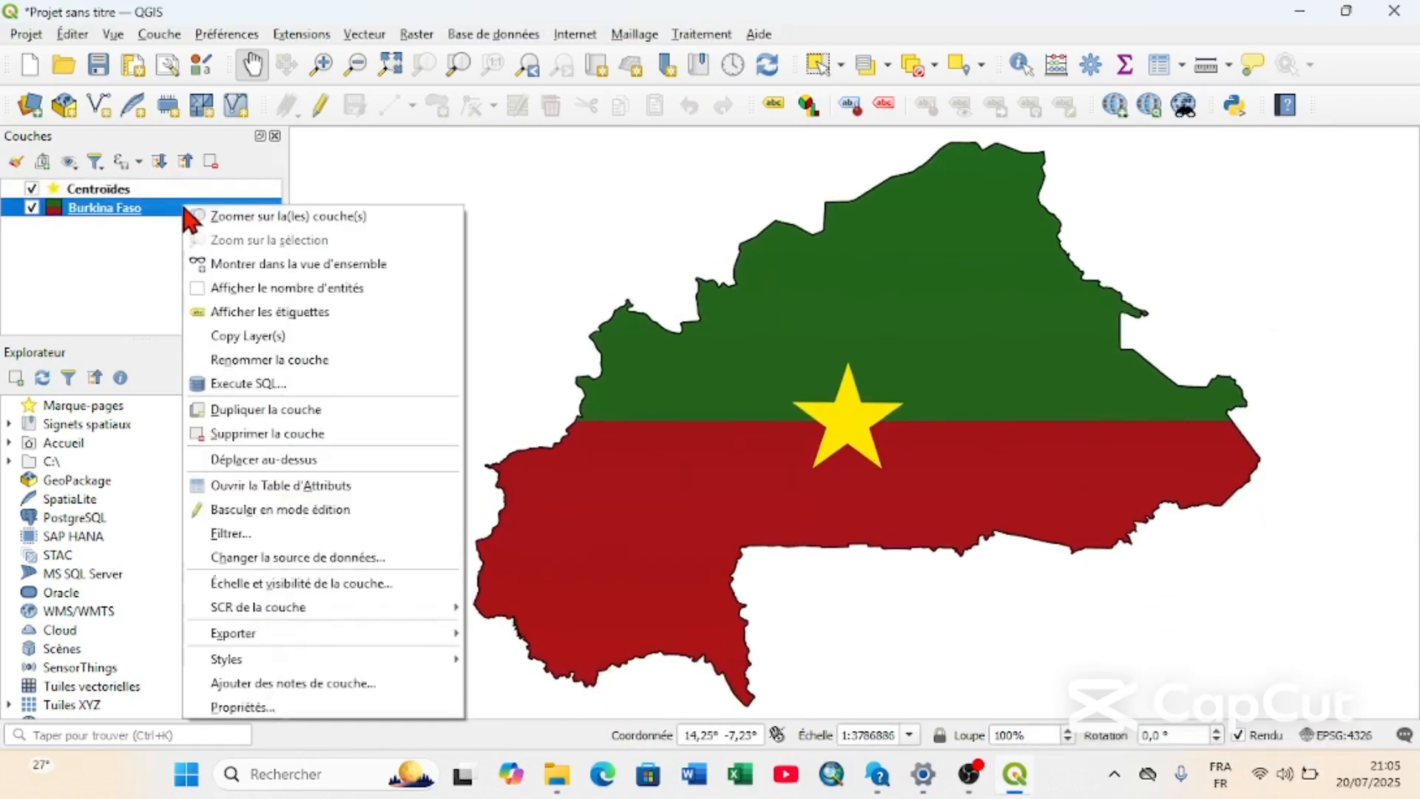
left_click(333, 216)
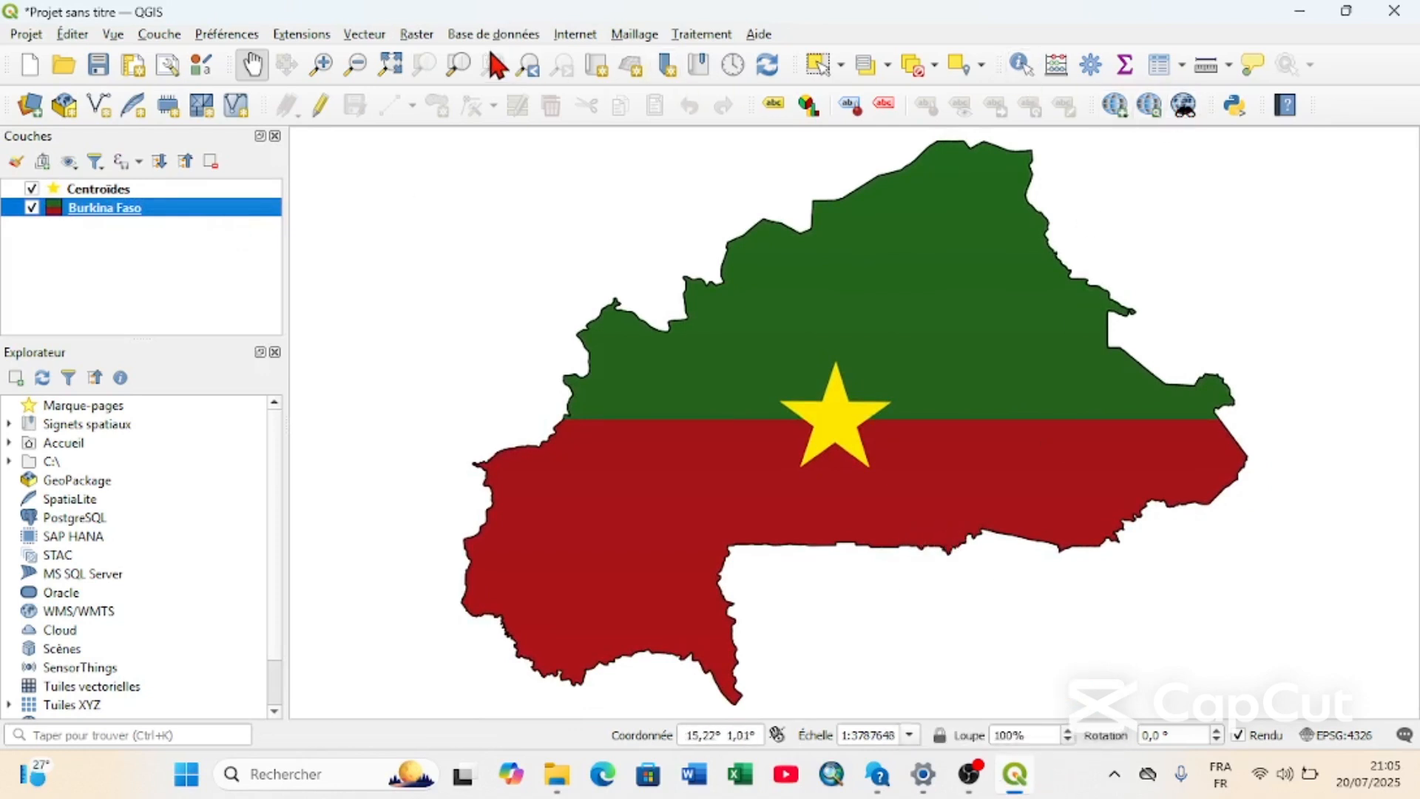
Search the extension manager for "quic", check the QuickMapServices extension's installation details and close the manager.
left_click(363, 35)
mouse_move(301, 34)
left_click(322, 57)
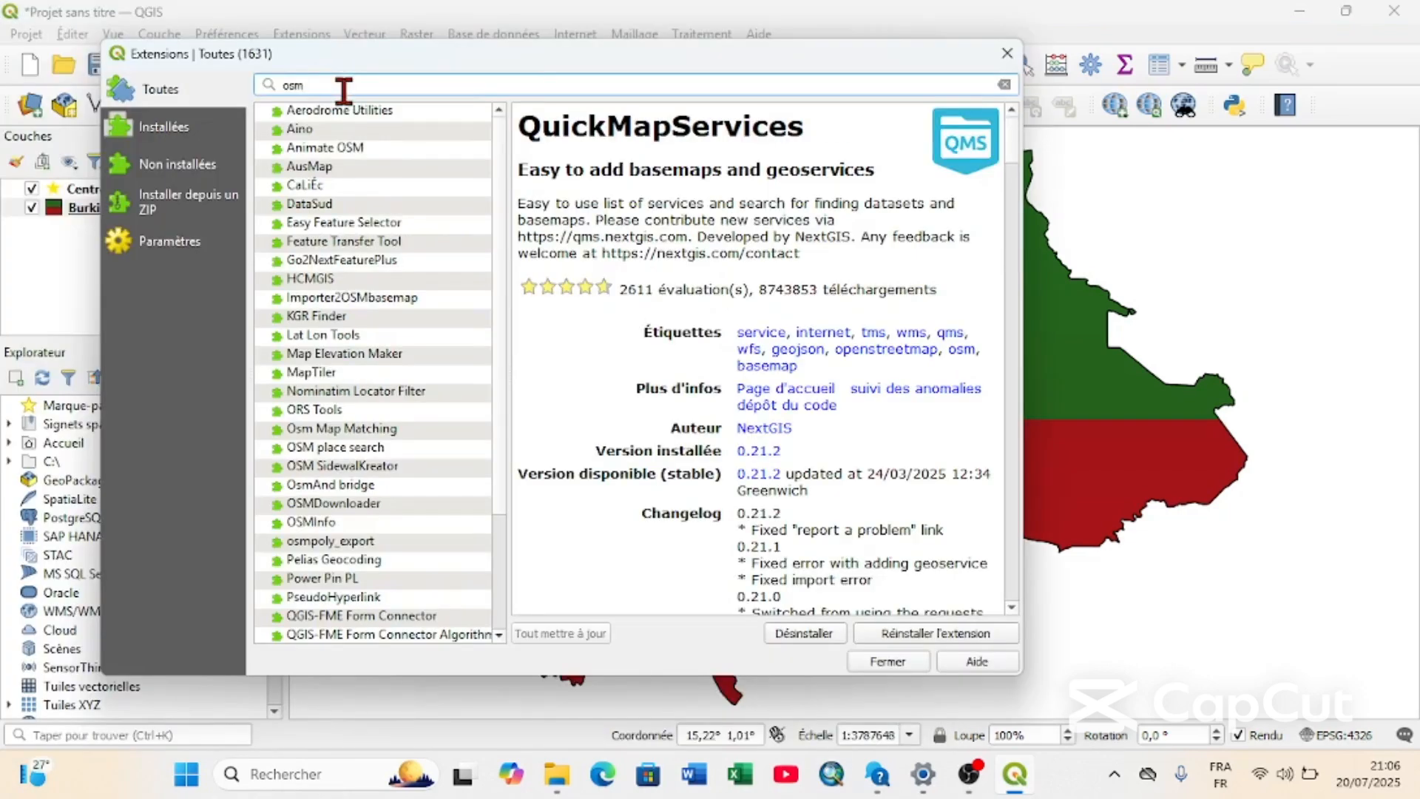
key("BackSpace")
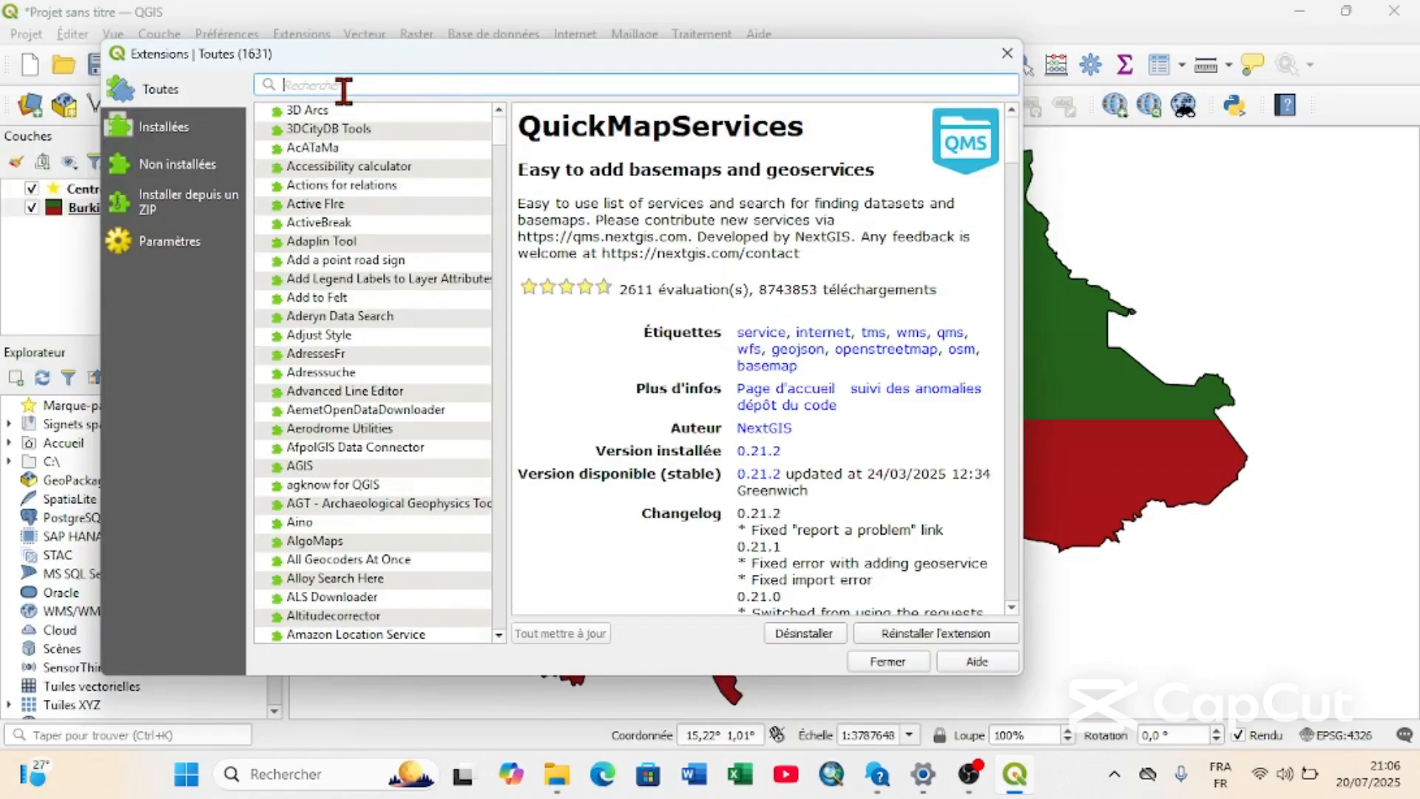
type("qui")
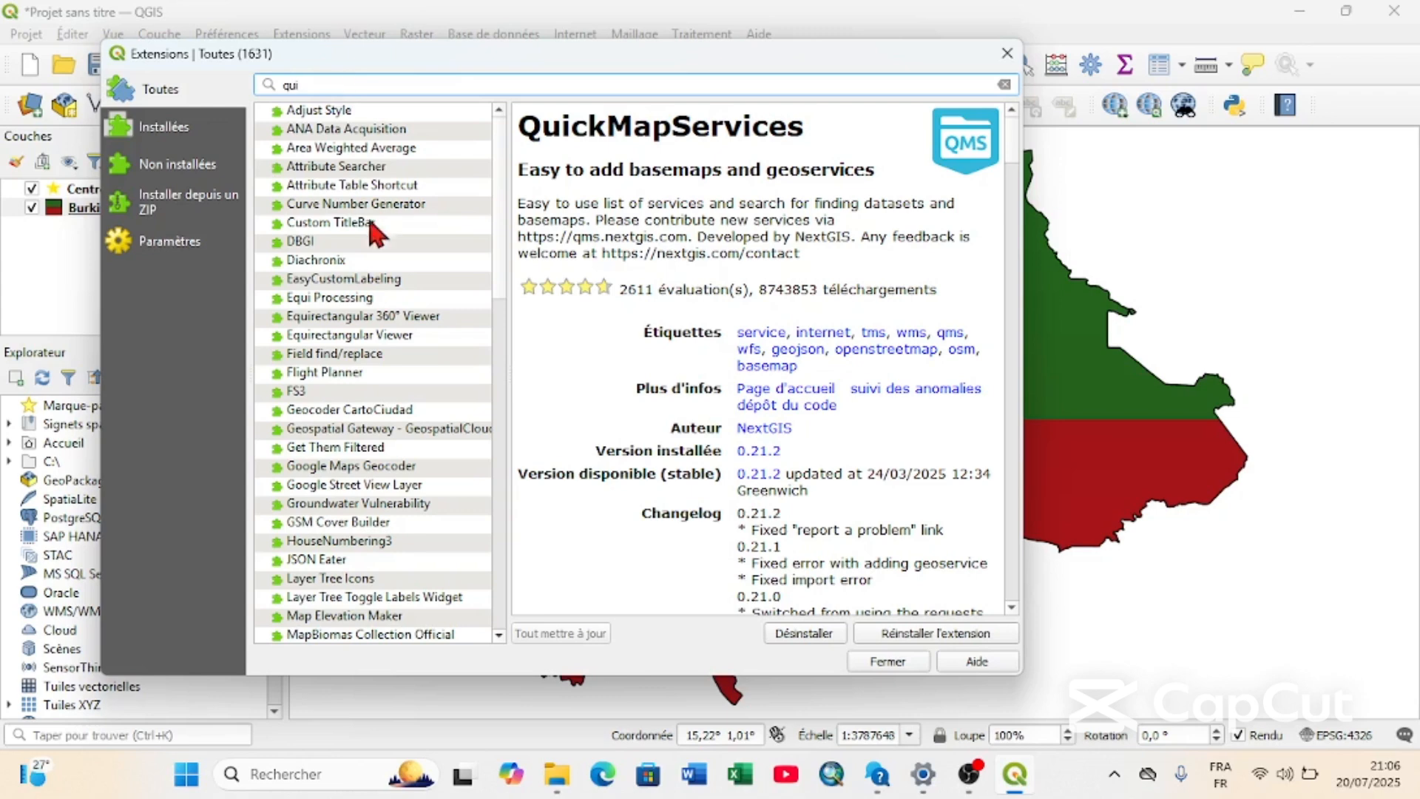
scroll(342, 309, "down", 3)
scroll(342, 309, "up", 3)
type("c")
scroll(341, 498, "down", 2)
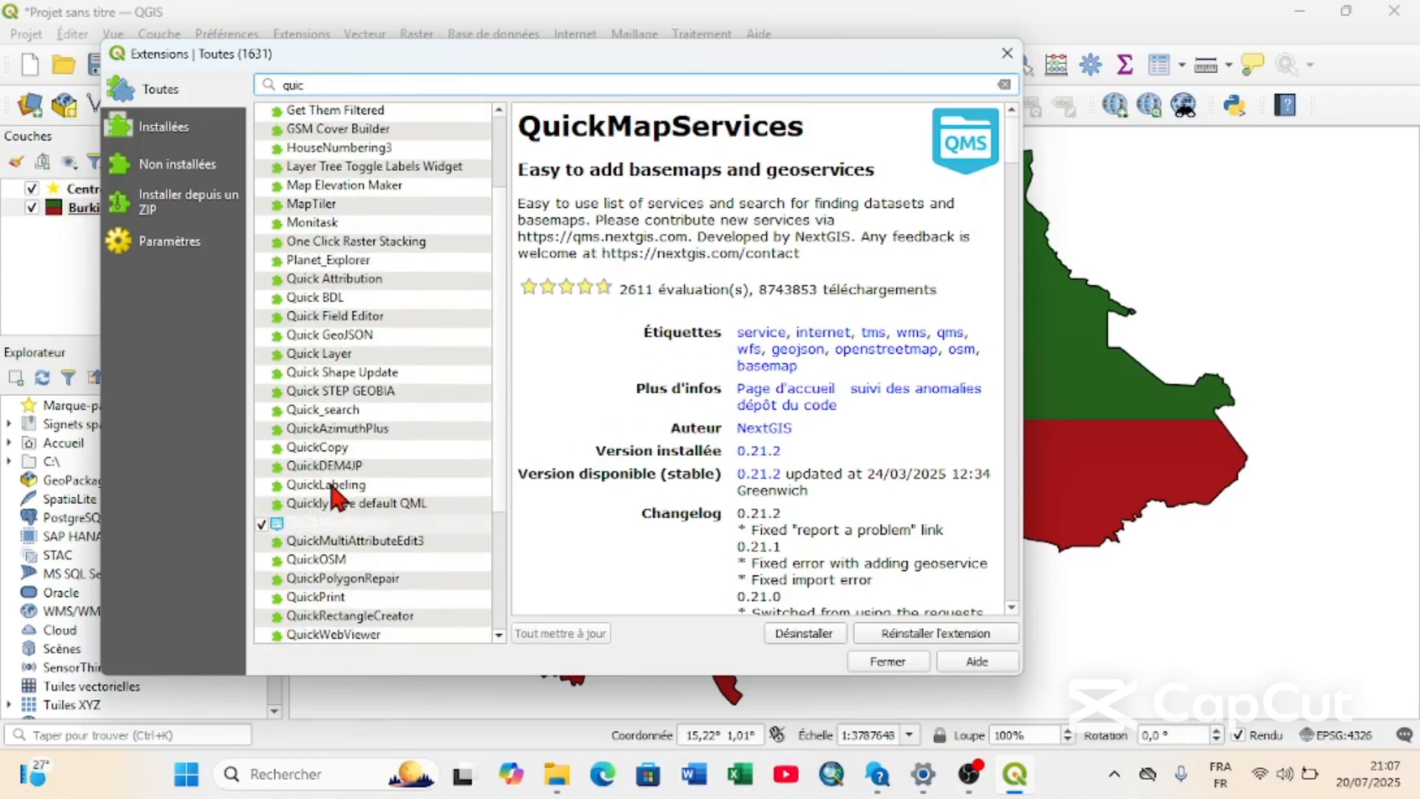
left_click(336, 527)
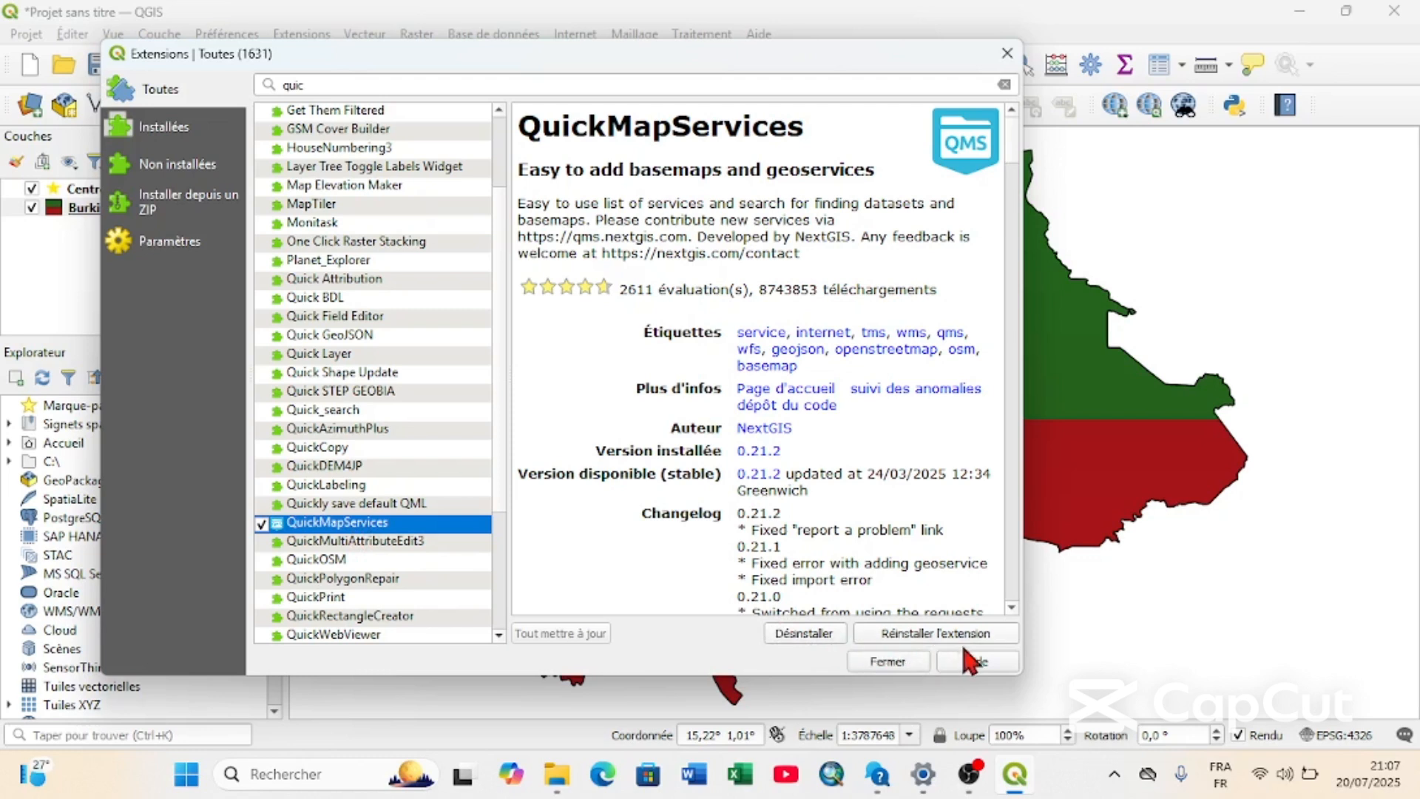
left_click(891, 662)
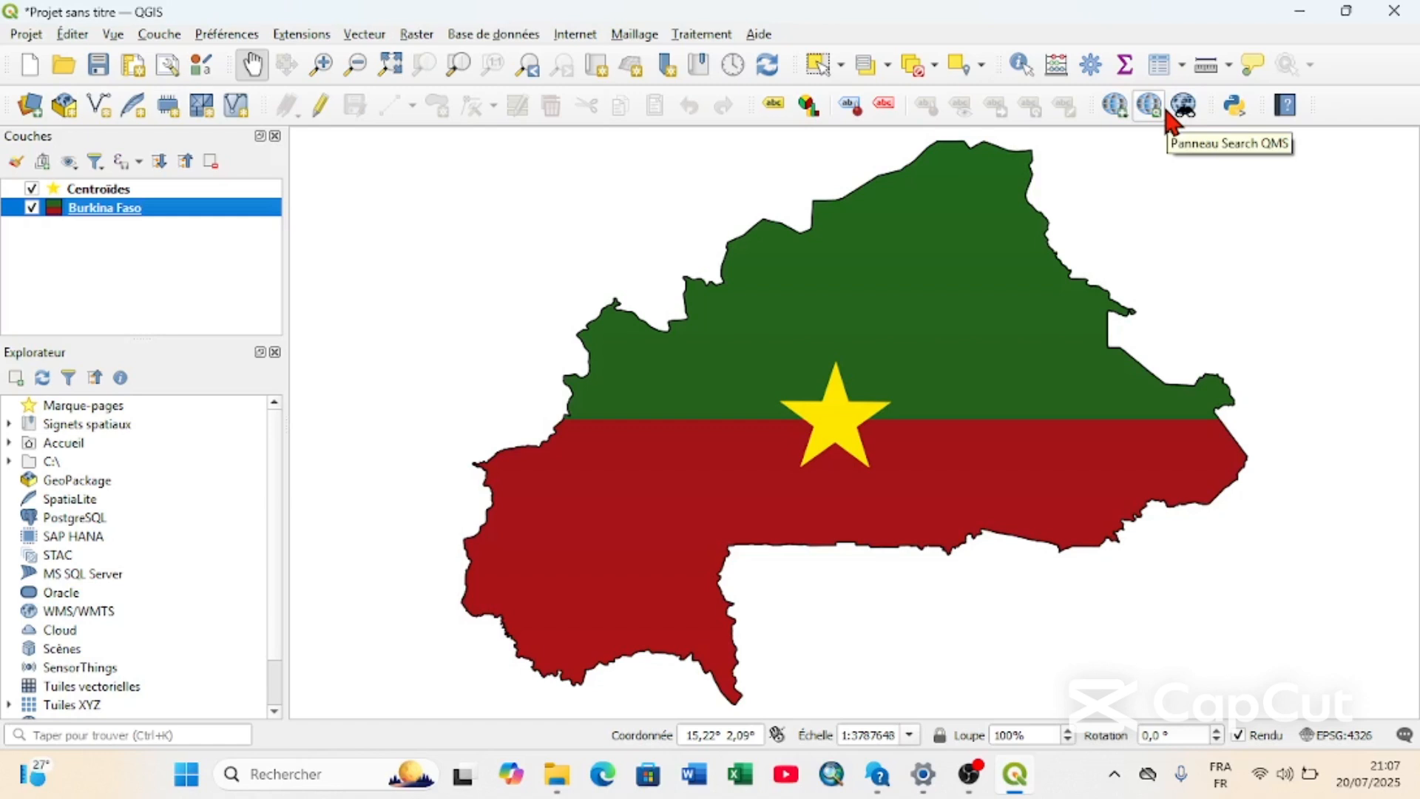
Add the OSM Standard basemap from QuickMapServices to the project.
left_click(575, 34)
mouse_move(663, 82)
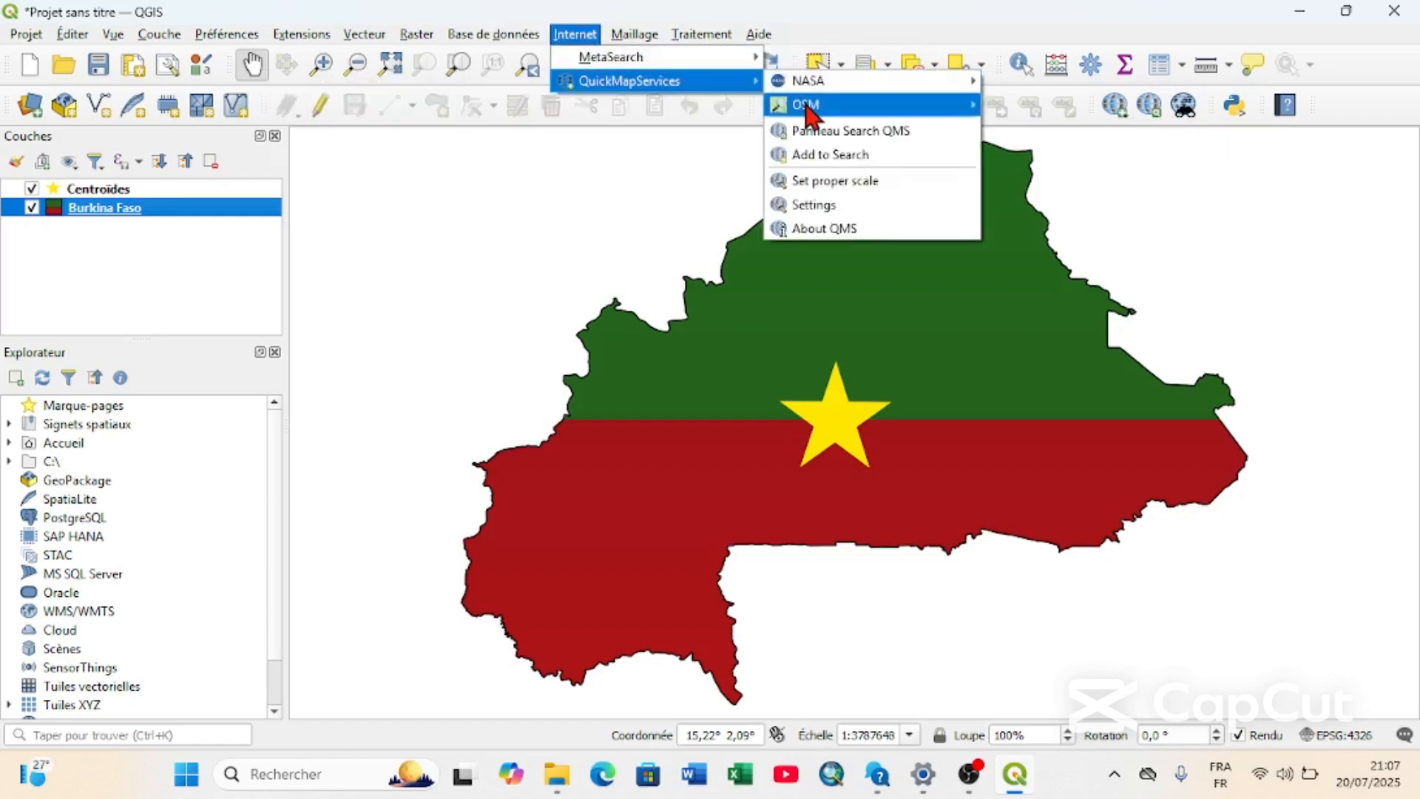
mouse_move(901, 111)
left_click(1047, 111)
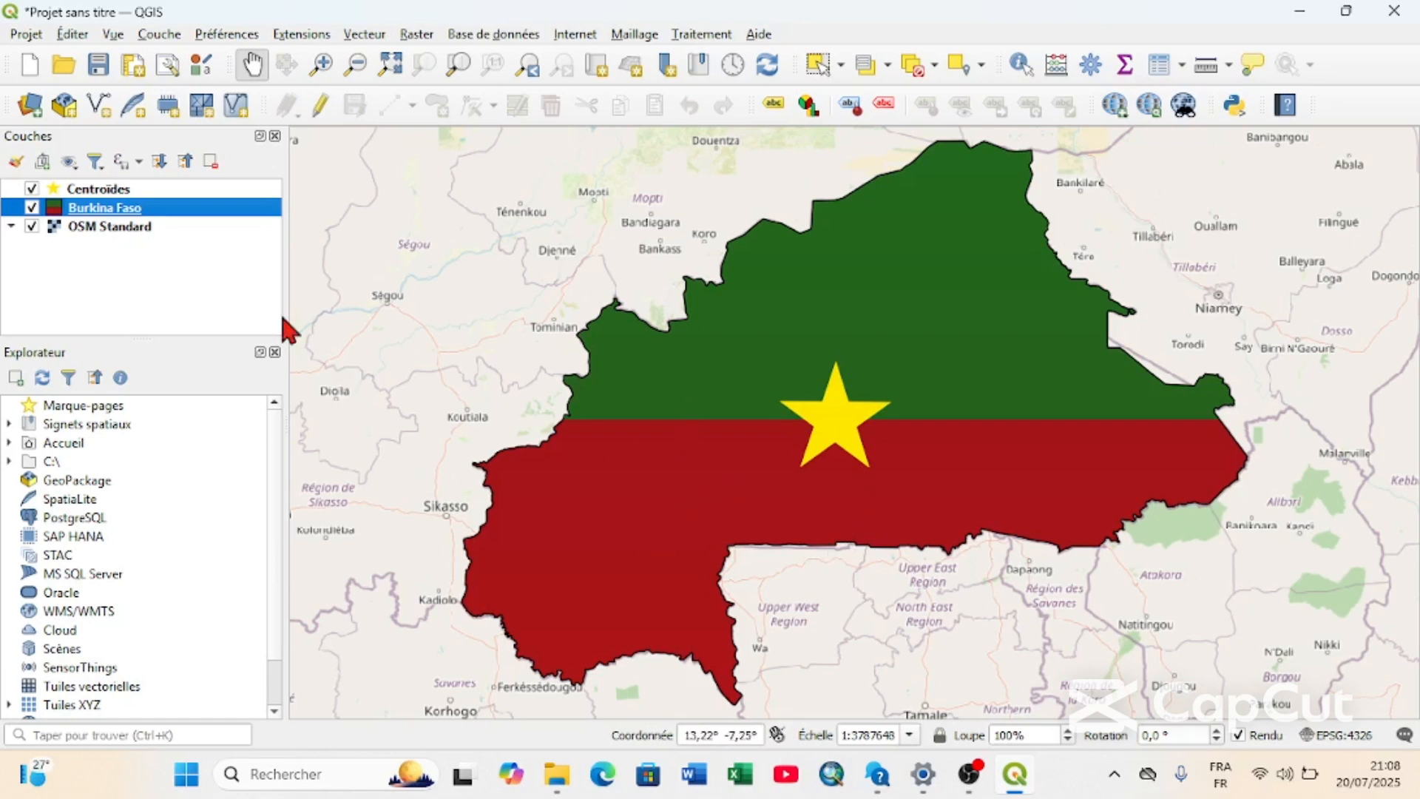
Set the stroke style of the Burkina Faso layer's Remplissage simple to No Line, then apply and accept the layer properties.
right_click(155, 210)
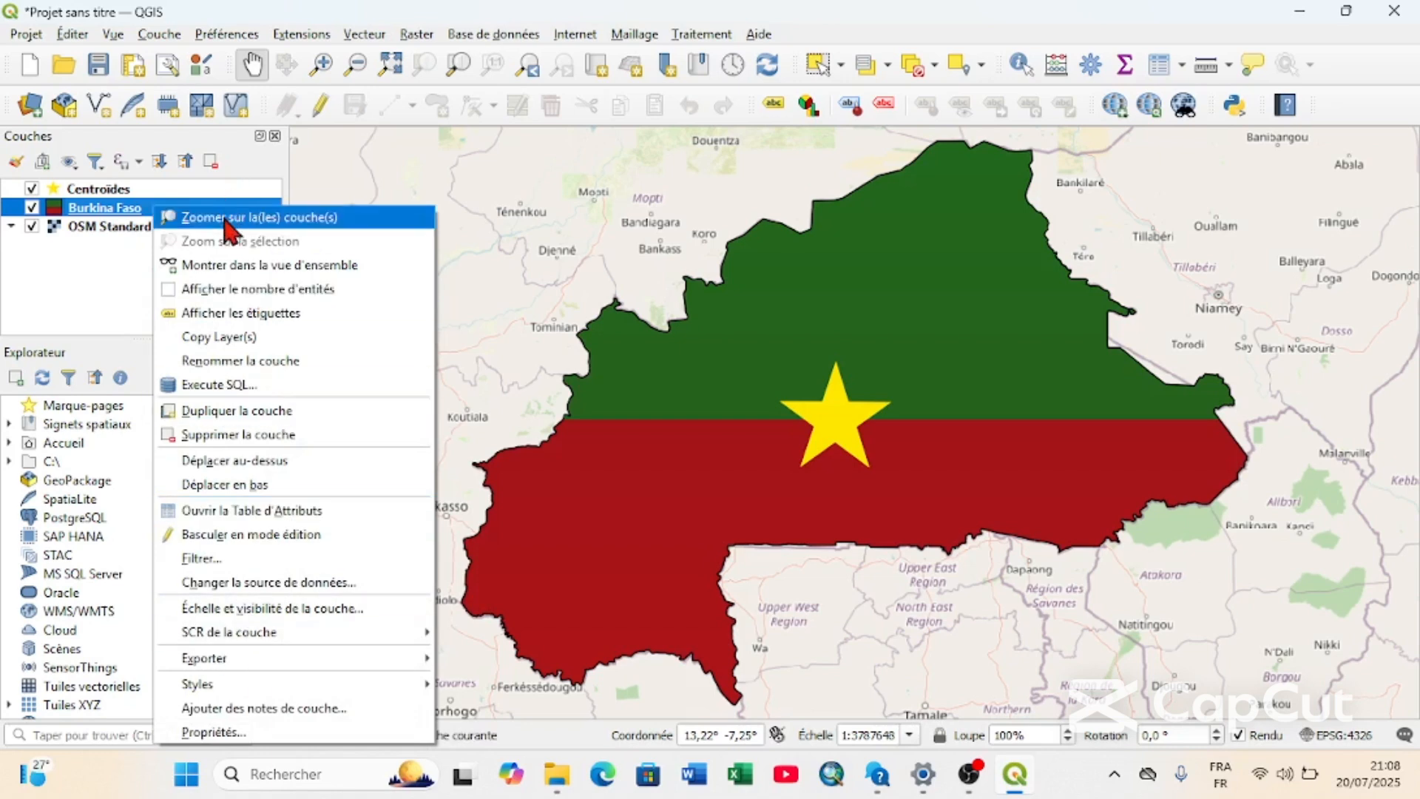
left_click(146, 213)
right_click(182, 222)
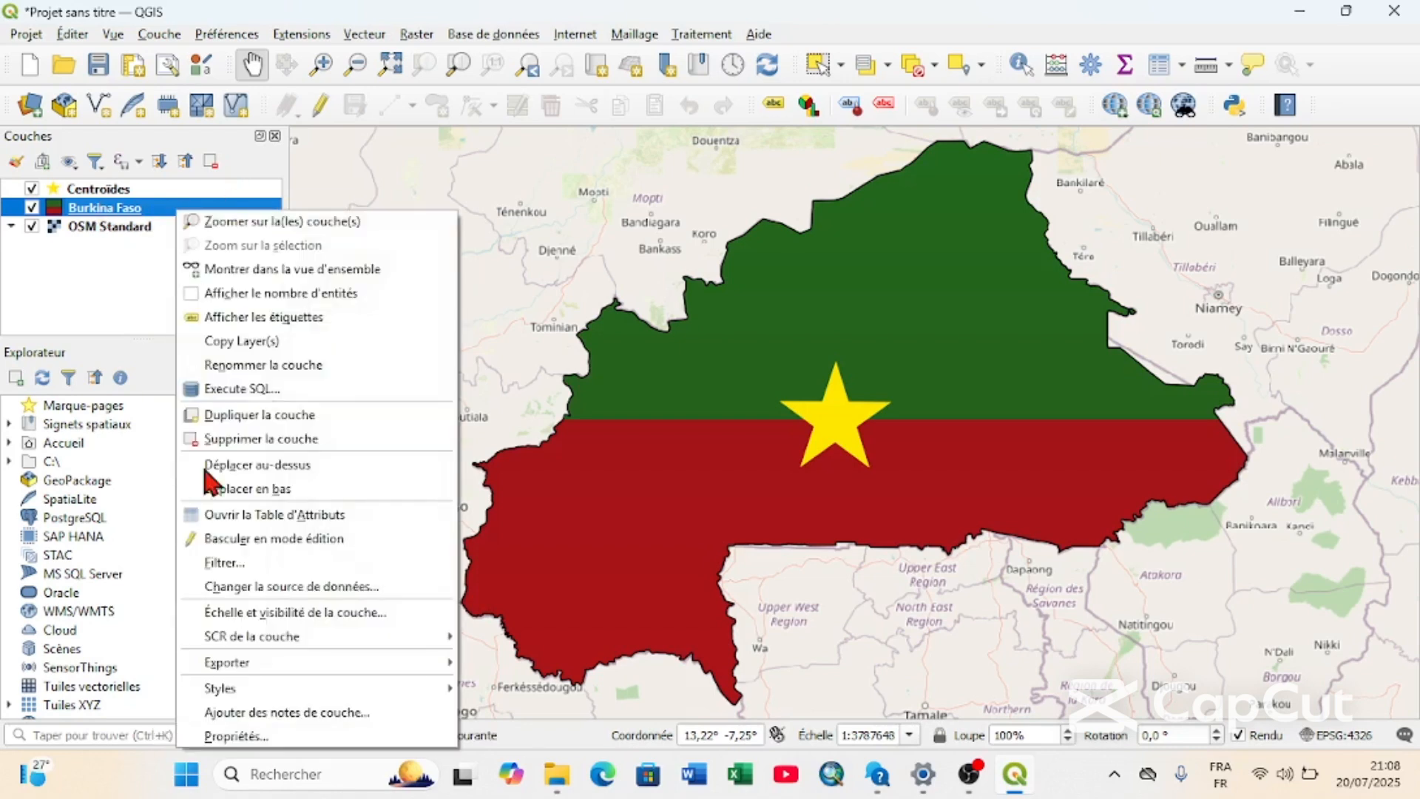
left_click(248, 732)
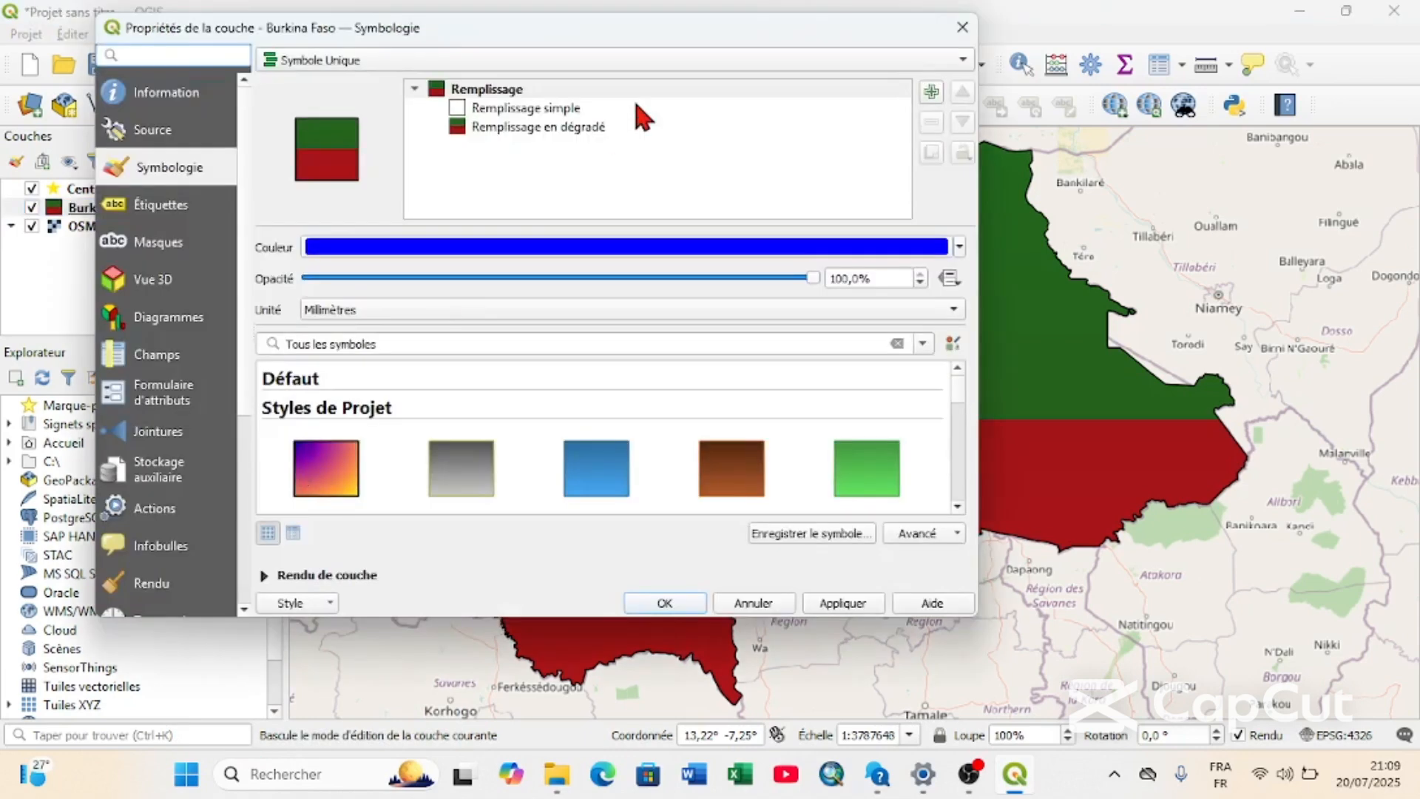
left_click(617, 108)
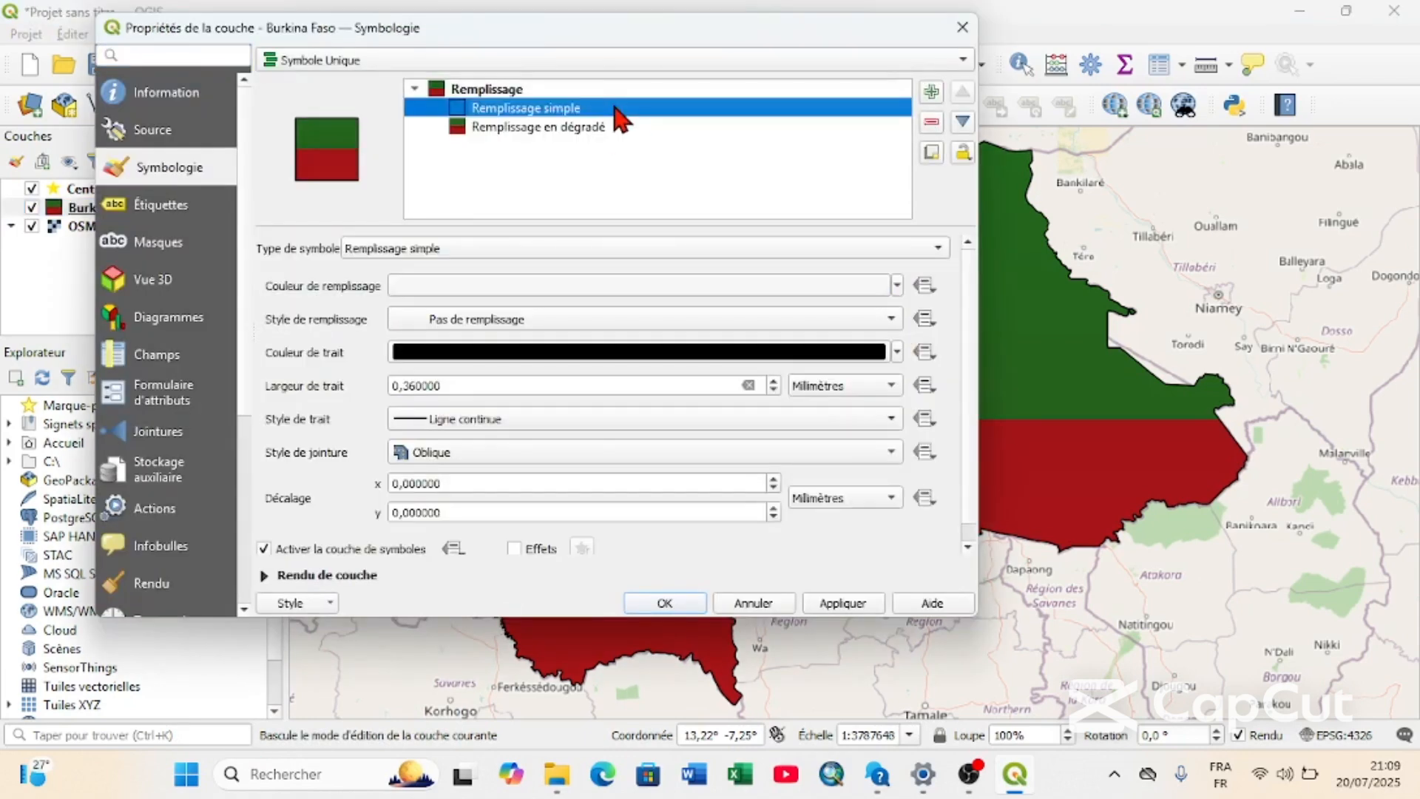
left_click(792, 419)
left_click(773, 440)
left_click(842, 603)
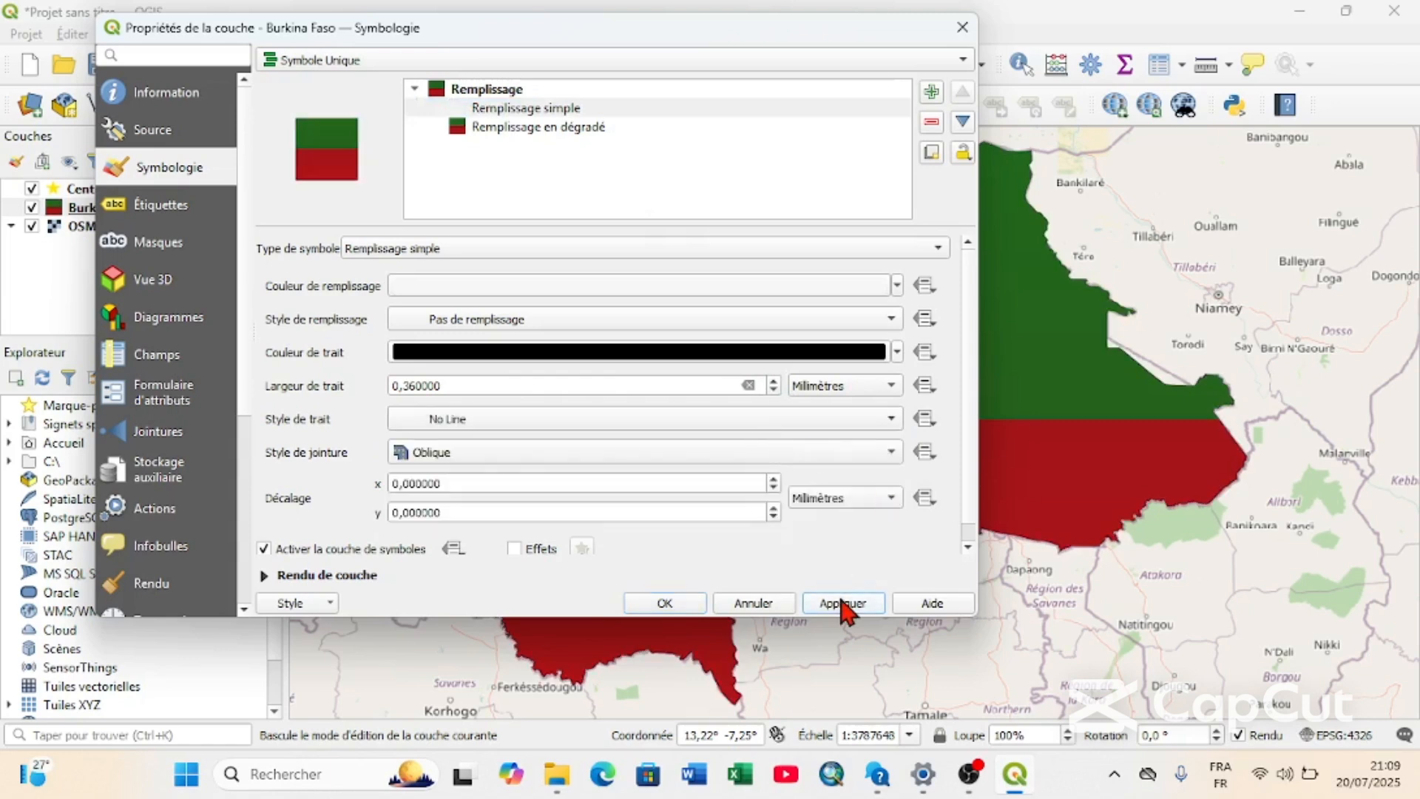
left_click(660, 602)
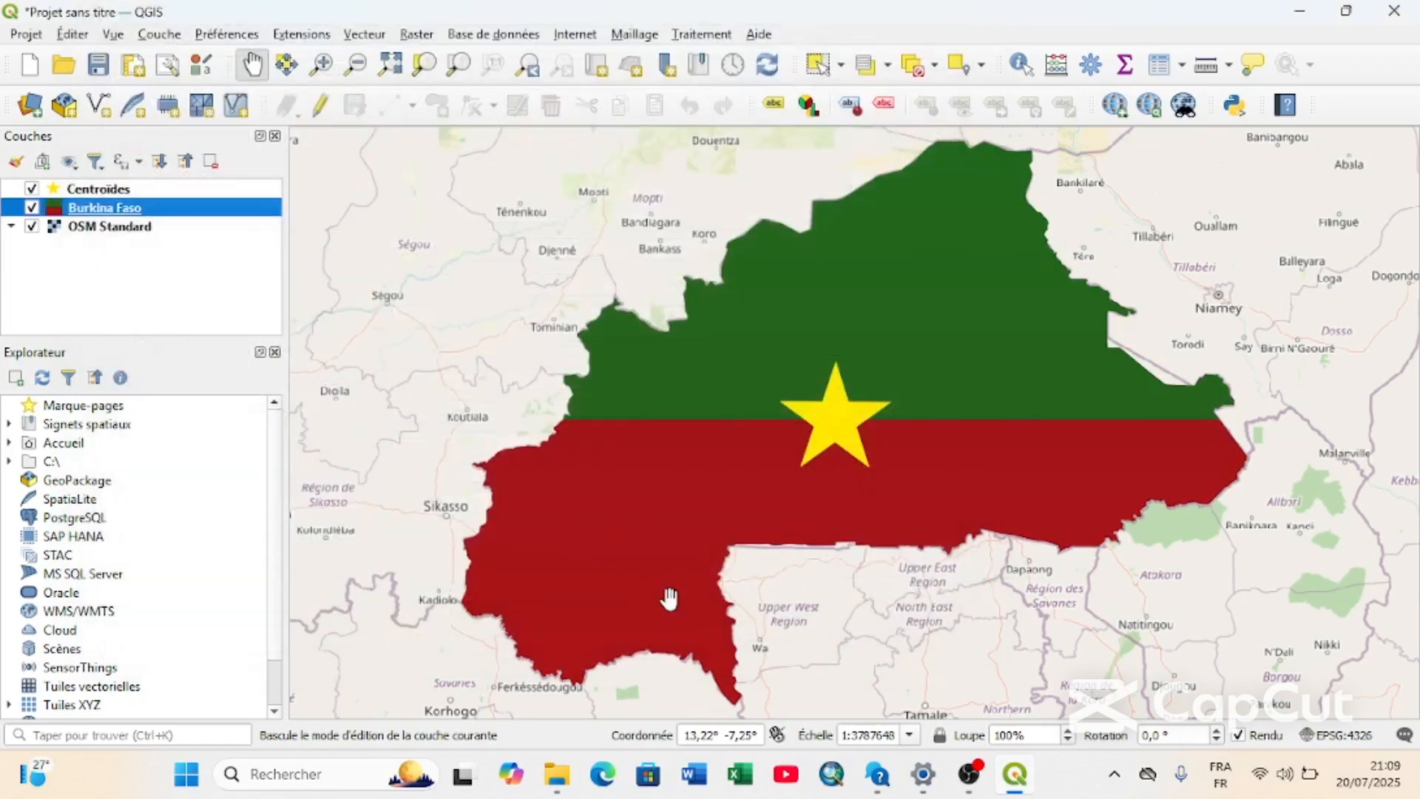
Create a print layout titled Burkina and draw a map item that nearly fills its page, leaving a margin.
left_click(133, 67)
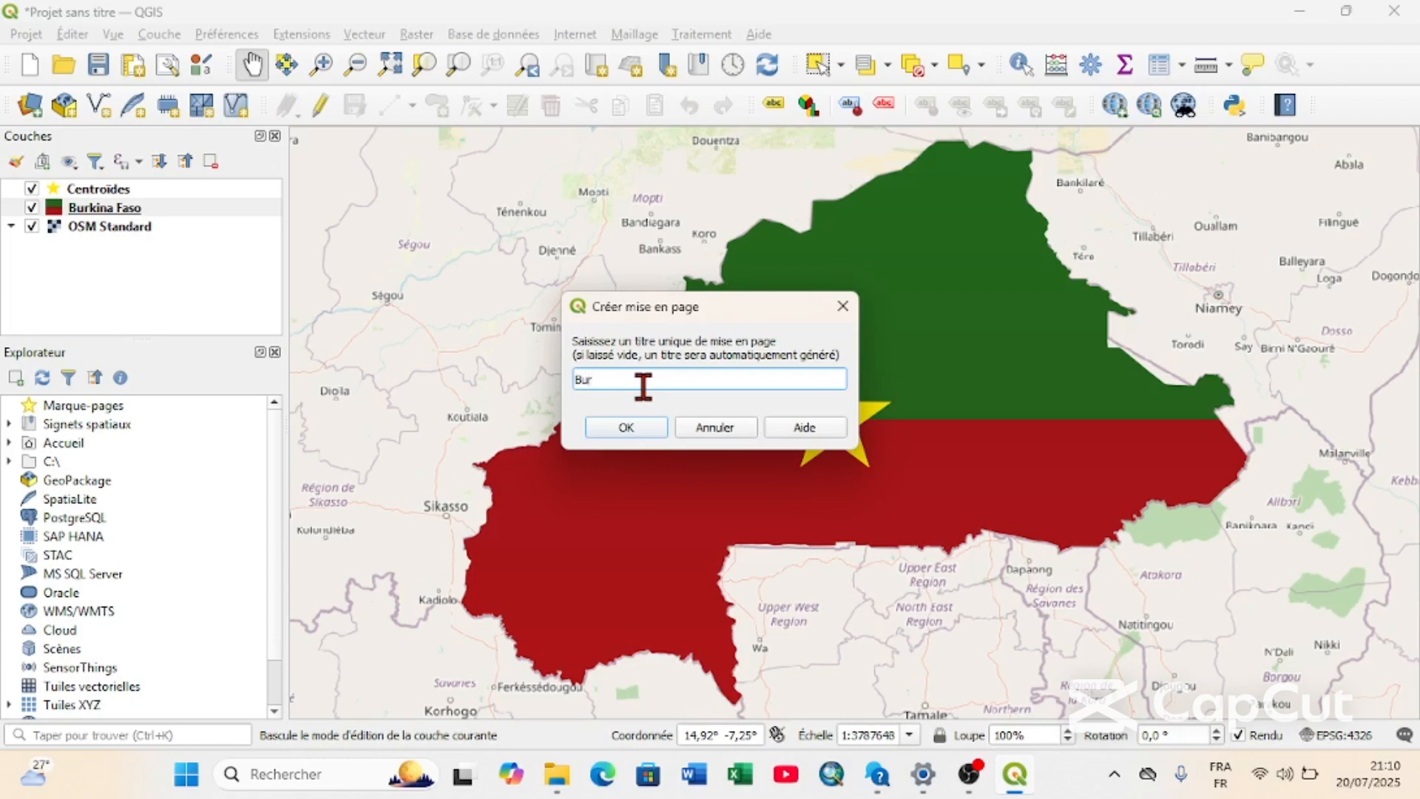
left_click(651, 429)
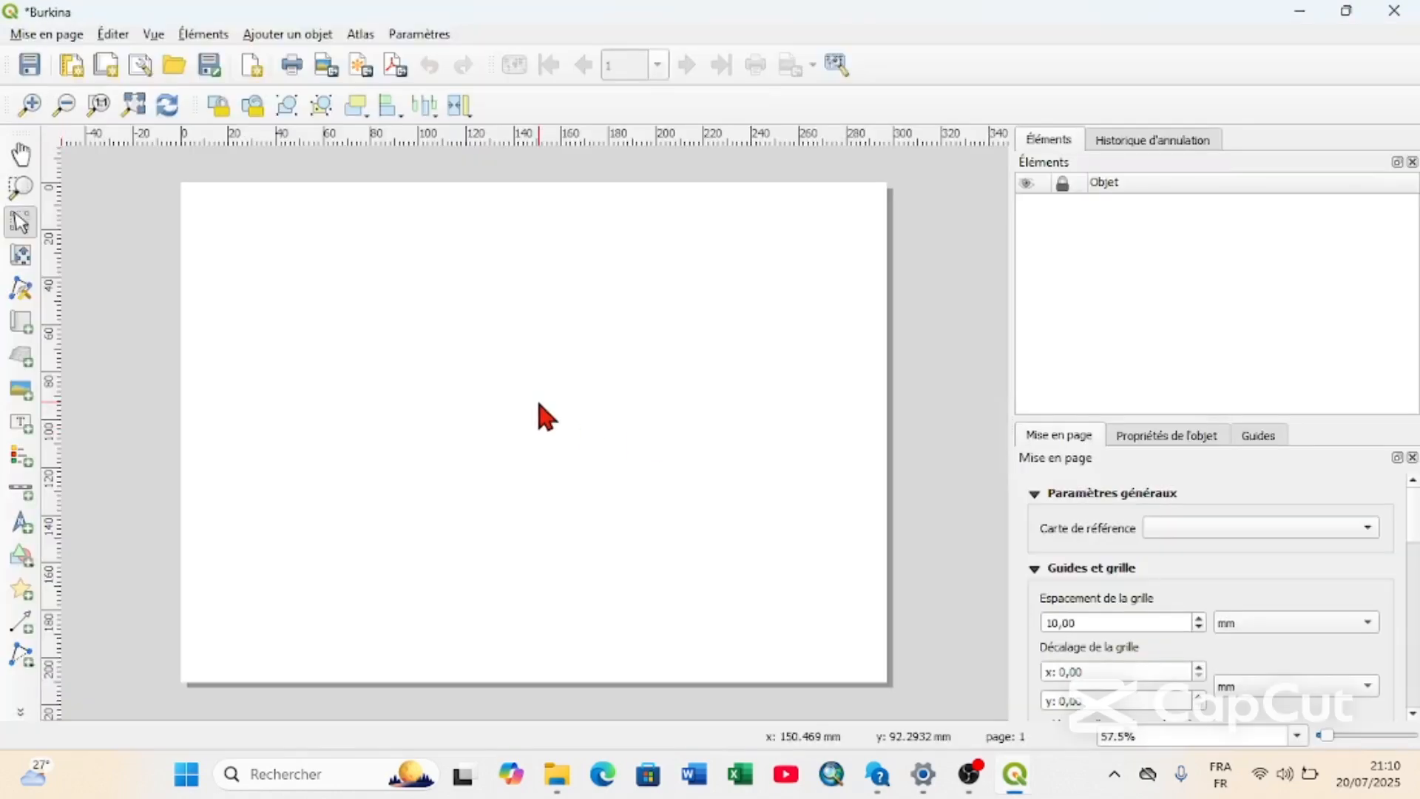
left_click(26, 326)
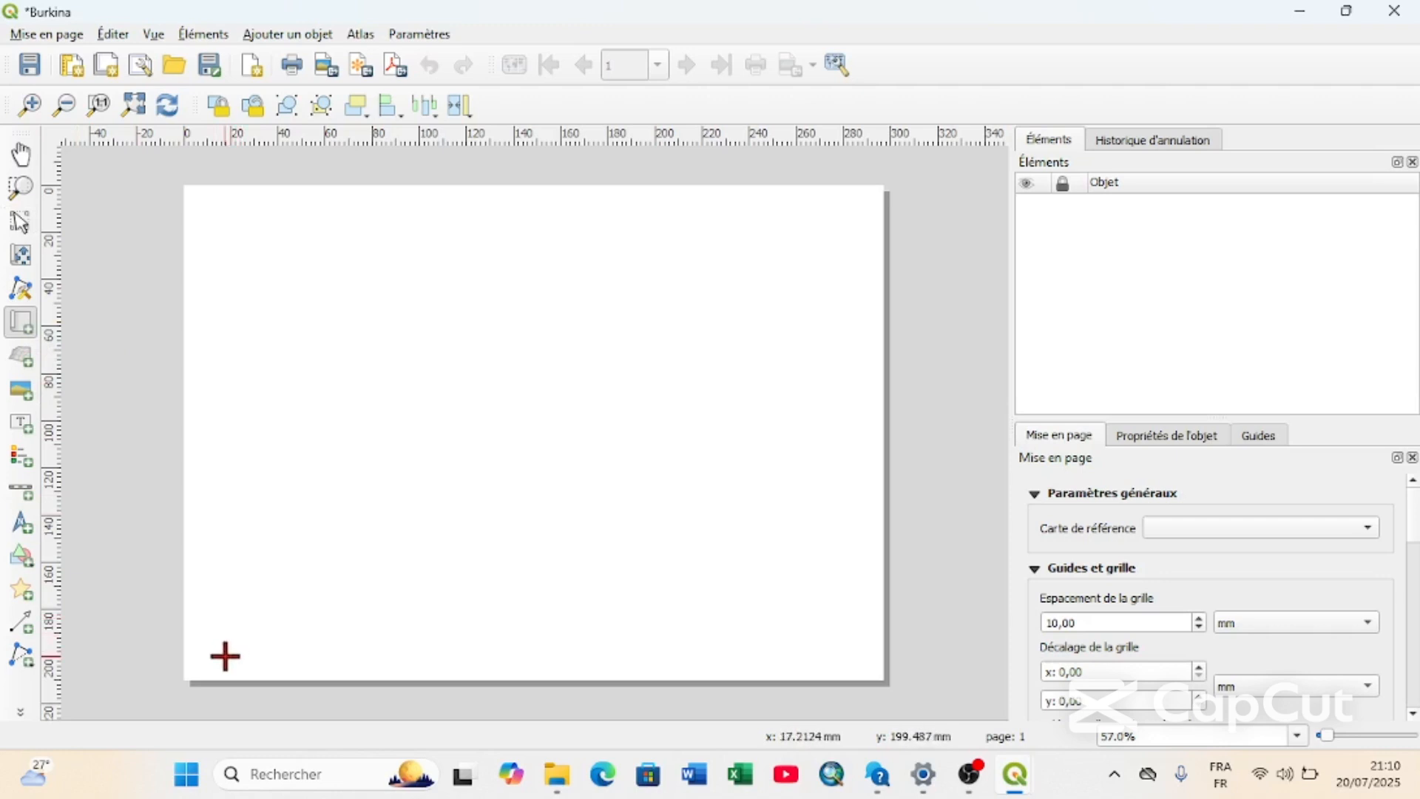
left_click_drag(224, 604, 841, 233)
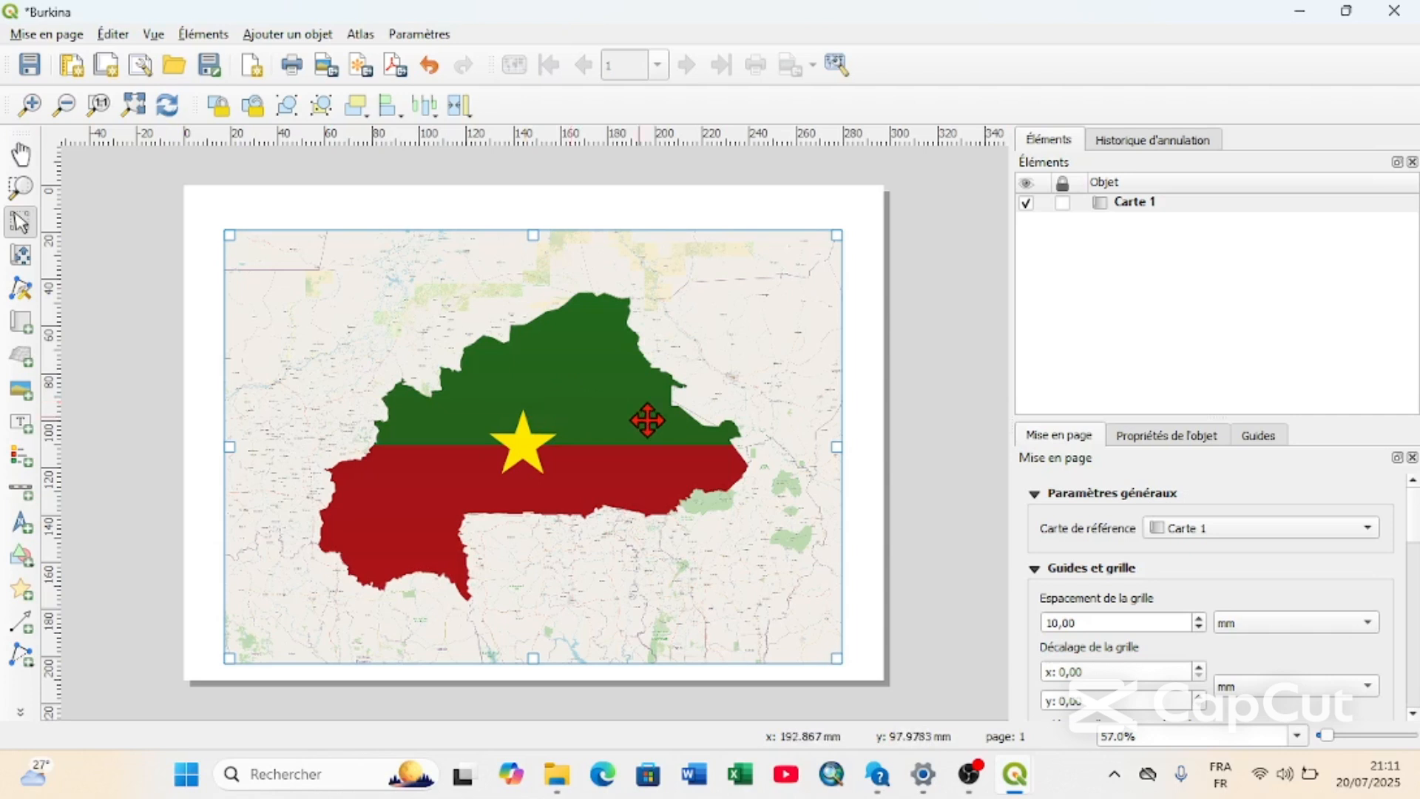
Set the layout map's scale to 3051439 and enable its frame (Cadre).
left_click(1176, 436)
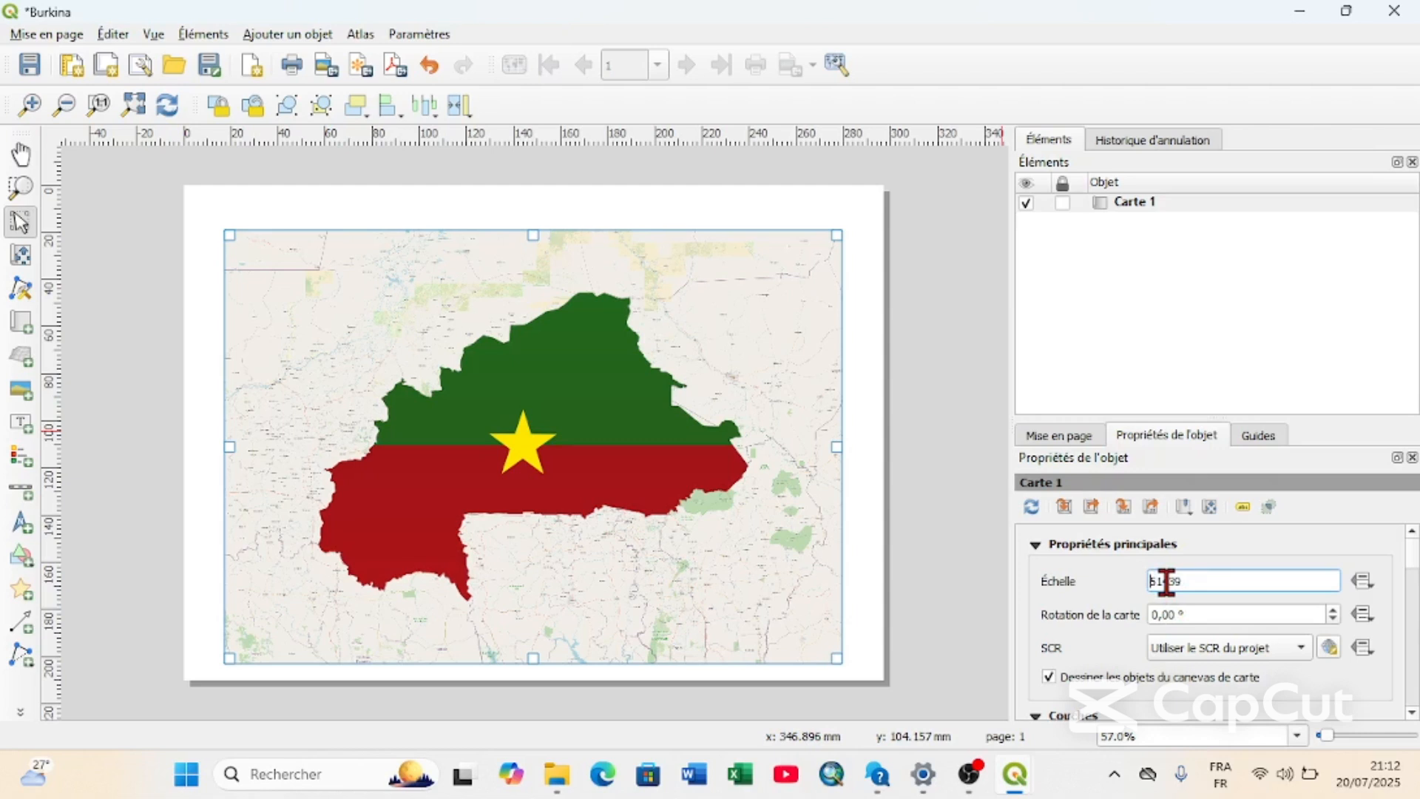
left_click(762, 461)
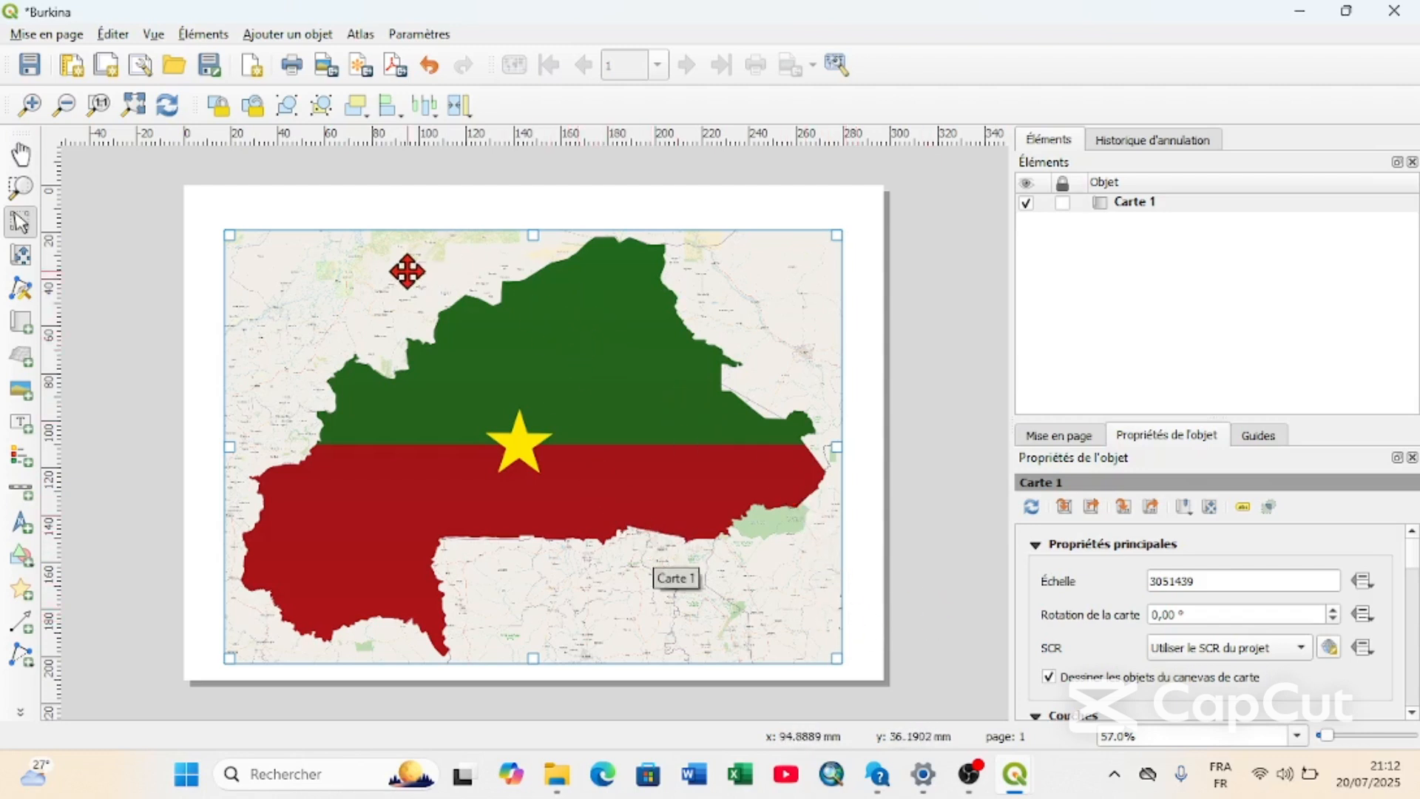
scroll(1063, 625, "down", 5)
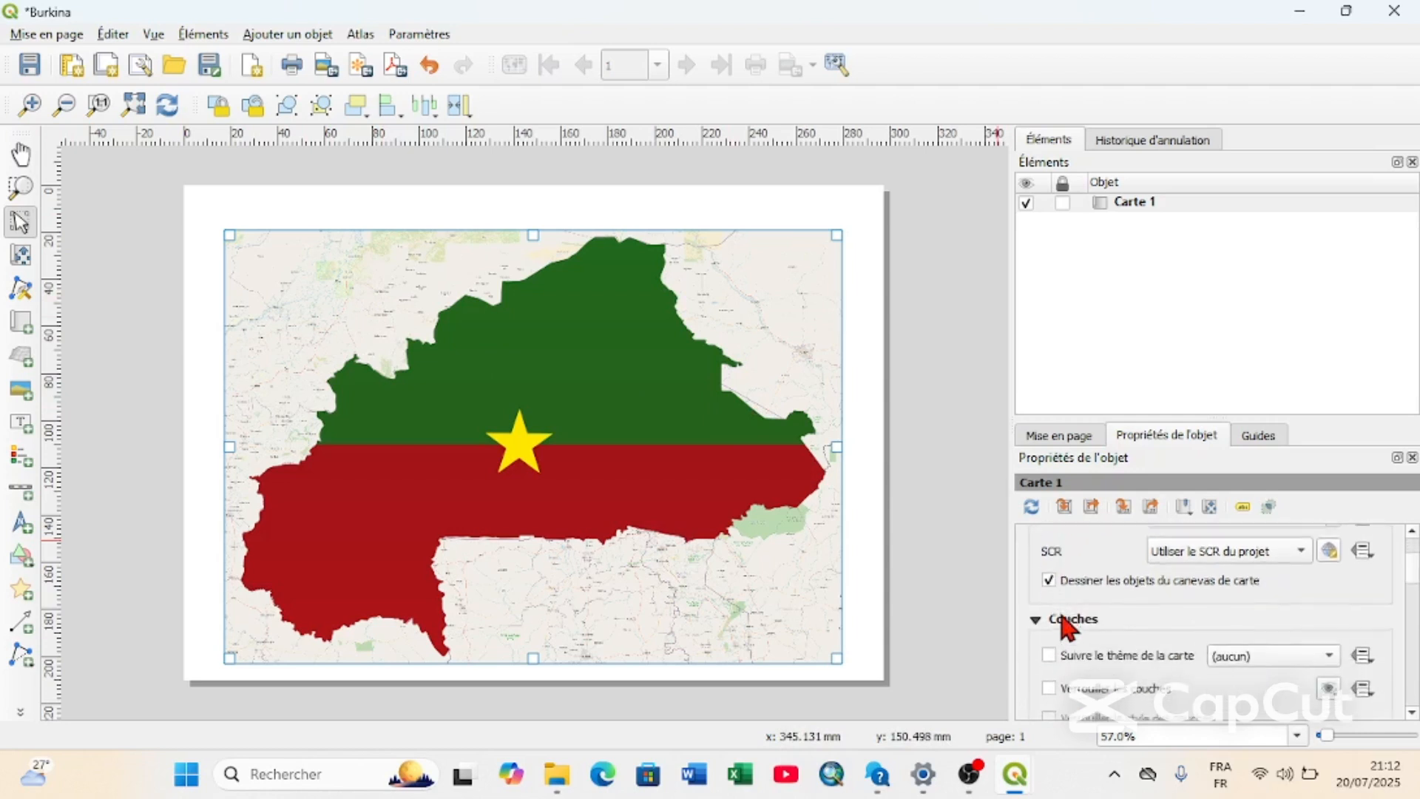
scroll(1064, 636, "down", 8)
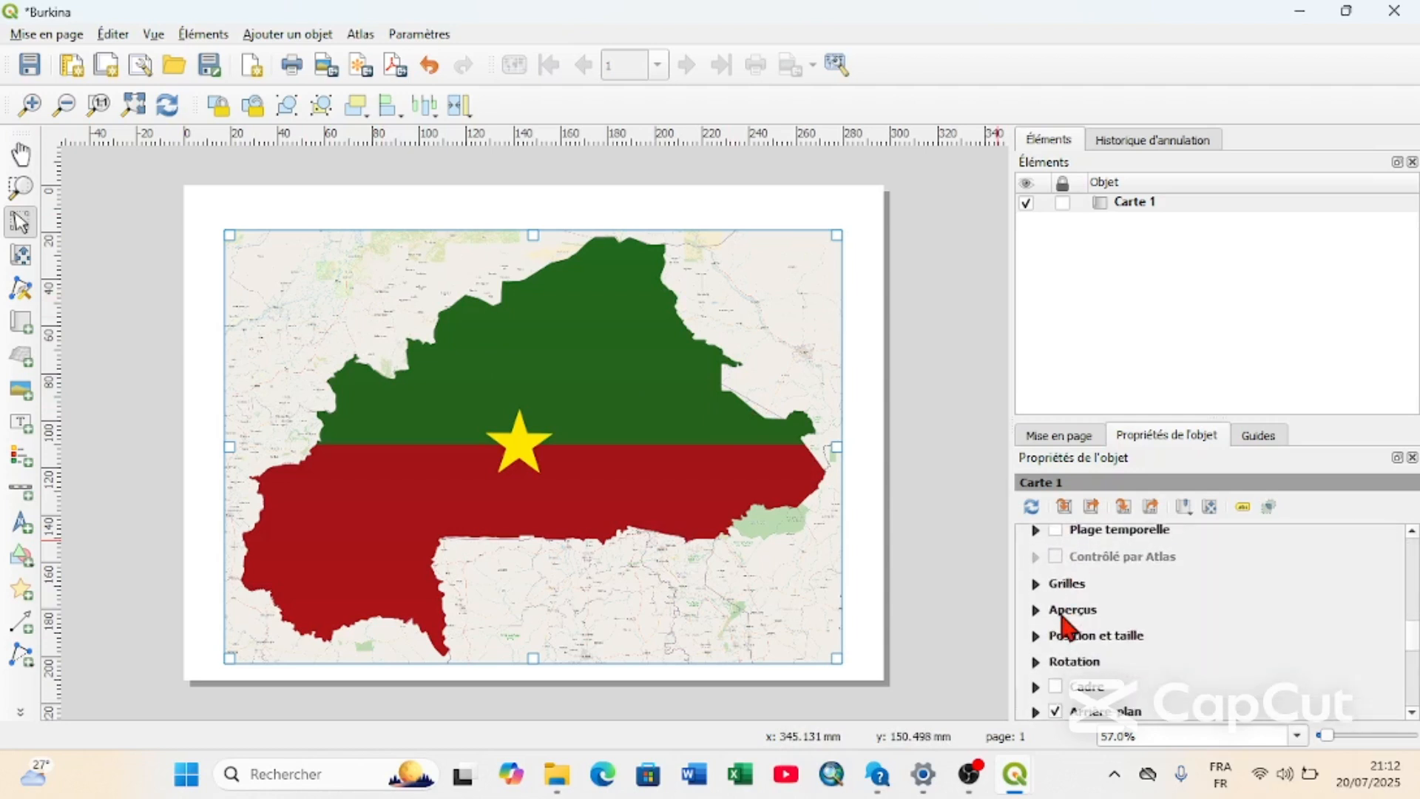
left_click(1056, 651)
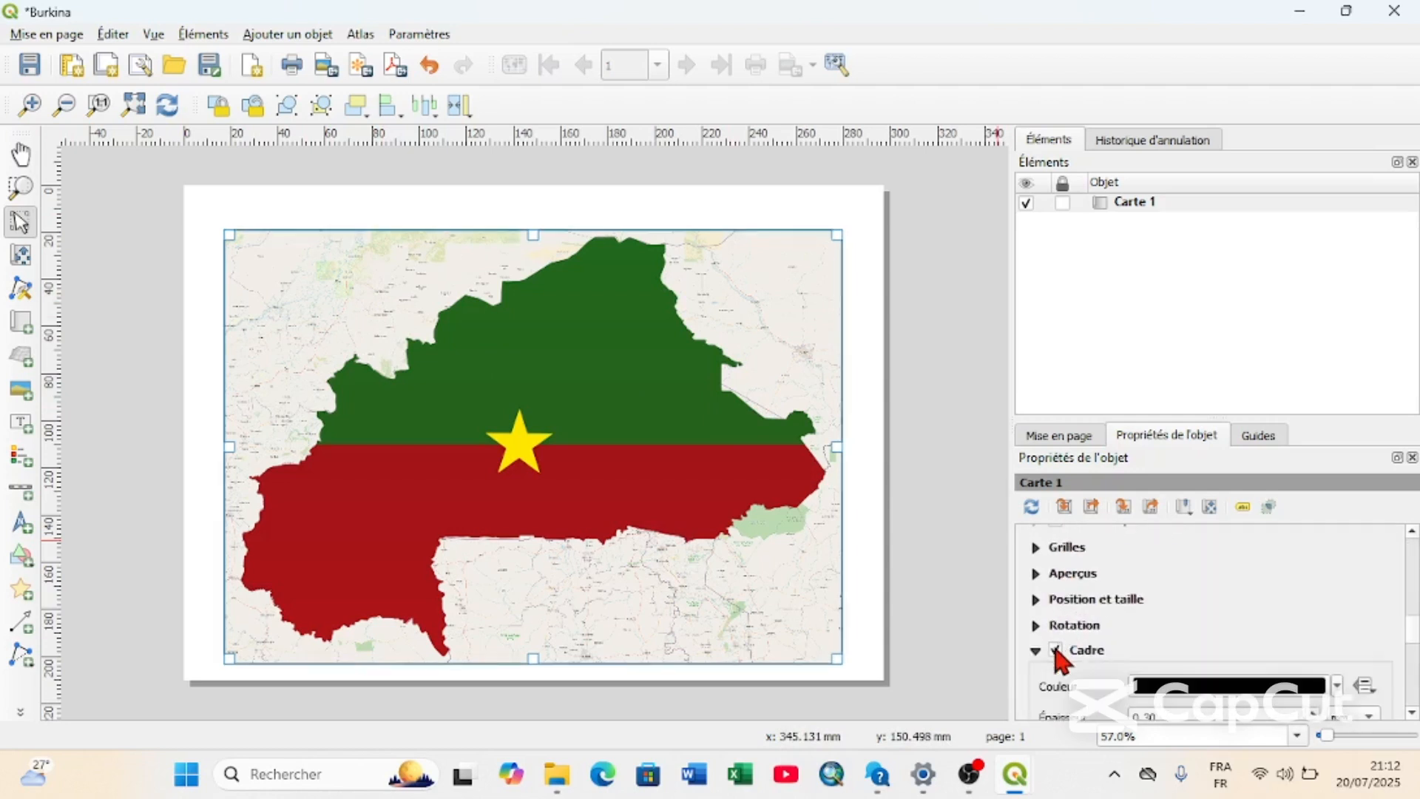
Add a grid to the layout map and set its X and Y intervals to 1 map unit.
left_click(1040, 542)
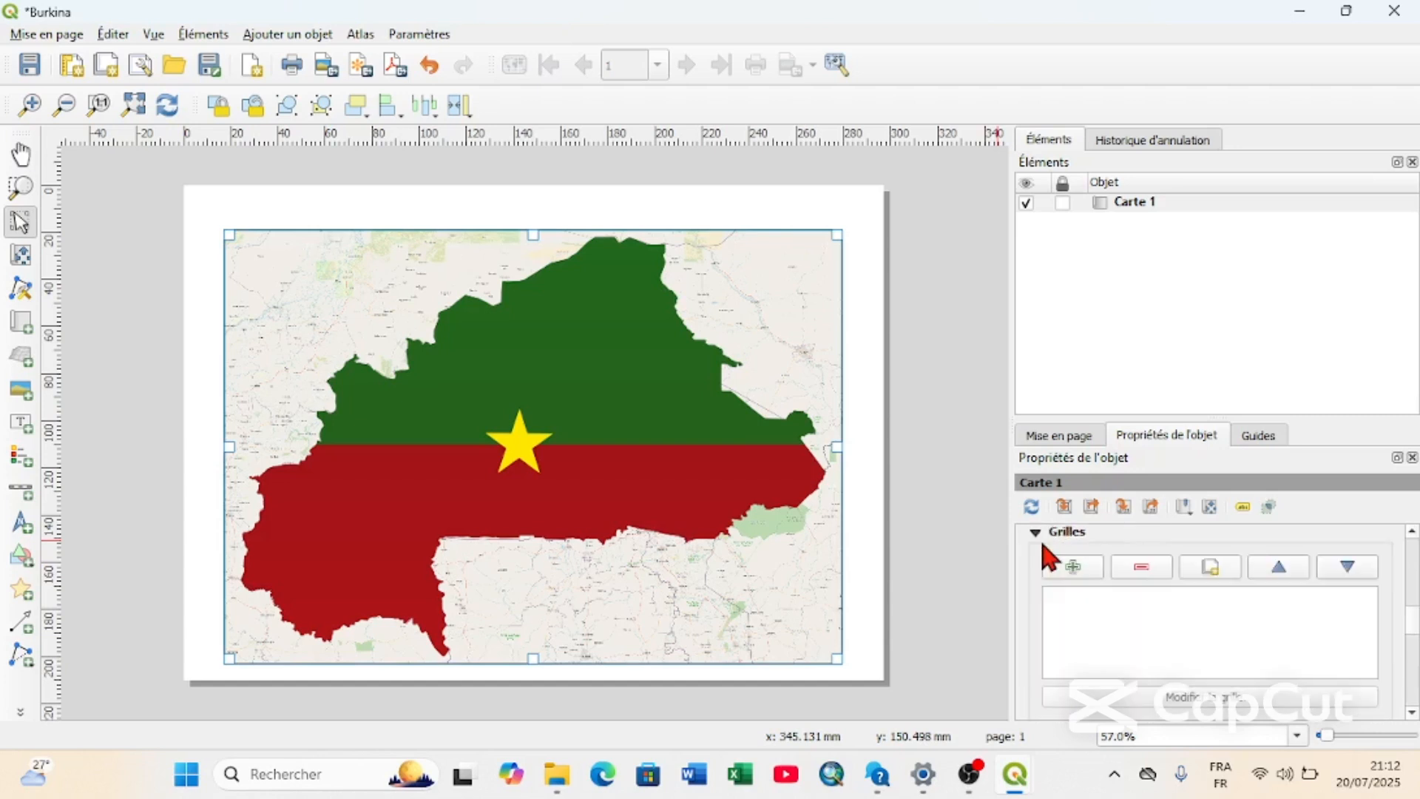
left_click(1073, 566)
left_click(1080, 595)
left_click(1181, 697)
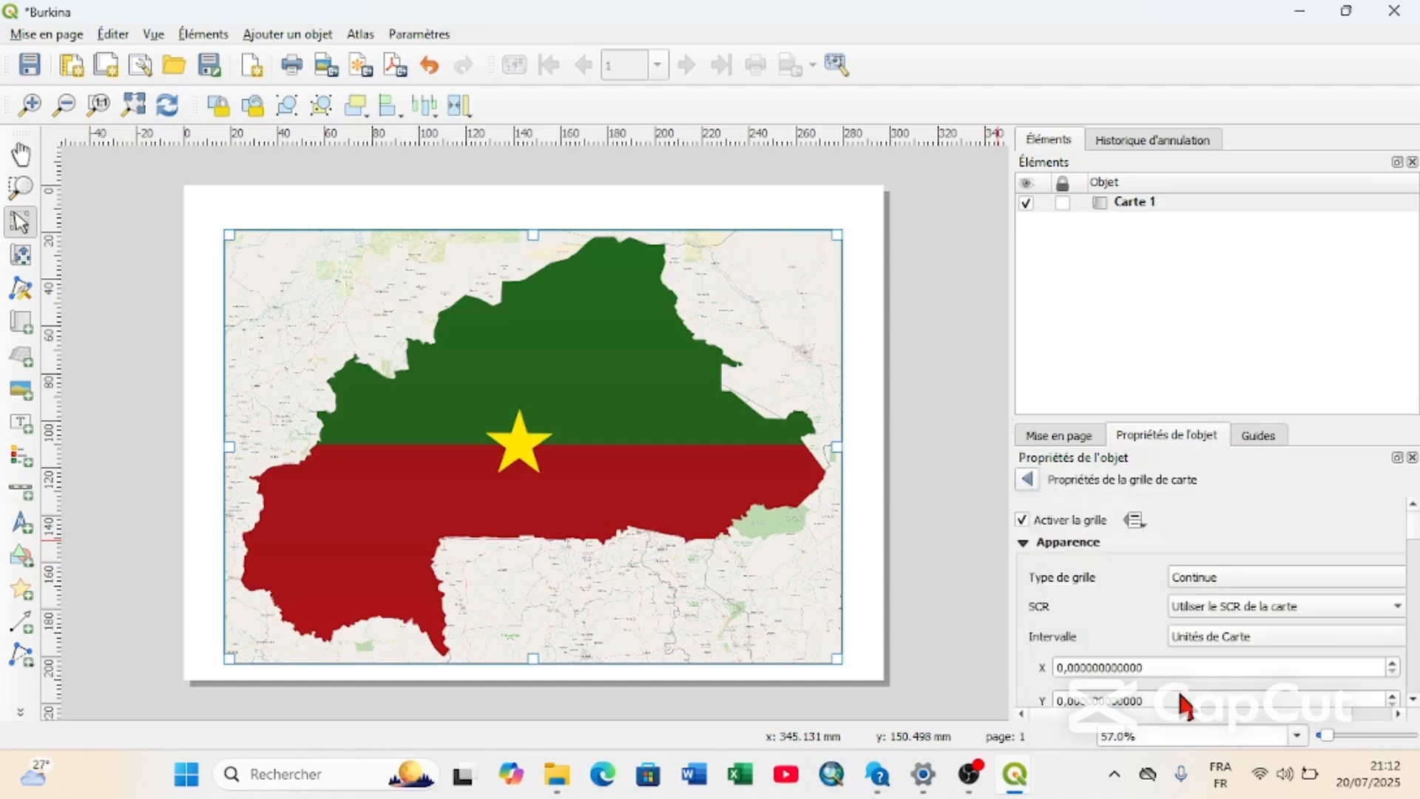
left_click(1392, 664)
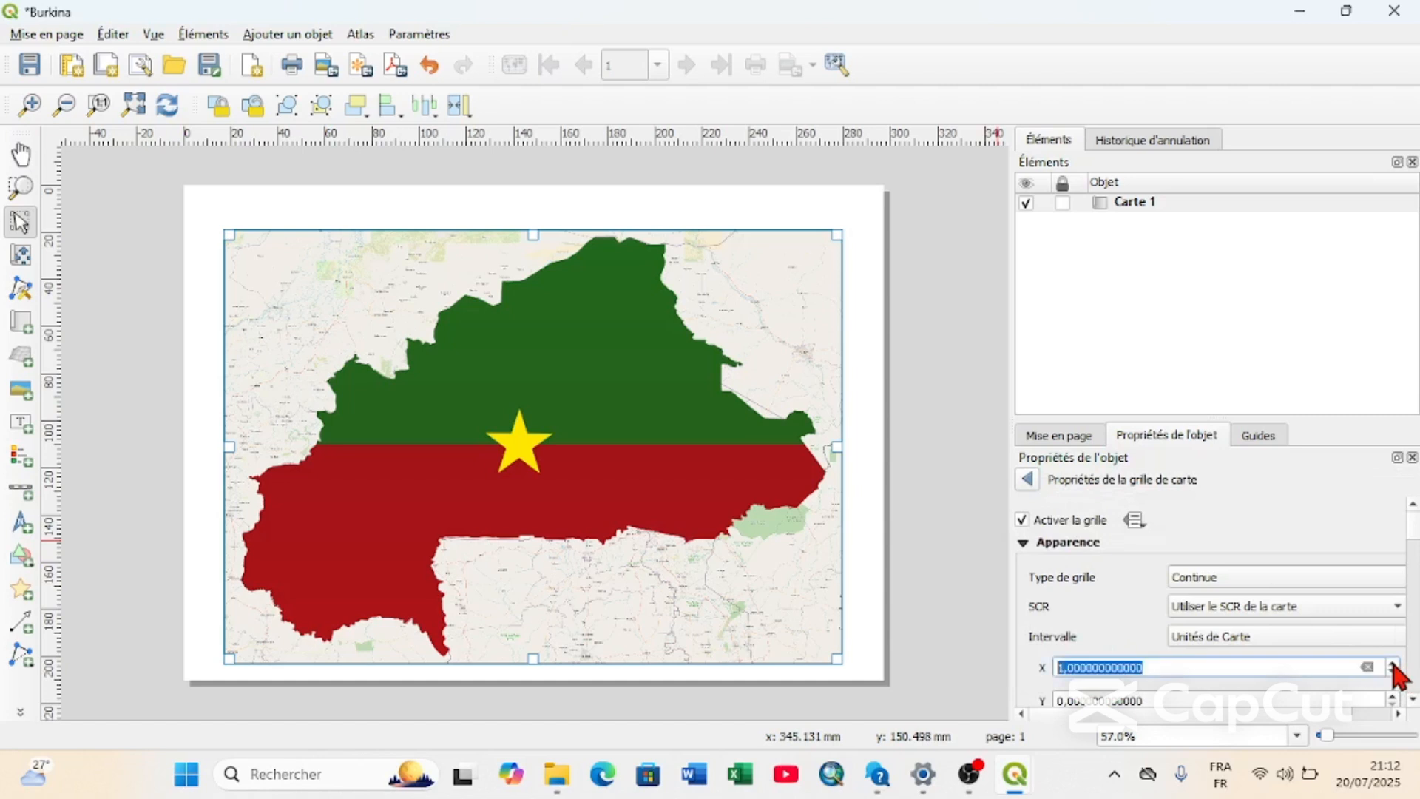
scroll(1036, 676, "down", 2)
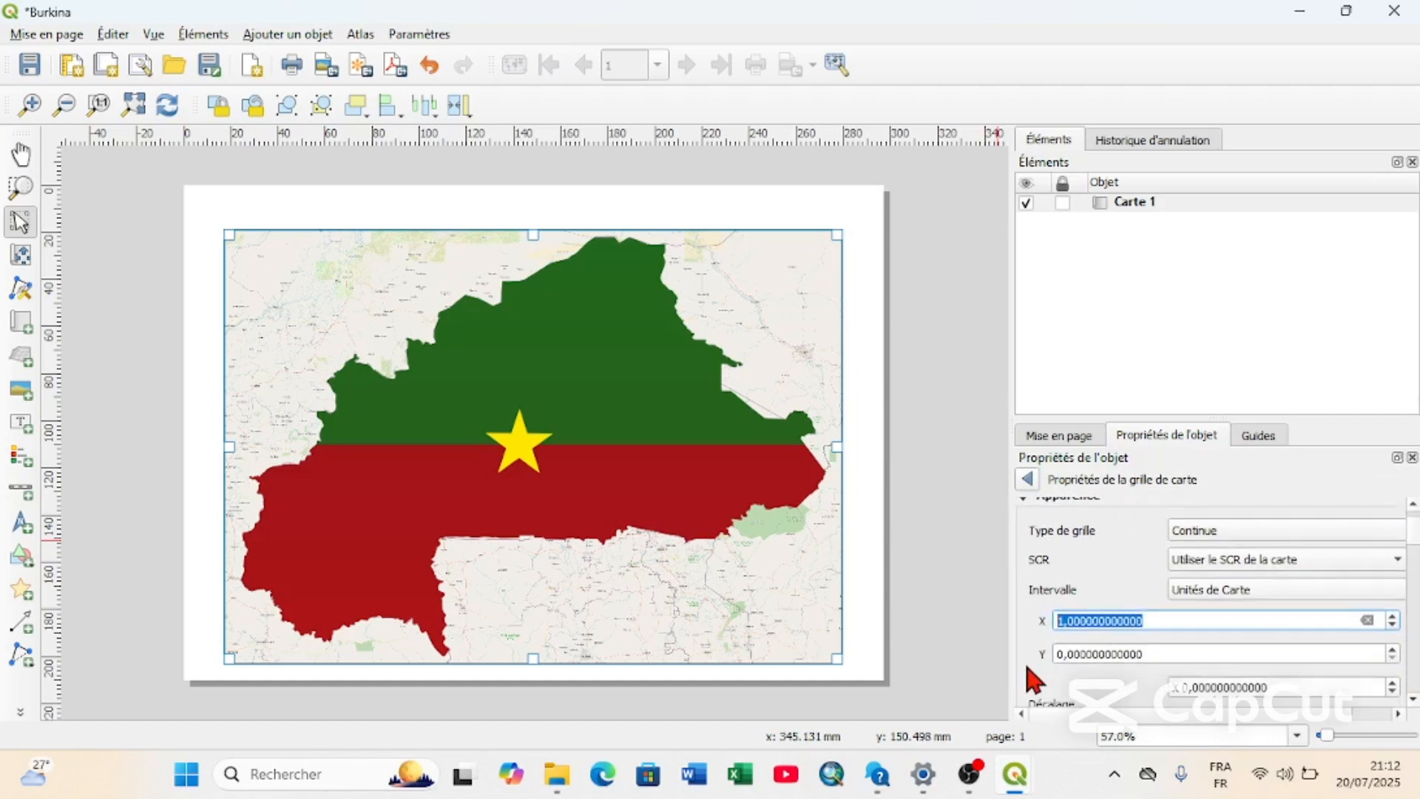
left_click(1394, 649)
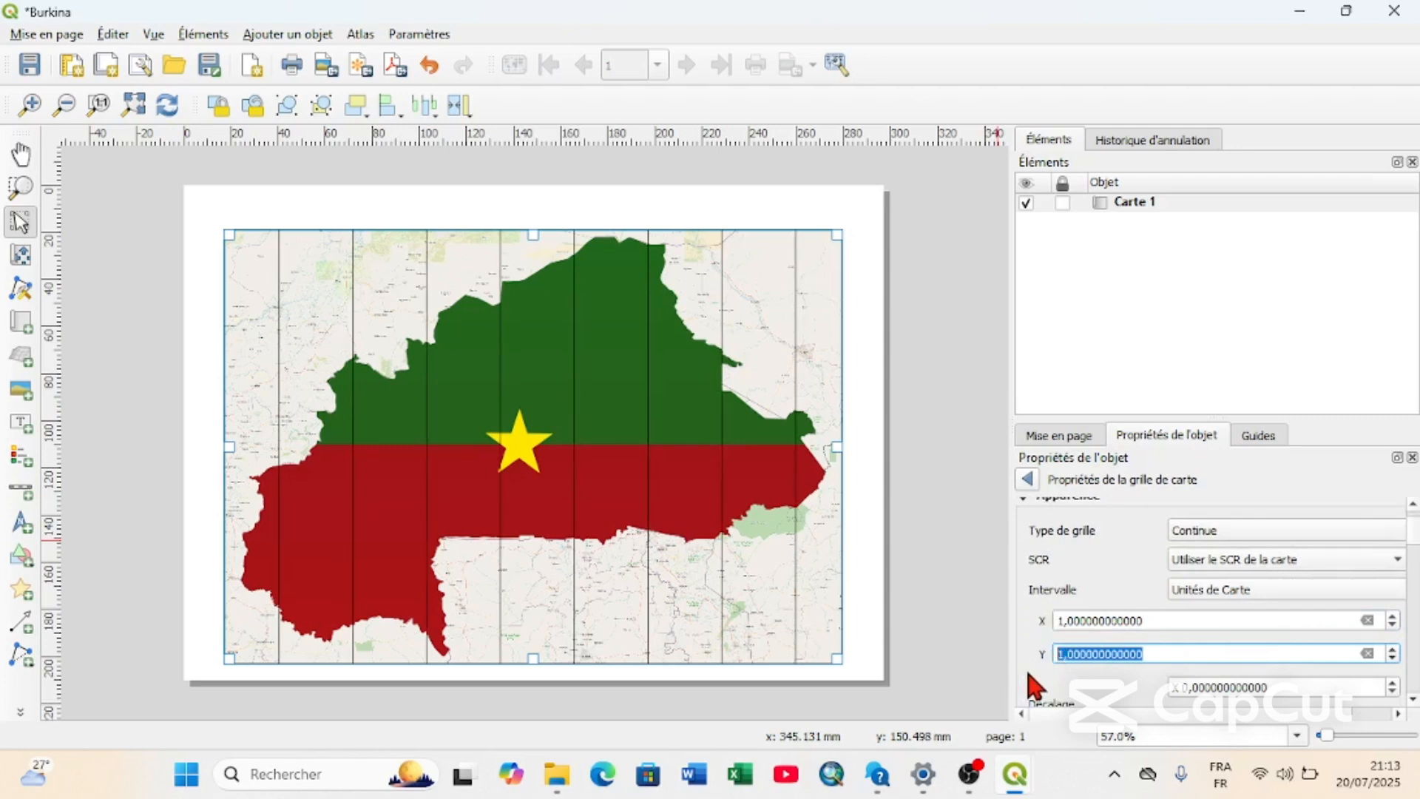
Open the line style settings of the map grid and select its Ligne simple symbol layer.
scroll(1026, 663, "down", 4)
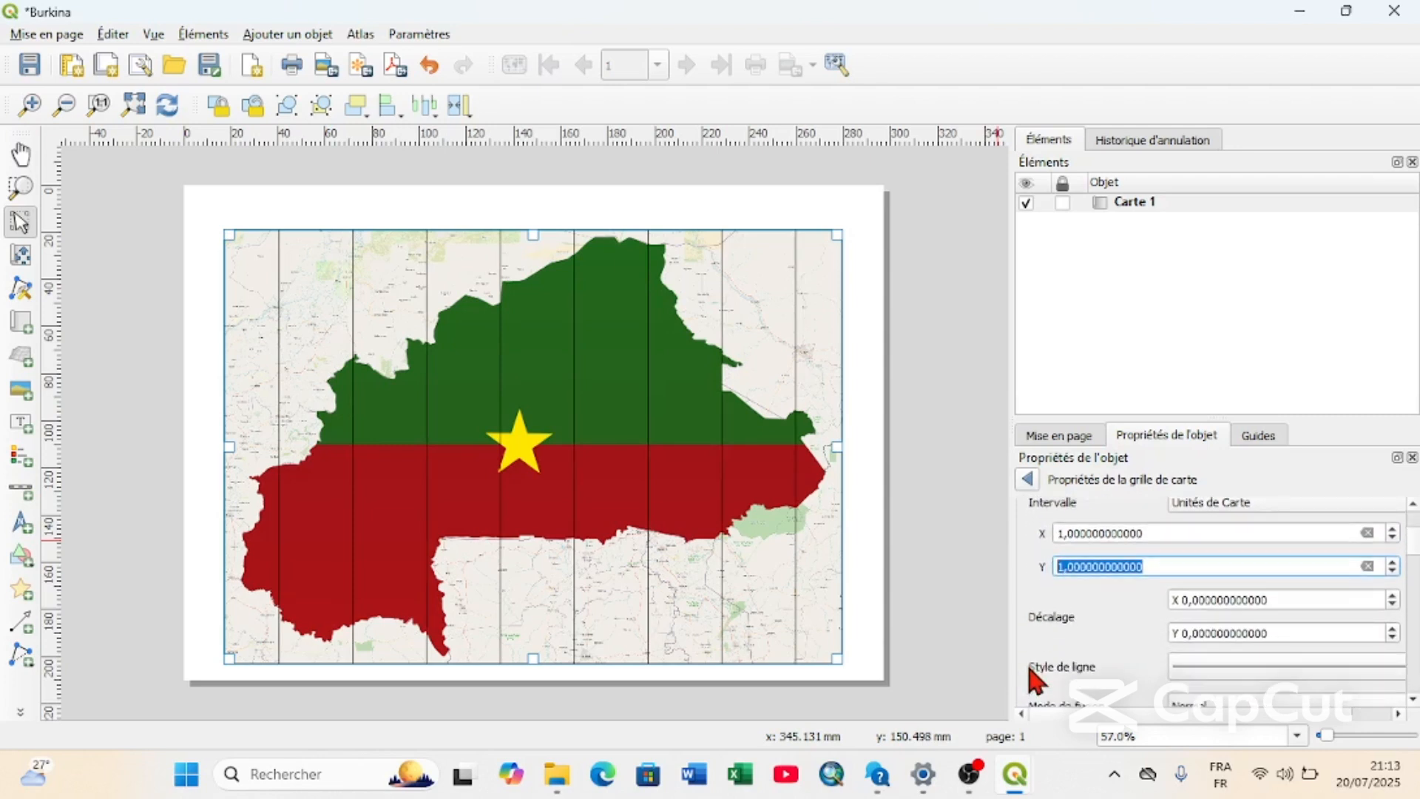
left_click(1103, 645)
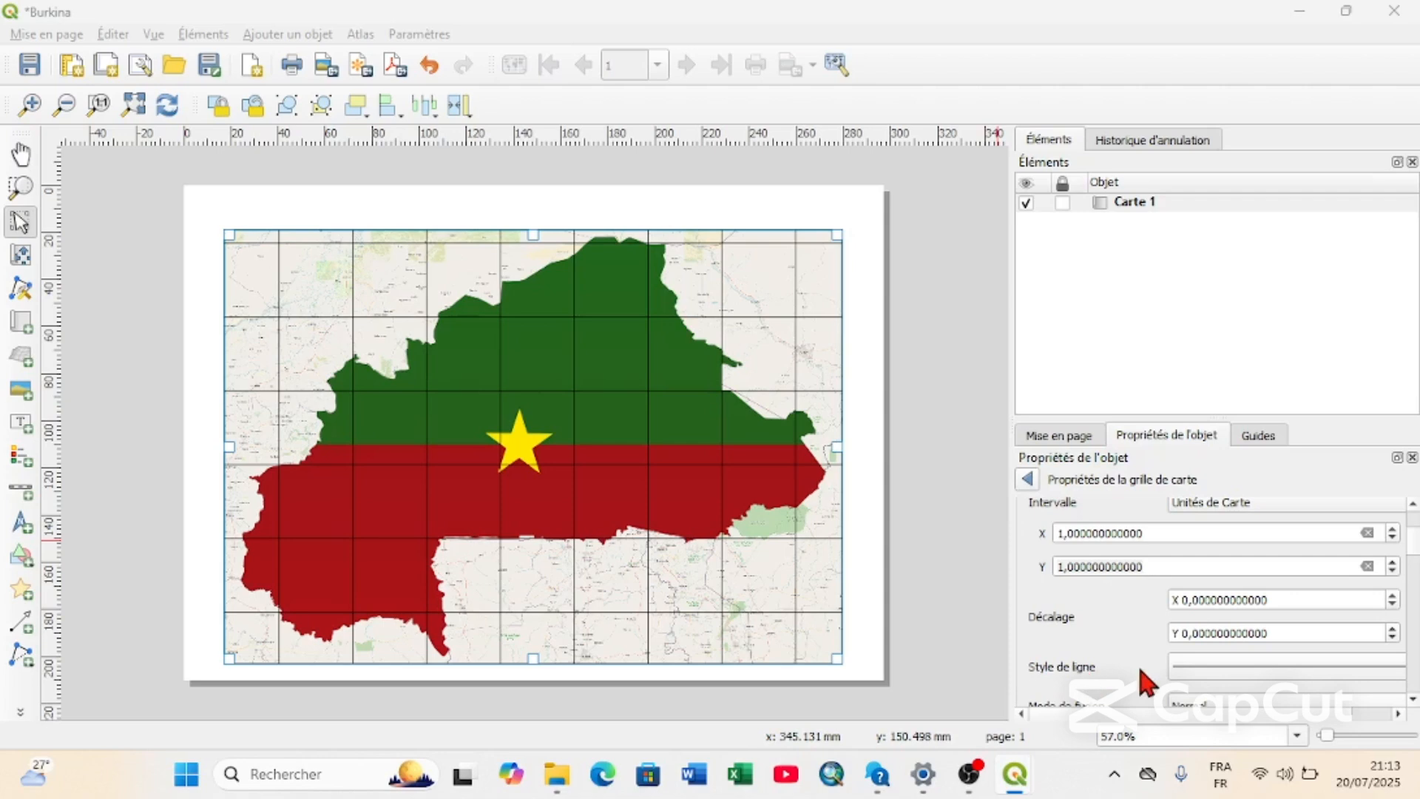
scroll(1139, 669, "down", 2)
scroll(1146, 673, "down", 2)
left_click(1268, 609)
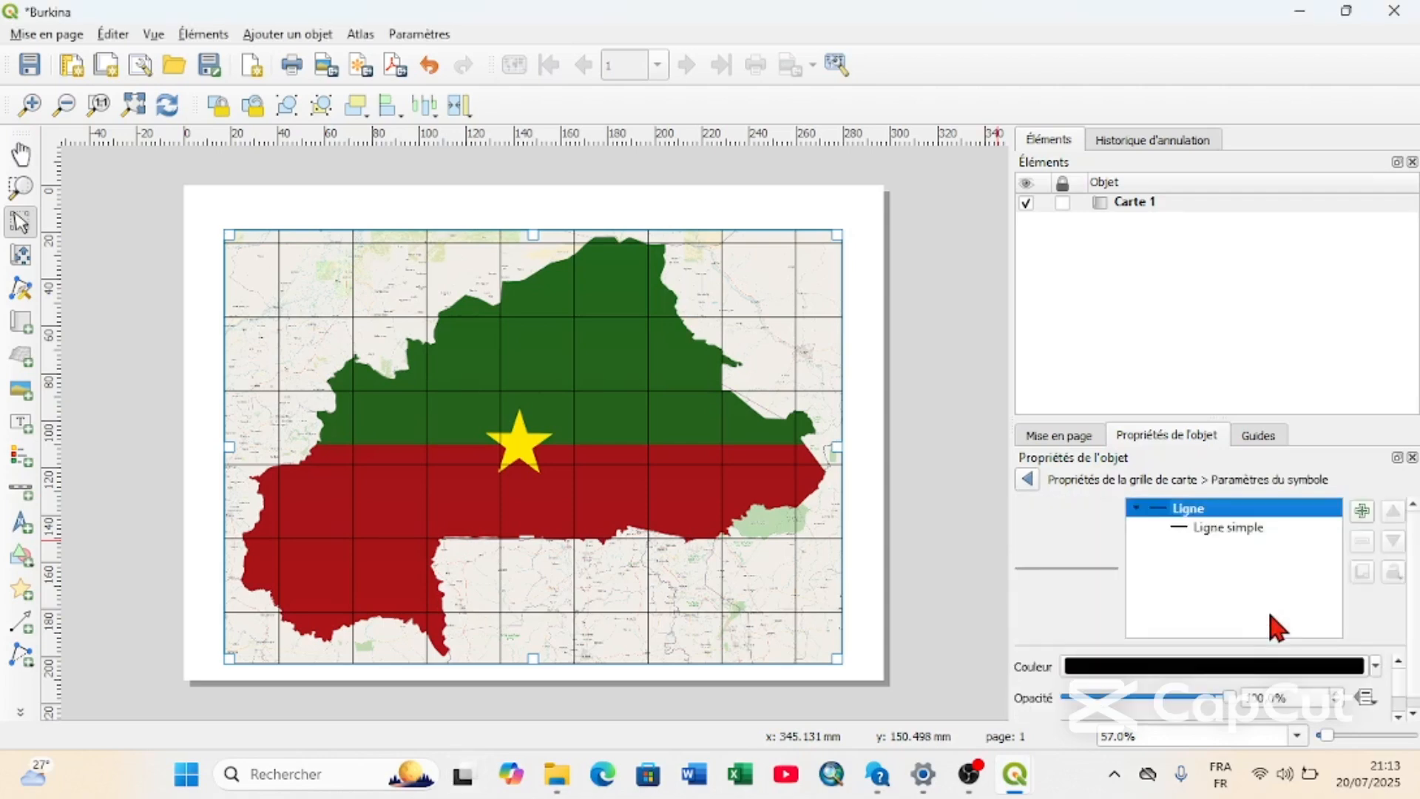
left_click(1214, 527)
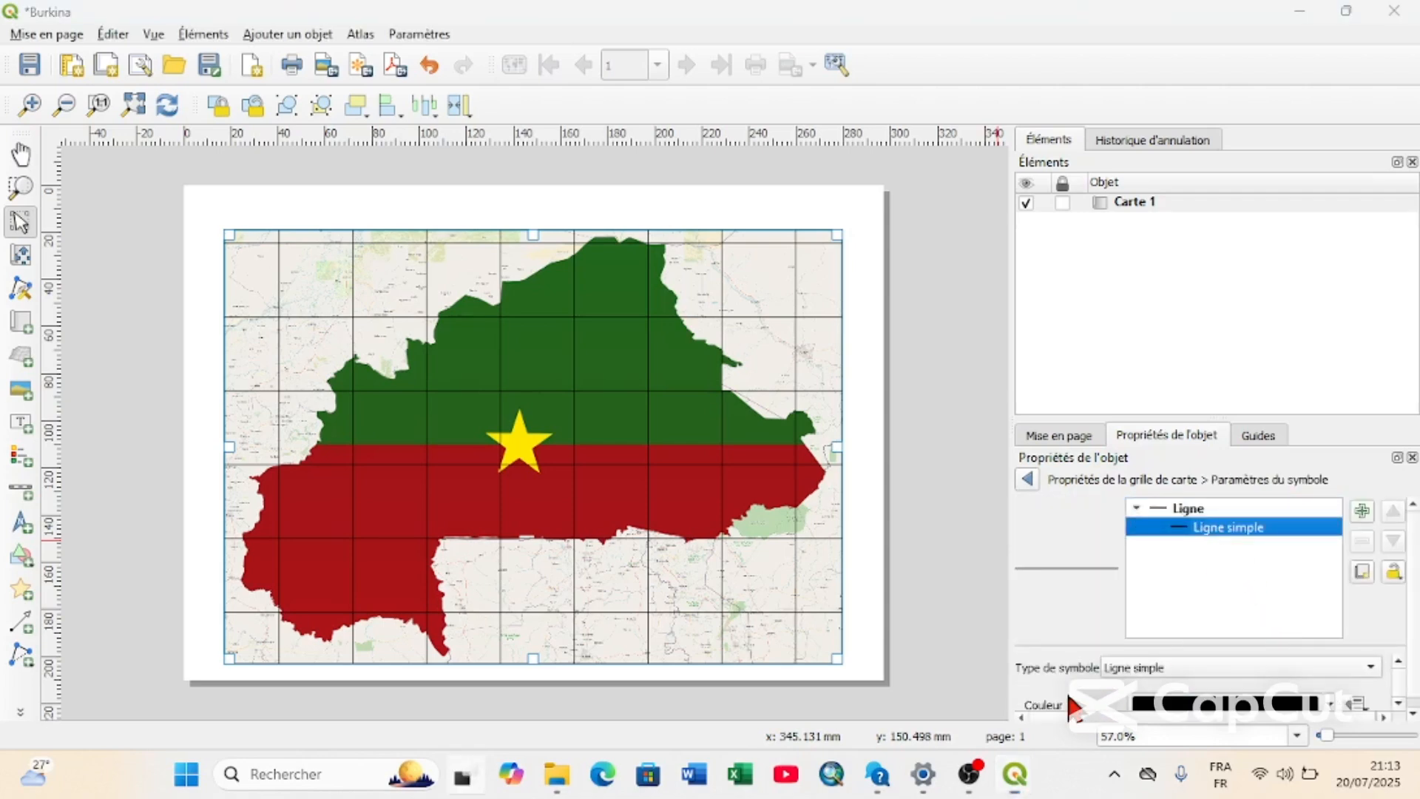
Set the stroke style of the grid's Ligne simple to Ligne en pointillé and return to the grid properties.
key("super+Tab")
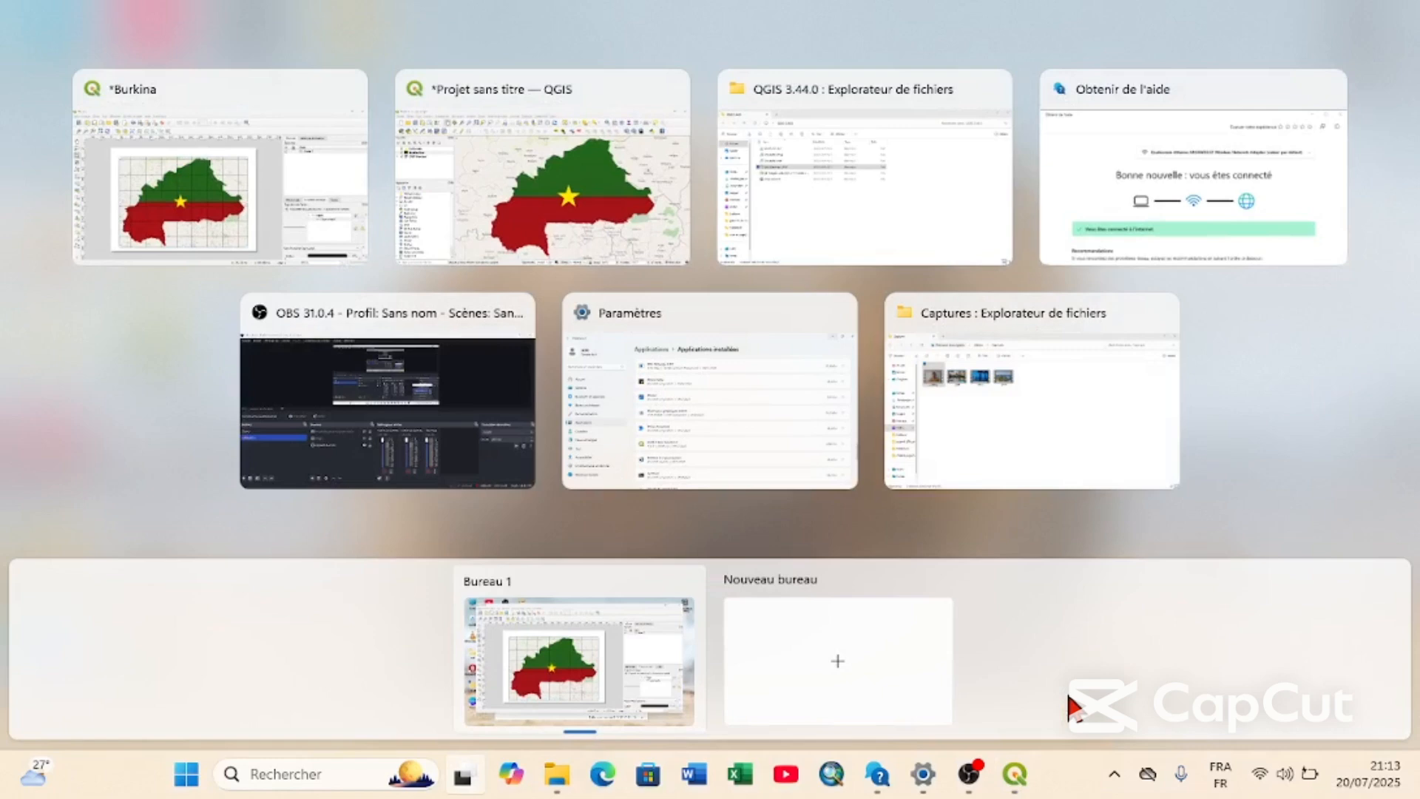
left_click(252, 185)
scroll(1217, 584, "down", 1)
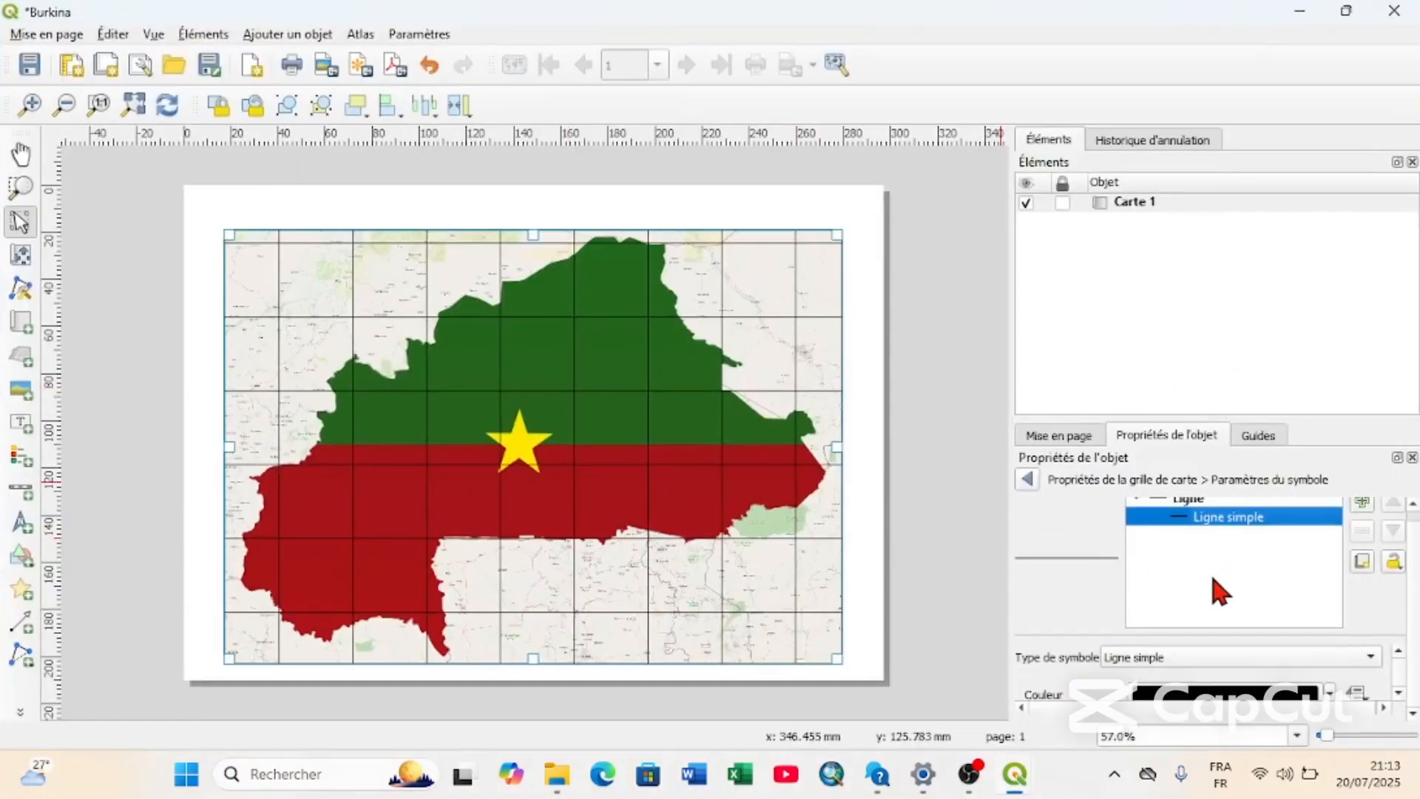
scroll(1065, 667, "down", 1)
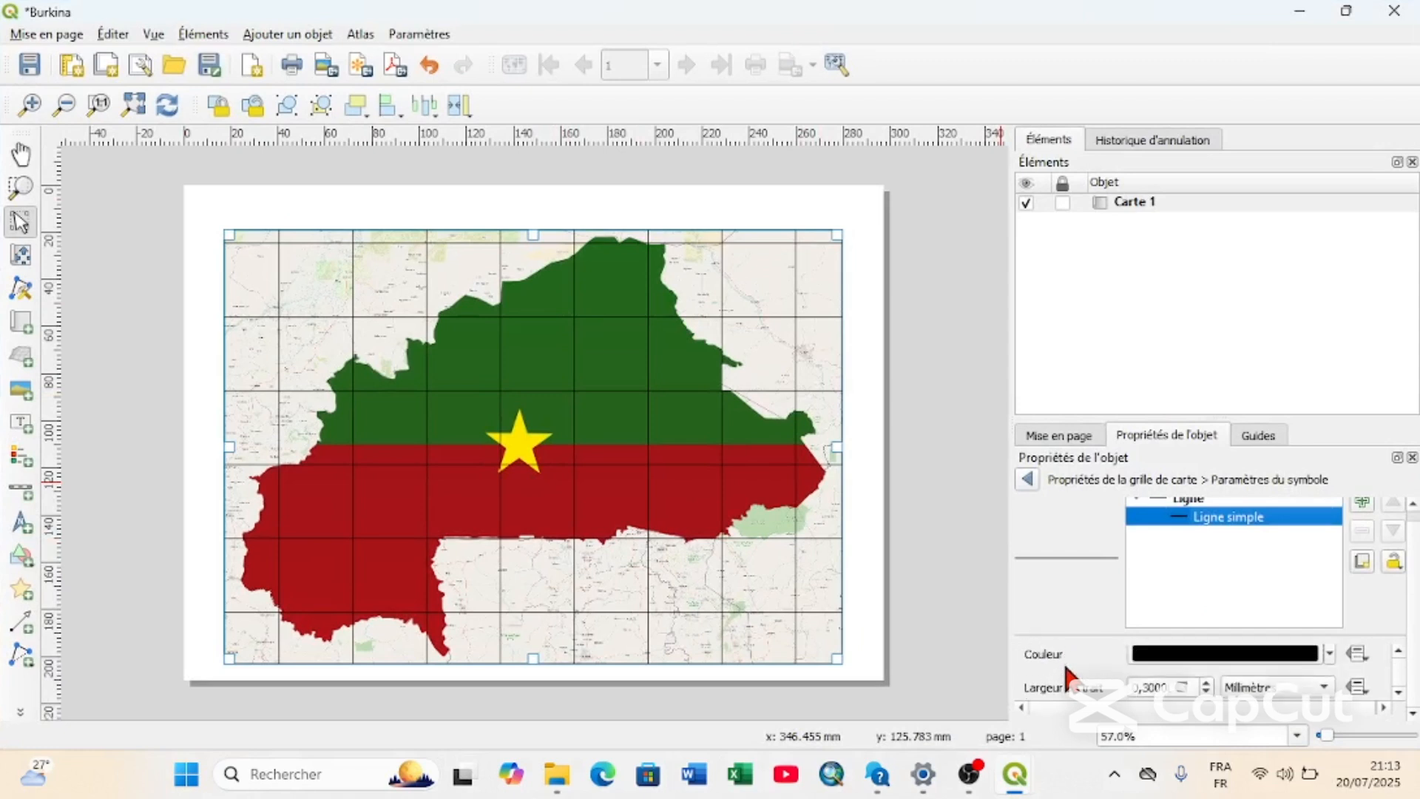
scroll(1065, 666, "up", 1)
scroll(1066, 666, "down", 1)
scroll(1066, 666, "up", 1)
scroll(1066, 673, "down", 1)
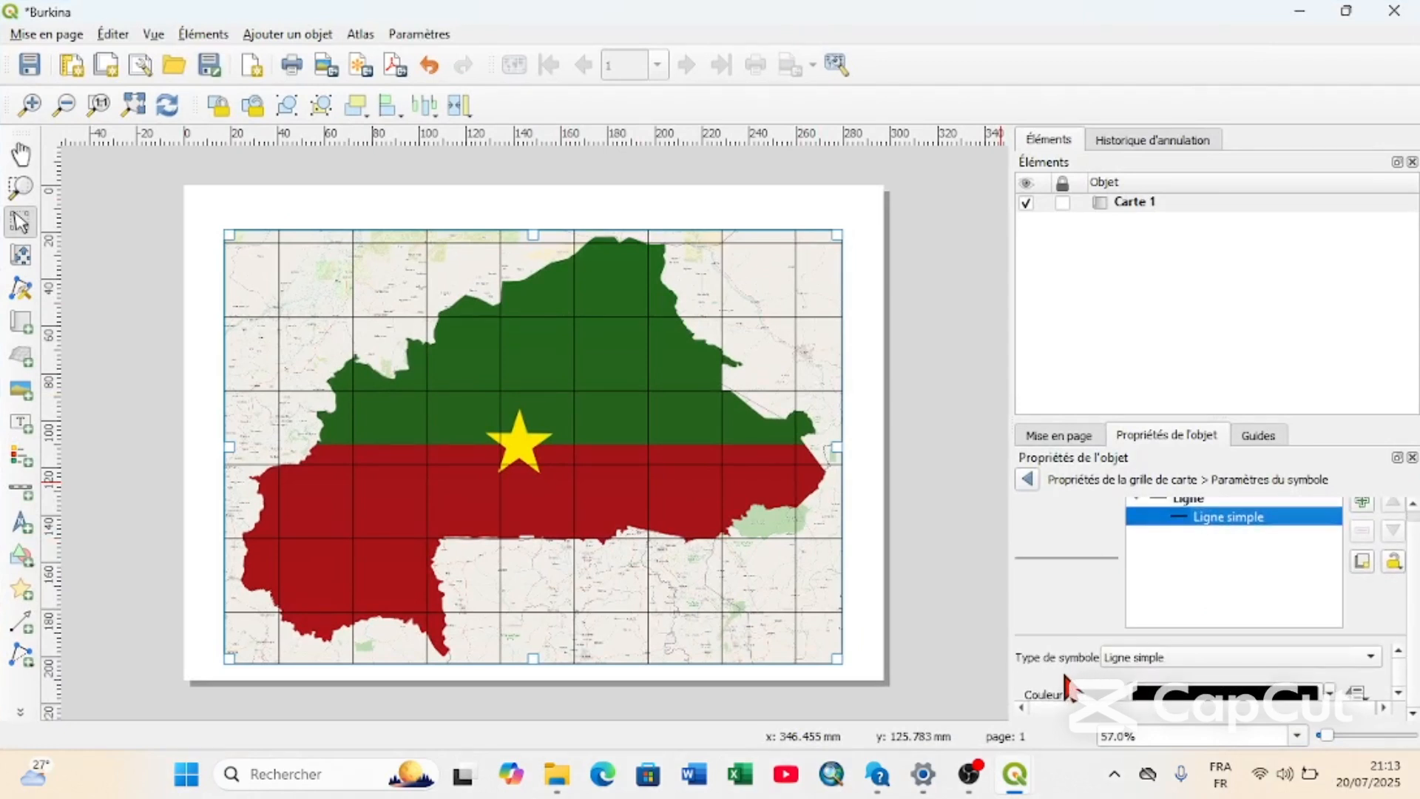
scroll(1073, 670, "down", 4)
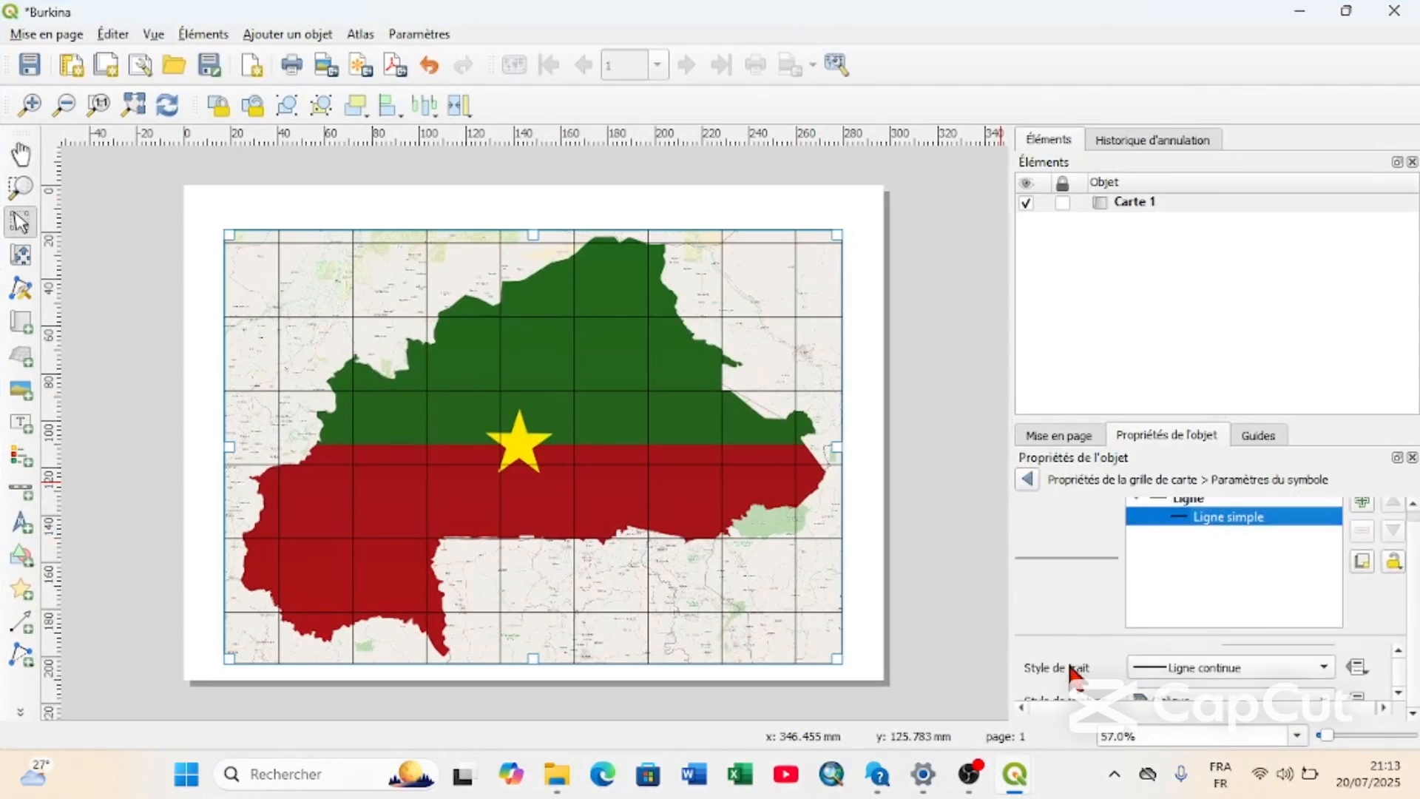
left_click(1204, 646)
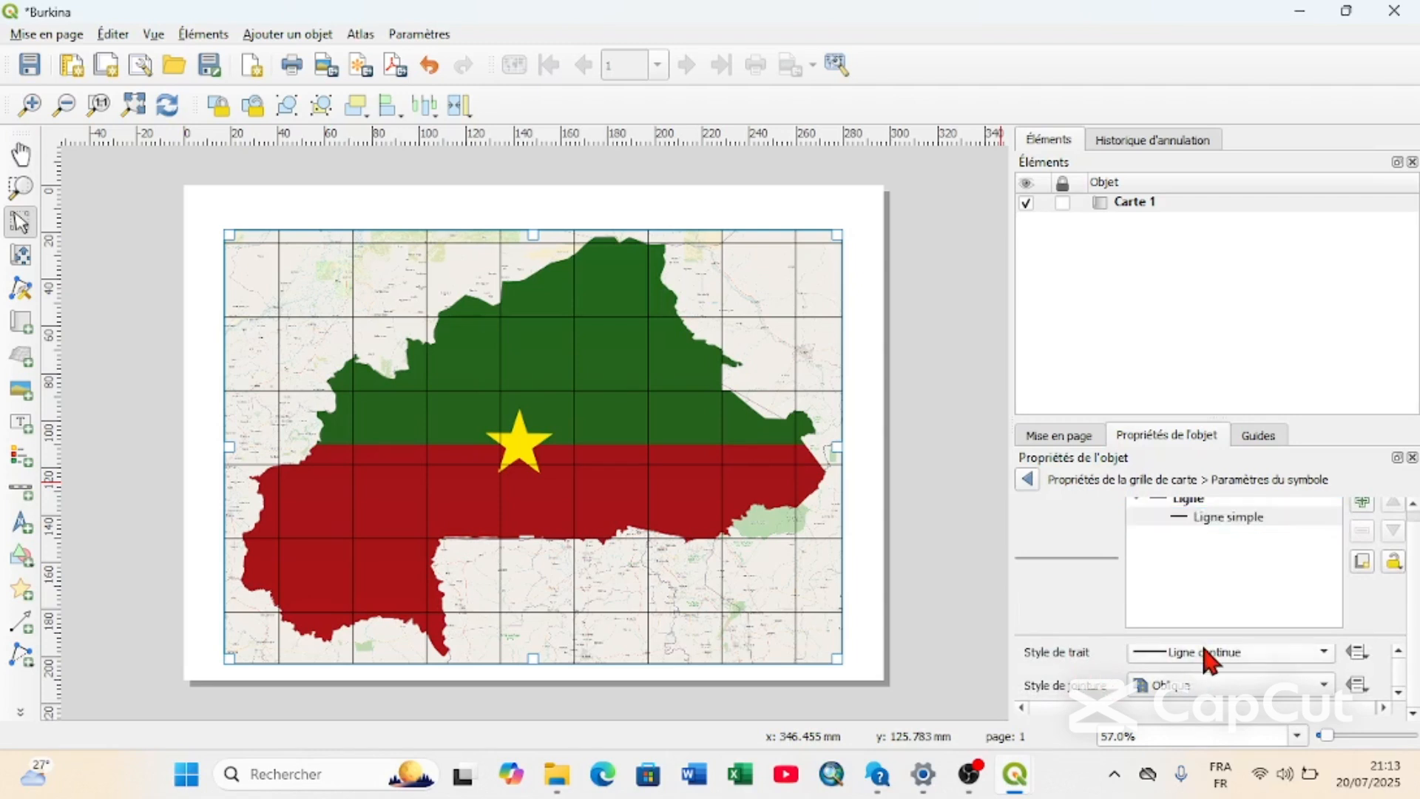
left_click(1205, 654)
left_click(1200, 729)
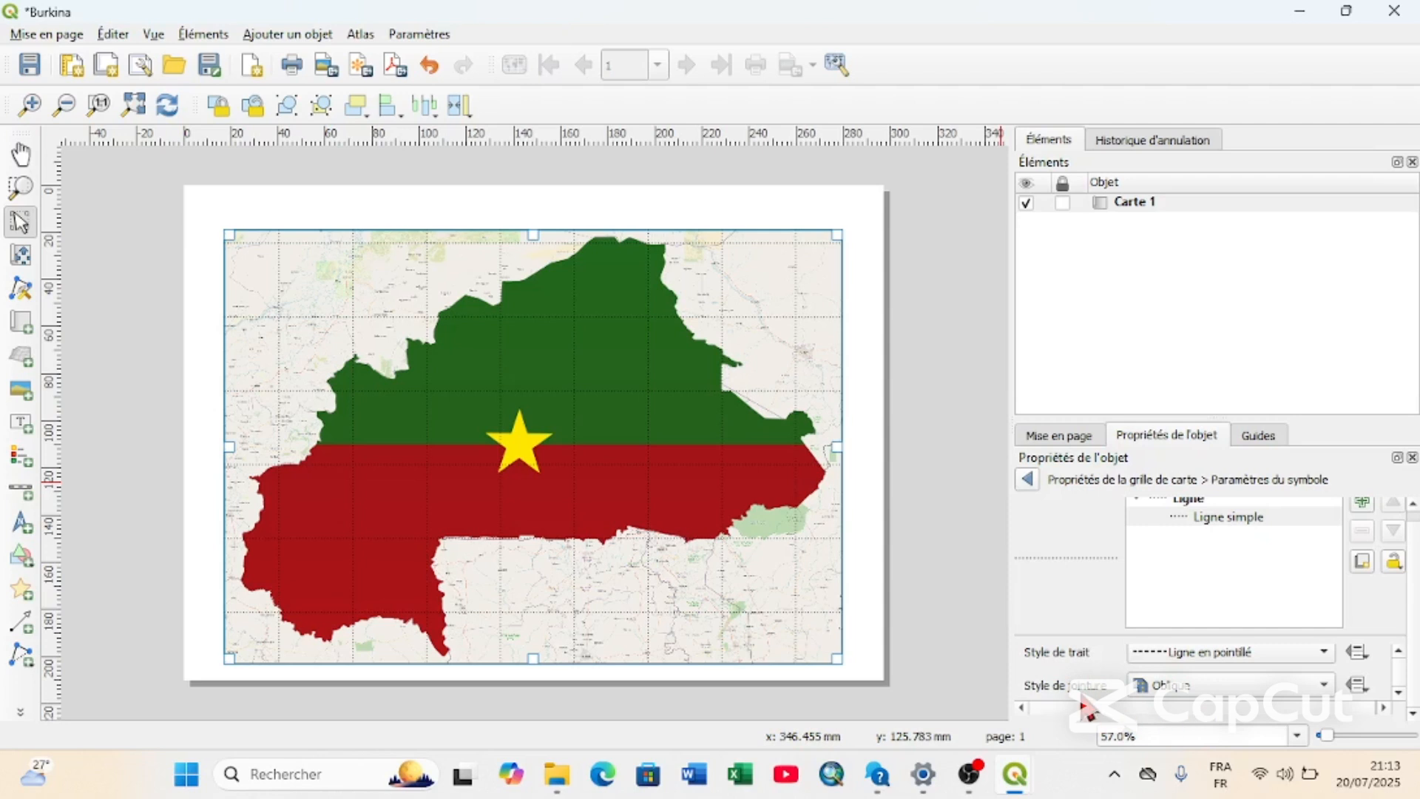
scroll(1072, 670, "up", 2)
scroll(1070, 665, "down", 4)
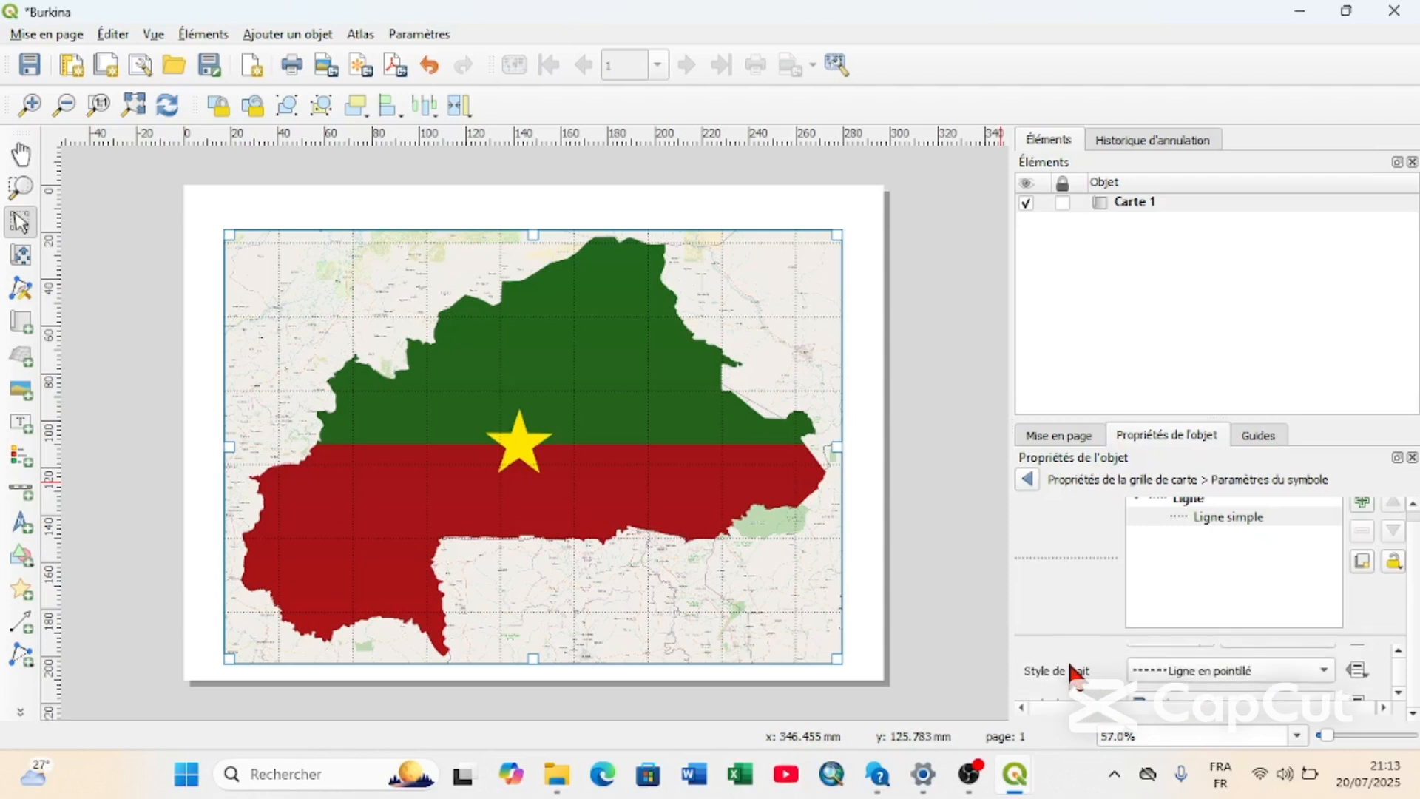
scroll(1070, 666, "down", 1)
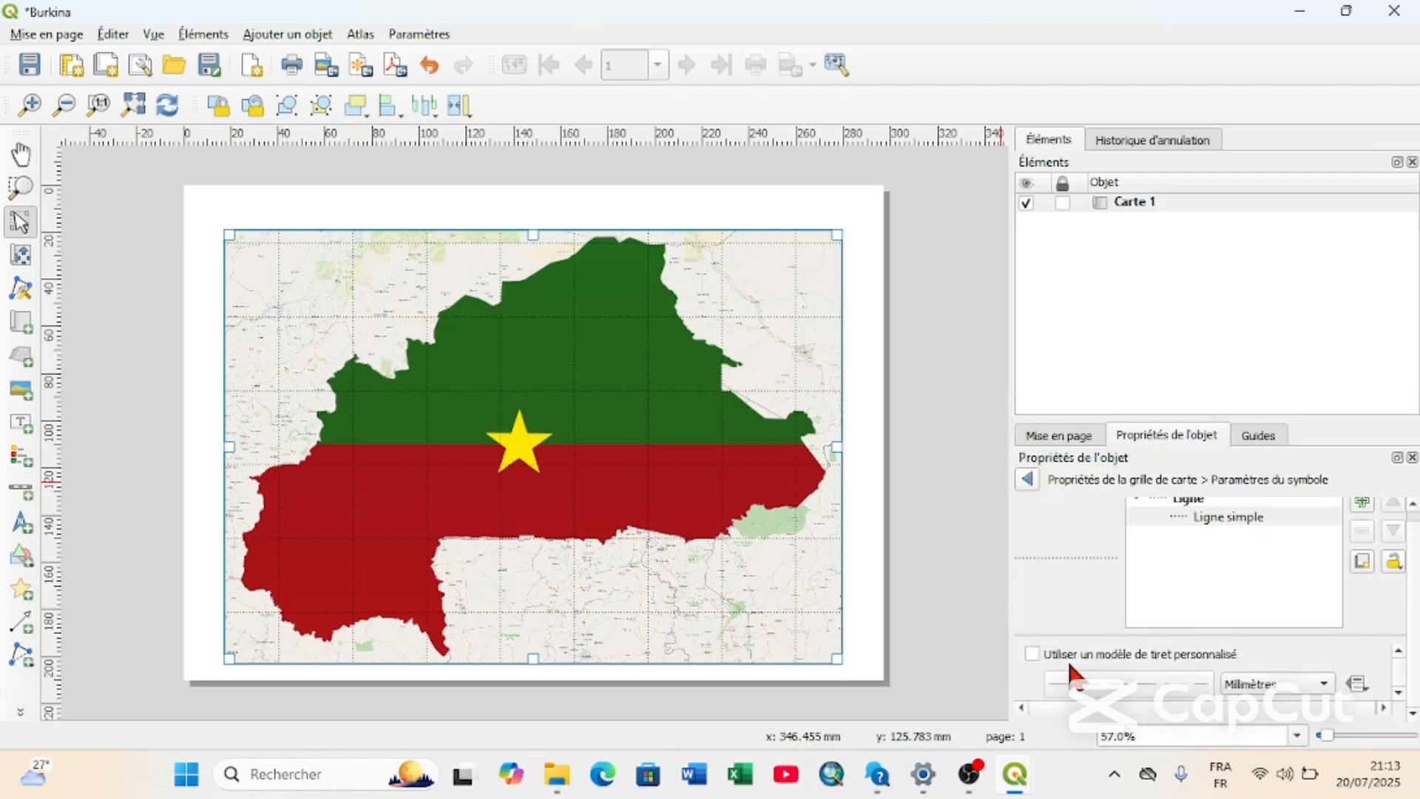
left_click(1028, 479)
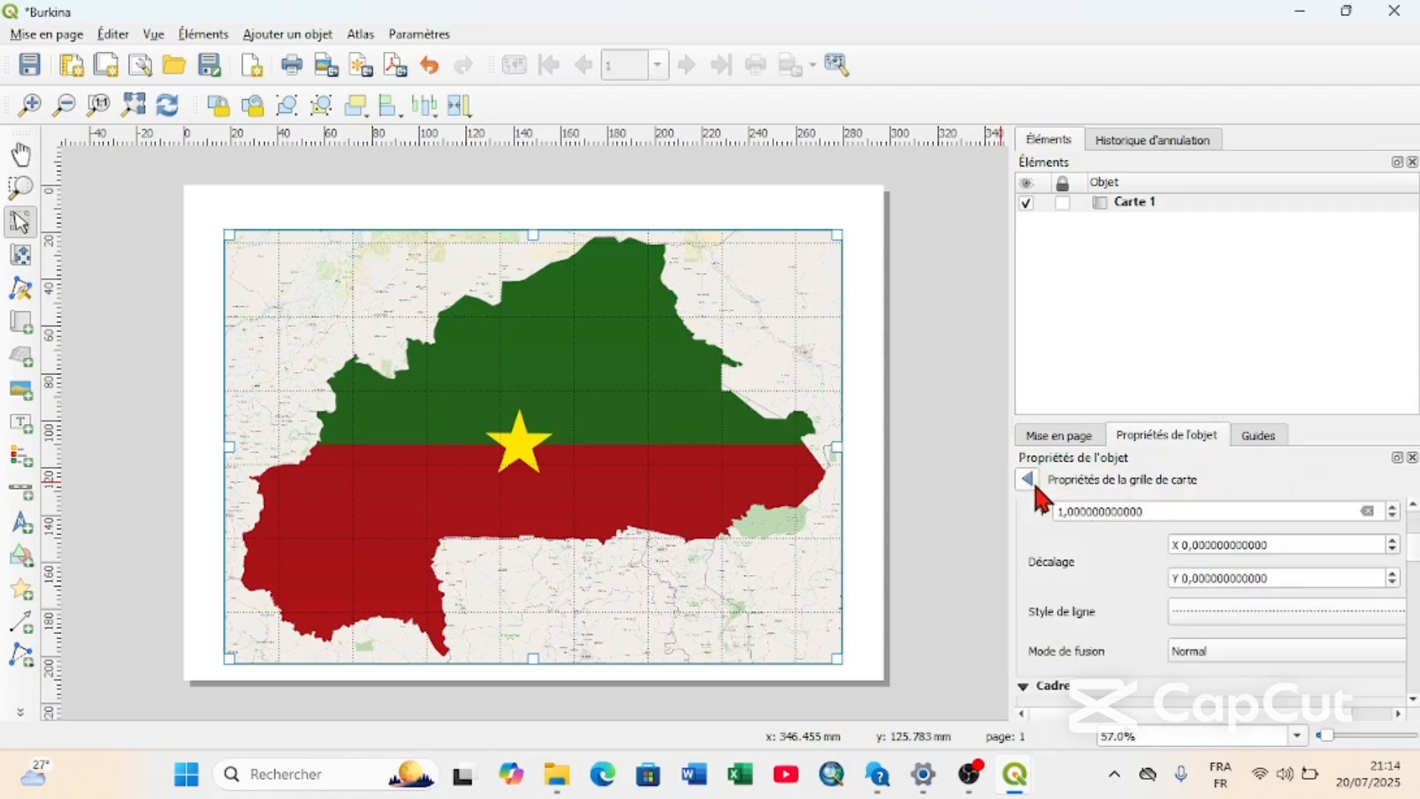
Enable the coordinate display (Afficher les coordonnées) for the map grid.
scroll(1065, 629, "up", 3)
scroll(1062, 616, "up", 2)
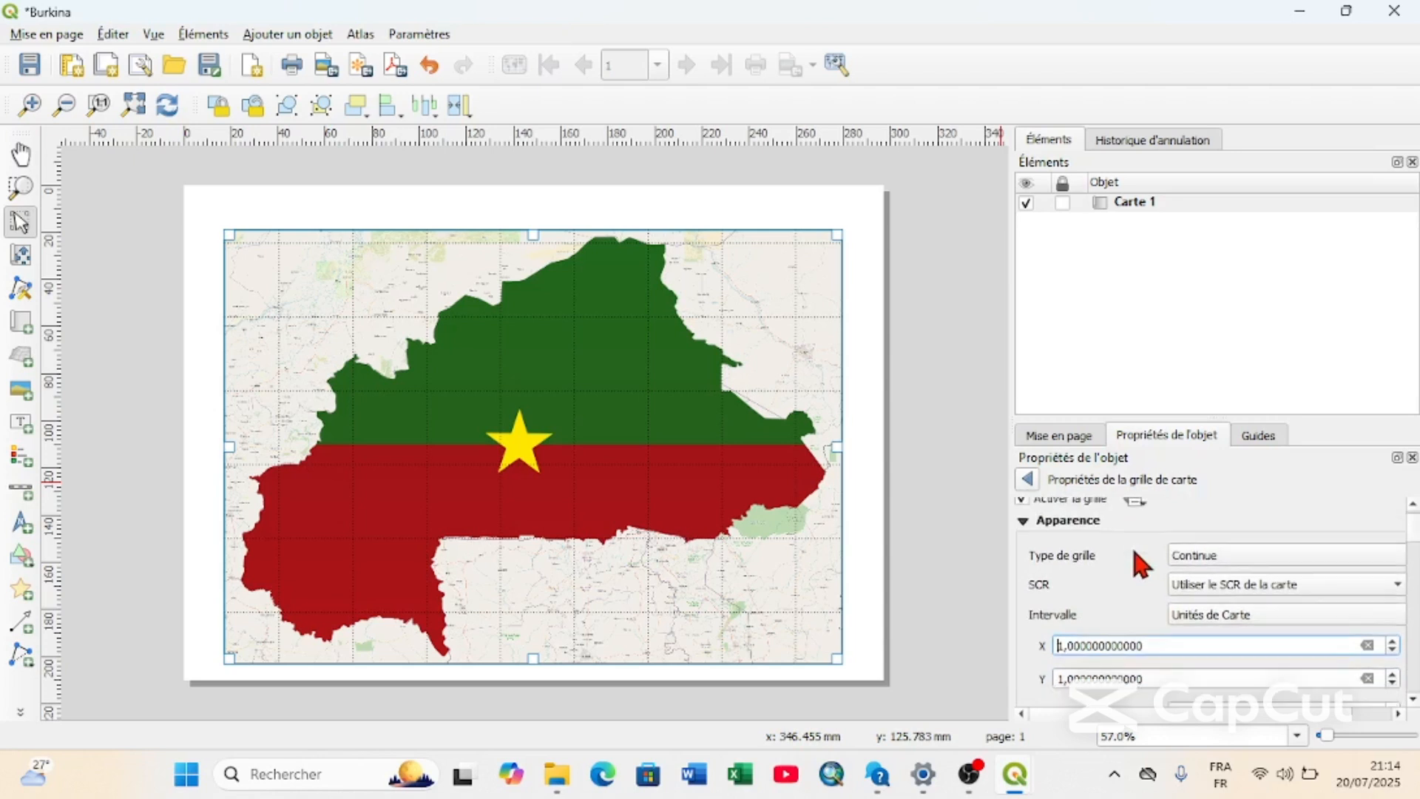
scroll(1132, 546, "down", 3)
scroll(1108, 596, "down", 3)
scroll(1107, 597, "down", 6)
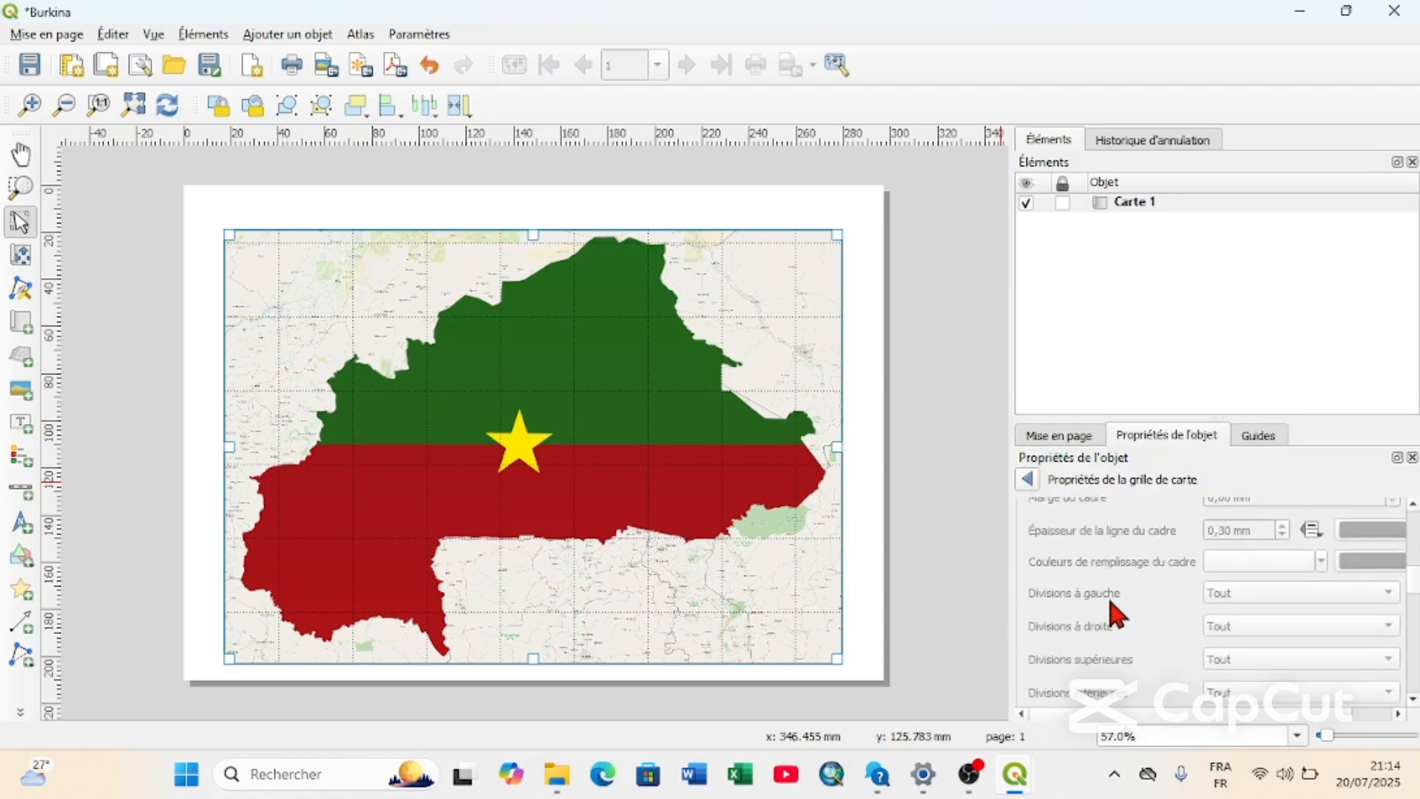
left_click(1043, 571)
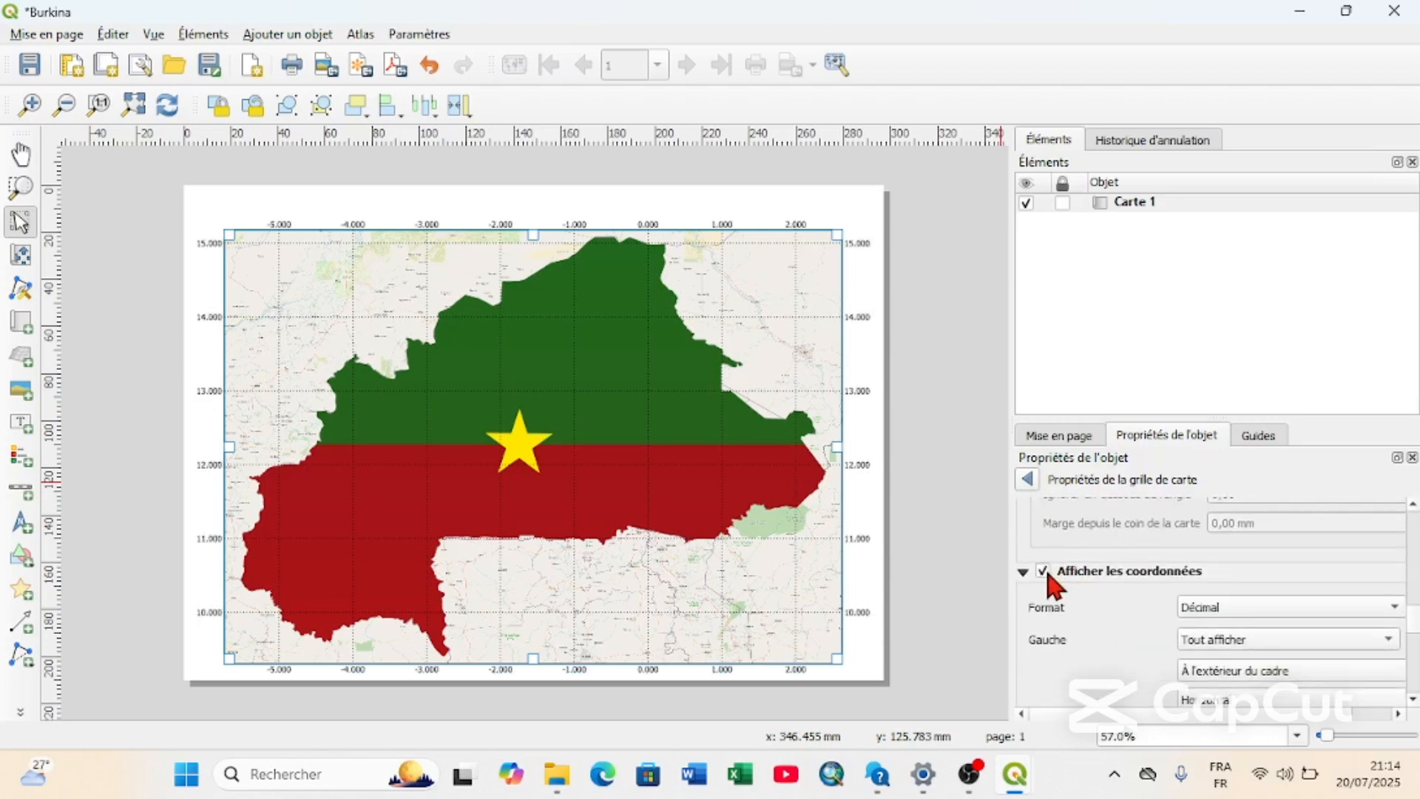
Set the grid coordinates above the map (Au dessus) to Afficher uniquement Latitude/Y.
scroll(1114, 673, "down", 5)
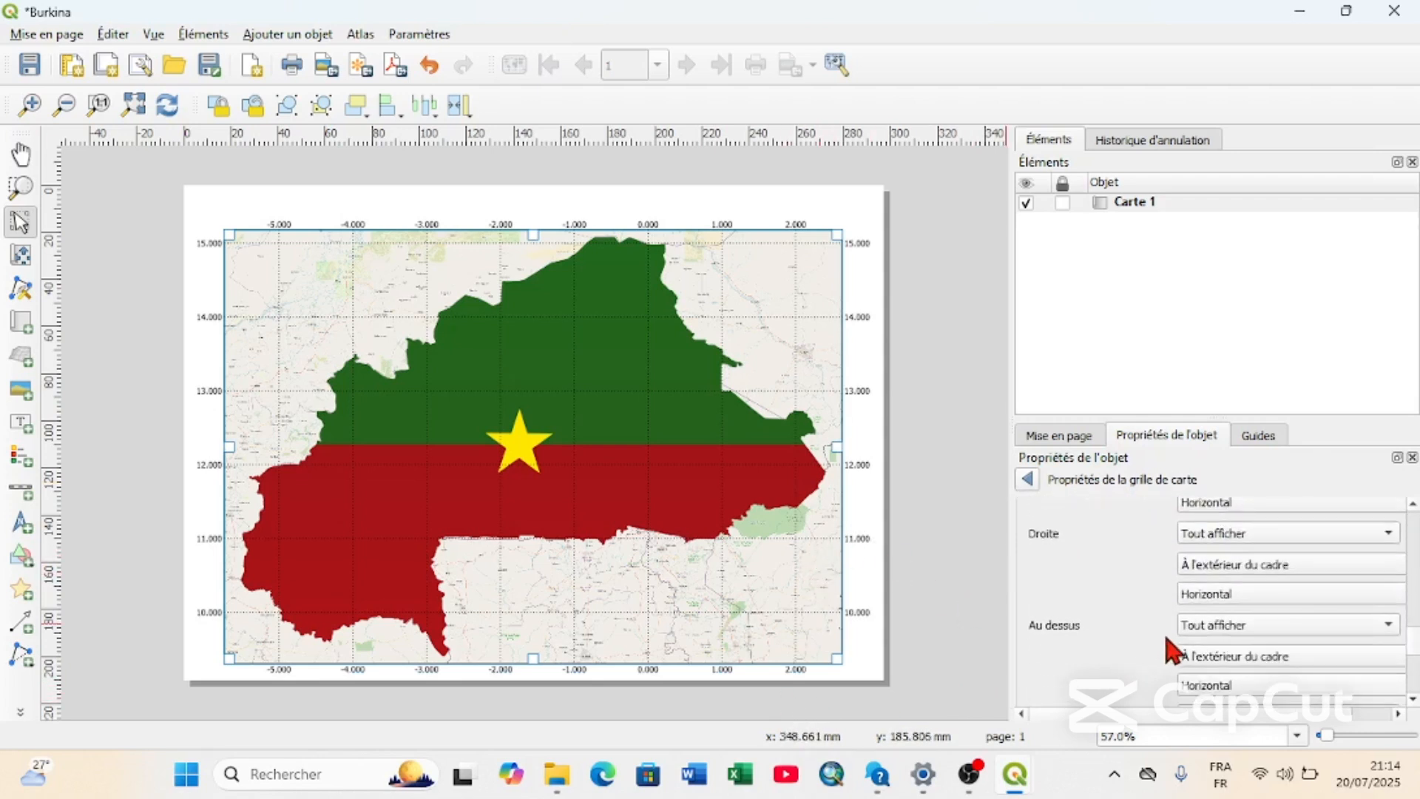
left_click(1228, 628)
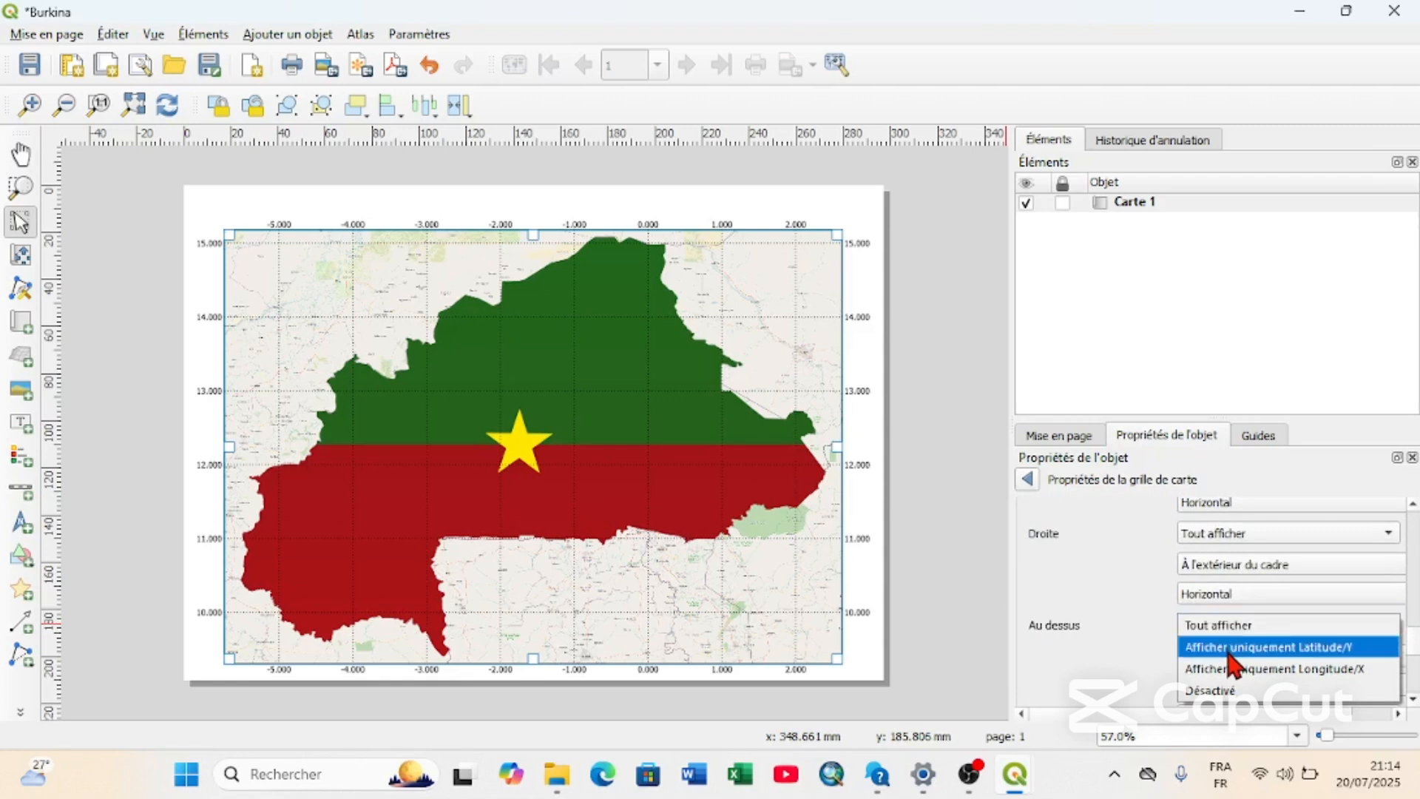
left_click(1232, 648)
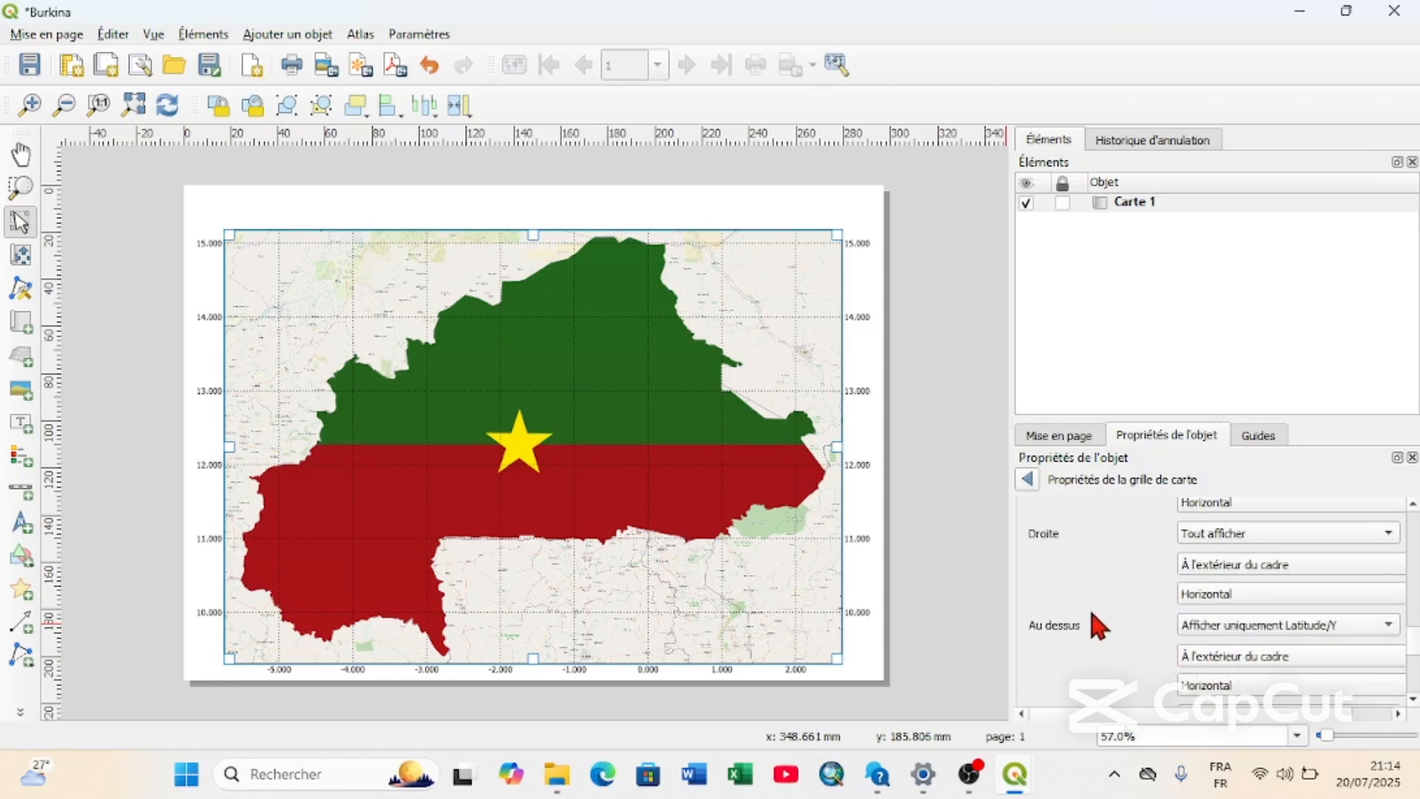
Try Désactivé for the grid coordinates on the Droite side and restore them to Tout afficher.
scroll(1098, 625, "down", 2)
scroll(1099, 625, "down", 2)
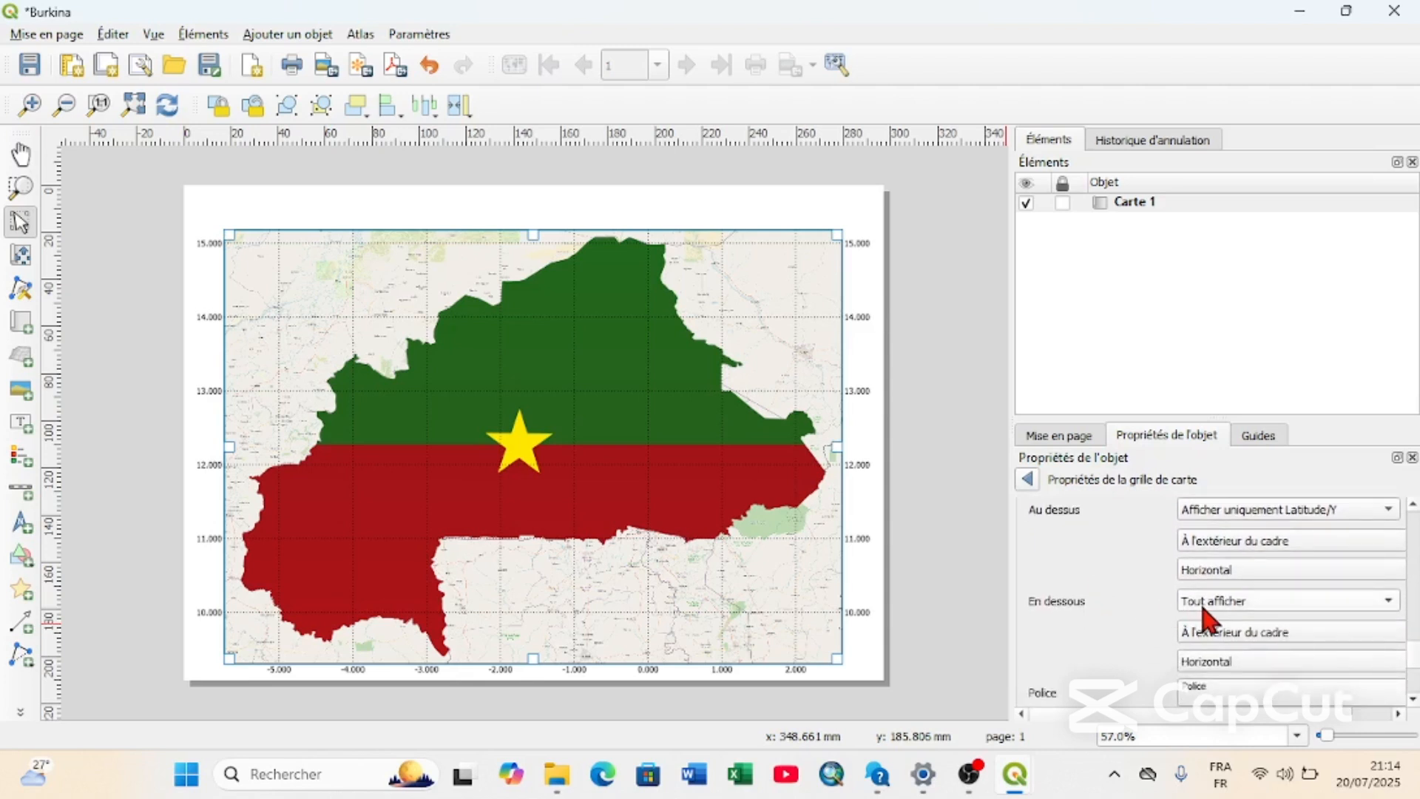
scroll(1083, 570, "up", 6)
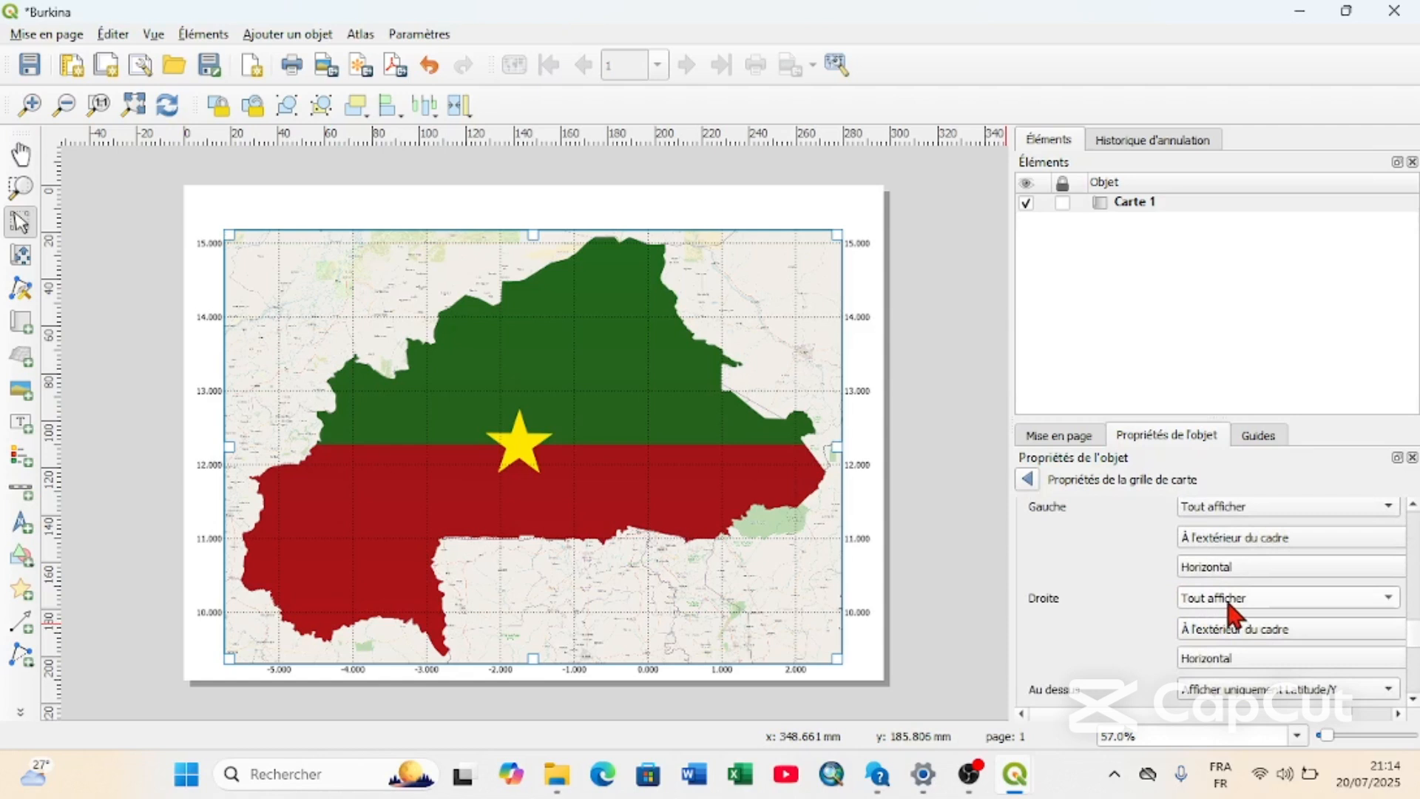
left_click(1230, 611)
left_click(1219, 661)
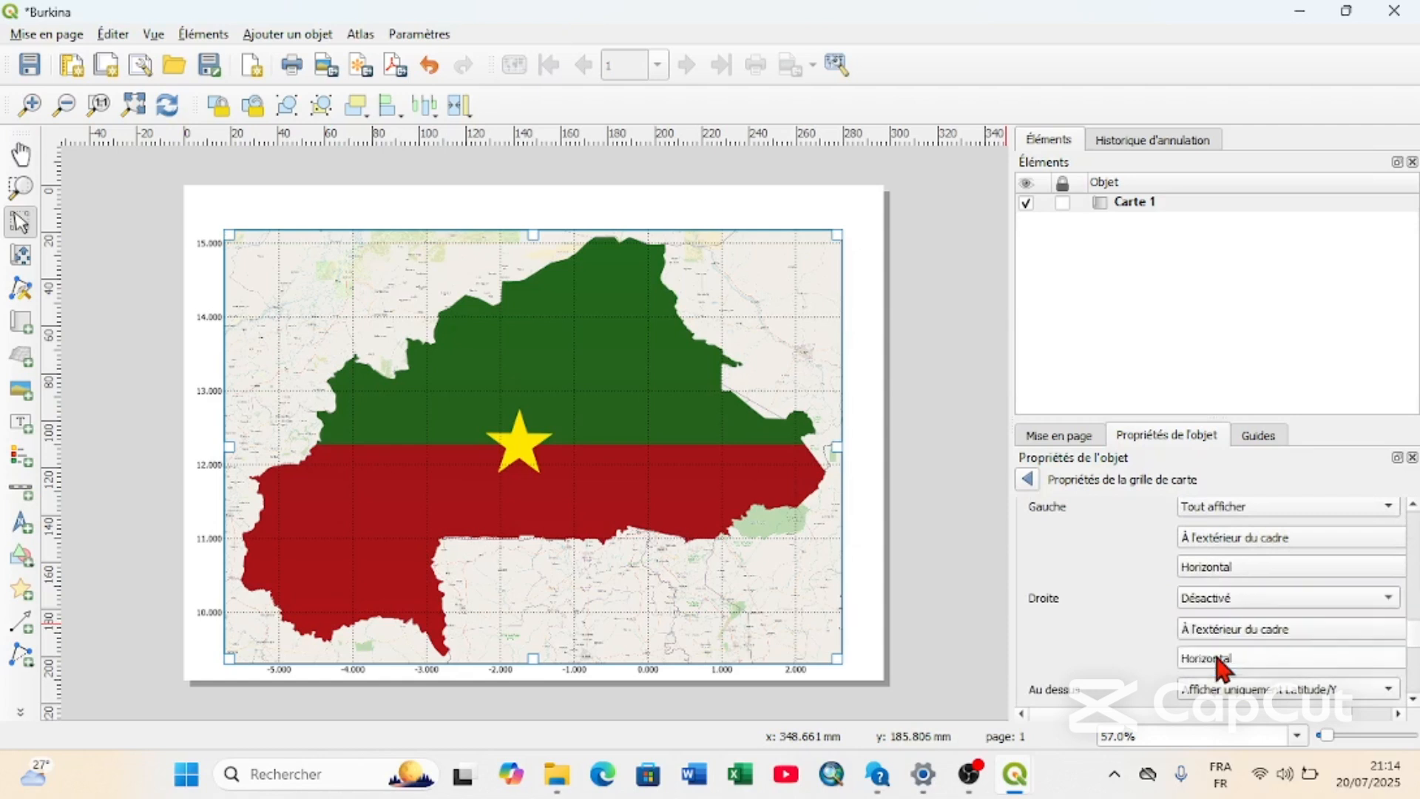
left_click(1214, 600)
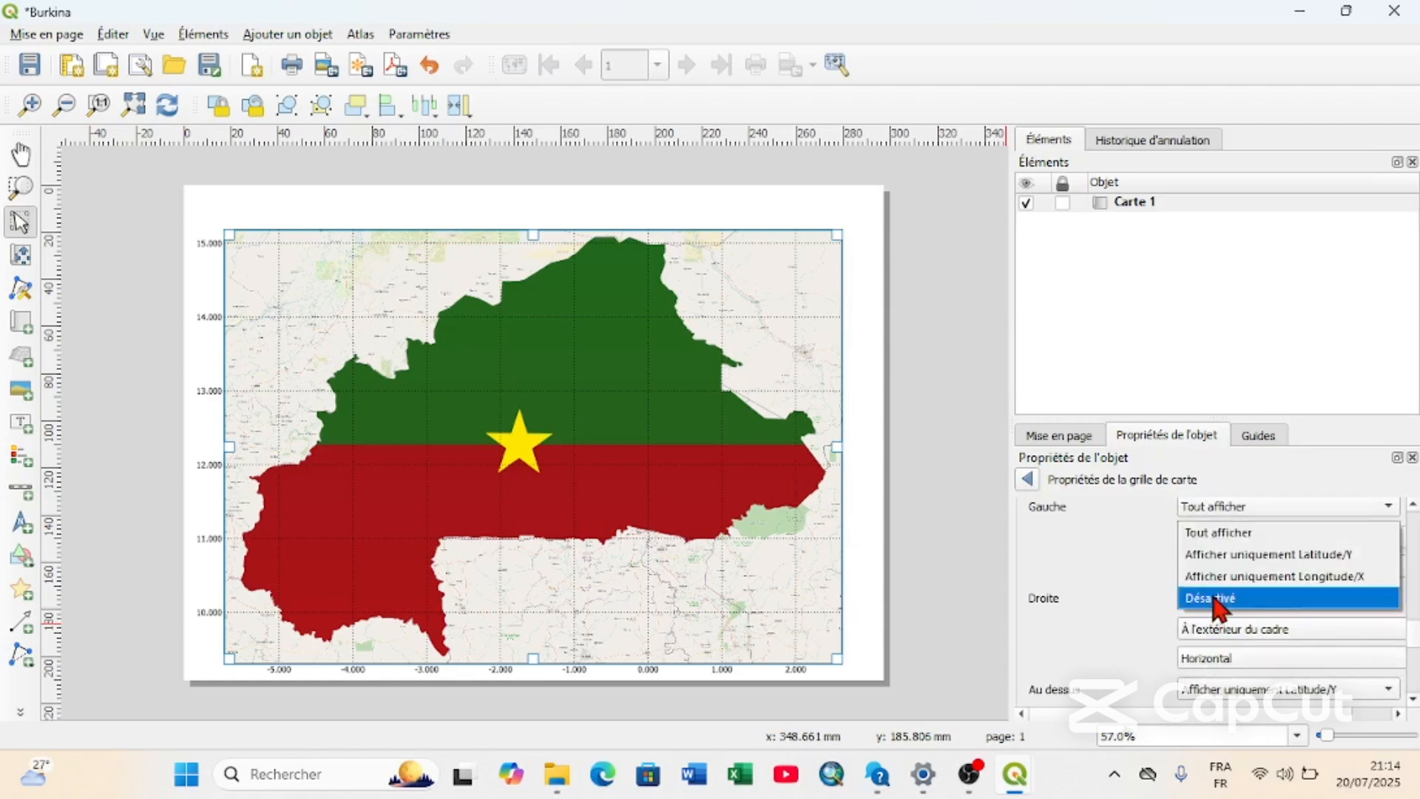
left_click(1221, 534)
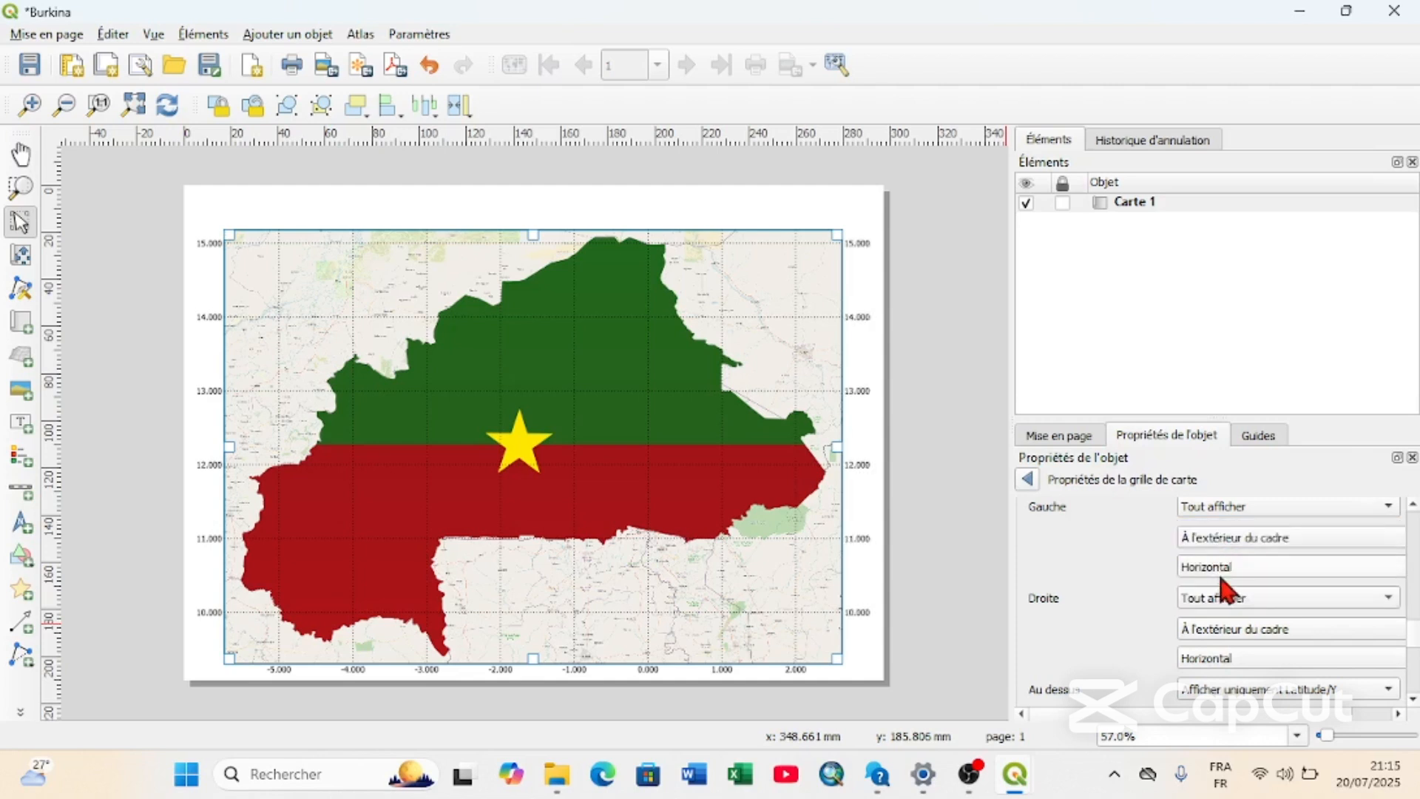
left_click(1219, 599)
left_click(1219, 599)
Set the grid coordinates on the Gauche and Au dessus sides of the map to Désactivé.
scroll(1090, 588, "up", 1)
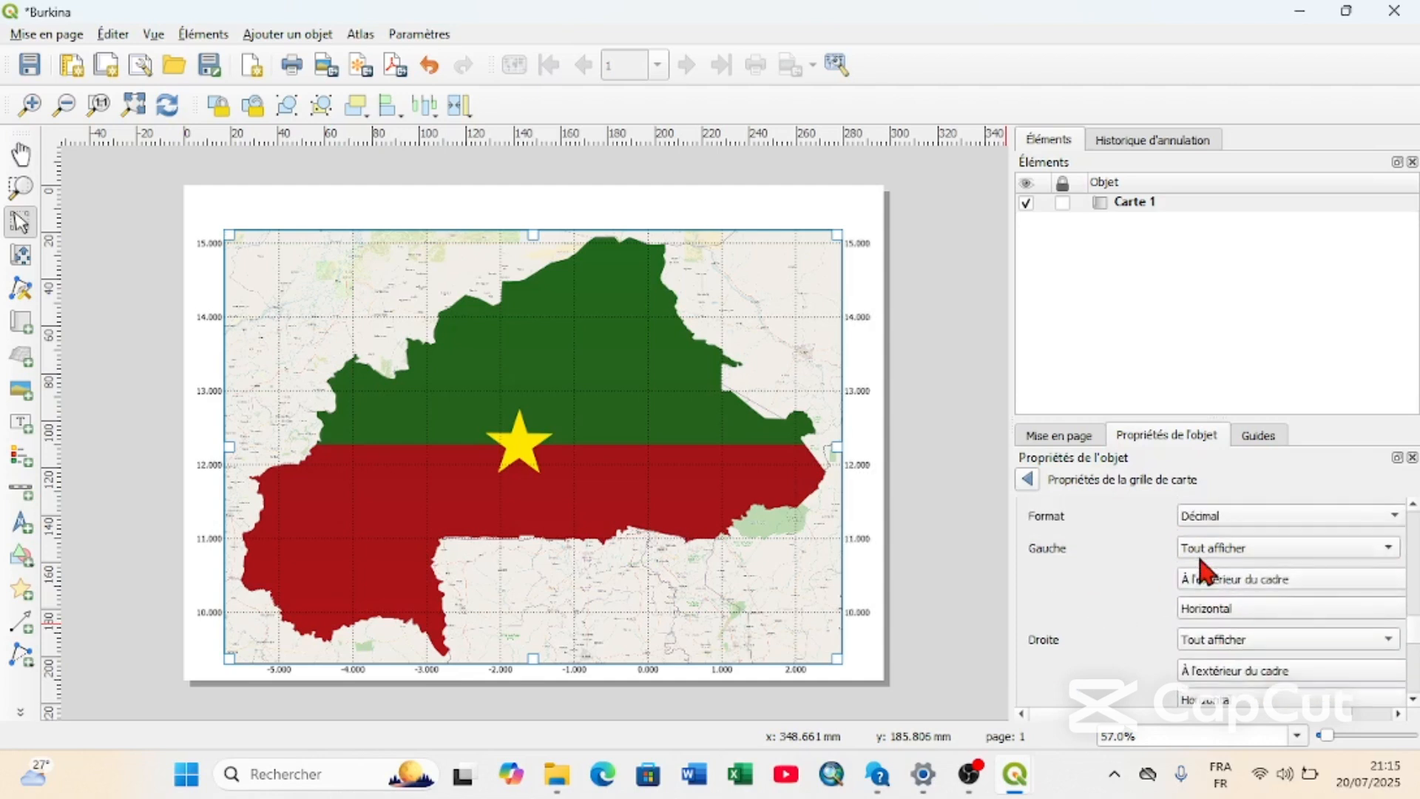
left_click(1213, 551)
left_click(1233, 614)
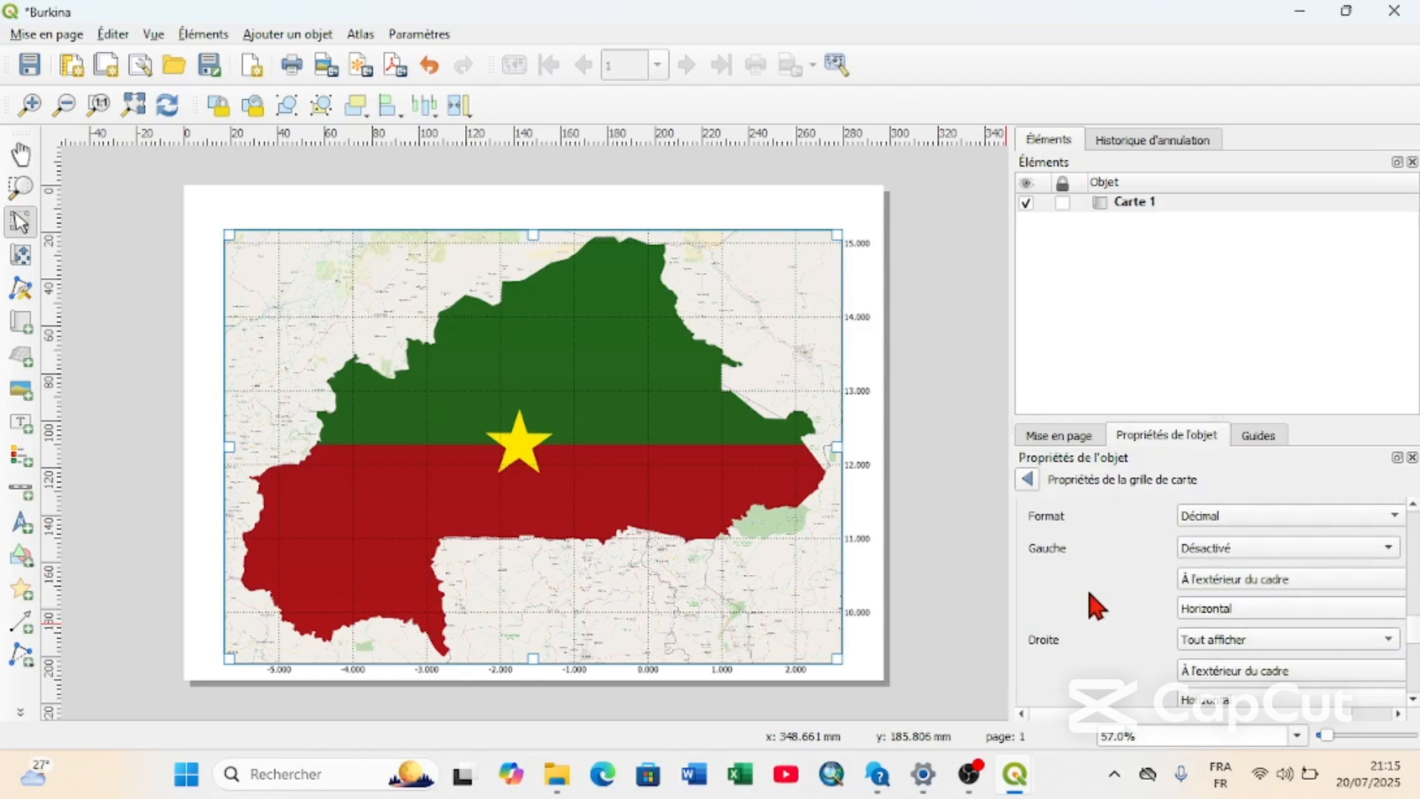
scroll(1123, 574, "down", 2)
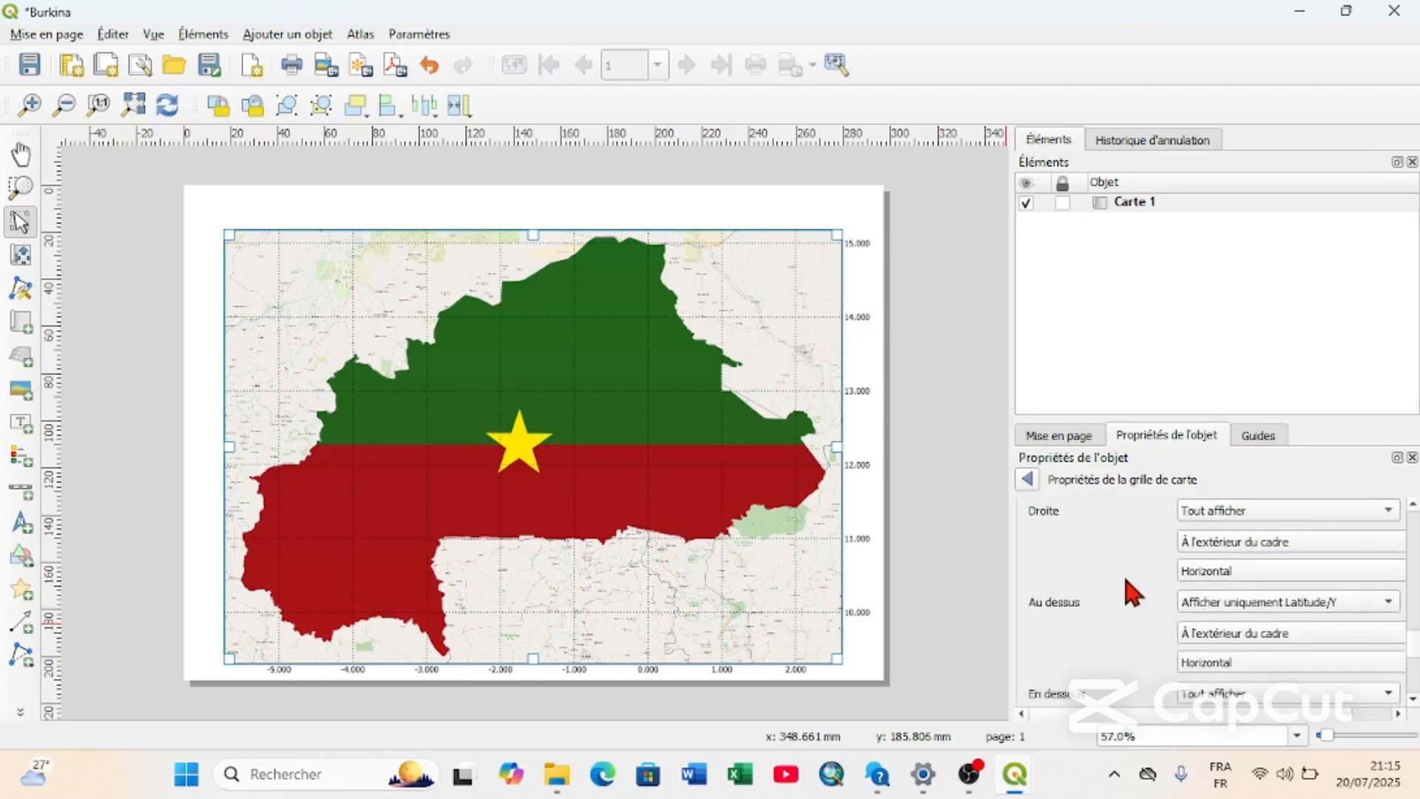
scroll(1123, 574, "down", 1)
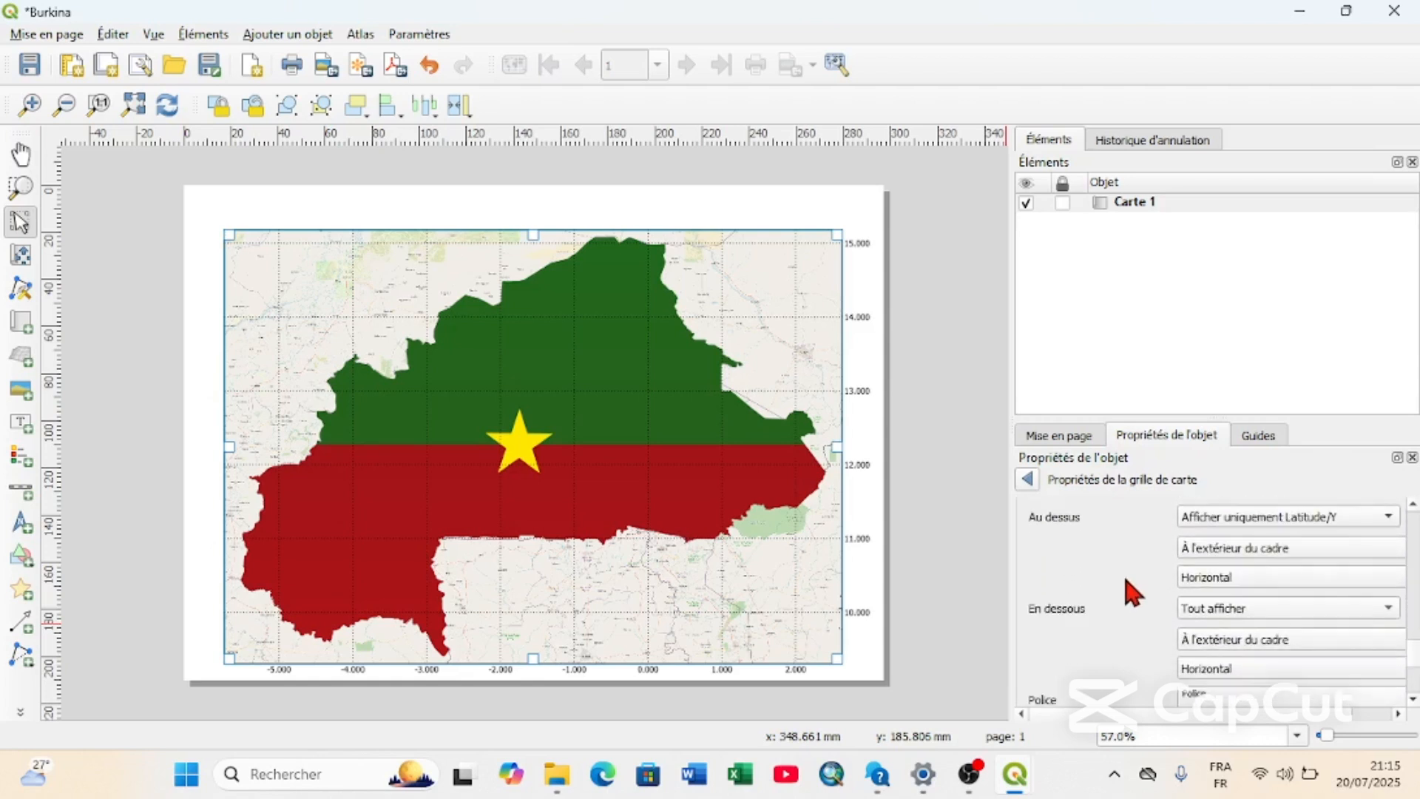
scroll(1124, 584, "up", 1)
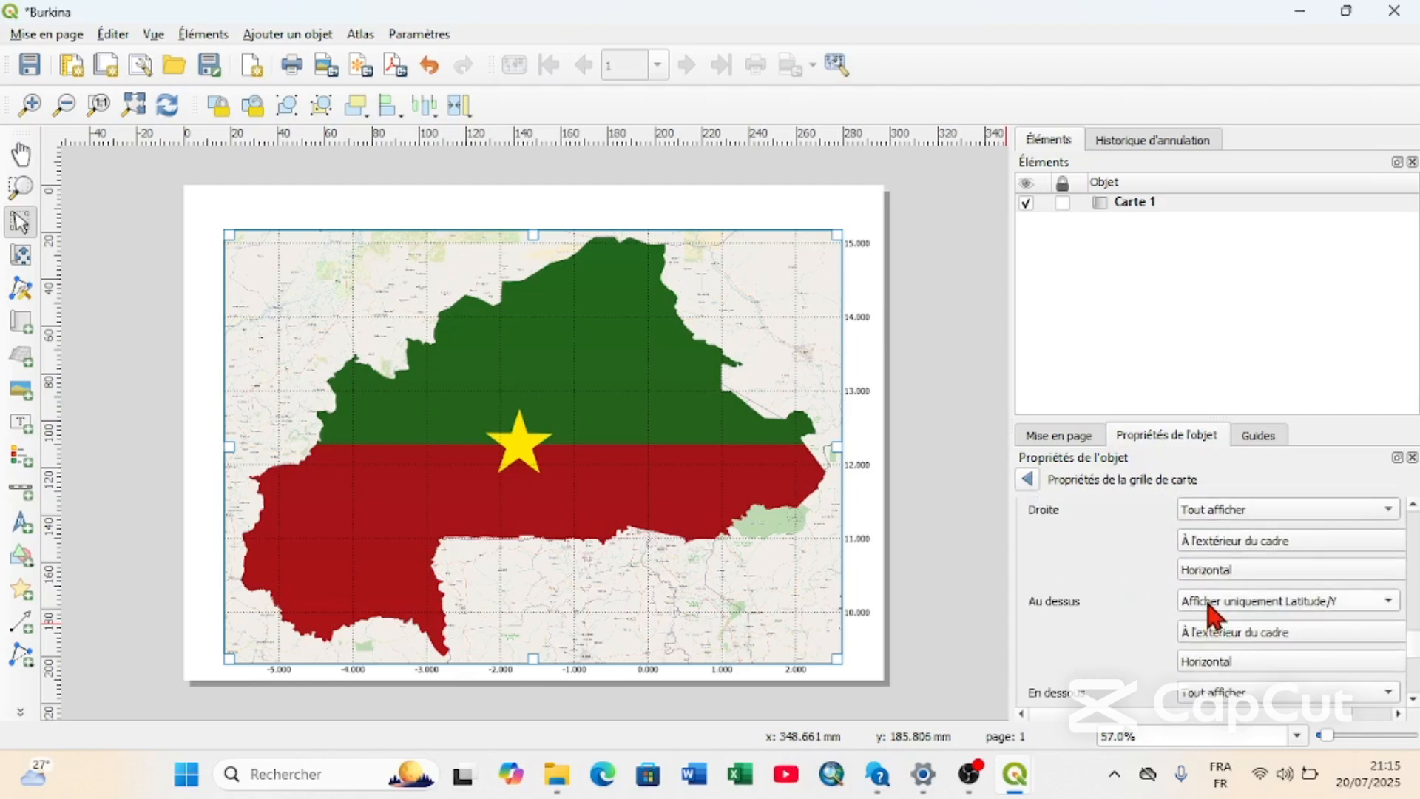
left_click(1213, 614)
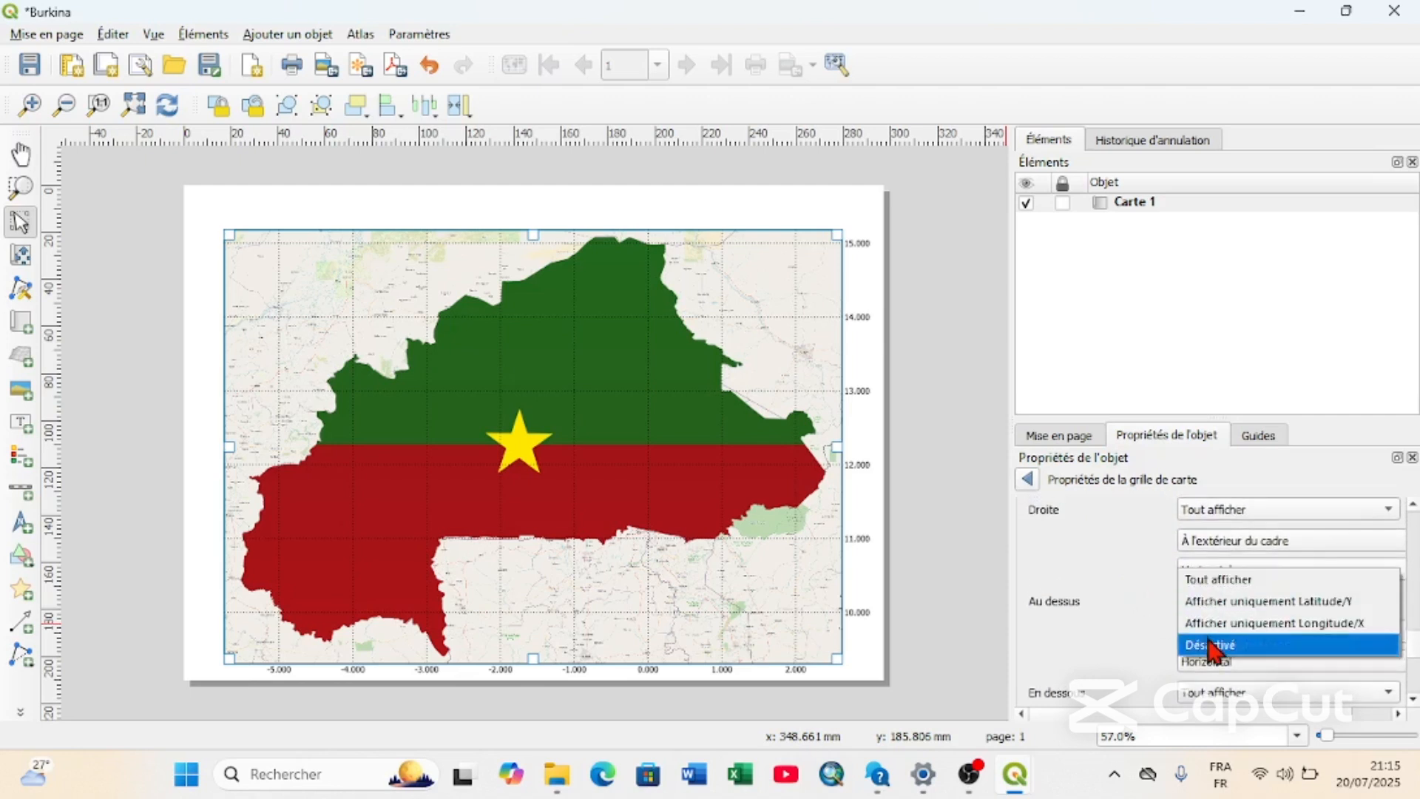
left_click(1210, 643)
Try a coordinate frame spacing (Espacement du cadre) of 2,00 mm and restore it to 1,00 mm.
scroll(1110, 618, "down", 1)
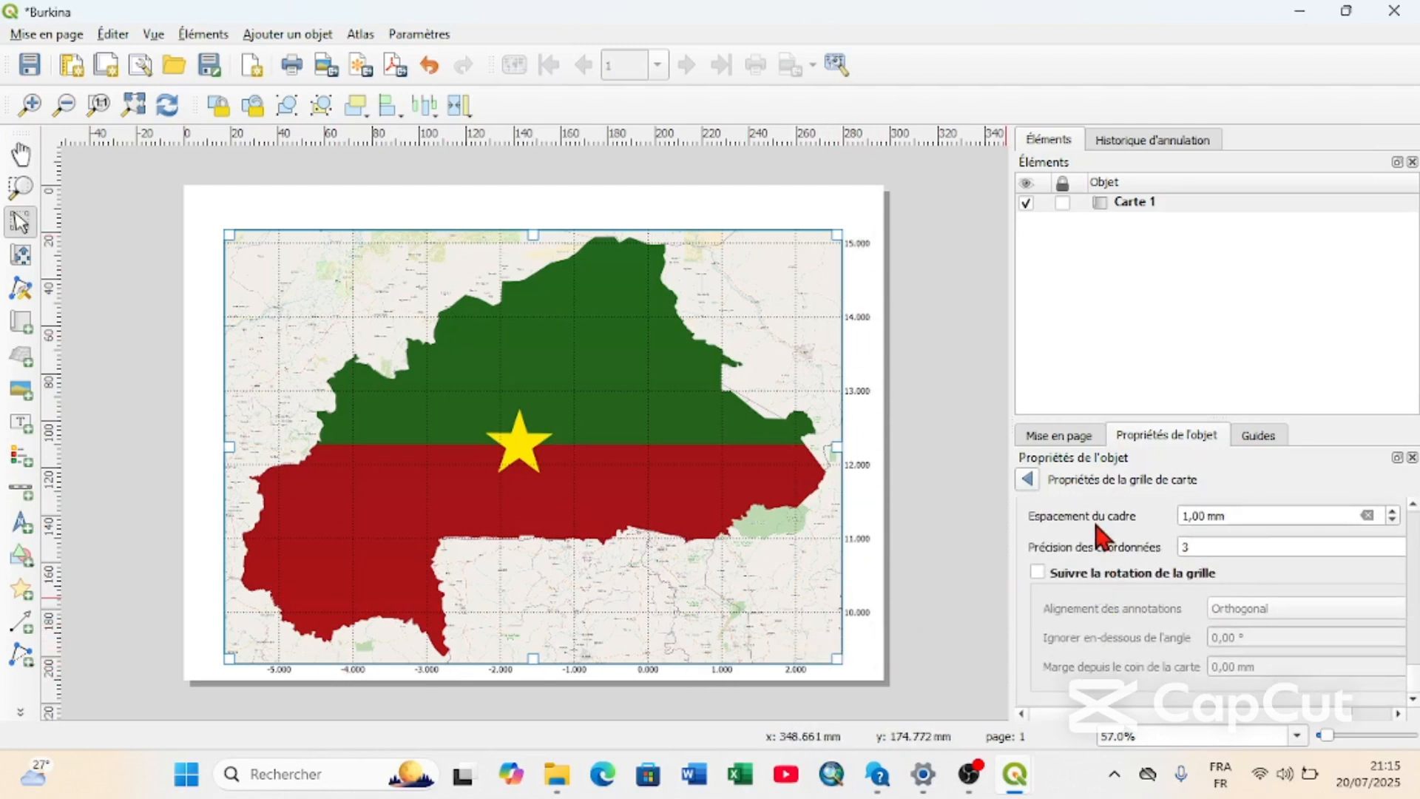
scroll(1097, 526, "up", 3)
scroll(1102, 537, "down", 1)
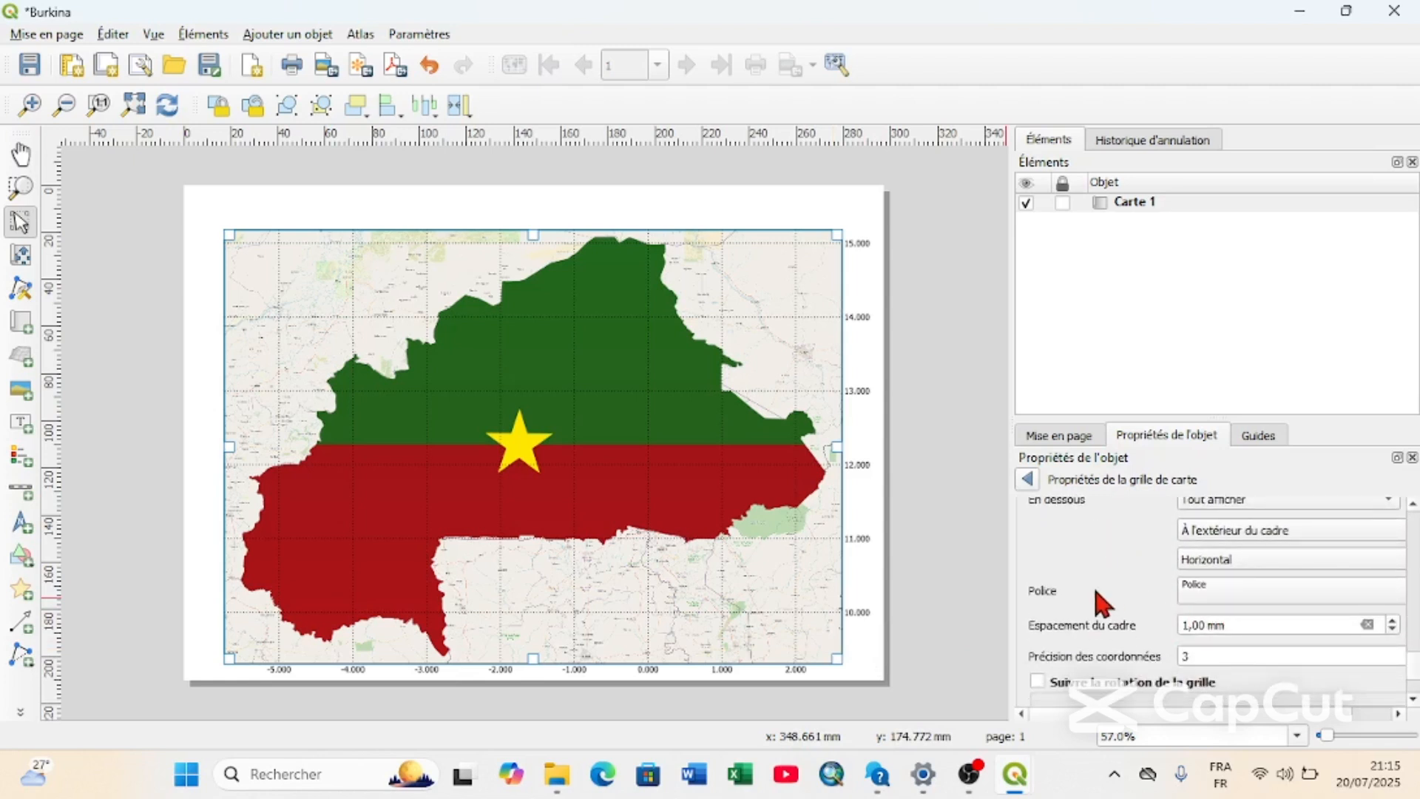
left_click(1394, 621)
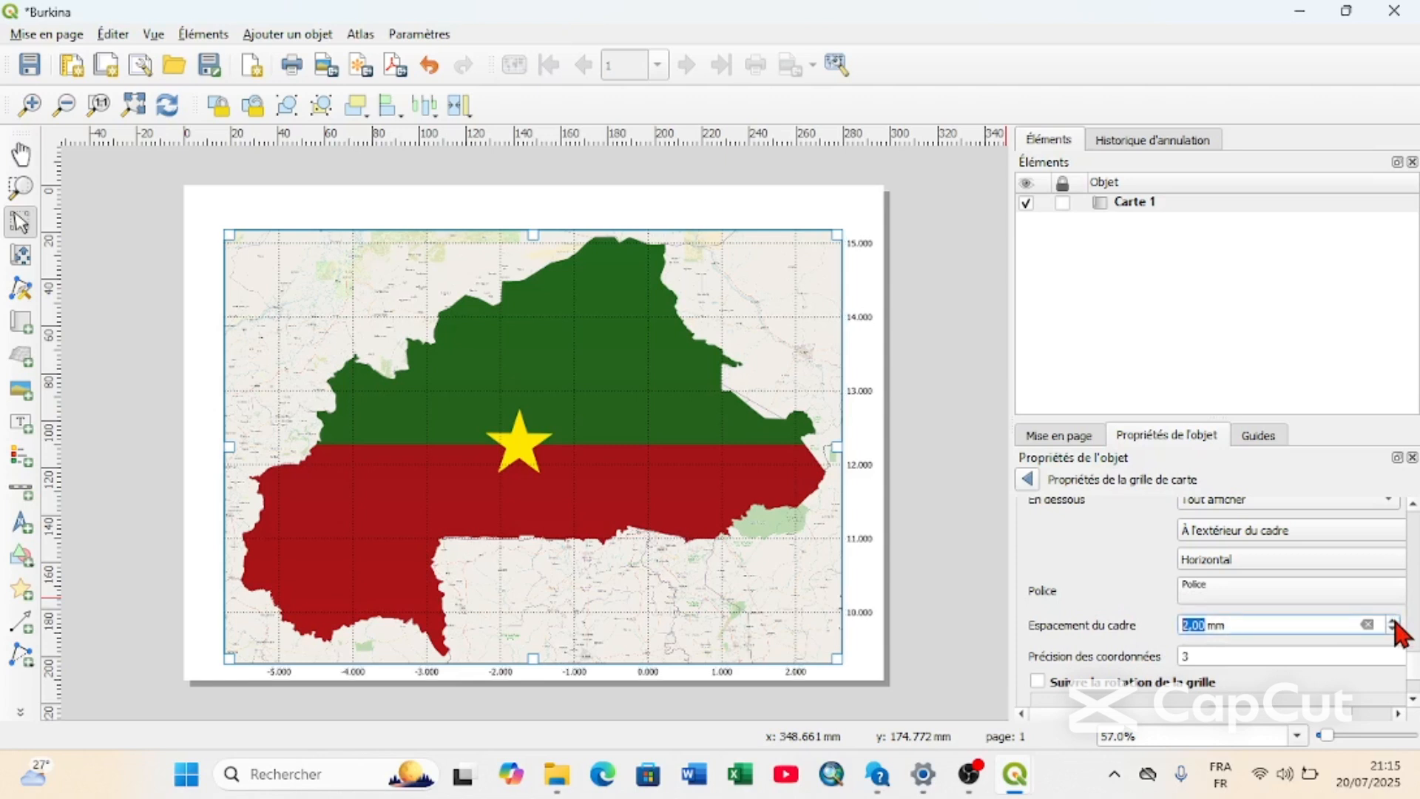
left_click(1394, 630)
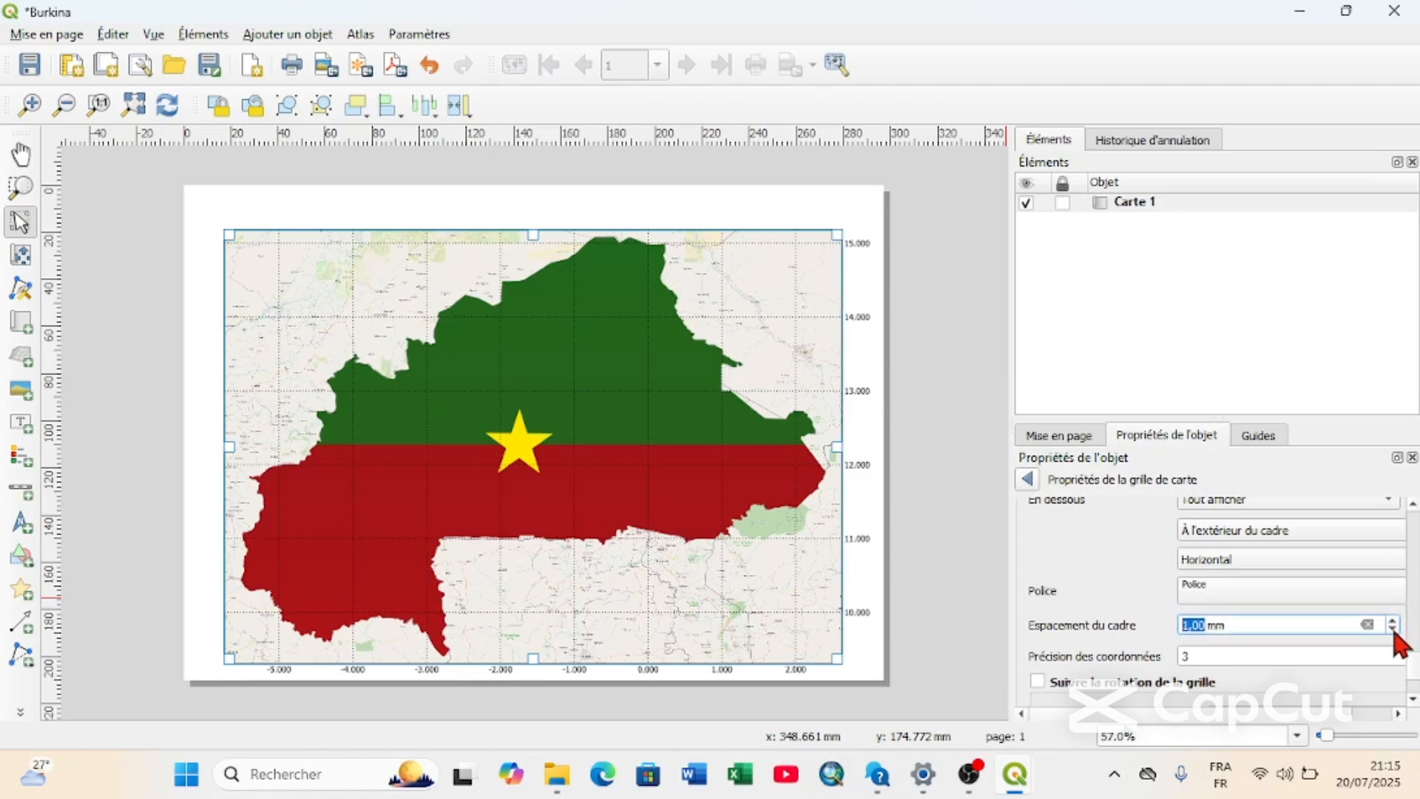
Review the map grid's settings, from appearance and interval through frame style to coordinate display and precision.
scroll(1111, 562, "up", 1)
scroll(1112, 562, "down", 3)
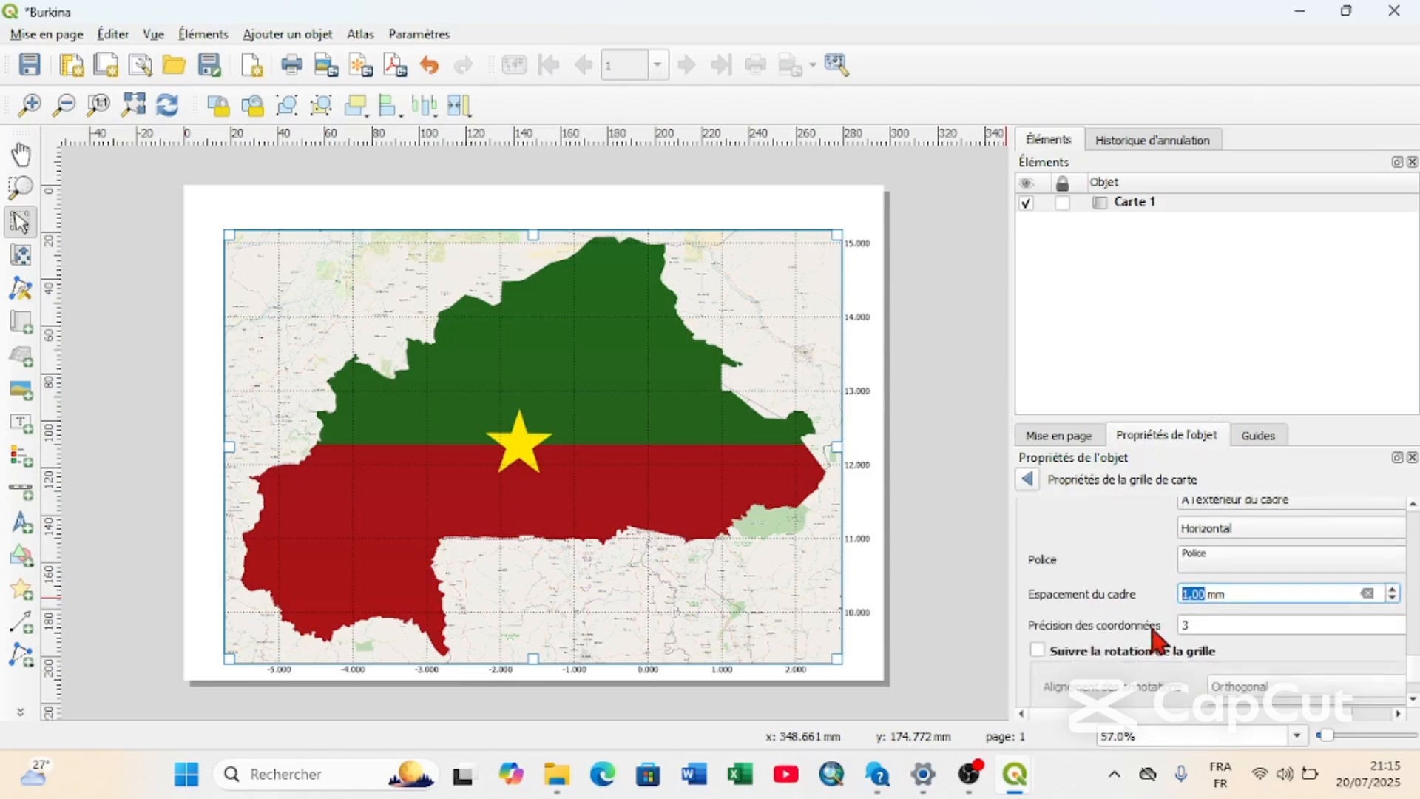
scroll(1117, 558, "up", 5)
scroll(1117, 565, "up", 12)
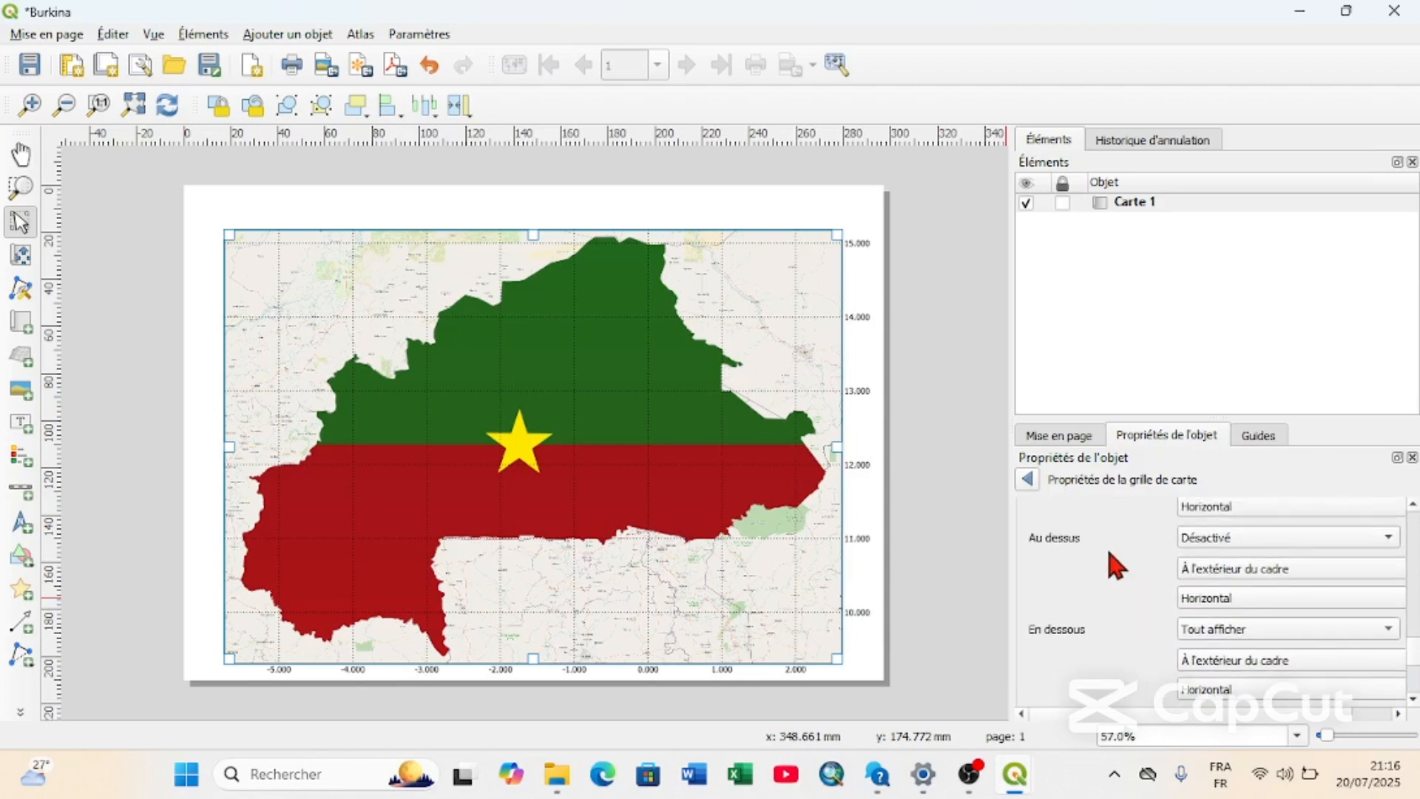
scroll(1117, 566, "up", 9)
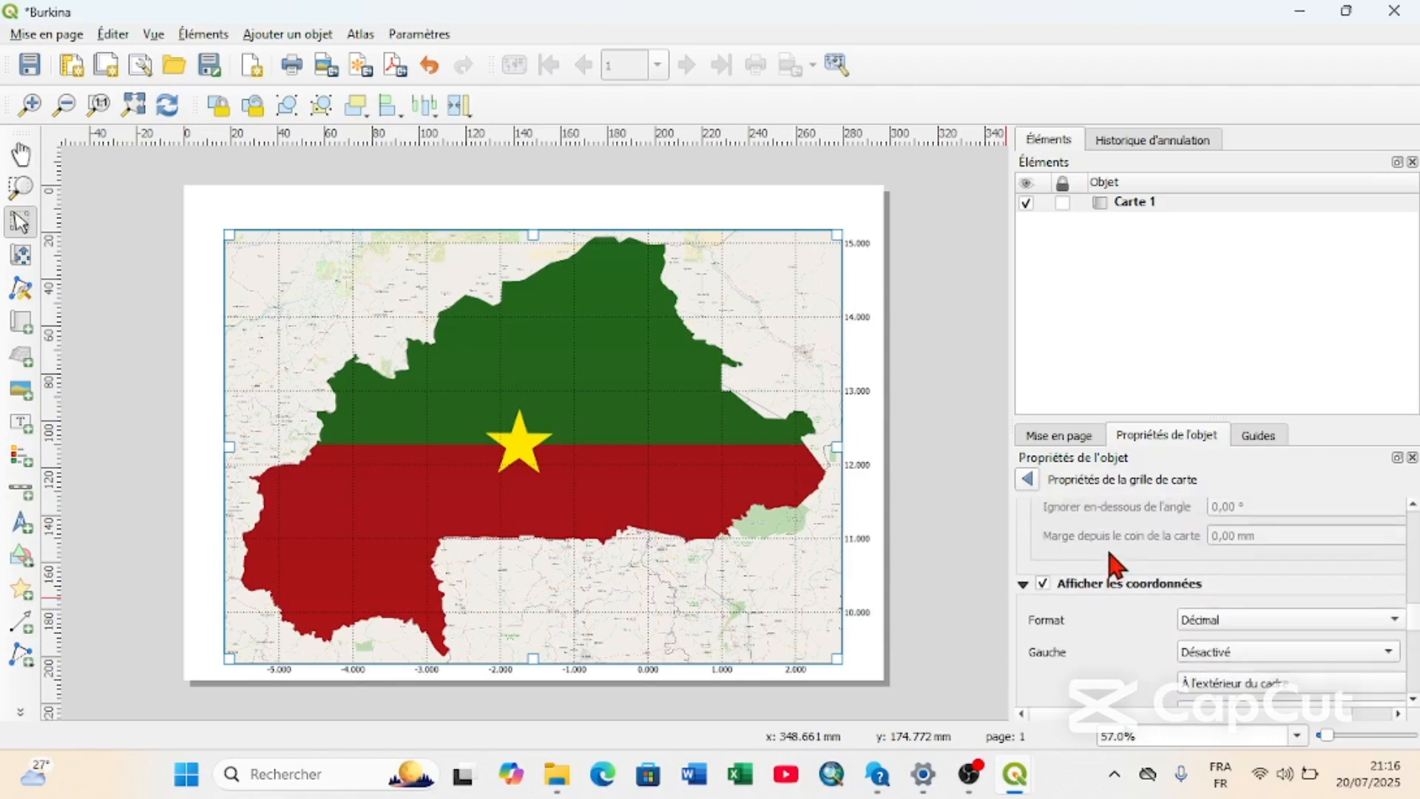
scroll(1113, 564, "up", 15)
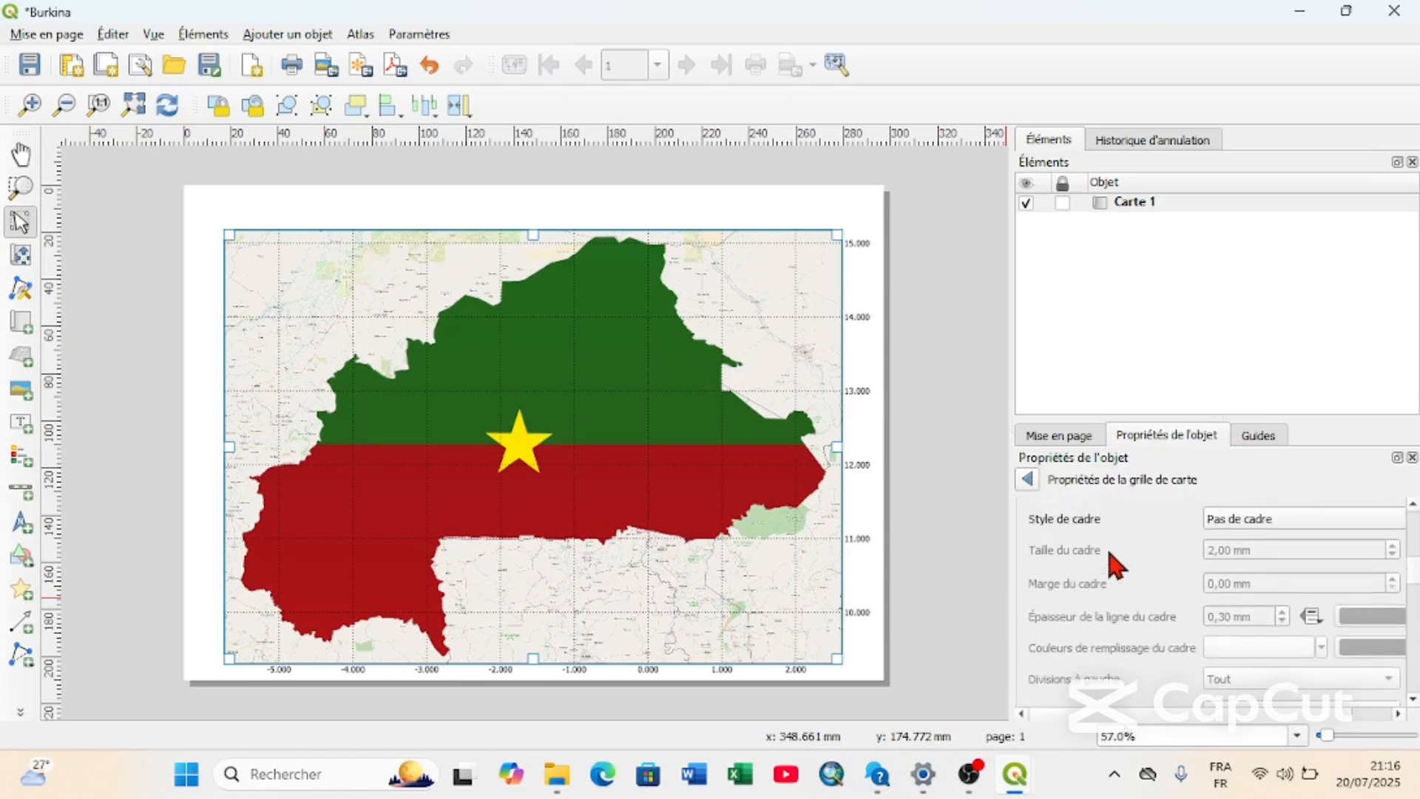
scroll(1117, 566, "up", 3)
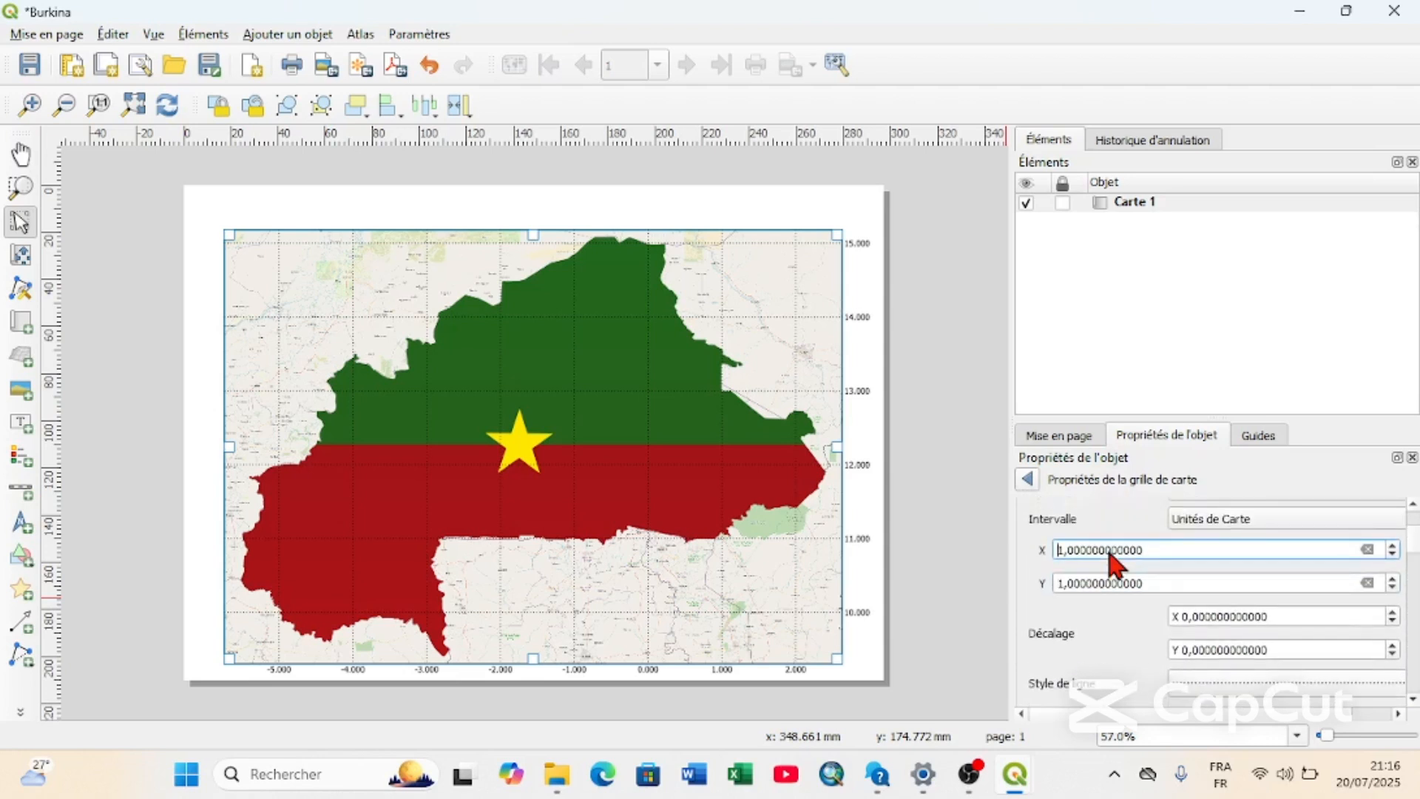
scroll(1093, 507, "up", 4)
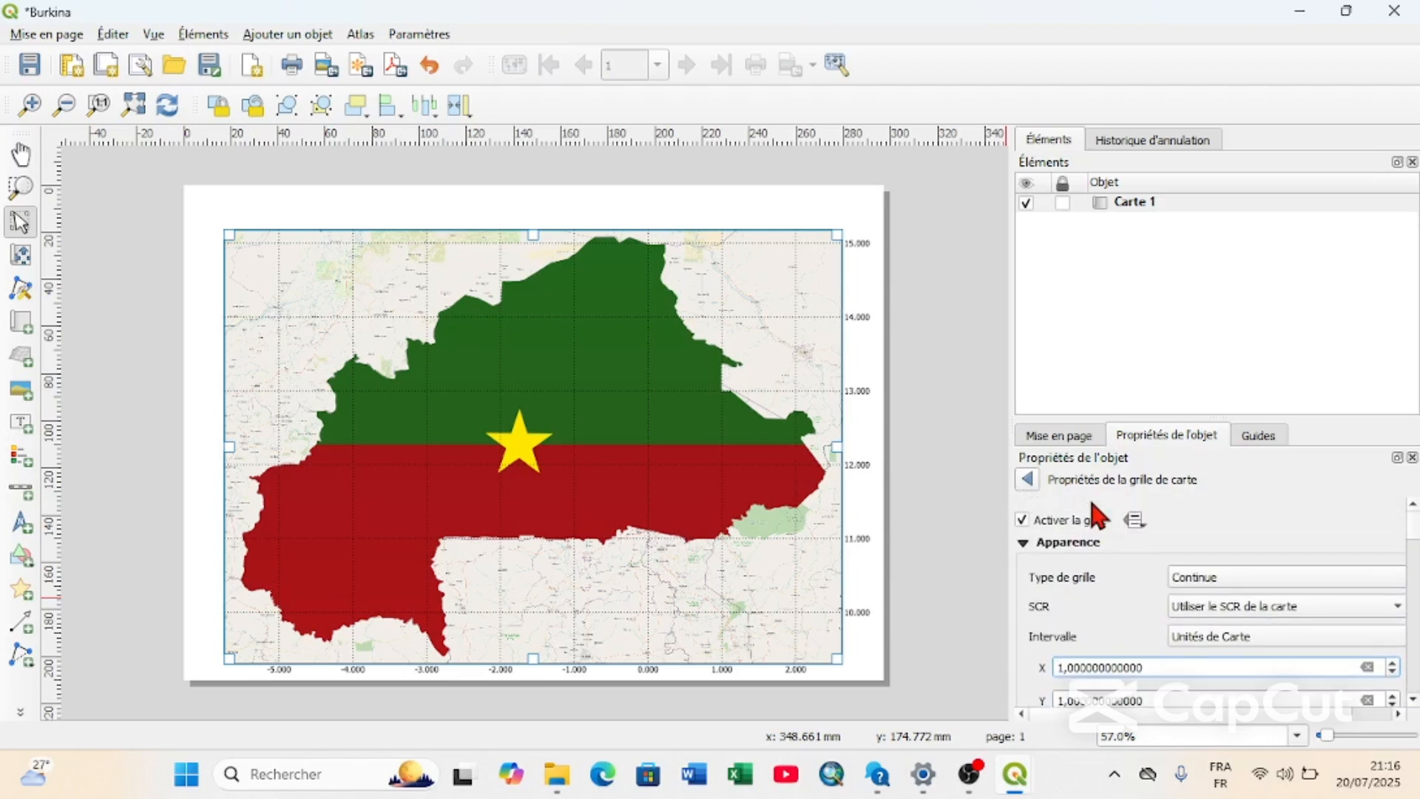
scroll(1093, 507, "down", 10)
scroll(1099, 592, "down", 10)
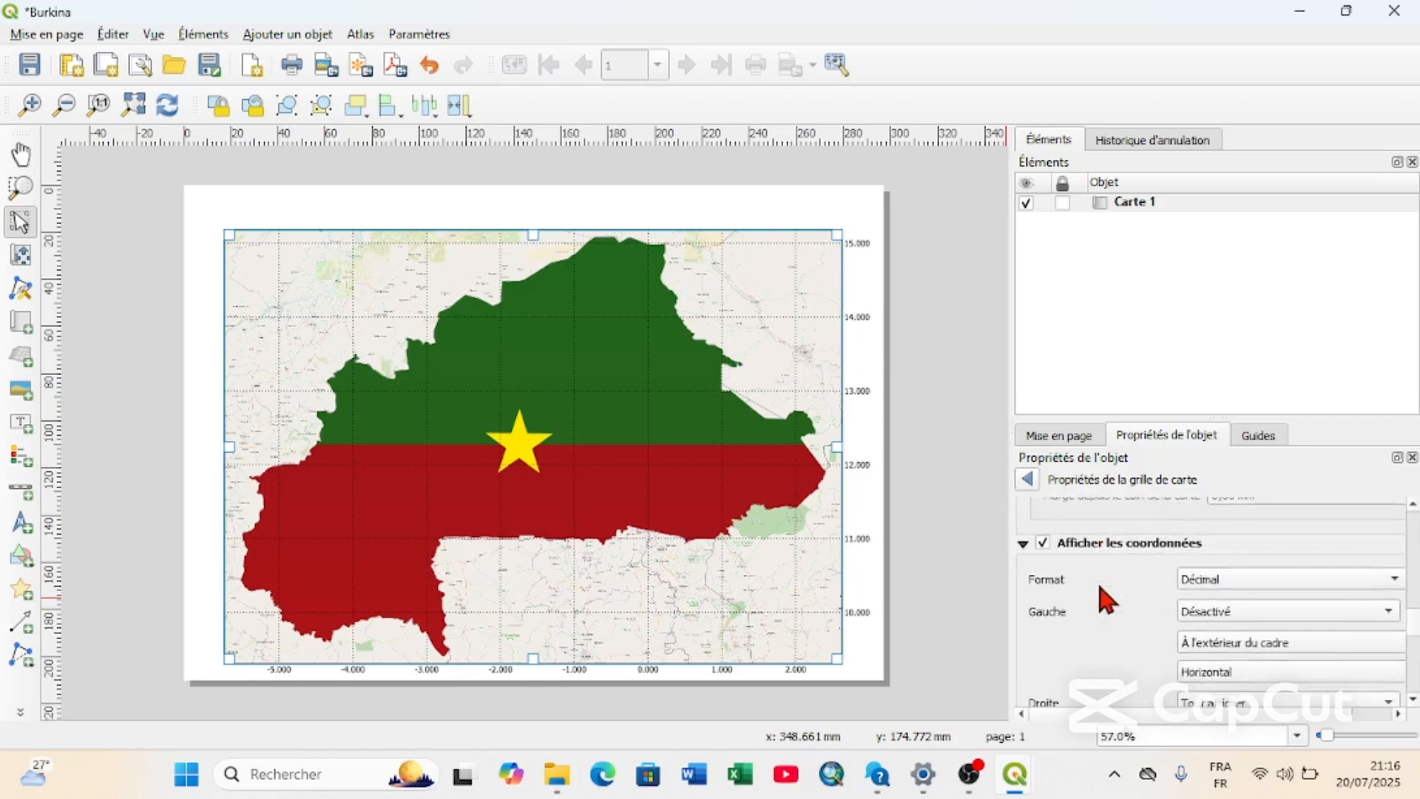
scroll(1098, 580, "down", 5)
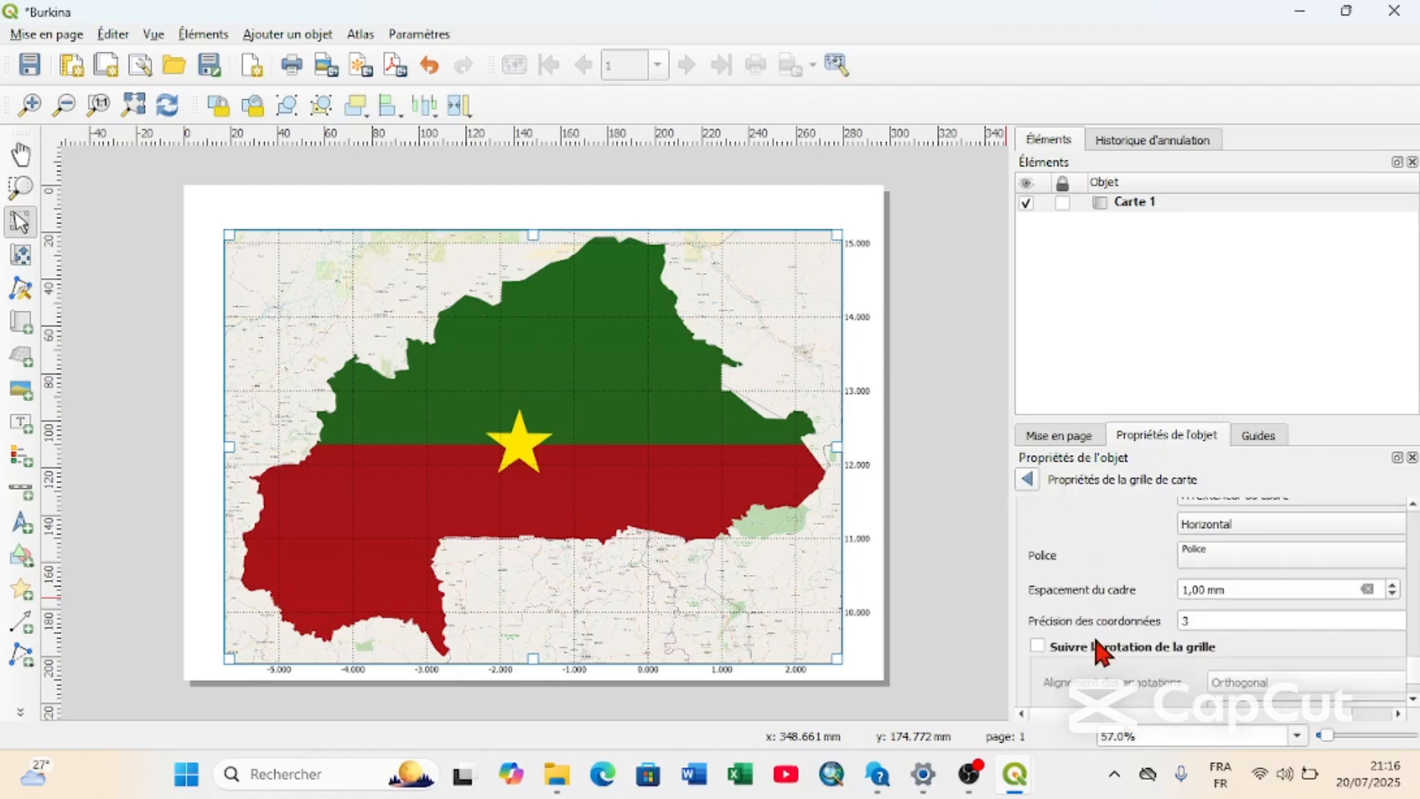
Try enabling Suivre la rotation de la grille for the grid coordinates and switch it back off.
left_click(1037, 645)
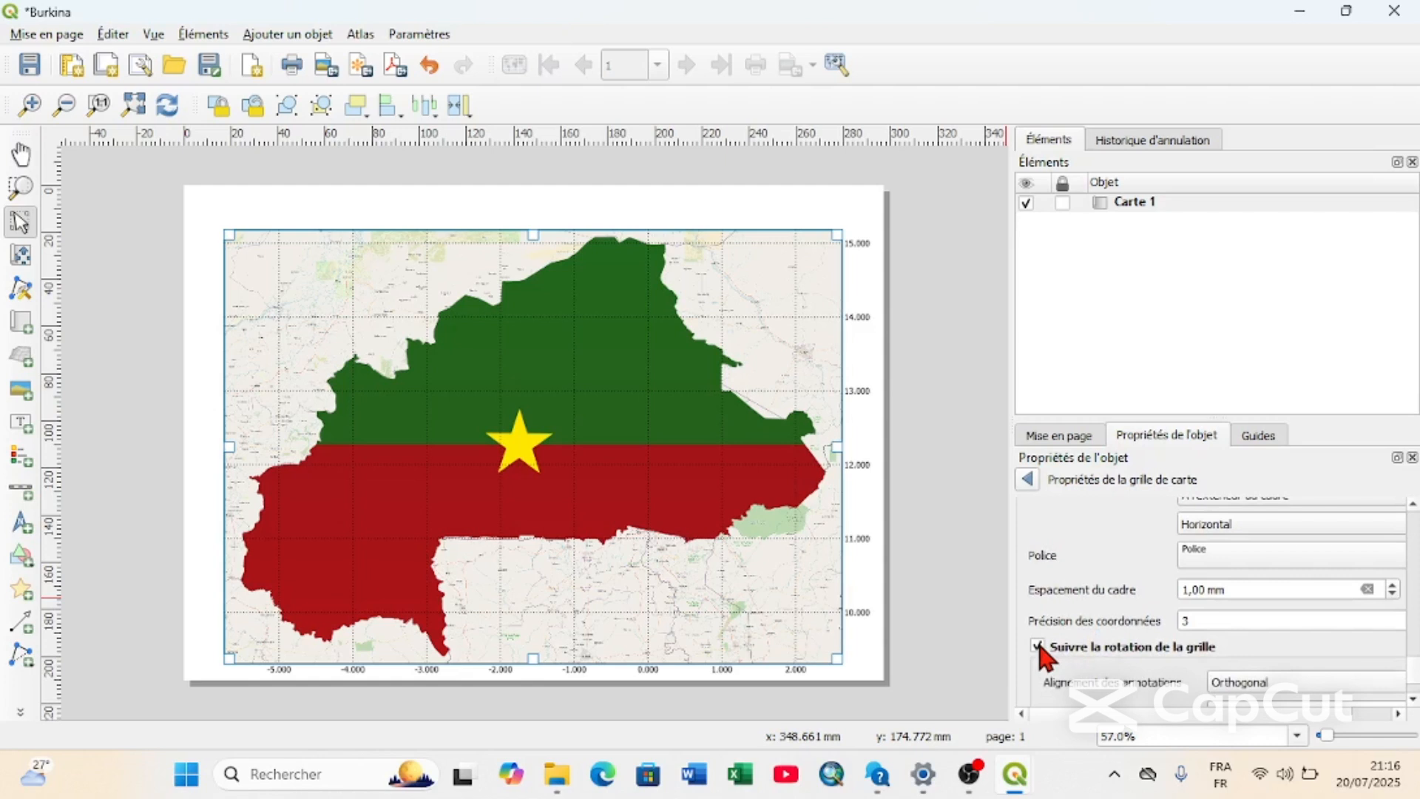
scroll(1103, 674, "down", 2)
scroll(1103, 674, "up", 5)
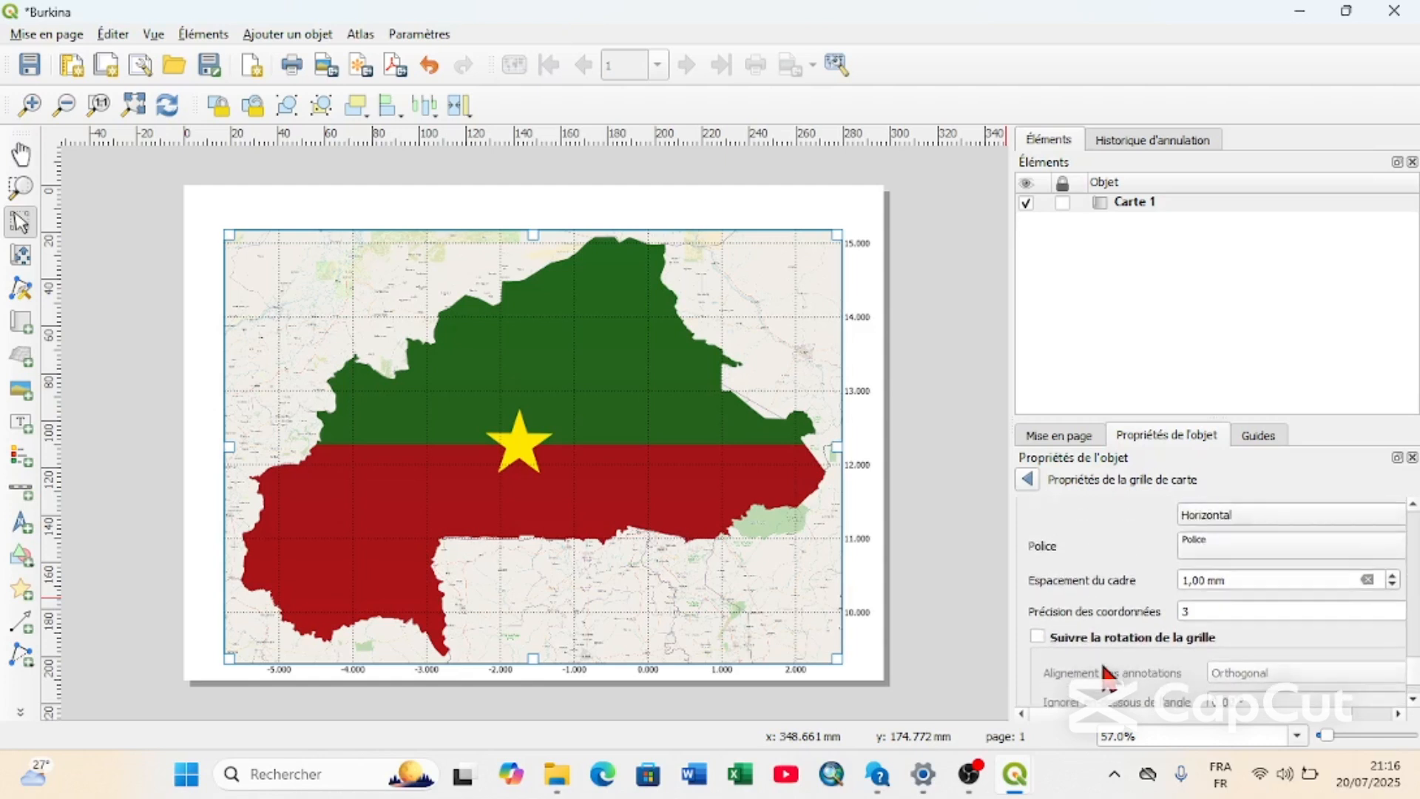
Try the grid frame styles Zébré, Zebré (Nautique) and Marqueurs à l'intérieur et à l'extérieur.
scroll(1105, 674, "up", 10)
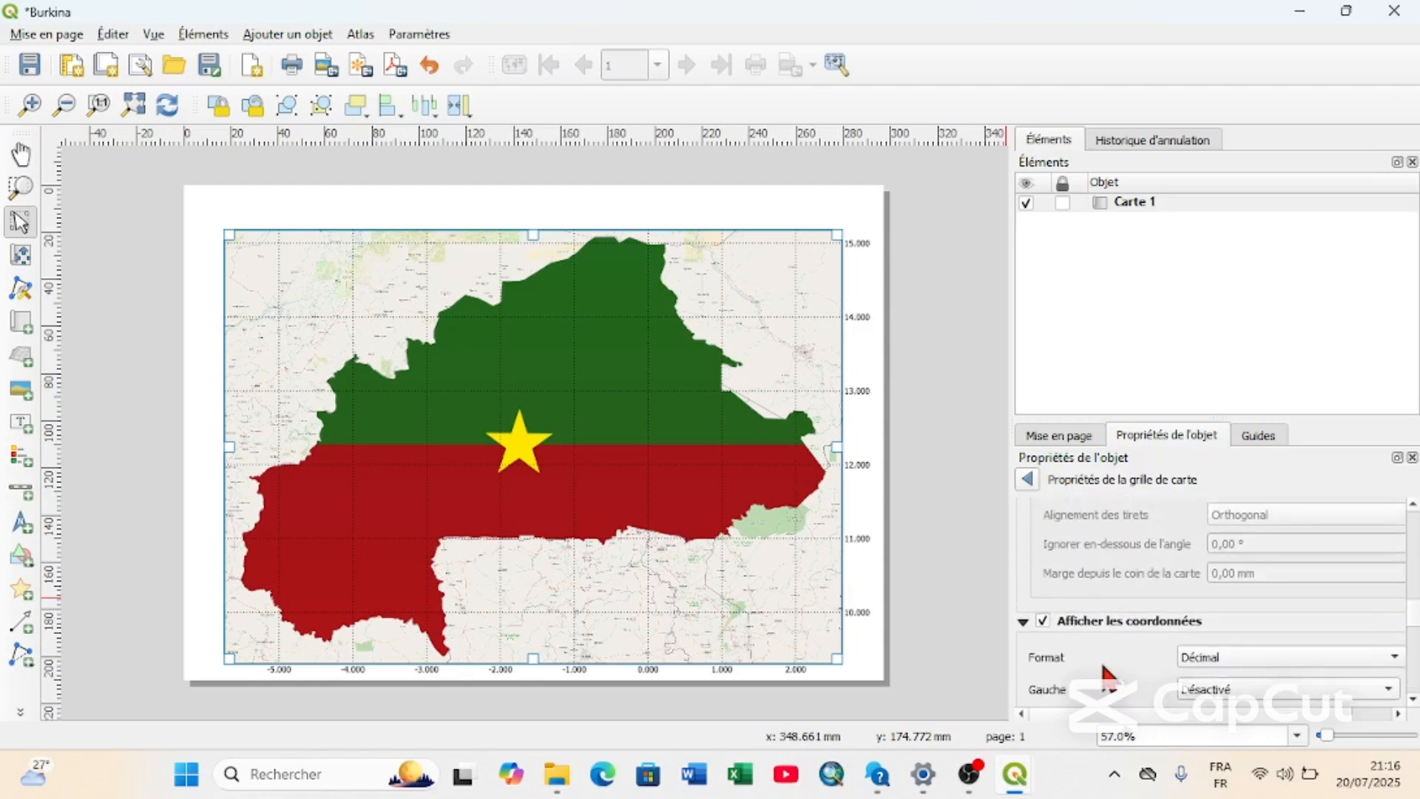
scroll(1105, 673, "up", 8)
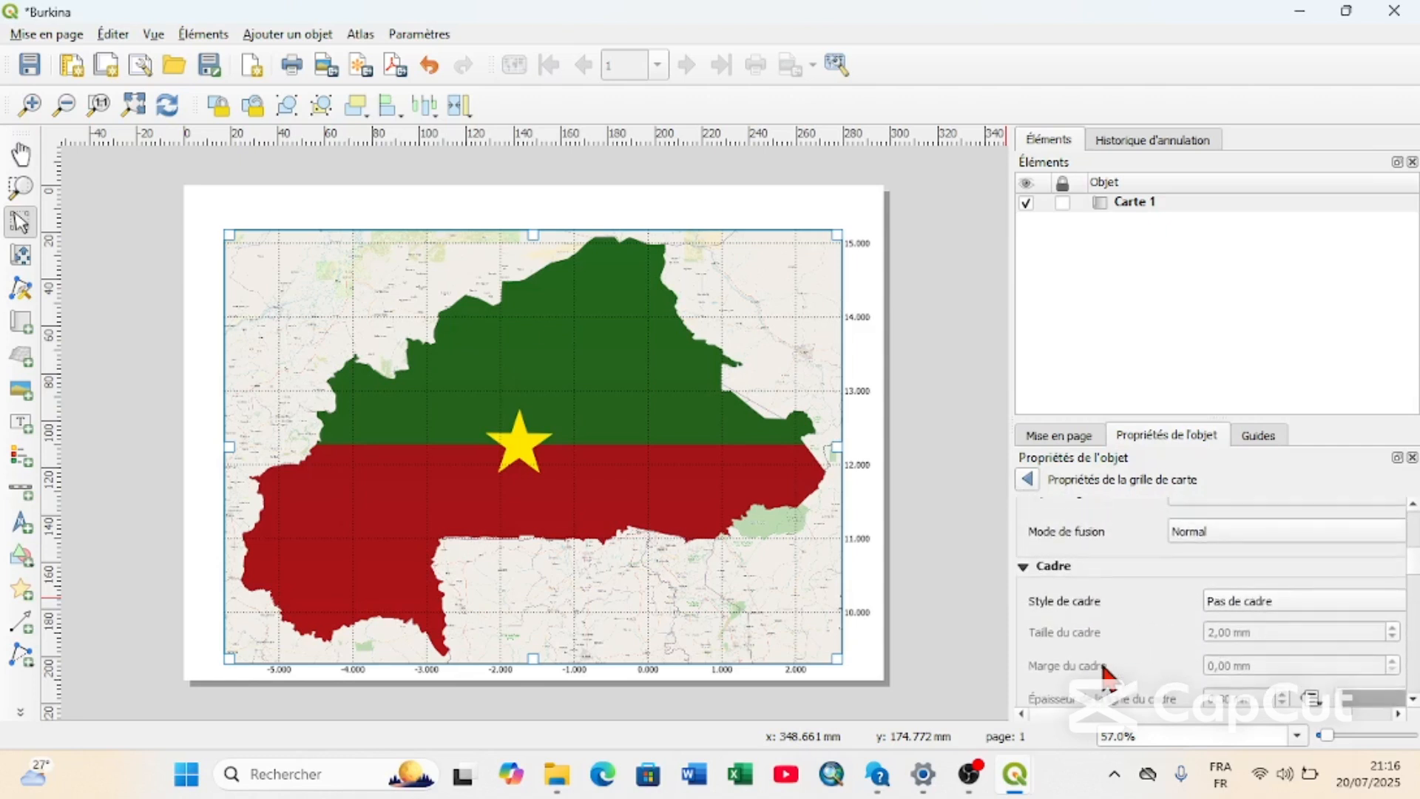
left_click(1232, 620)
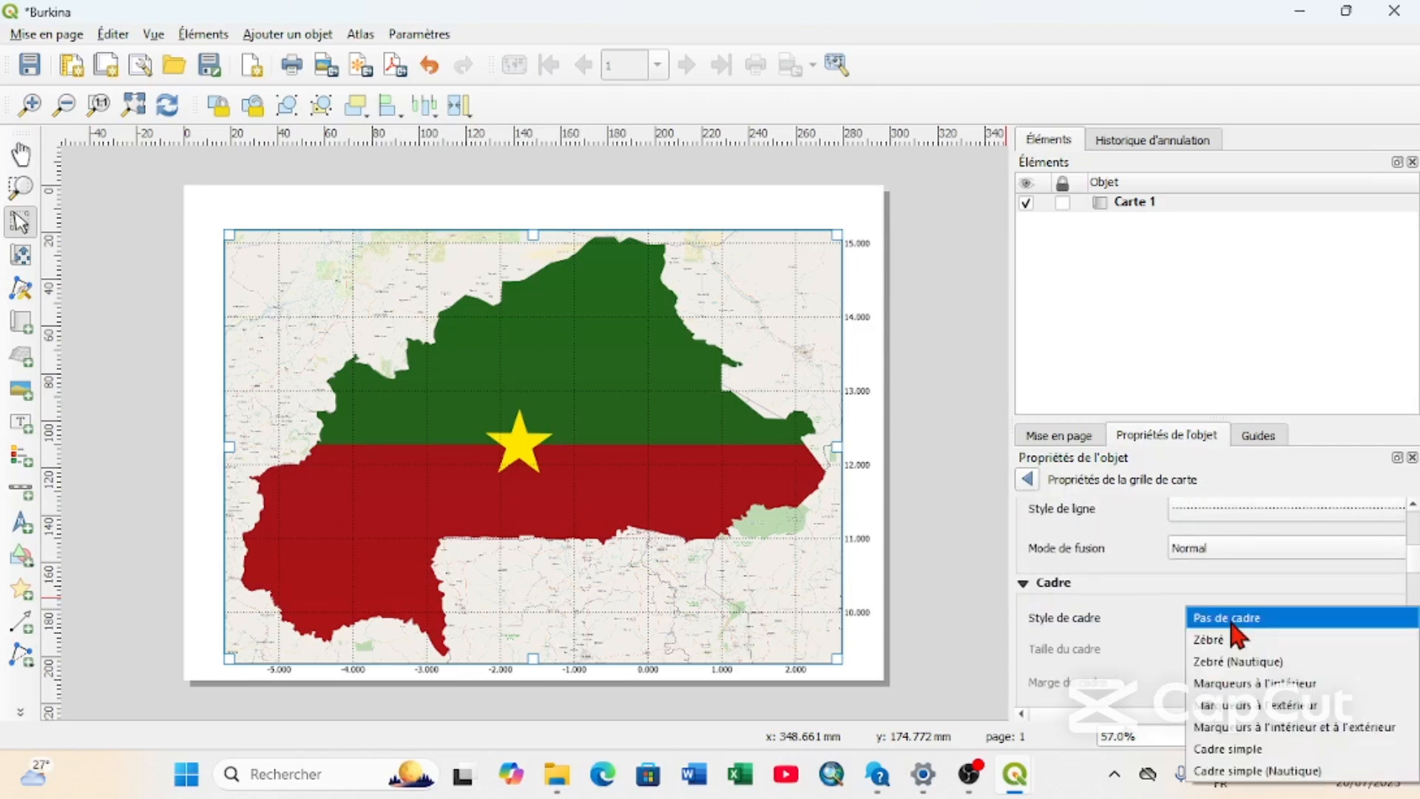
left_click(1229, 639)
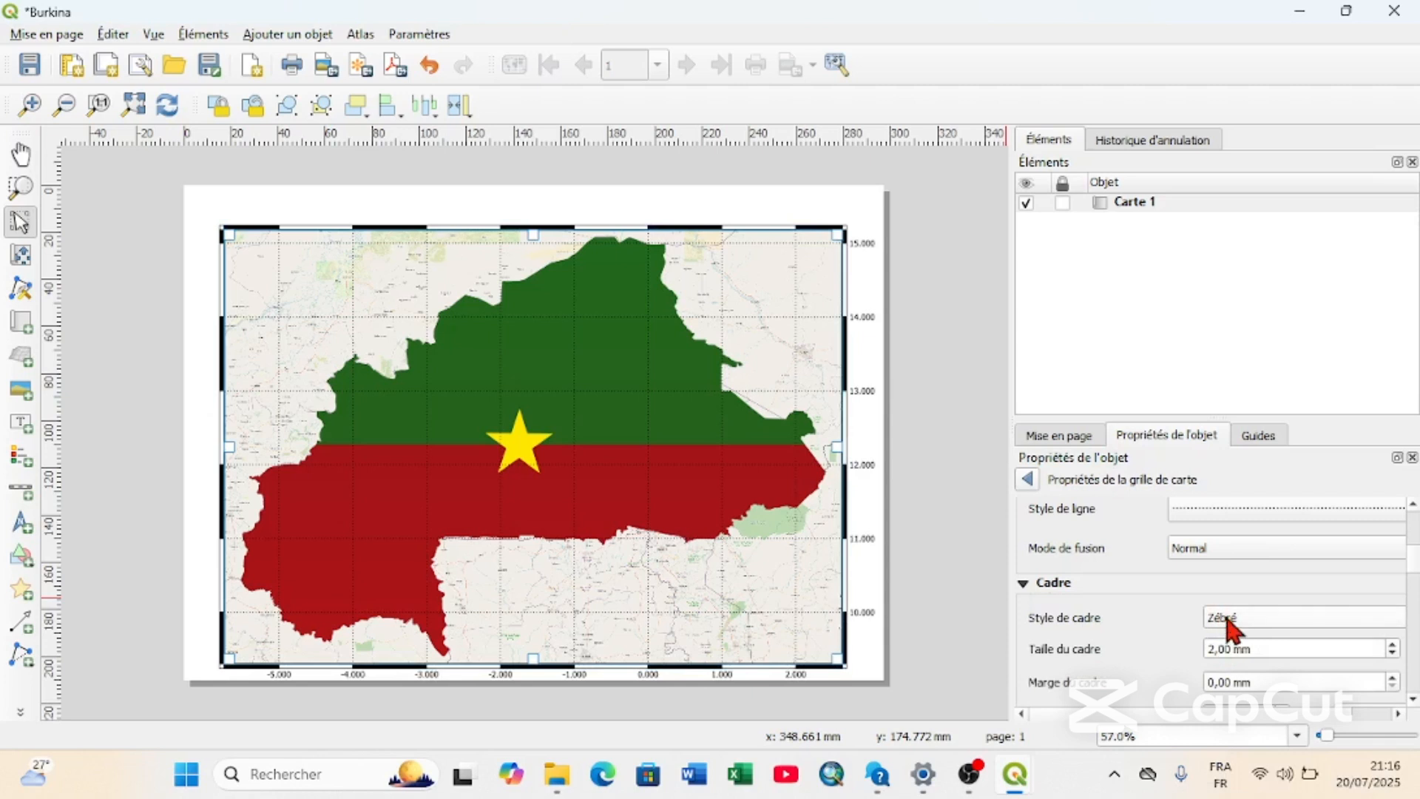
left_click(1230, 623)
left_click(1229, 639)
left_click(1239, 620)
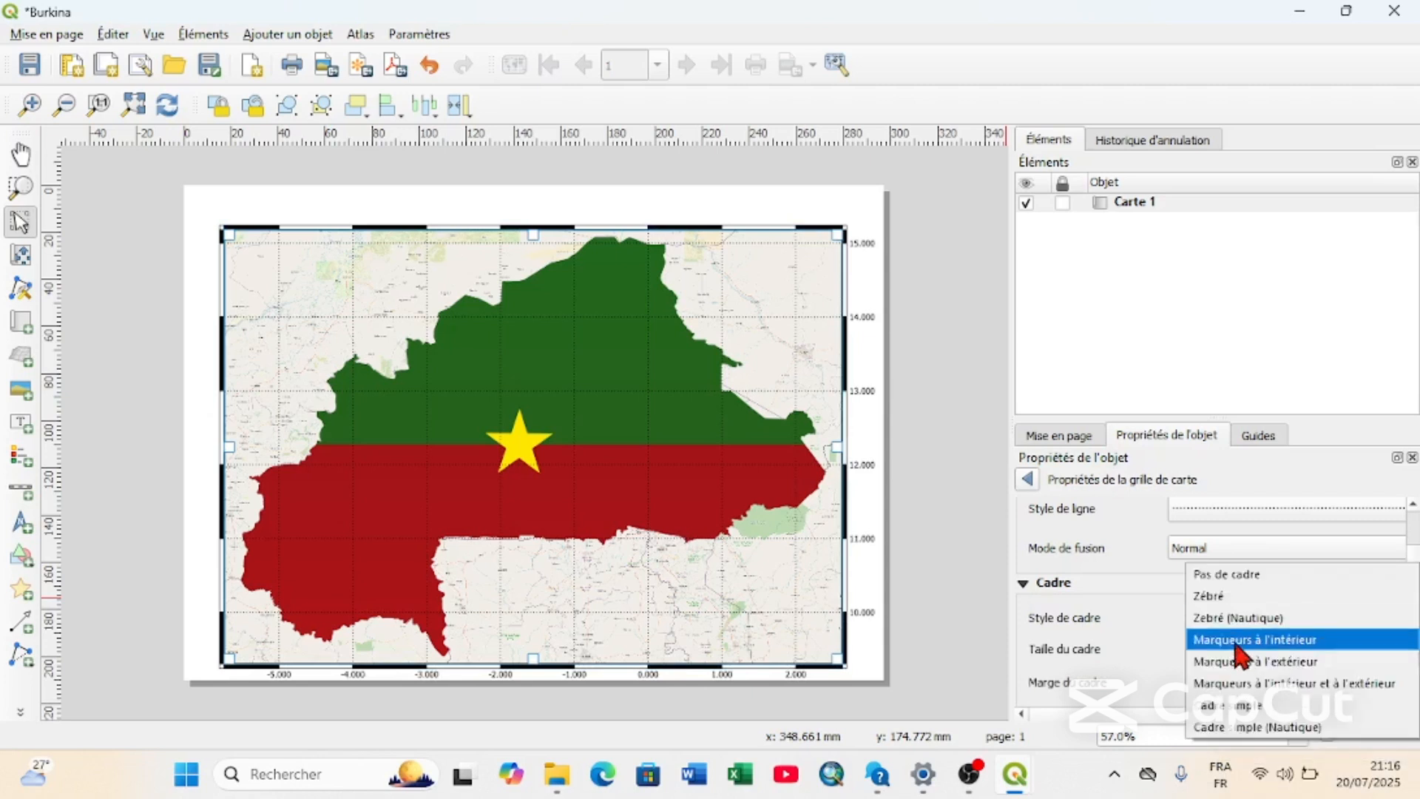
left_click(1236, 682)
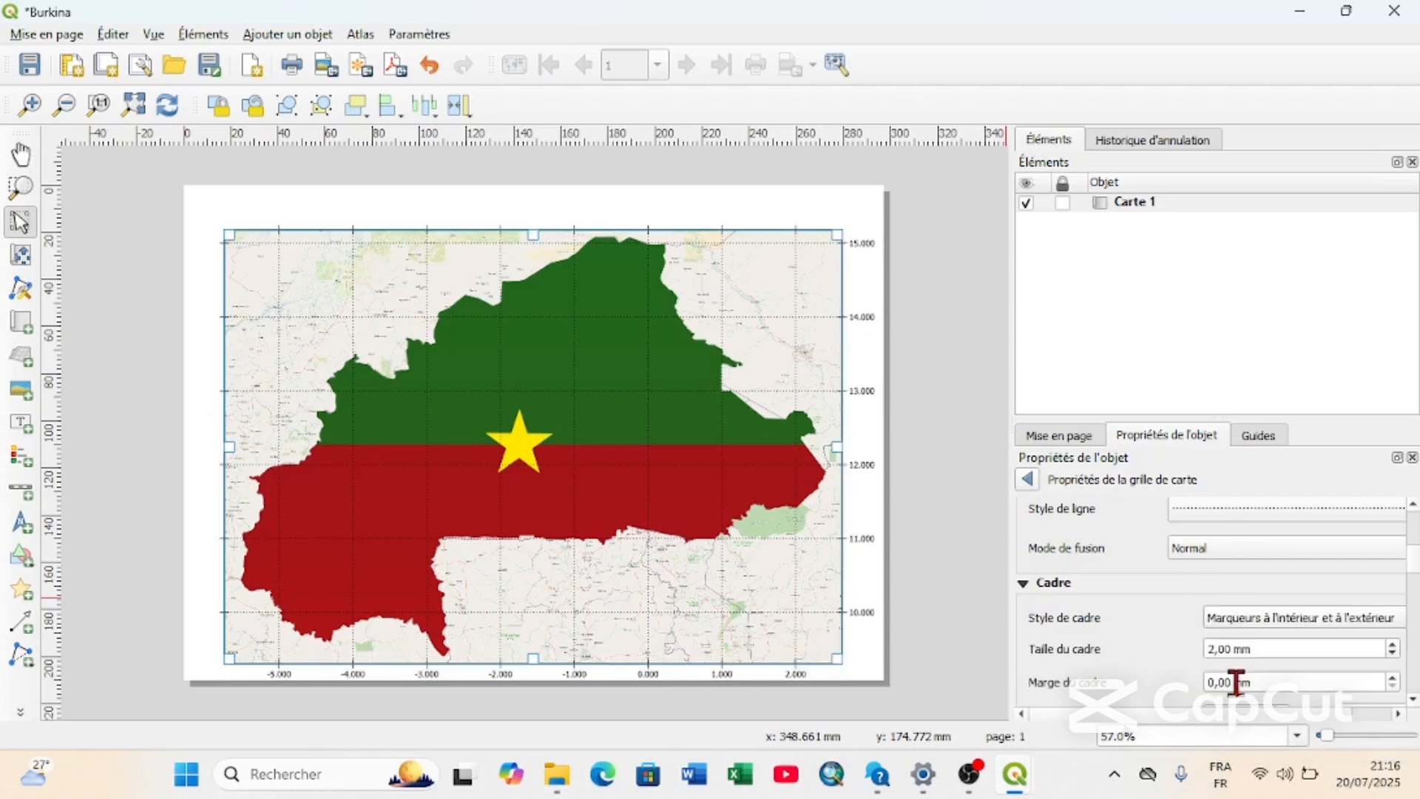
Try the grid frame style Marqueurs à l'intérieur with a frame size (Taille du cadre) of 10,00 mm.
left_click(1250, 623)
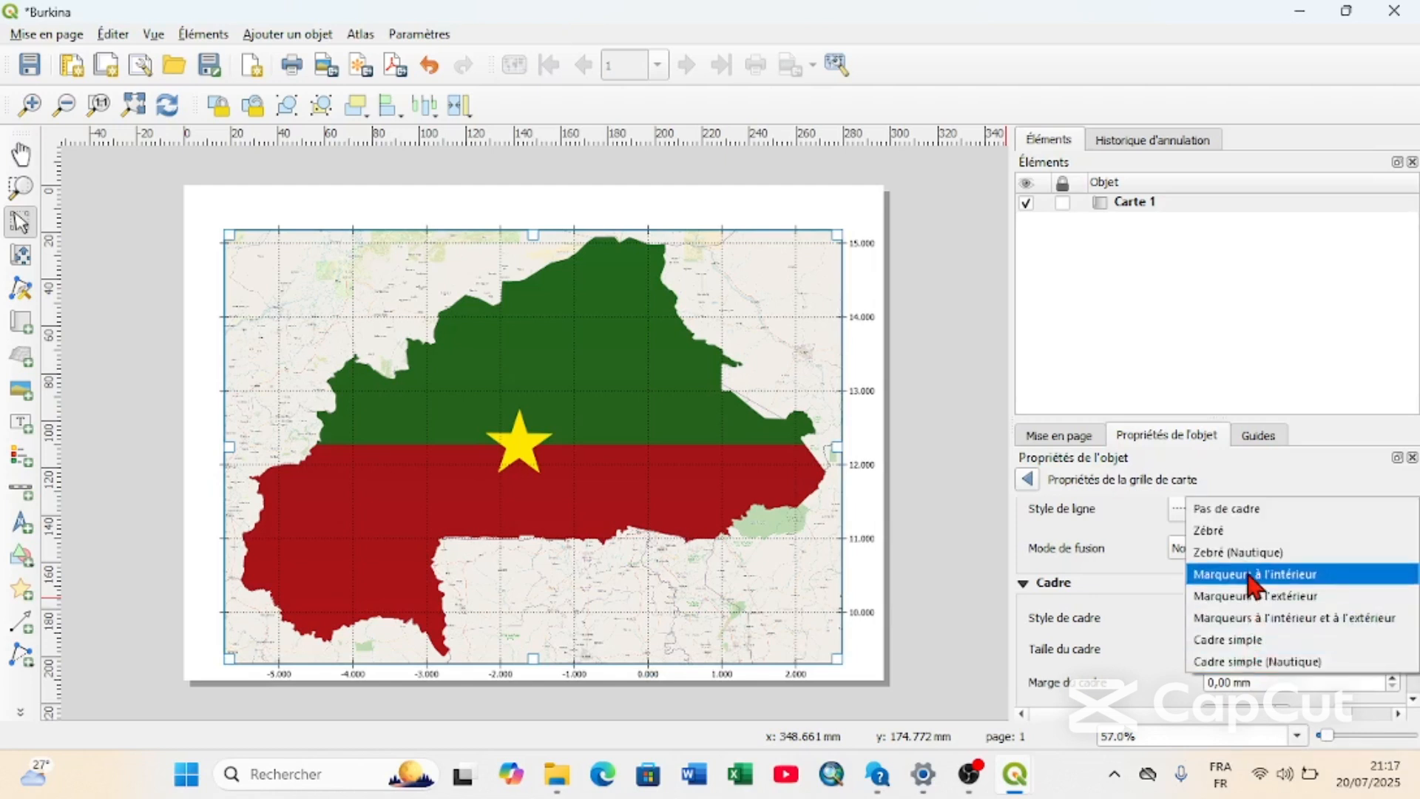
left_click(1250, 580)
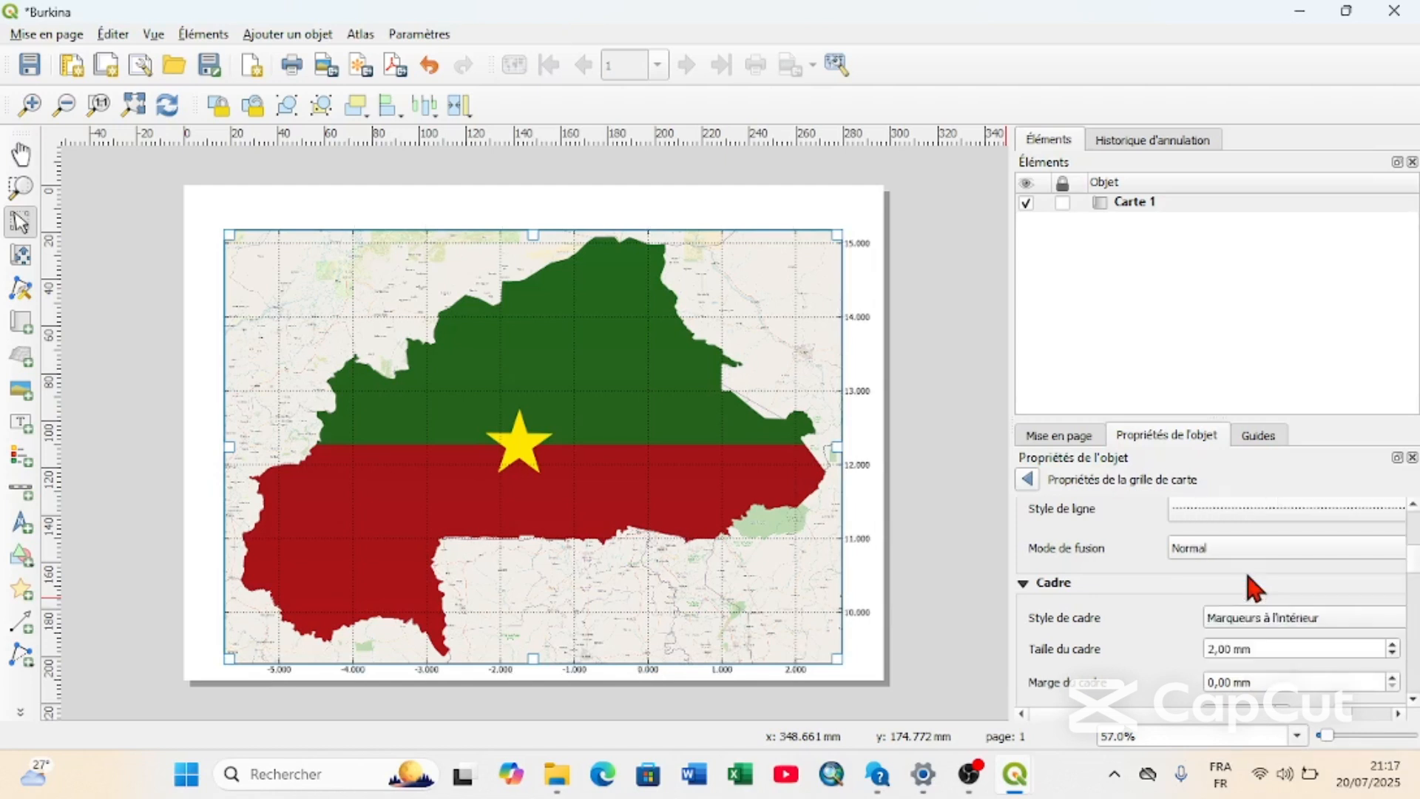
left_click(1390, 645)
left_click(1391, 645)
left_click(1390, 645)
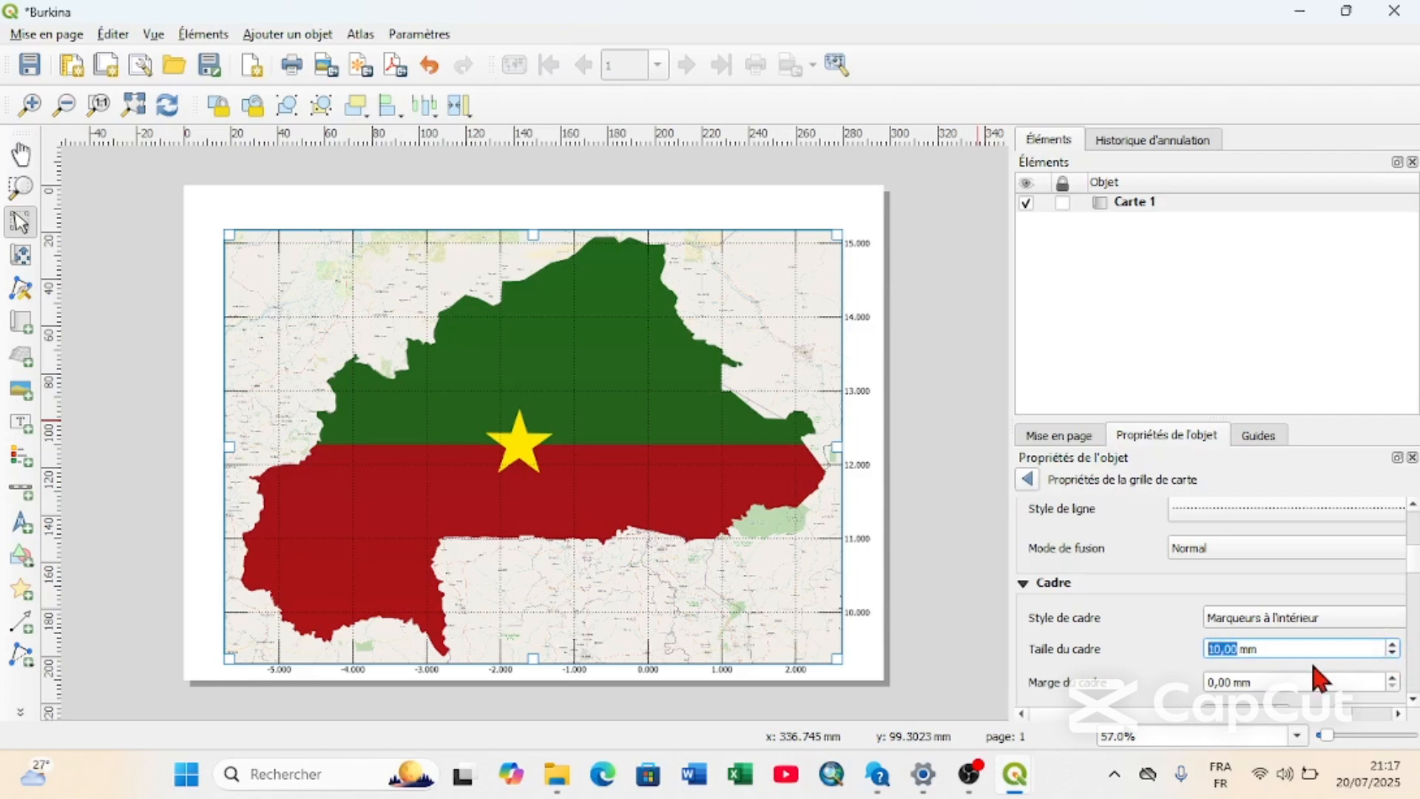
Compare the grid frame styles Marqueurs à l'extérieur, Marqueurs à l'intérieur et à l'extérieur and Cadre simple.
left_click(1296, 619)
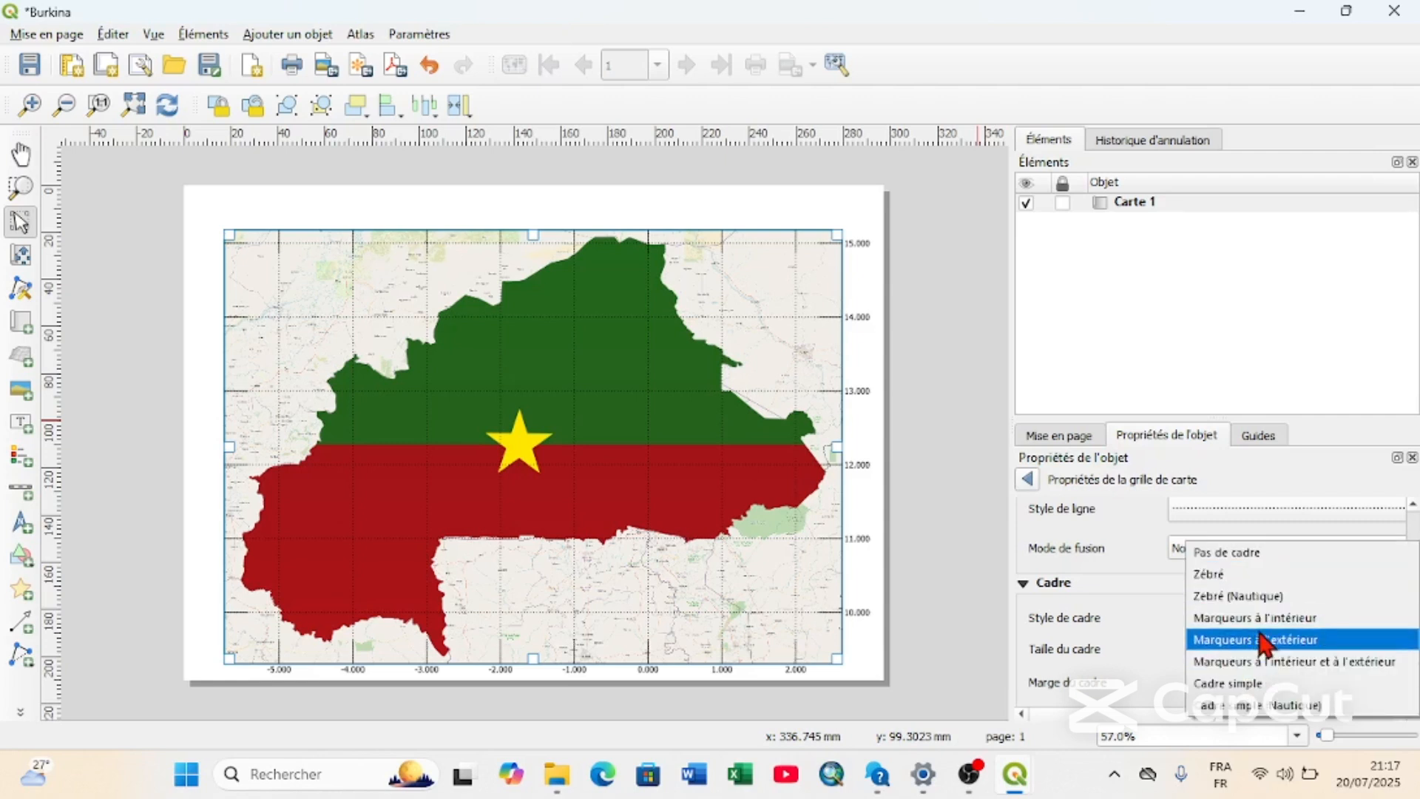
left_click(1261, 636)
left_click(1271, 619)
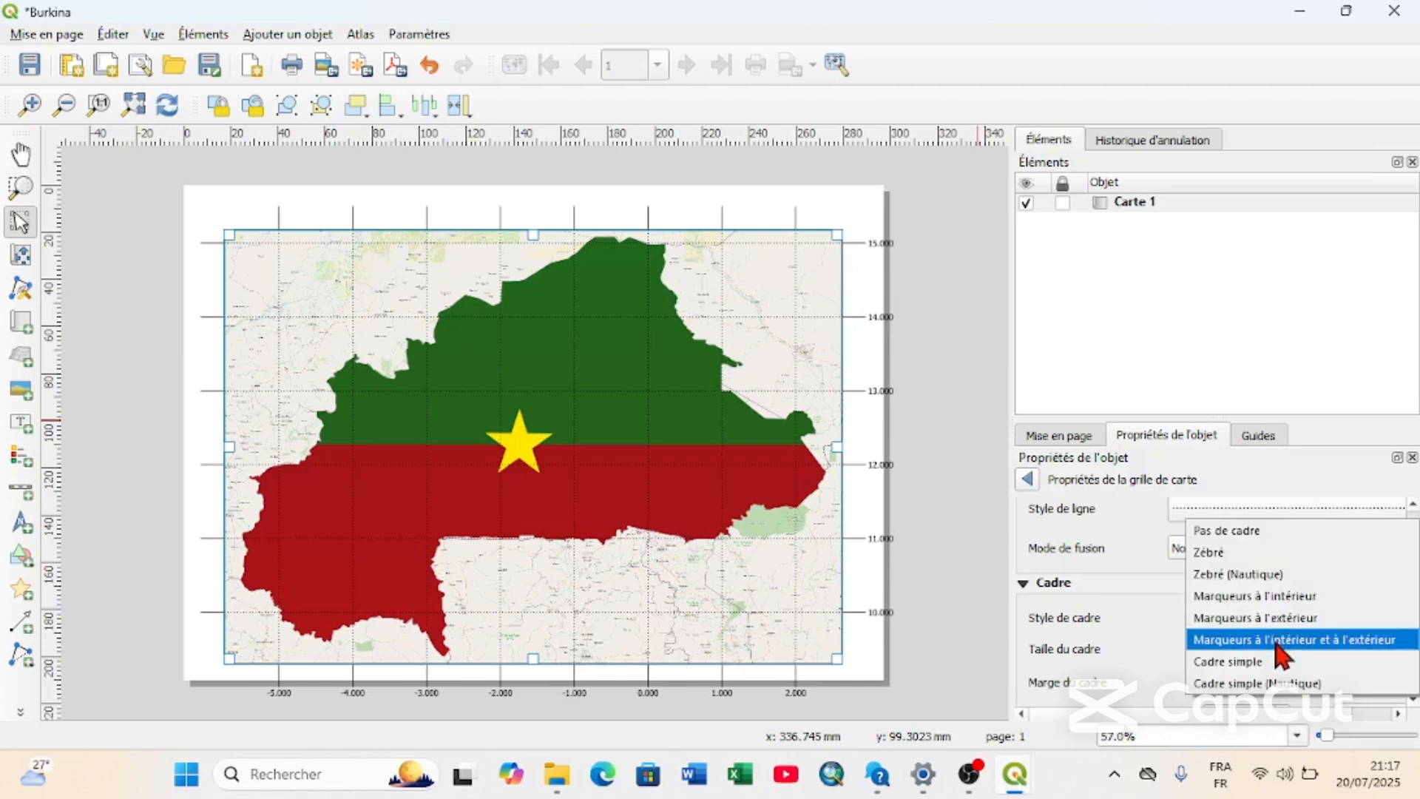
left_click(1275, 641)
left_click(1296, 625)
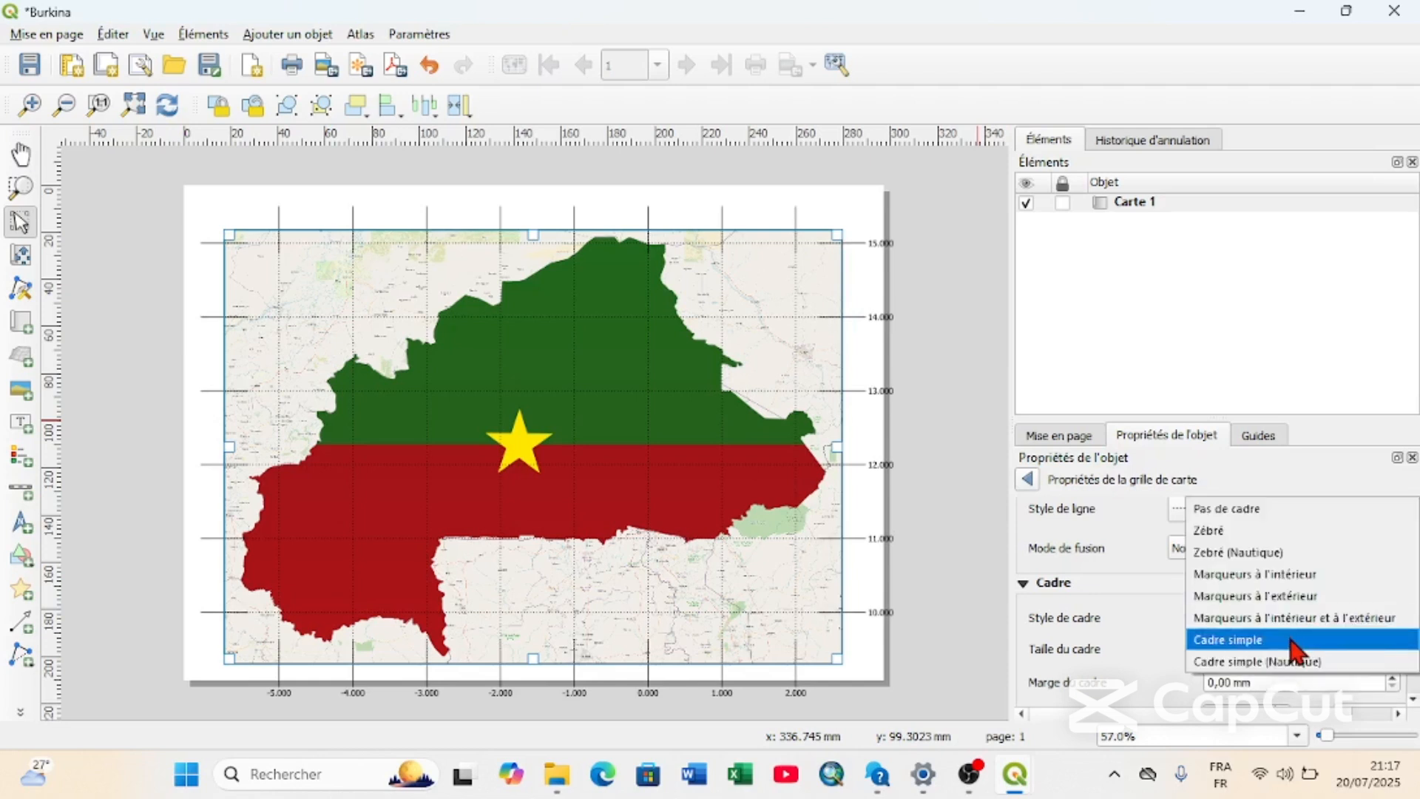
left_click(1296, 640)
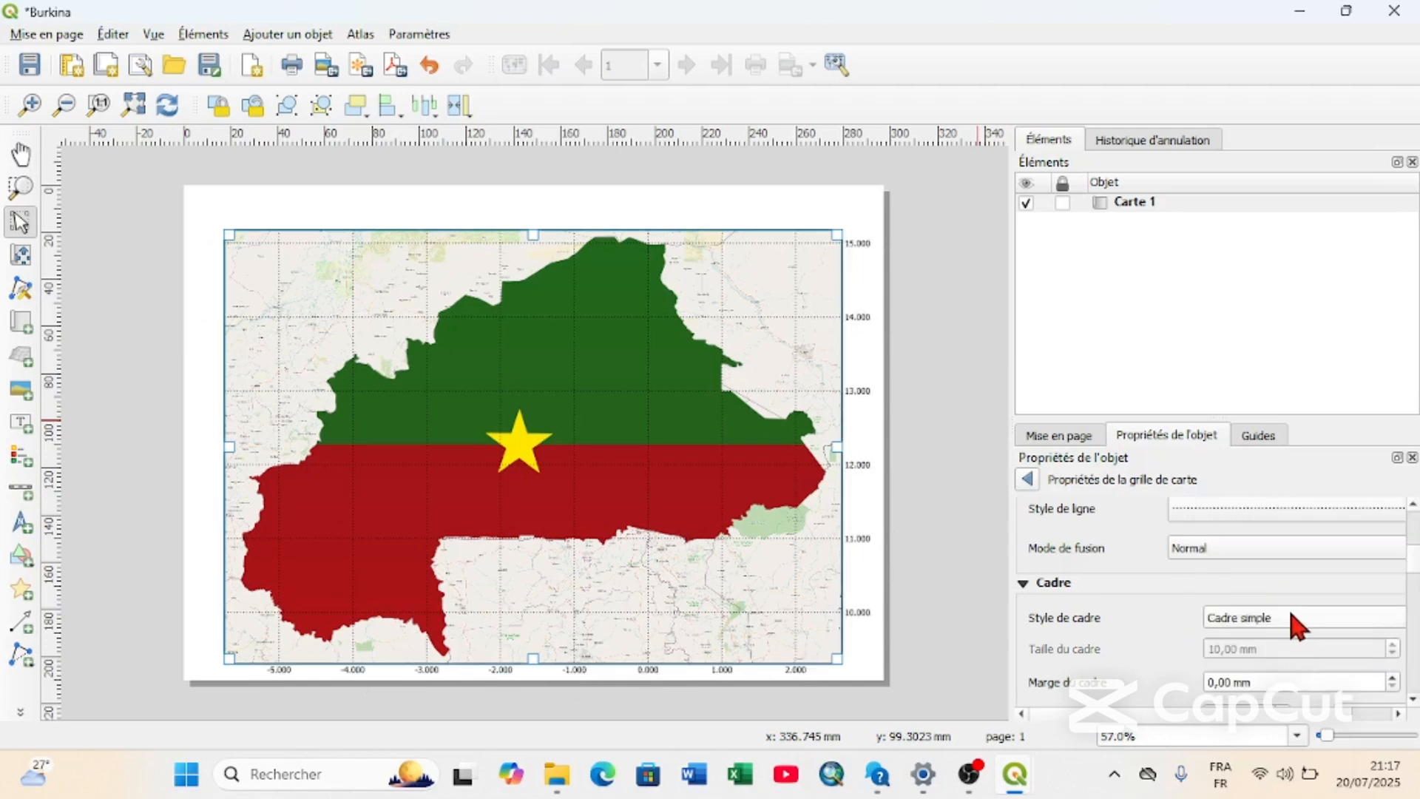
Set the grid frame style to Marqueurs à l'intérieur with a frame size of 1,00 mm.
left_click(1296, 625)
left_click(1280, 554)
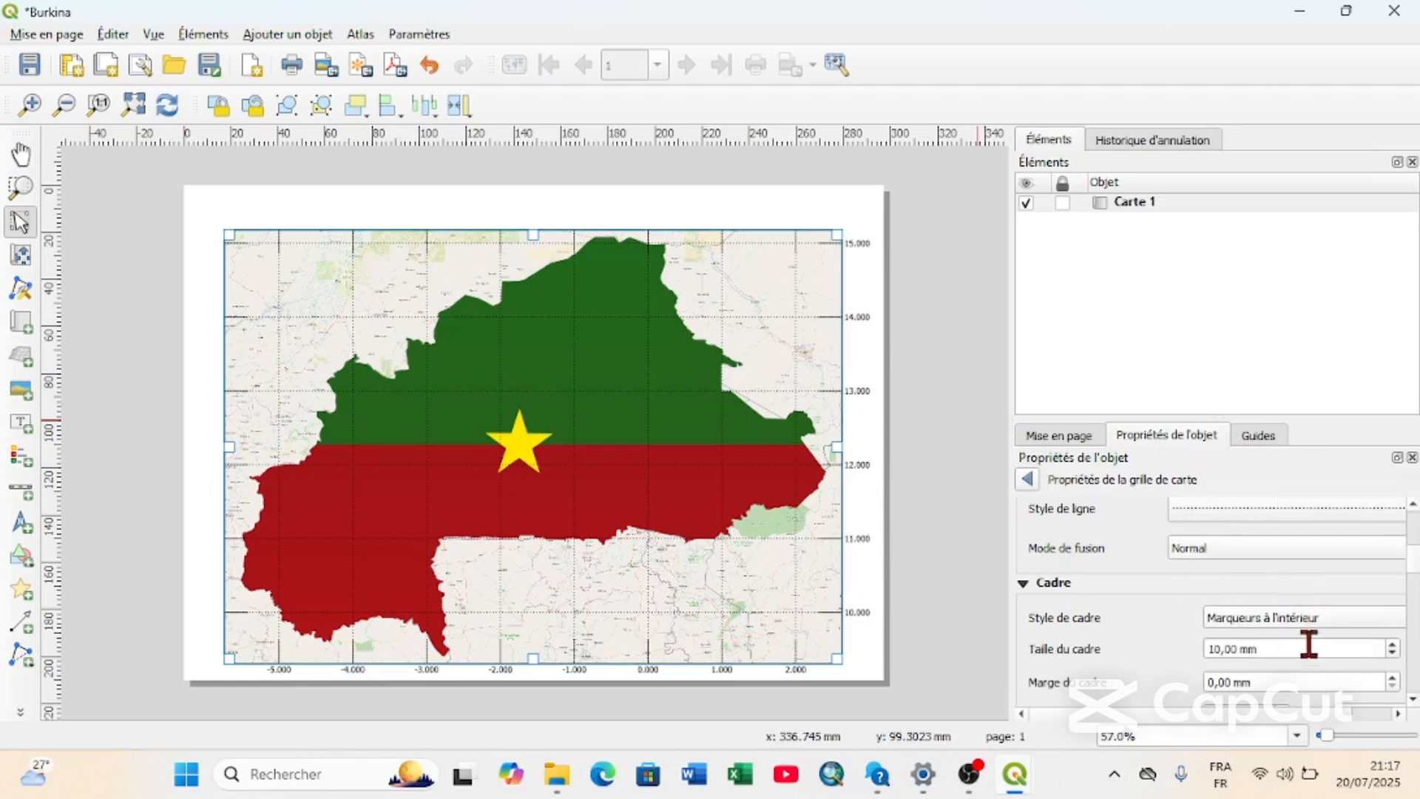
left_click(1393, 655)
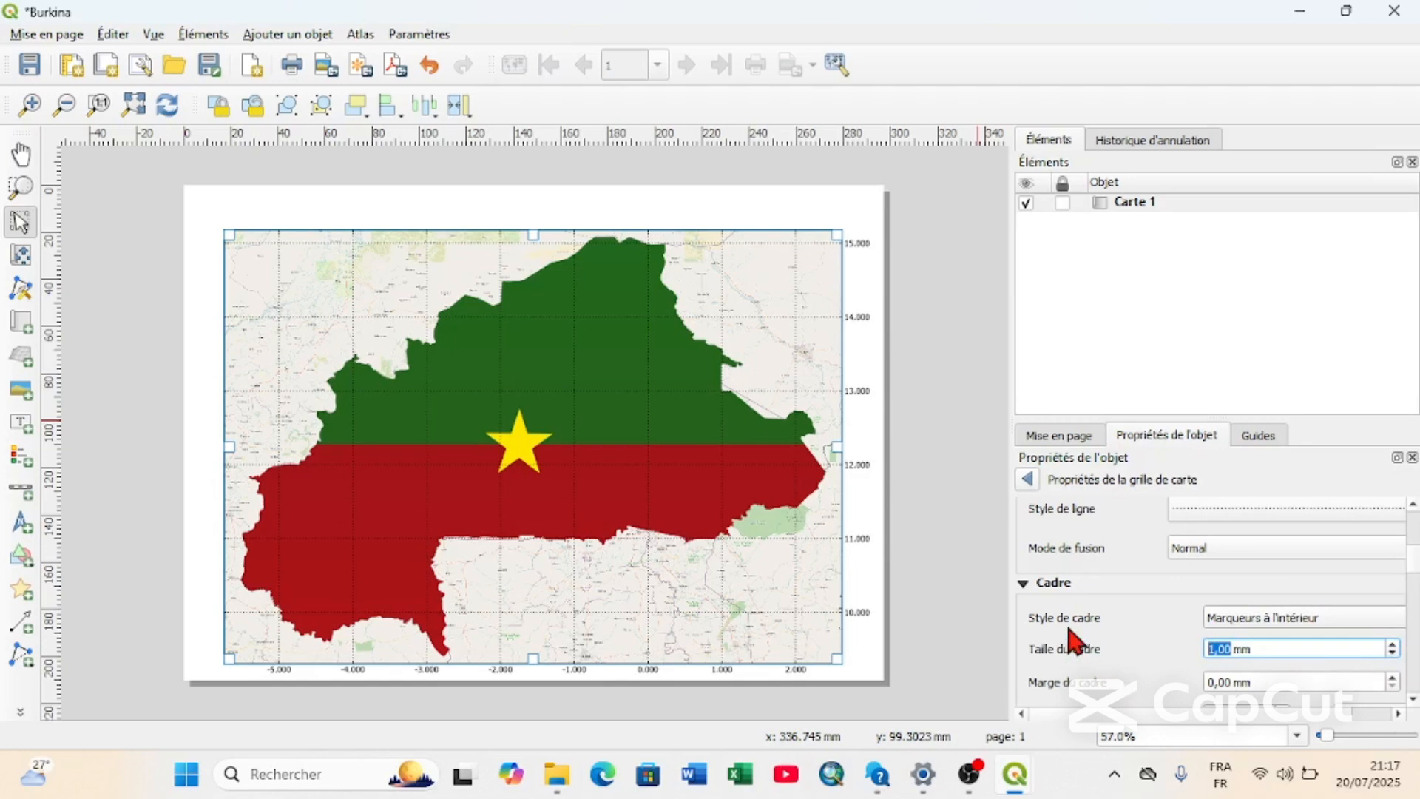
Leave the grid settings and set the thickness (Épaisseur) of Carte 1's frame to 0,40 mm.
left_click(1027, 480)
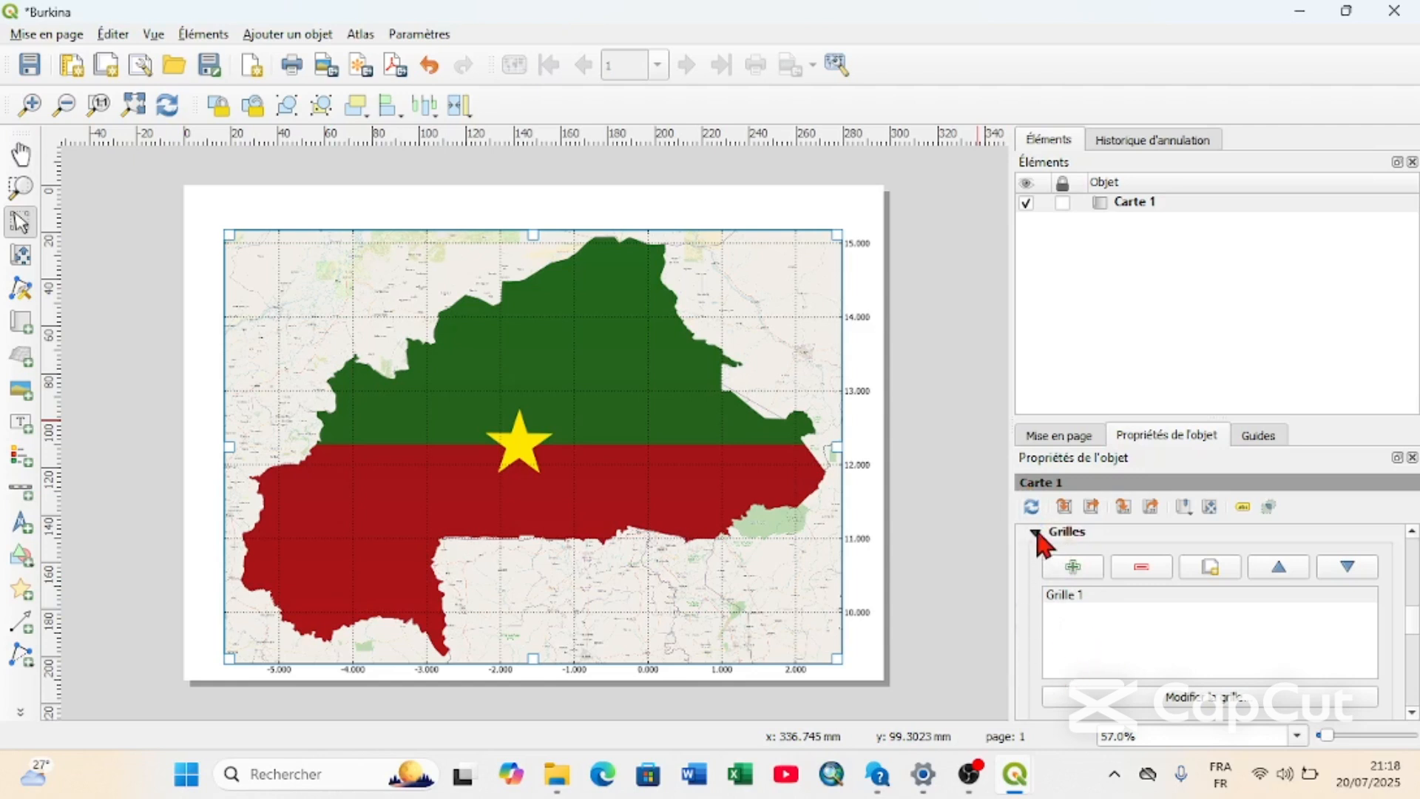
left_click(1036, 533)
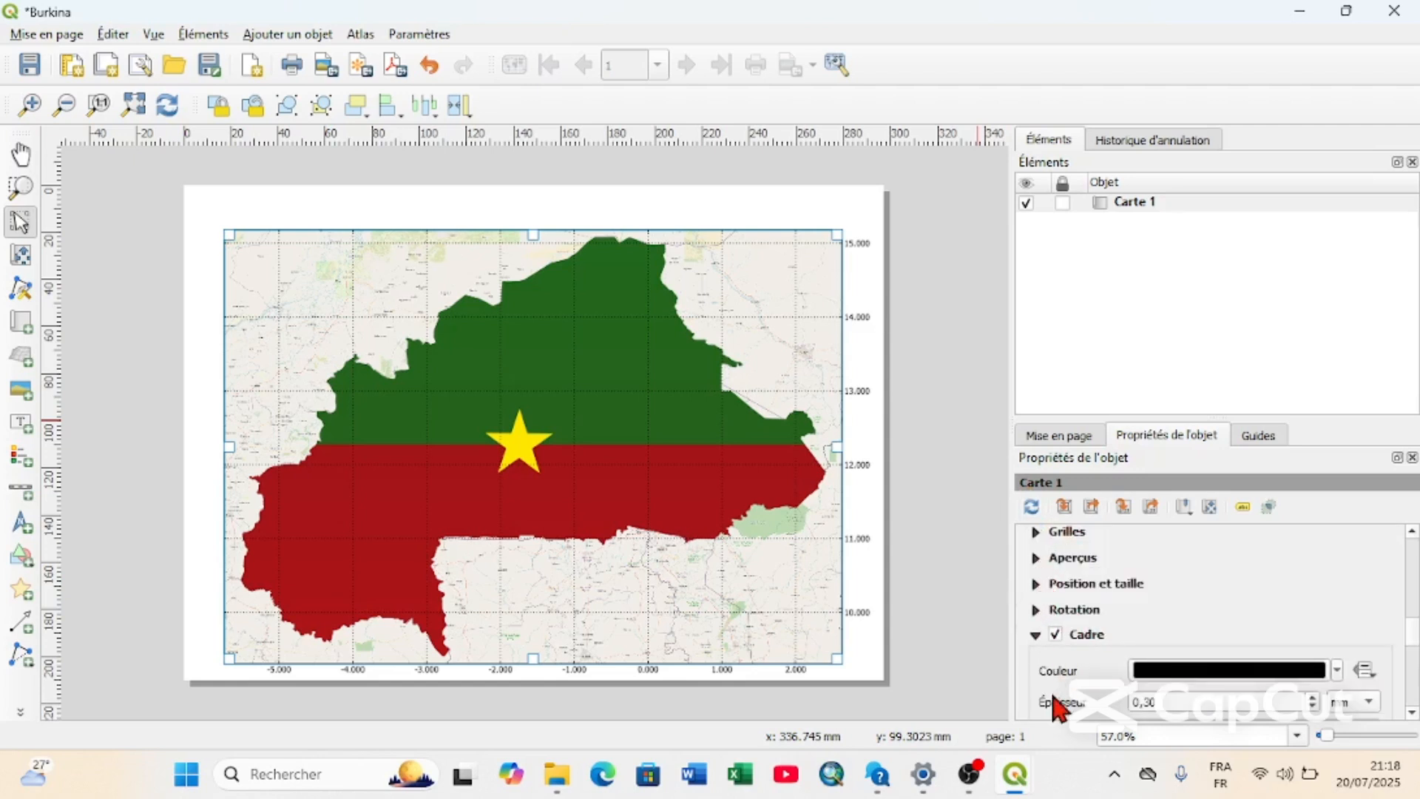
scroll(1056, 709, "down", 2)
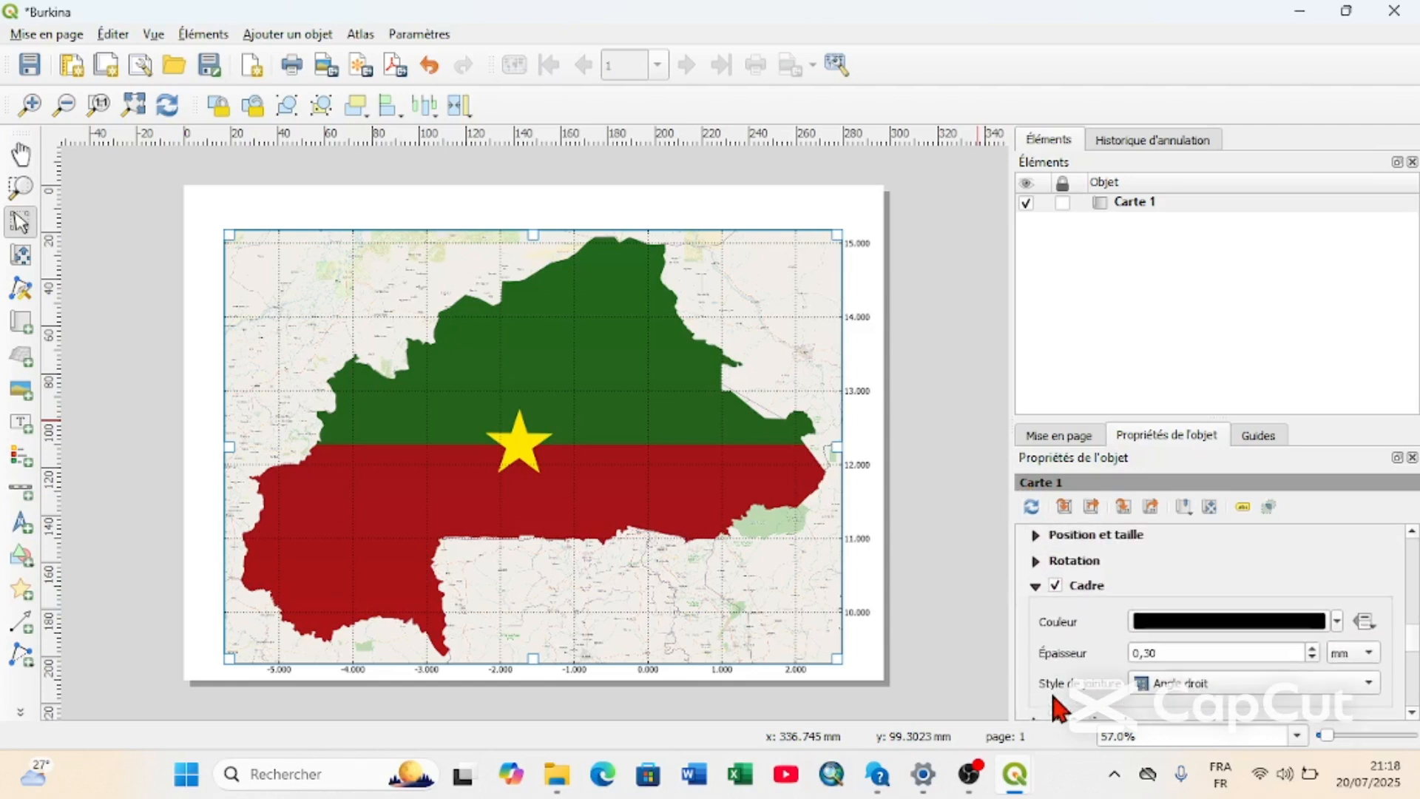
left_click(1314, 661)
left_click(1183, 563)
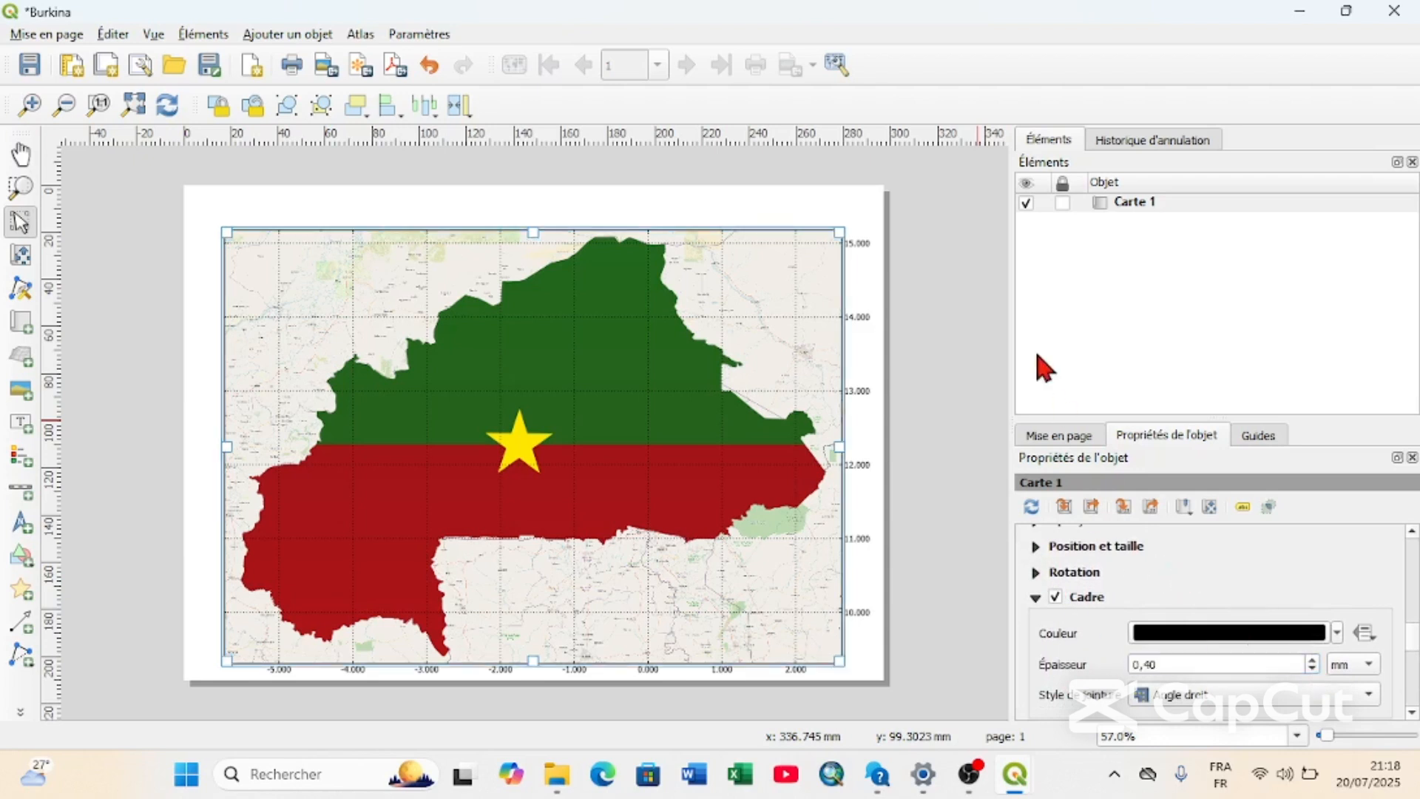
left_click(820, 215)
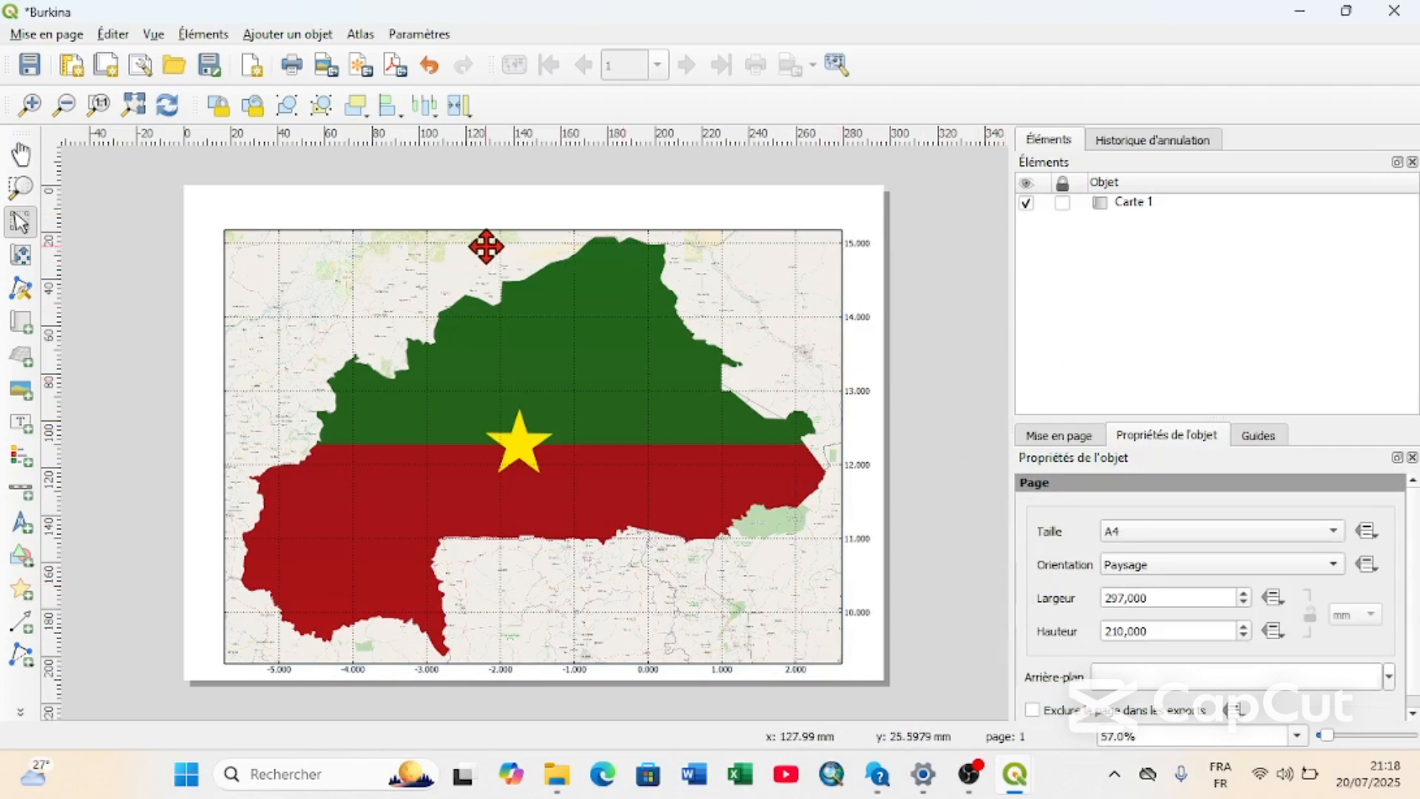
left_click(590, 376)
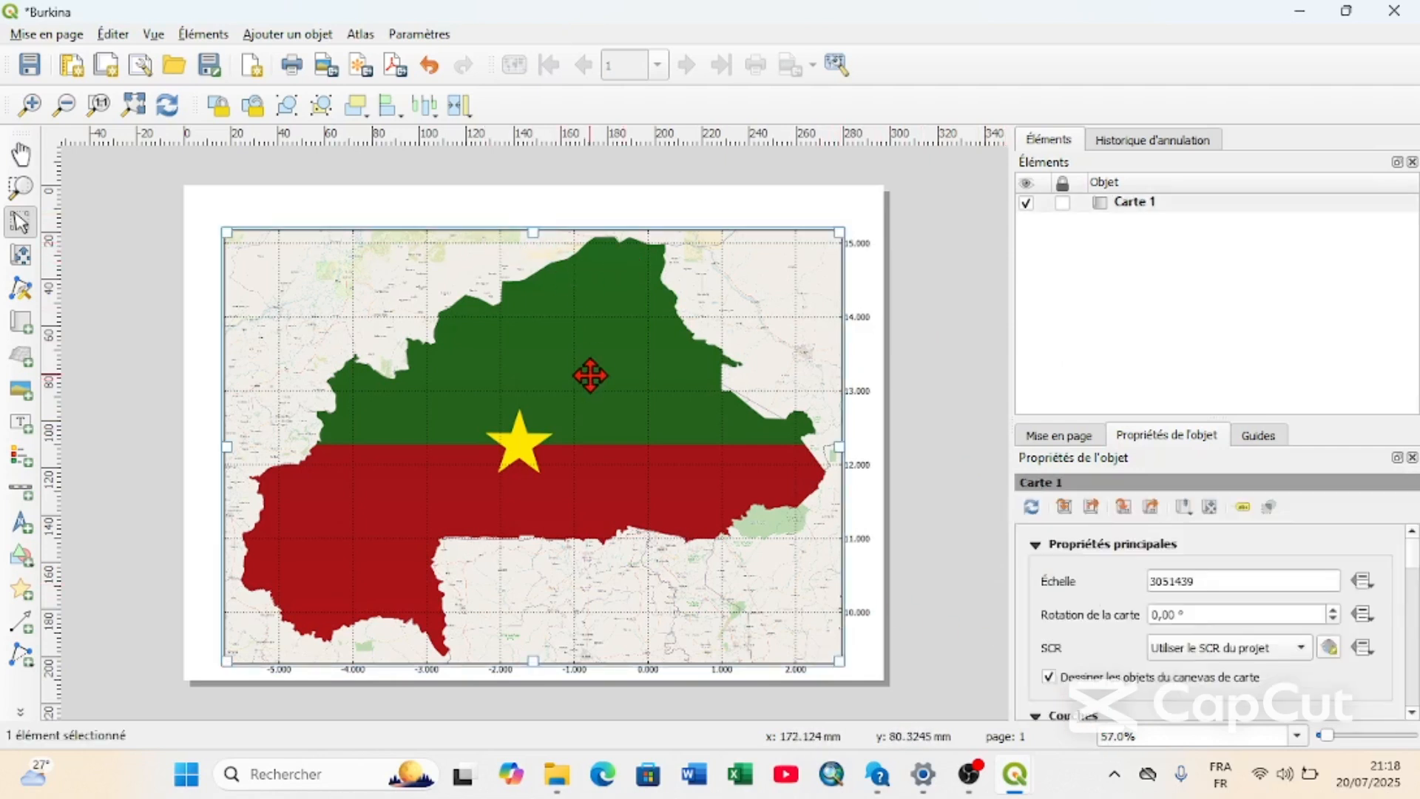
Add a text label spanning the width of the map just above it, reading CARTE DU BURKINA.
left_click(17, 428)
left_click_drag(243, 220, 862, 197)
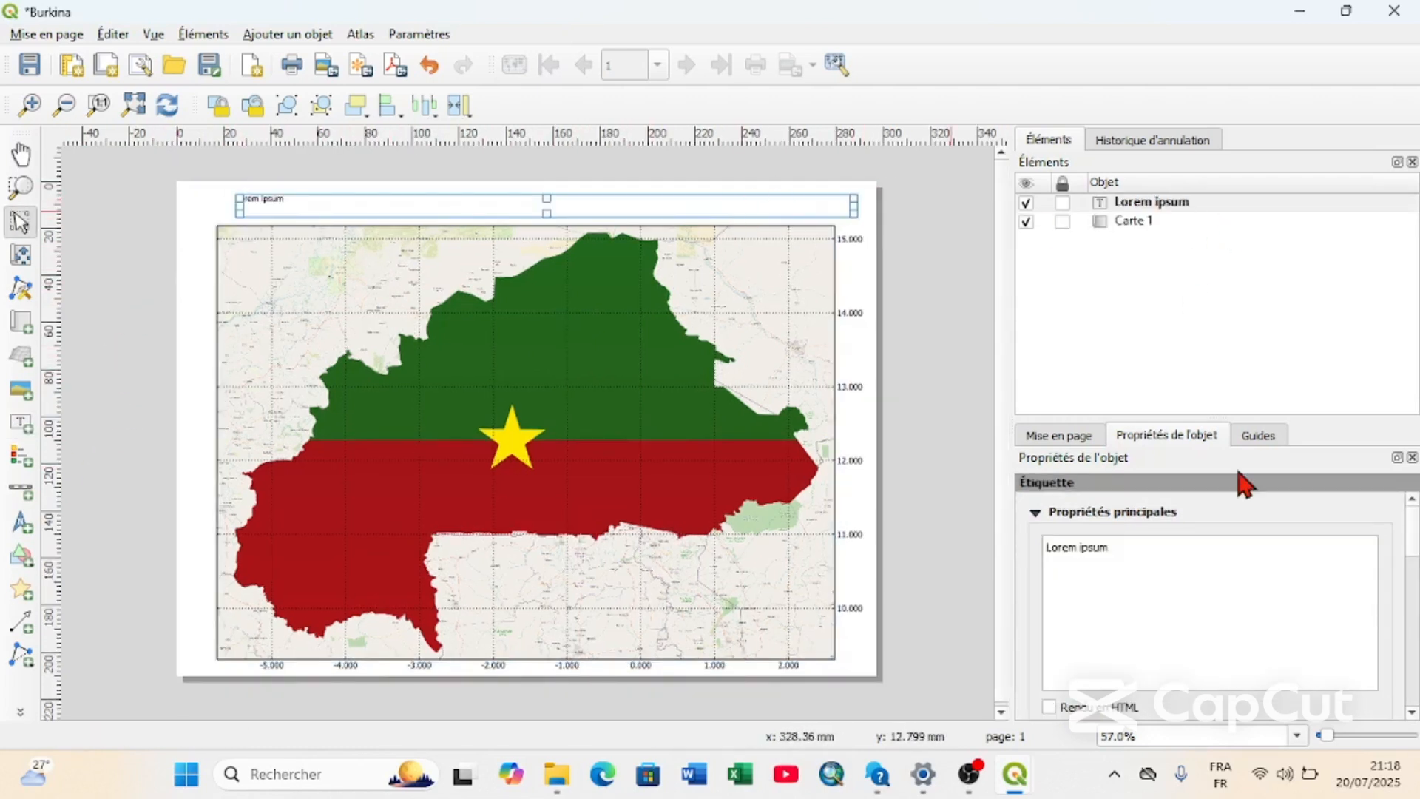
left_click(1119, 557)
key("BackSpace")
key("BackSpace")
key("BackSpace")
key("BackSpace")
key("BackSpace")
key("BackSpace")
key("BackSpace")
key("BackSpace")
key("BackSpace")
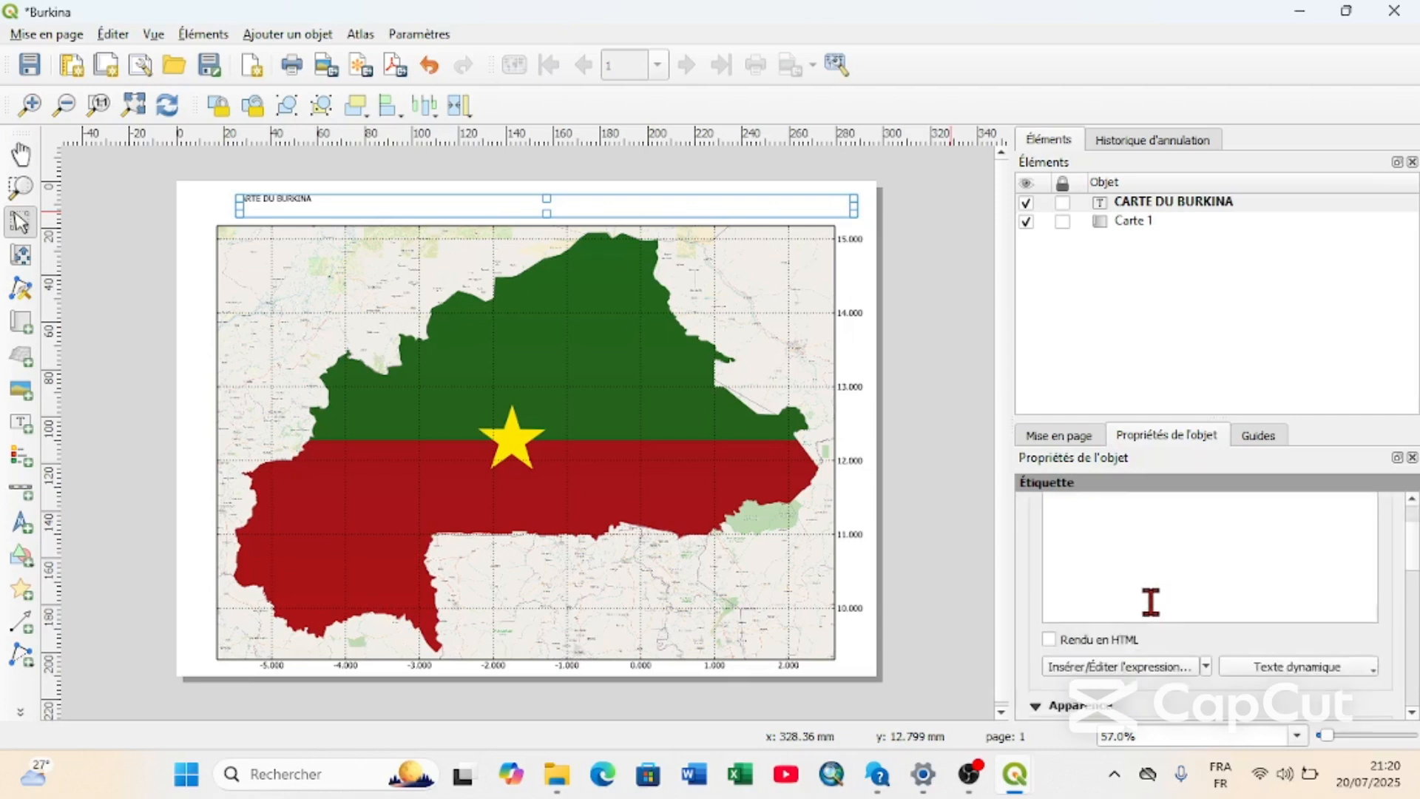
Set the title label's font size to 25 points.
scroll(1151, 599, "down", 4)
left_click(1373, 614)
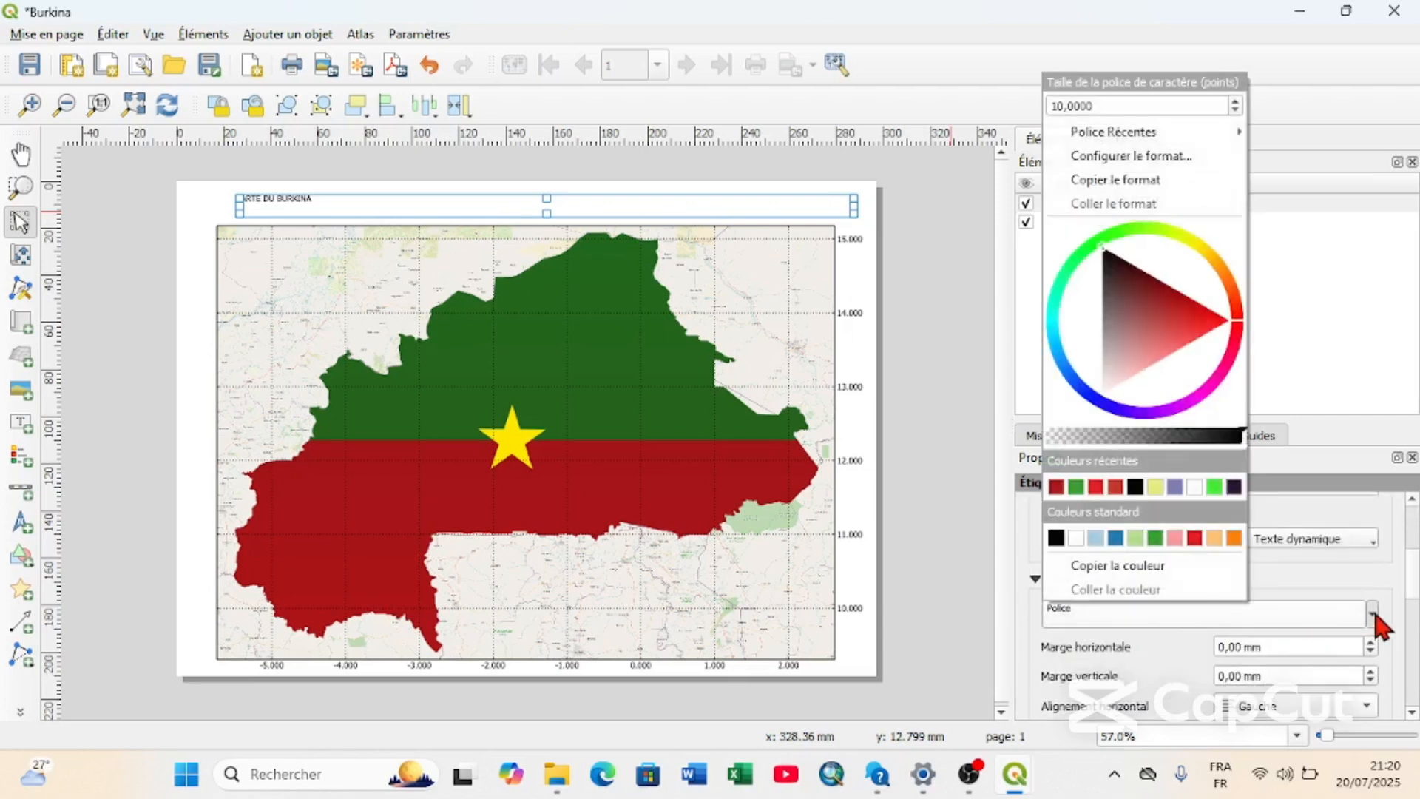
left_click(1236, 101)
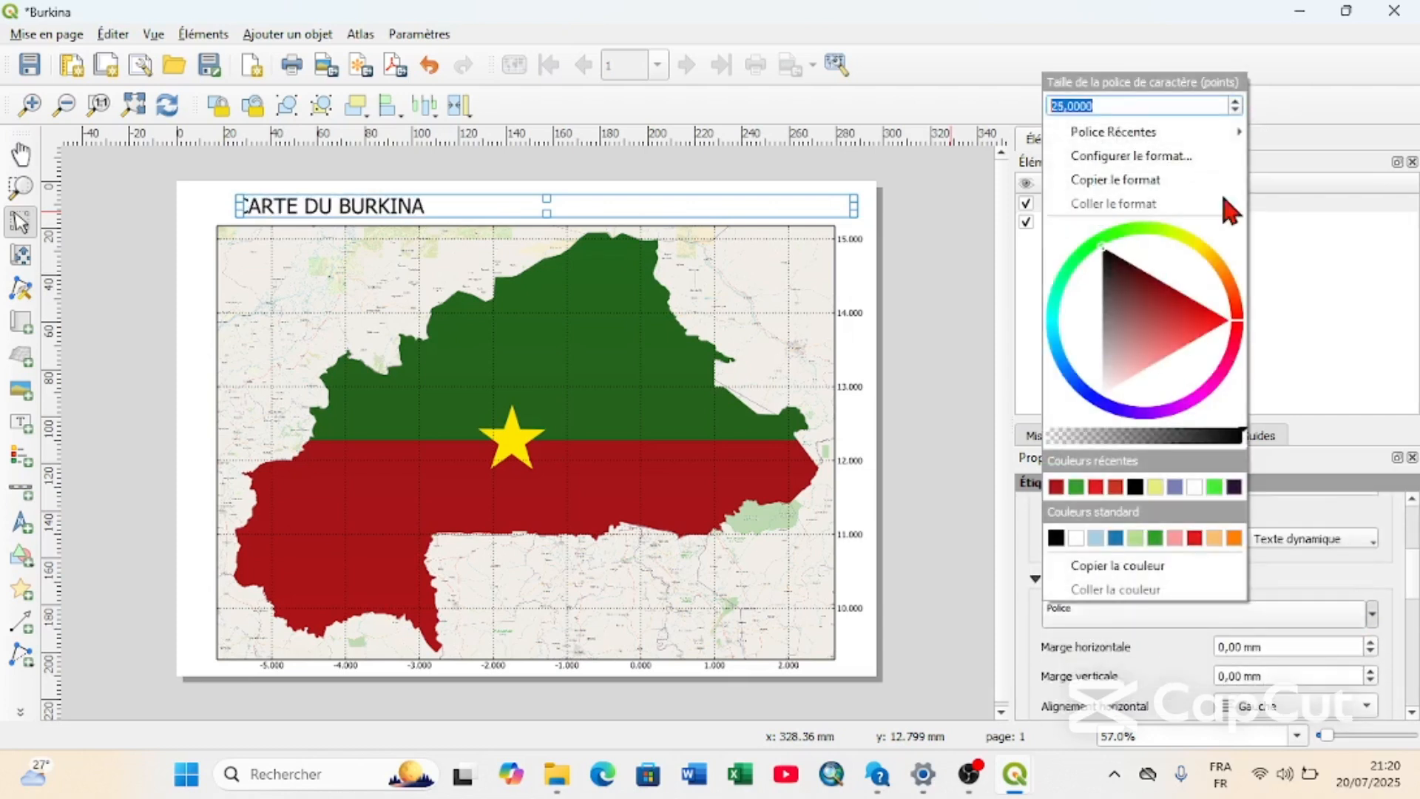
Change the title label's text to CARTE DU BURKINA FASO.
left_click(1335, 290)
left_click(1221, 209)
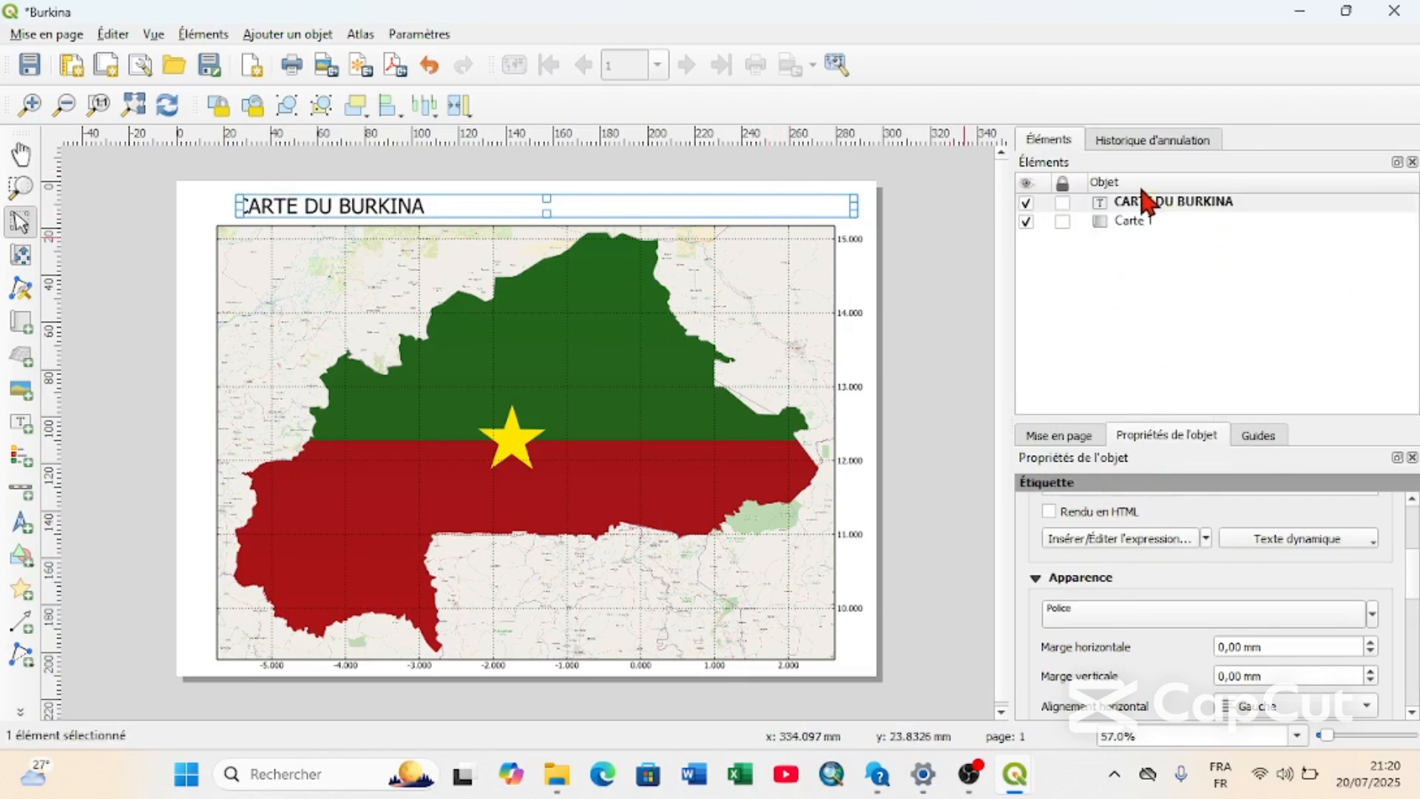
scroll(1025, 522, "up", 3)
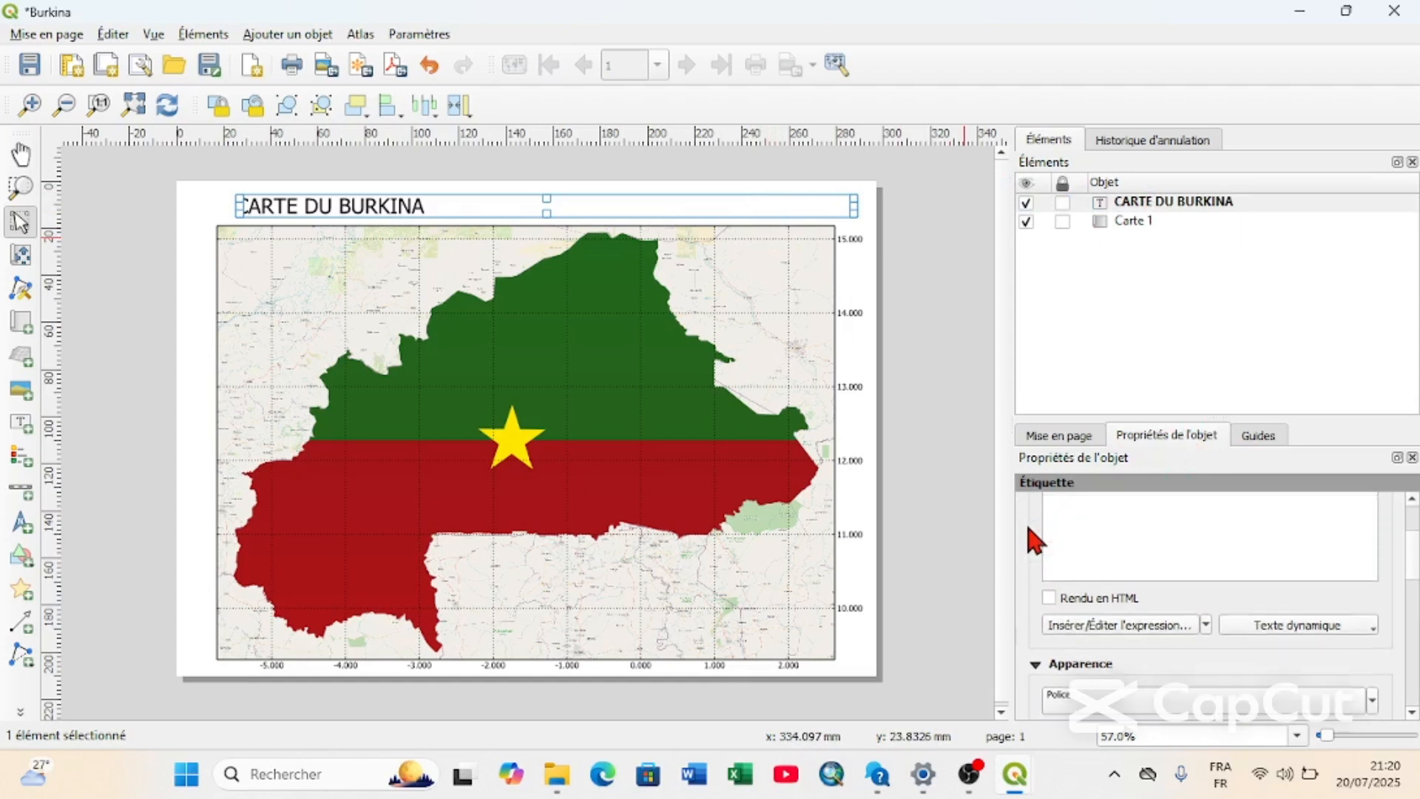
left_click(1174, 551)
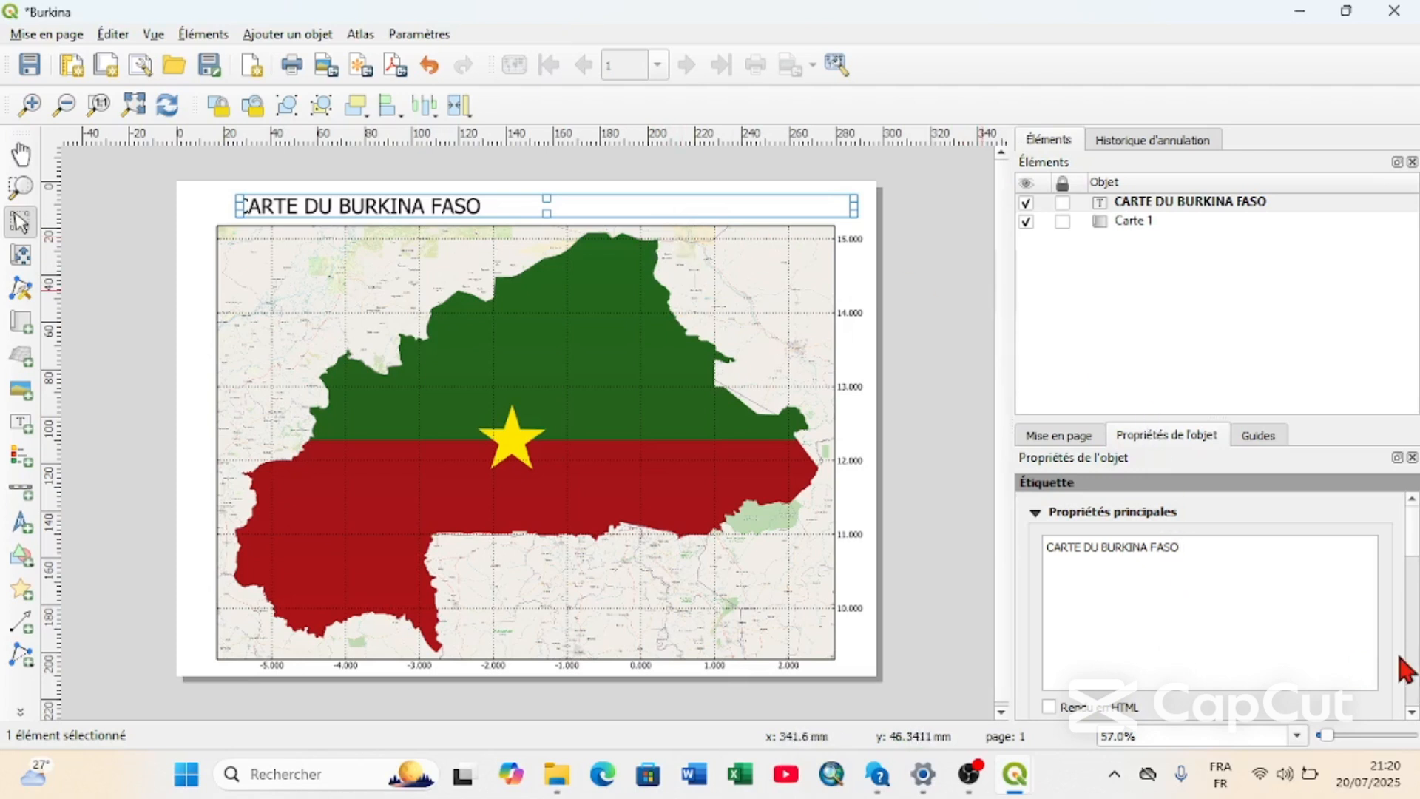
Set the title label's horizontal alignment to Centré.
scroll(1408, 670, "down", 5)
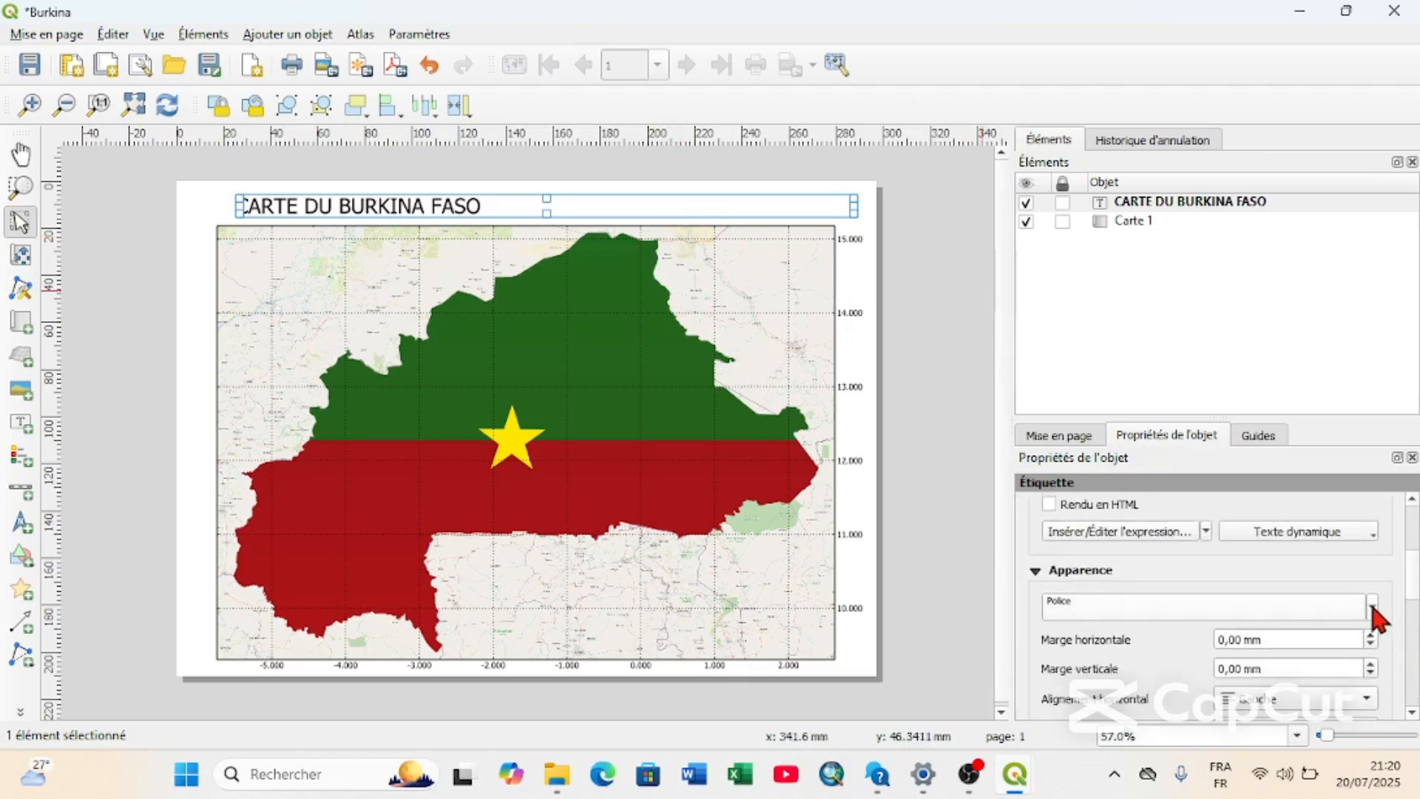
left_click(1322, 700)
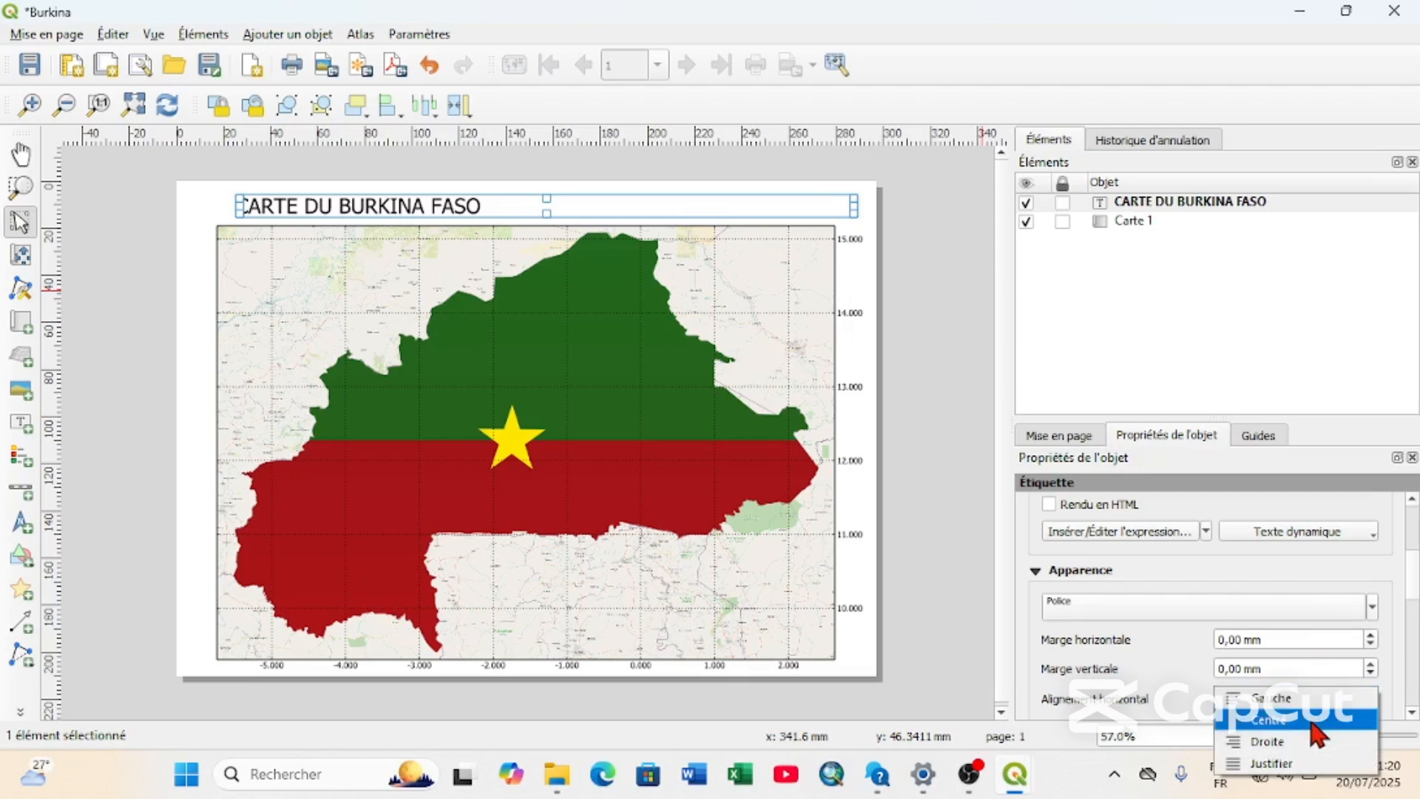
left_click(1308, 717)
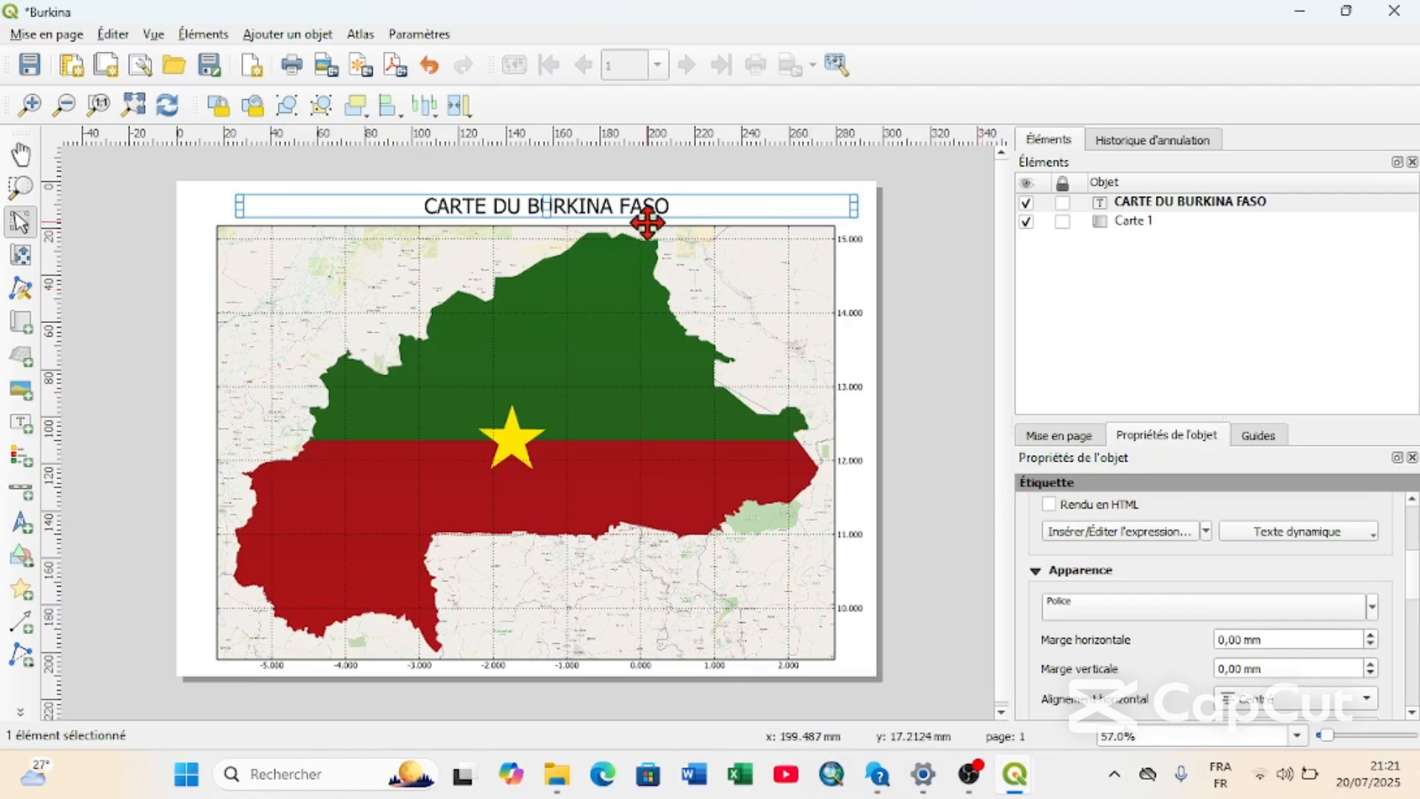
Shift the title label slightly right and narrow its box from both ends so it sits above the middle of the map.
left_click_drag(620, 207, 637, 207)
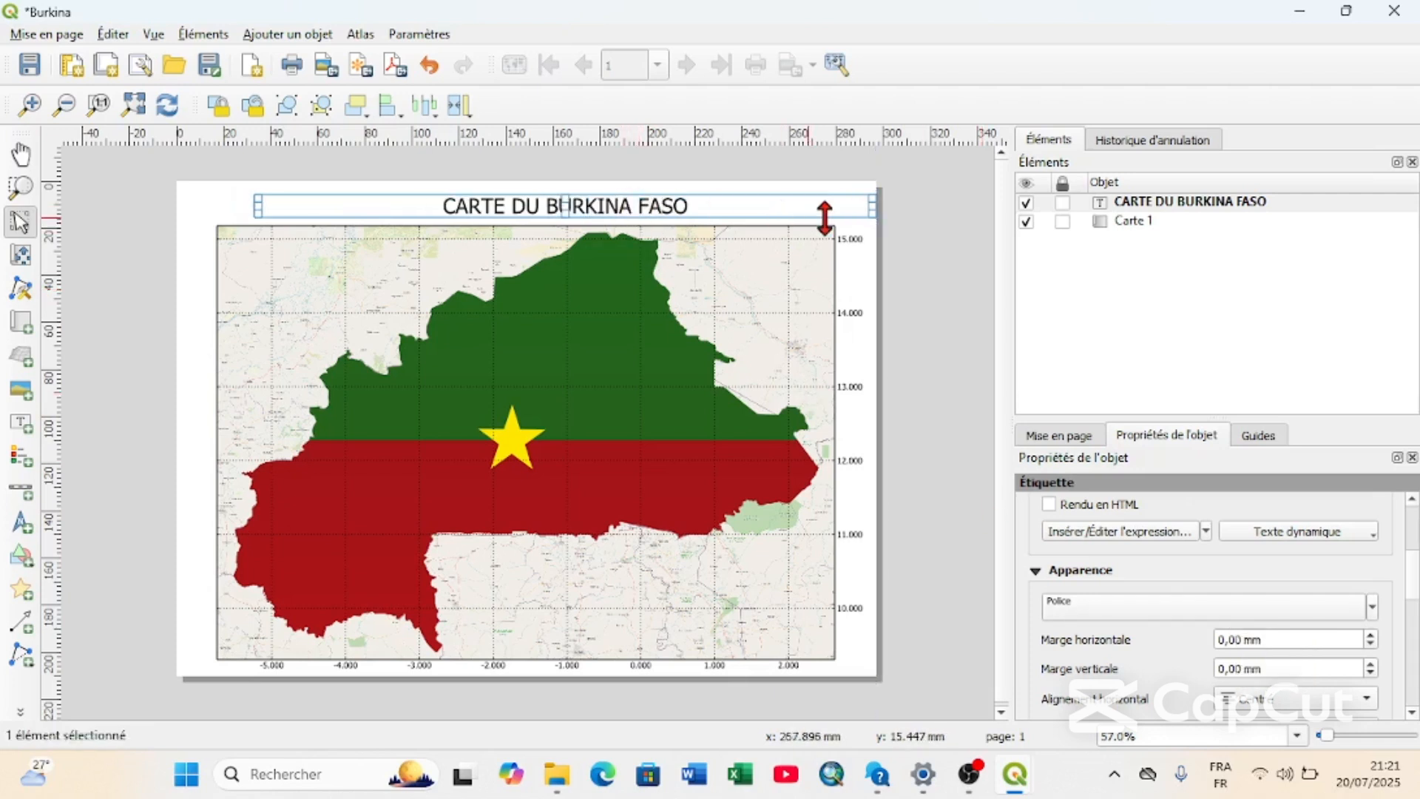
left_click_drag(872, 206, 797, 211)
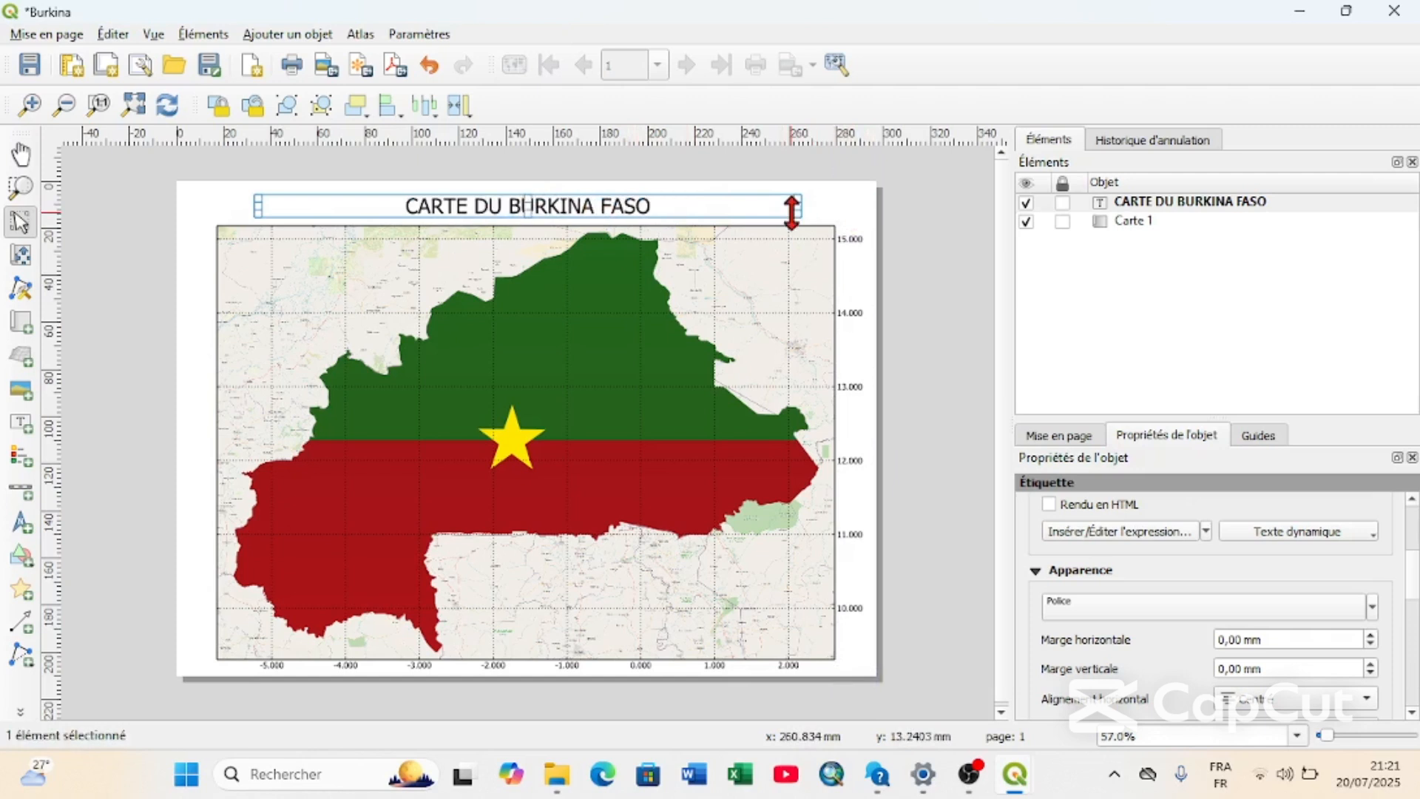
left_click_drag(257, 206, 346, 213)
left_click_drag(797, 207, 773, 208)
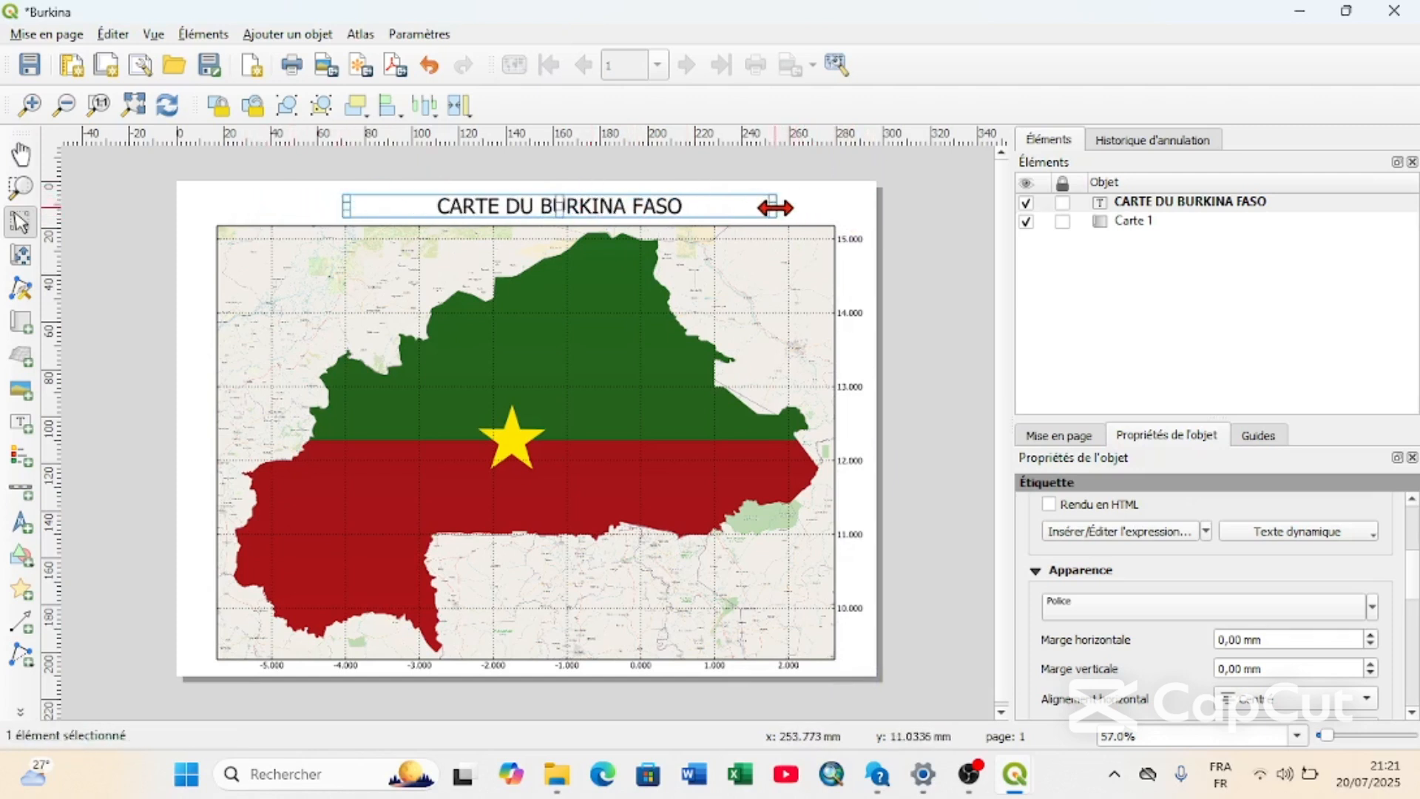
Enable a drop shadow (Dessiner une ombre projetée) on the title label's font, keeping the default shadow options.
left_click(1213, 608)
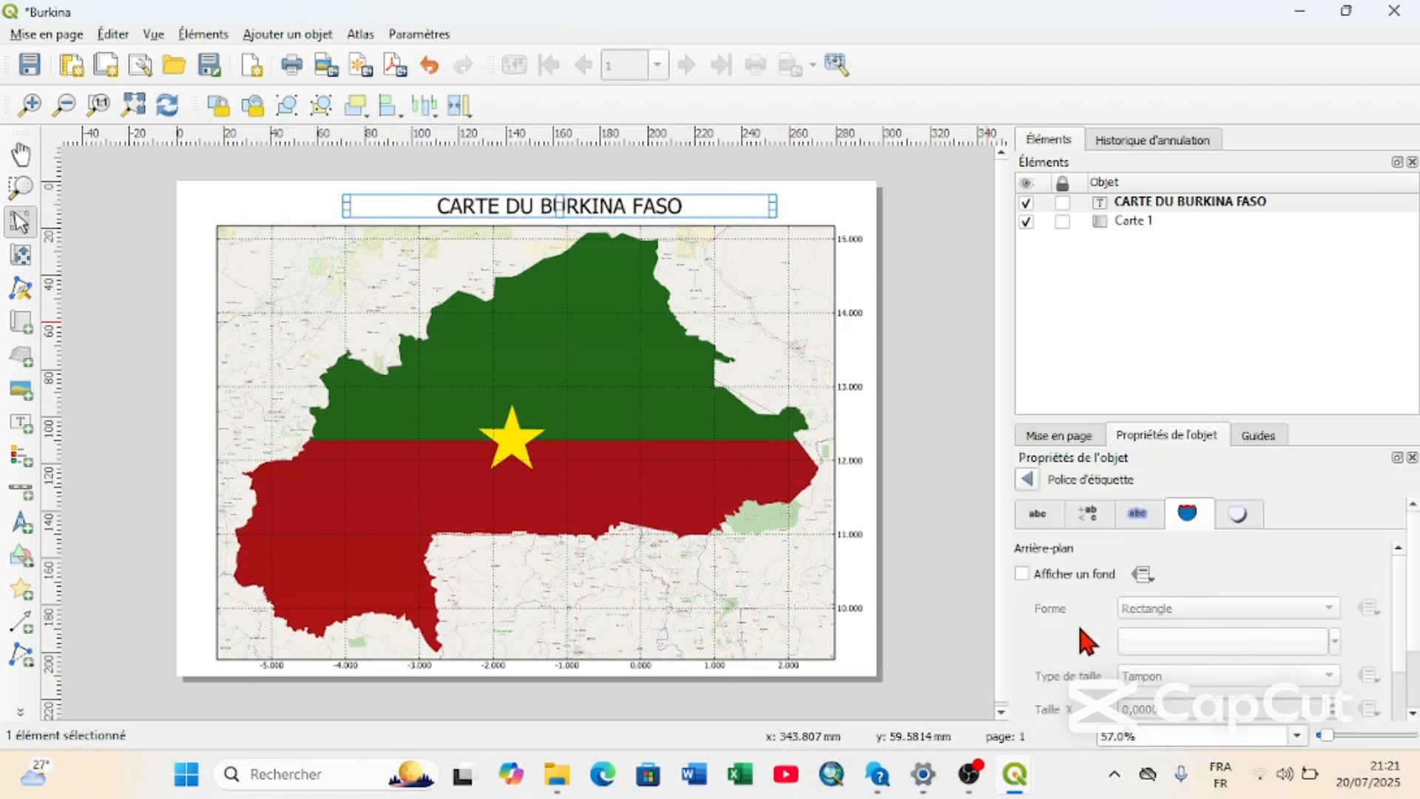
left_click(1237, 518)
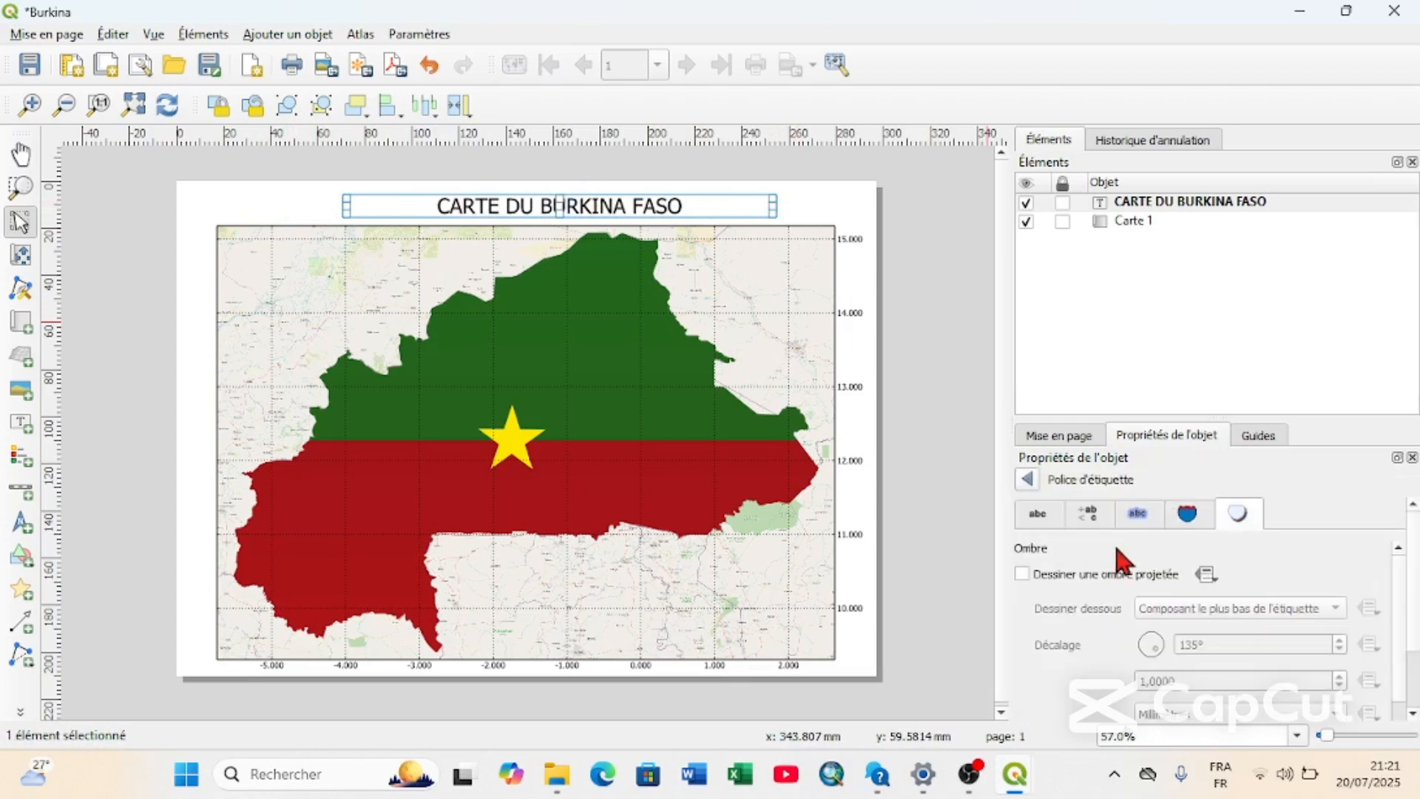
left_click(1022, 574)
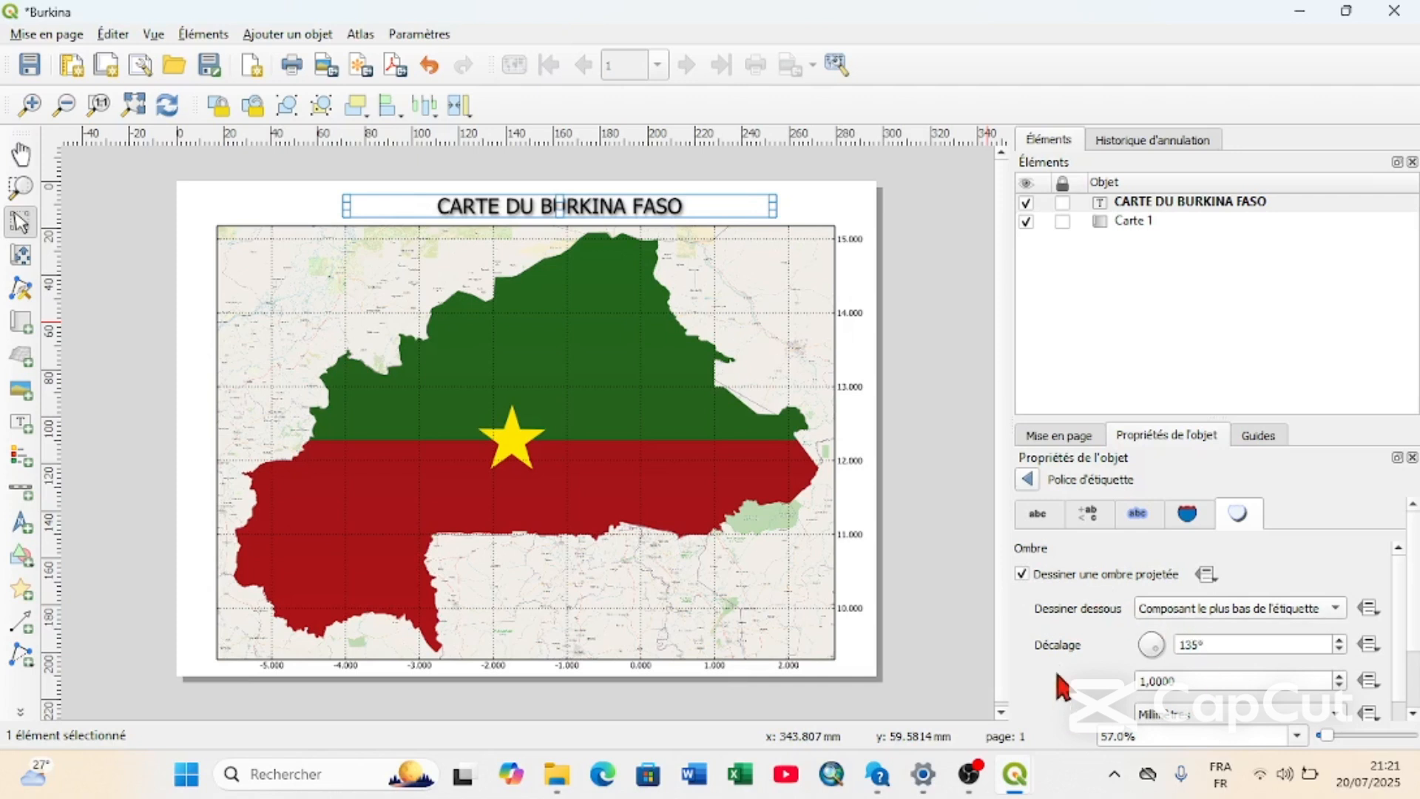
scroll(1028, 516, "down", 5)
scroll(1089, 590, "up", 5)
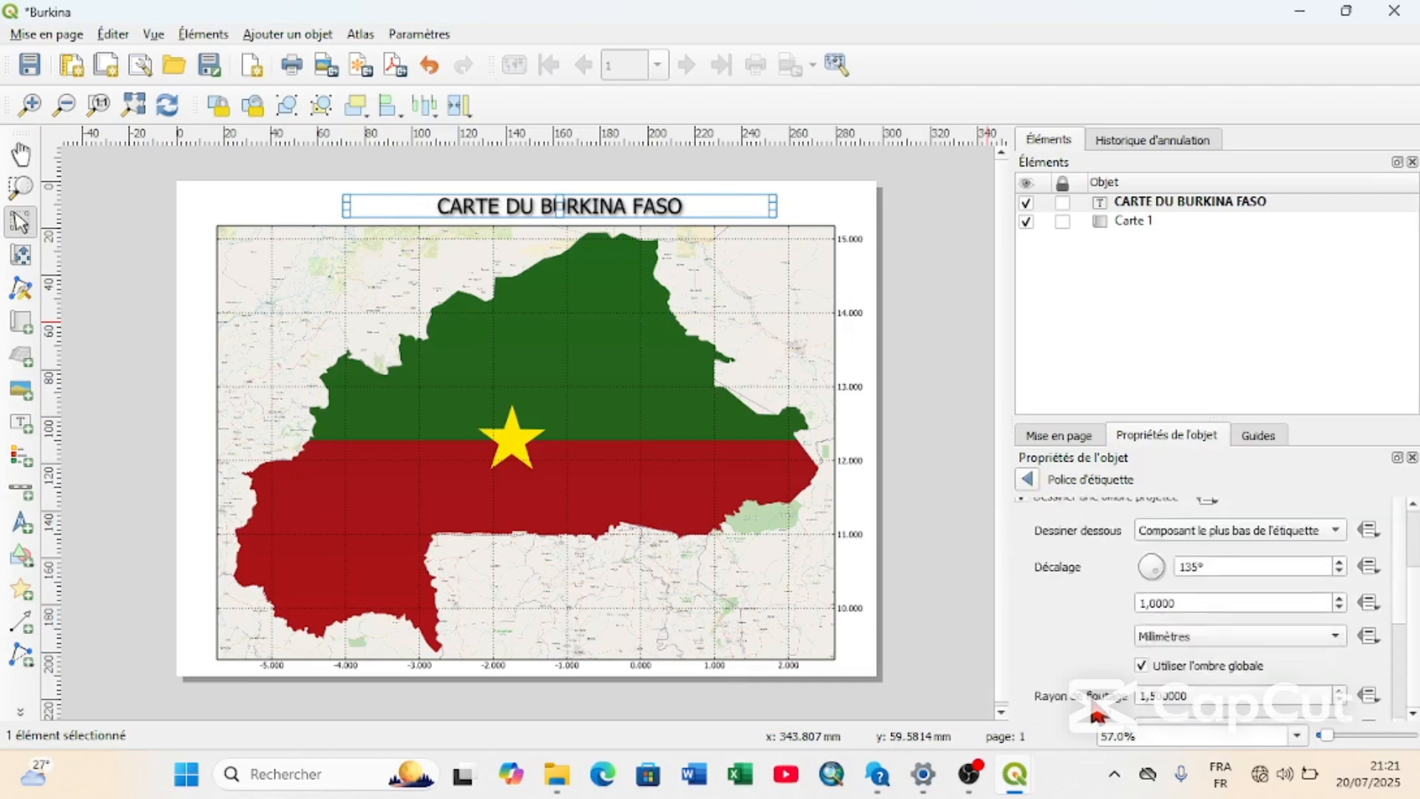
Underline the title text and deselect the label.
left_click(1039, 510)
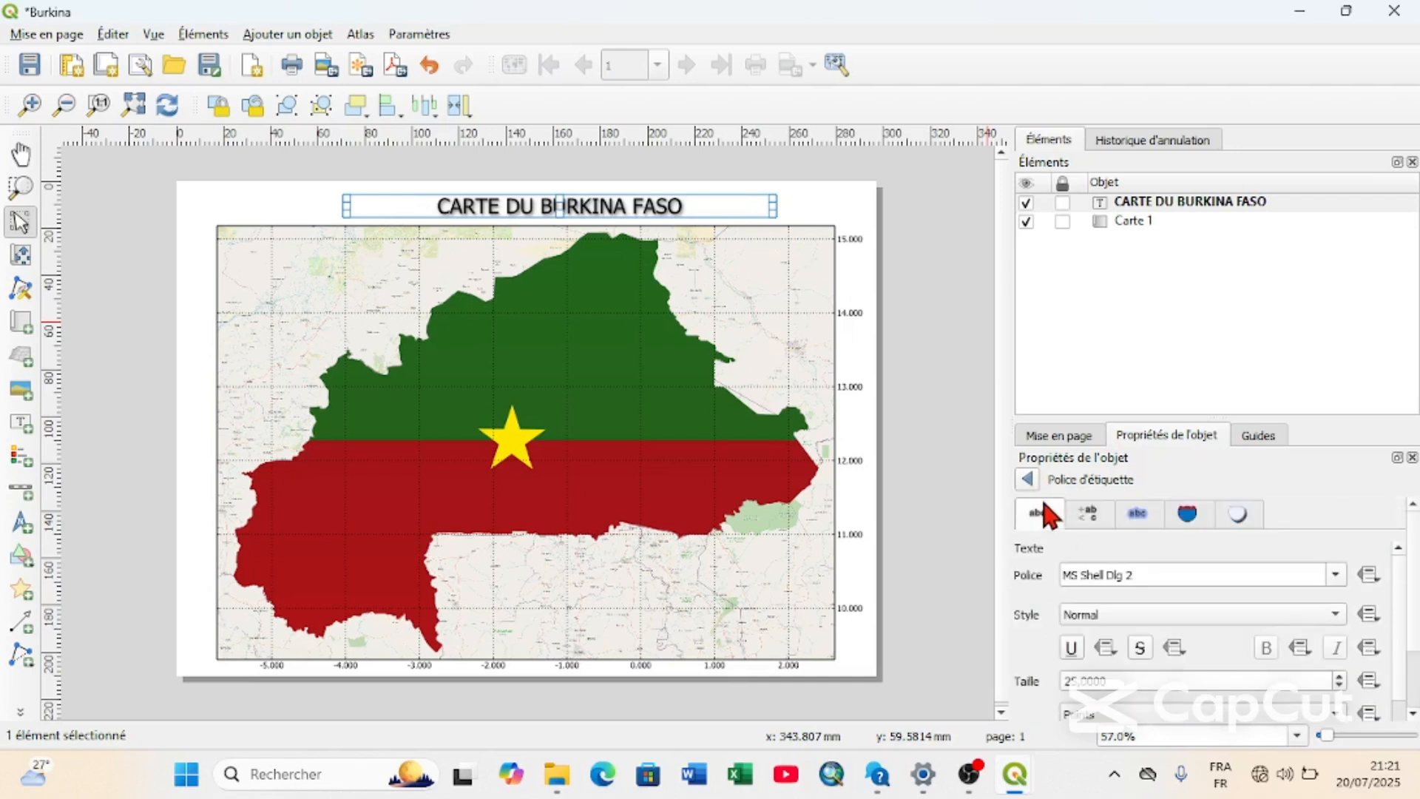
left_click(1072, 648)
left_click(840, 215)
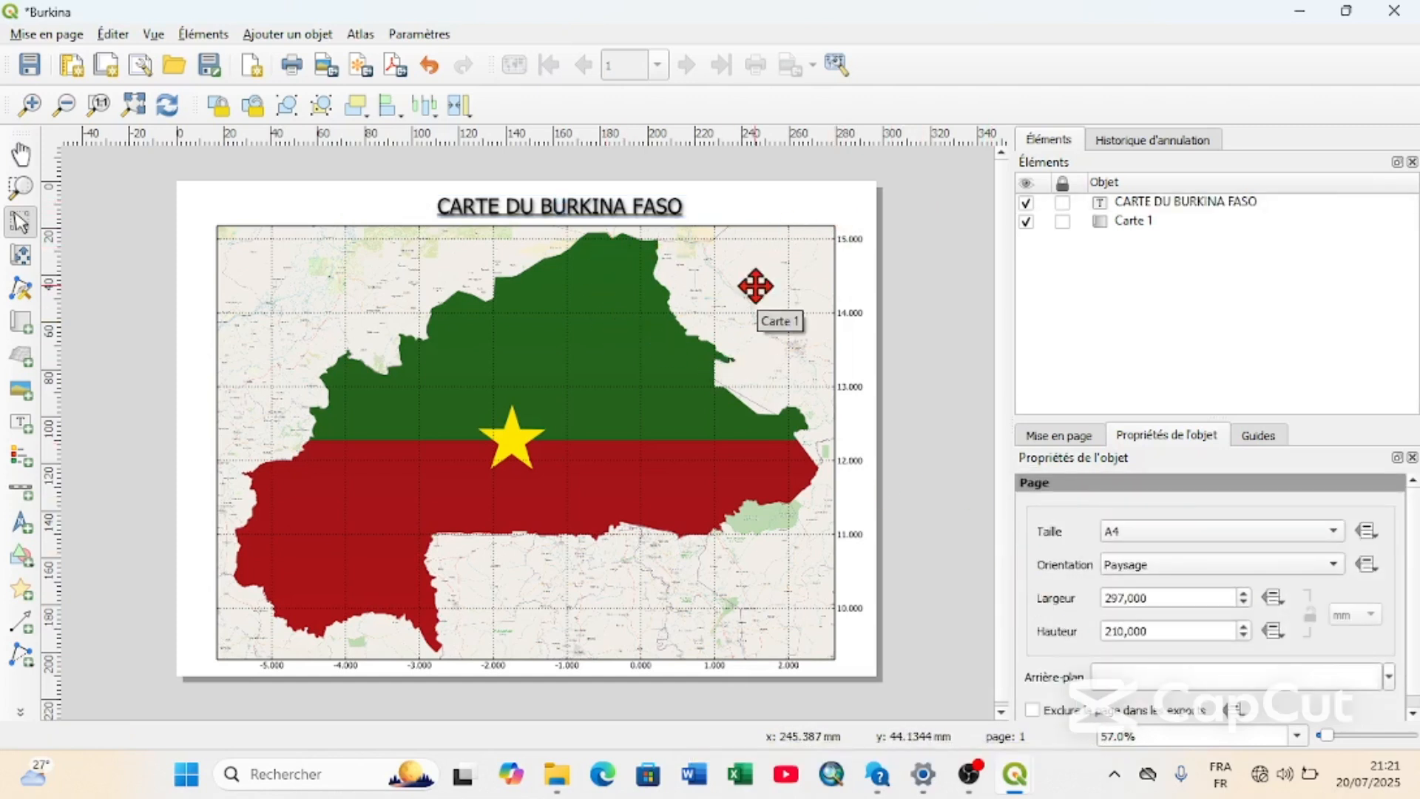
Move the title label slightly left and down, closer to the map's top edge.
left_click(556, 208)
left_click_drag(556, 209, 548, 214)
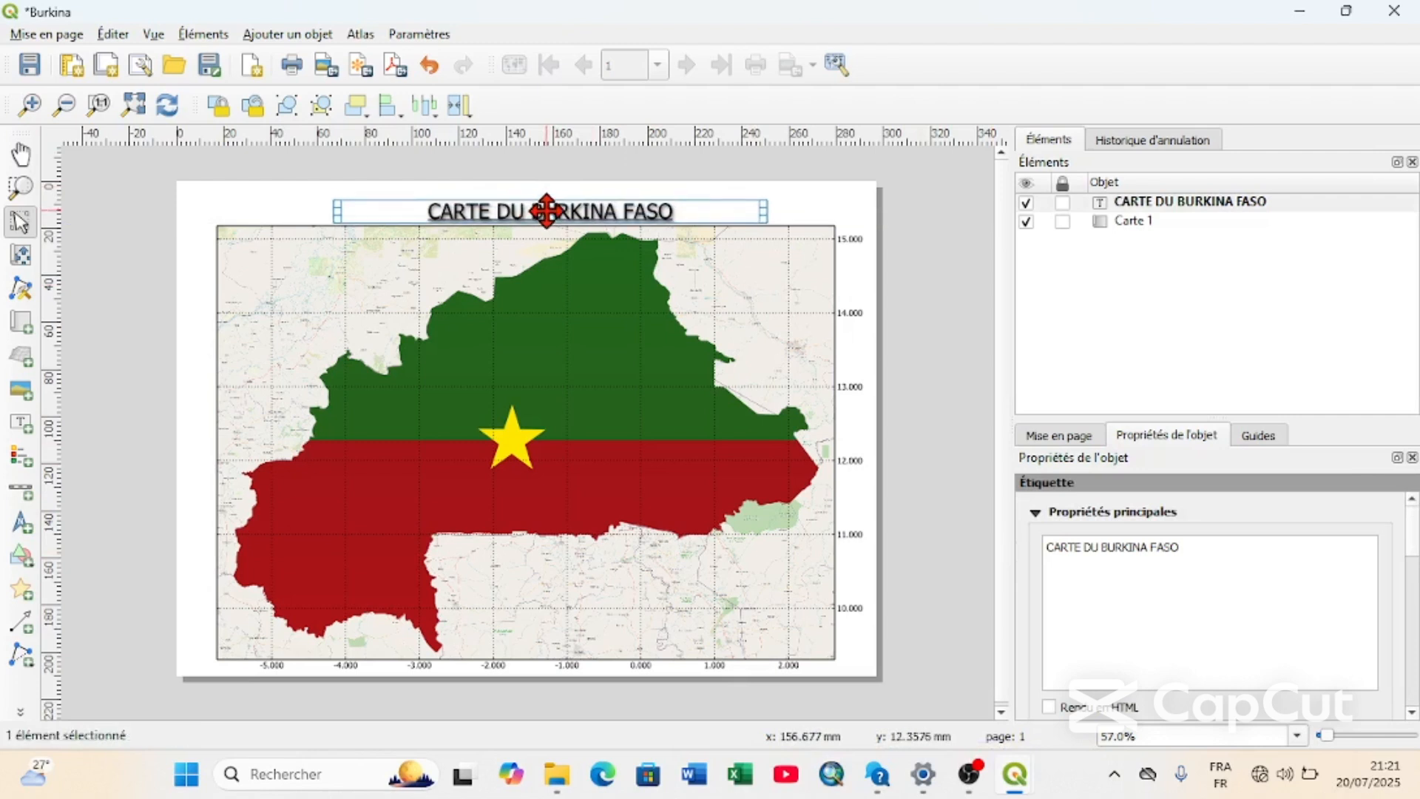
left_click(1093, 344)
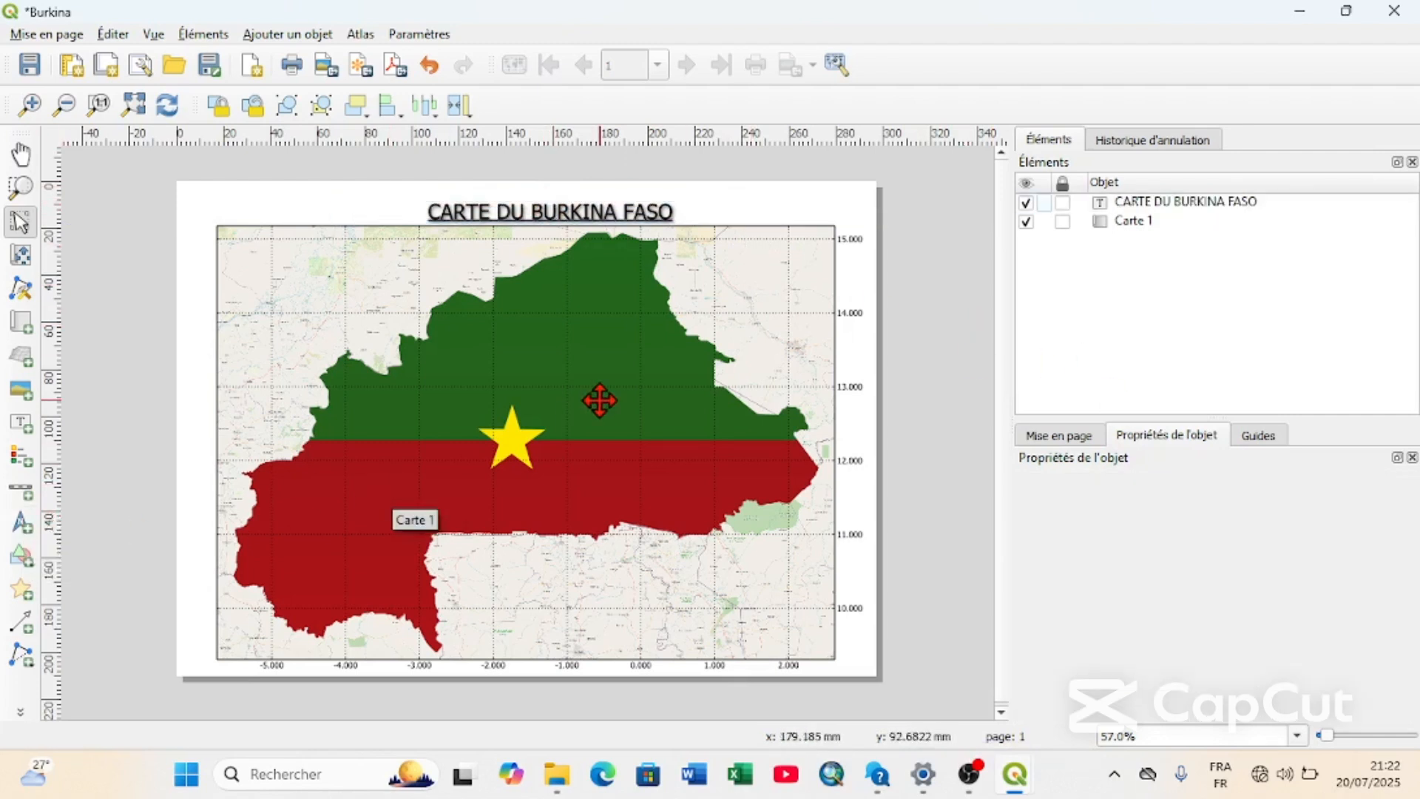
Add a north arrow in the upper-right area of the map and choose the NorthArrow_05.svg compass symbol from Symboles de l'application.
left_click(21, 521)
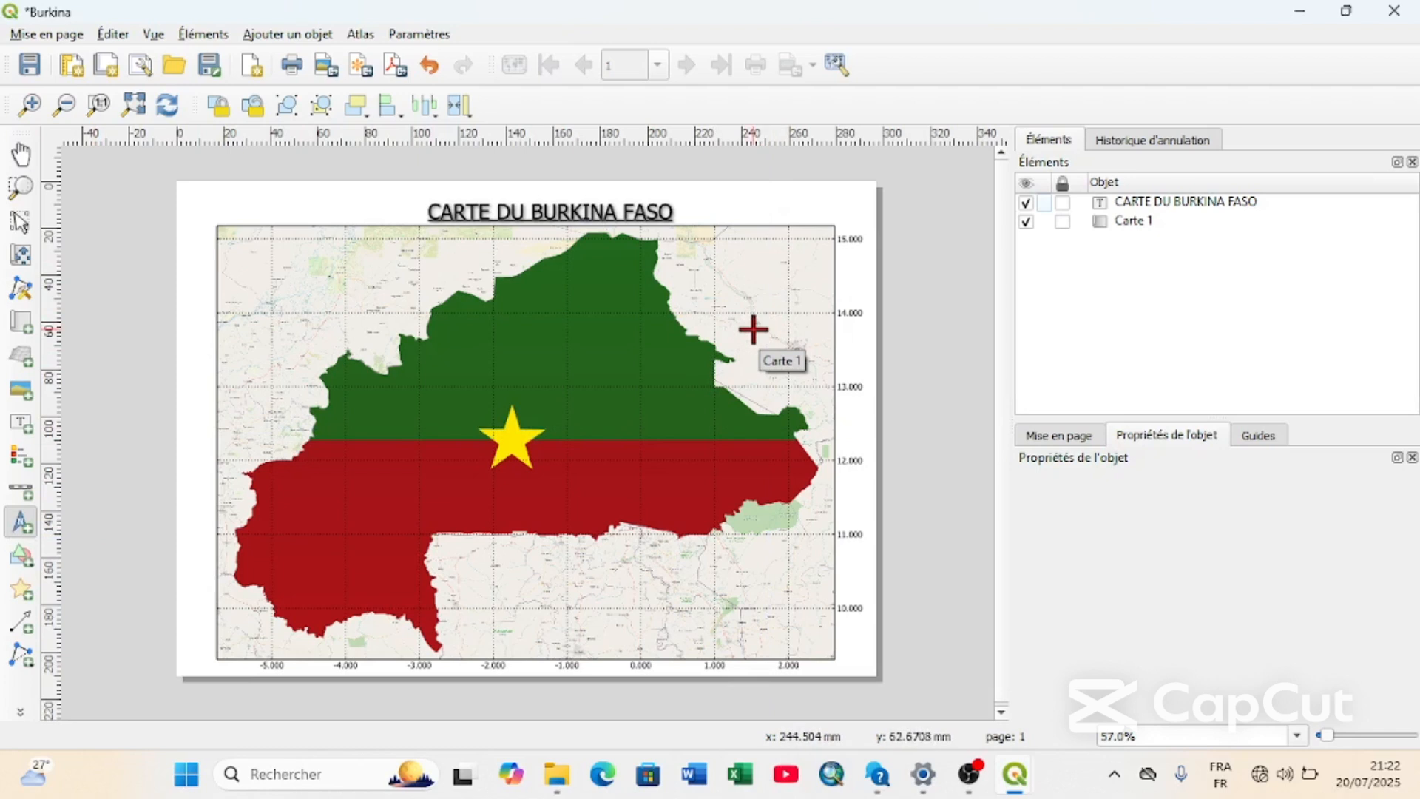
left_click_drag(752, 328, 800, 263)
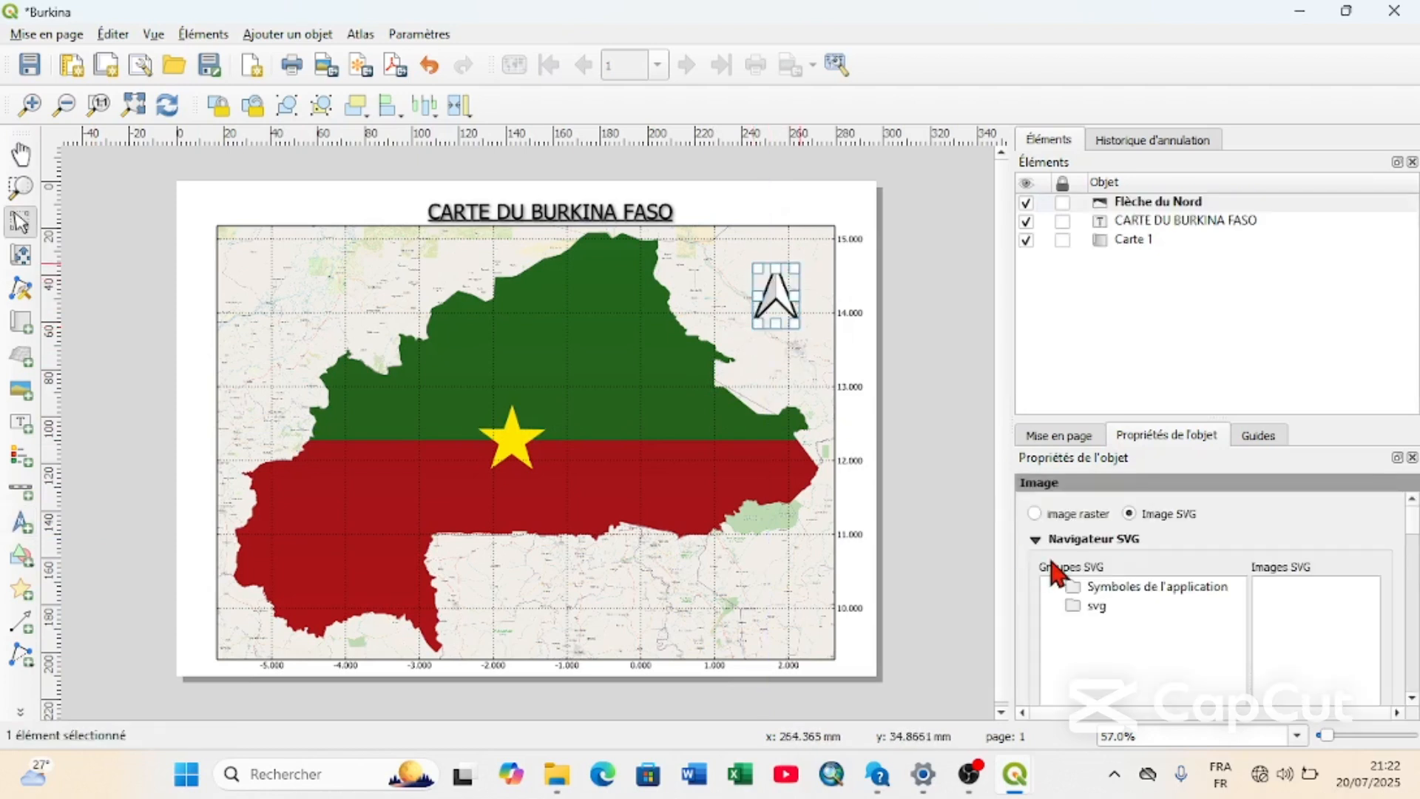
left_click(1113, 592)
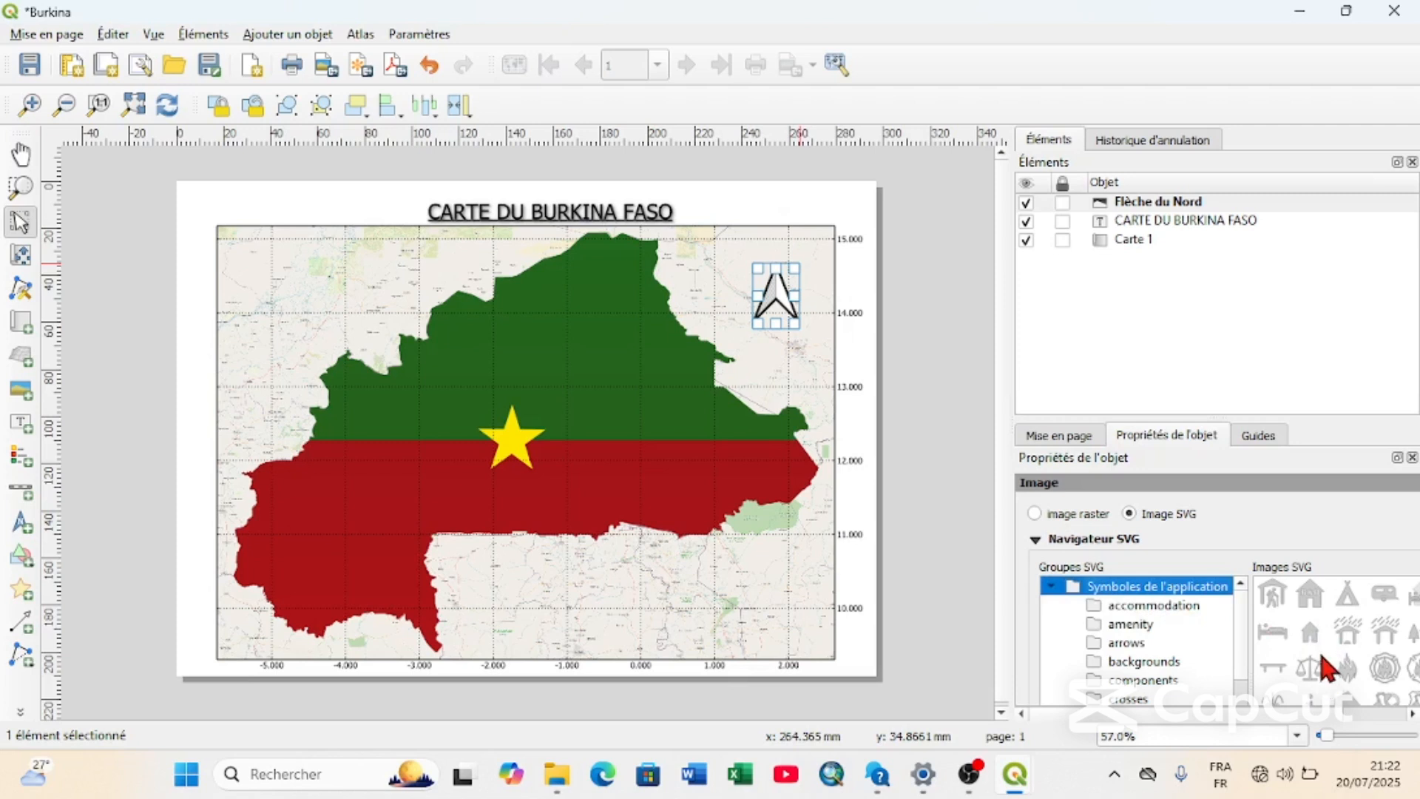
scroll(1321, 665, "down", 10)
left_click(1349, 628)
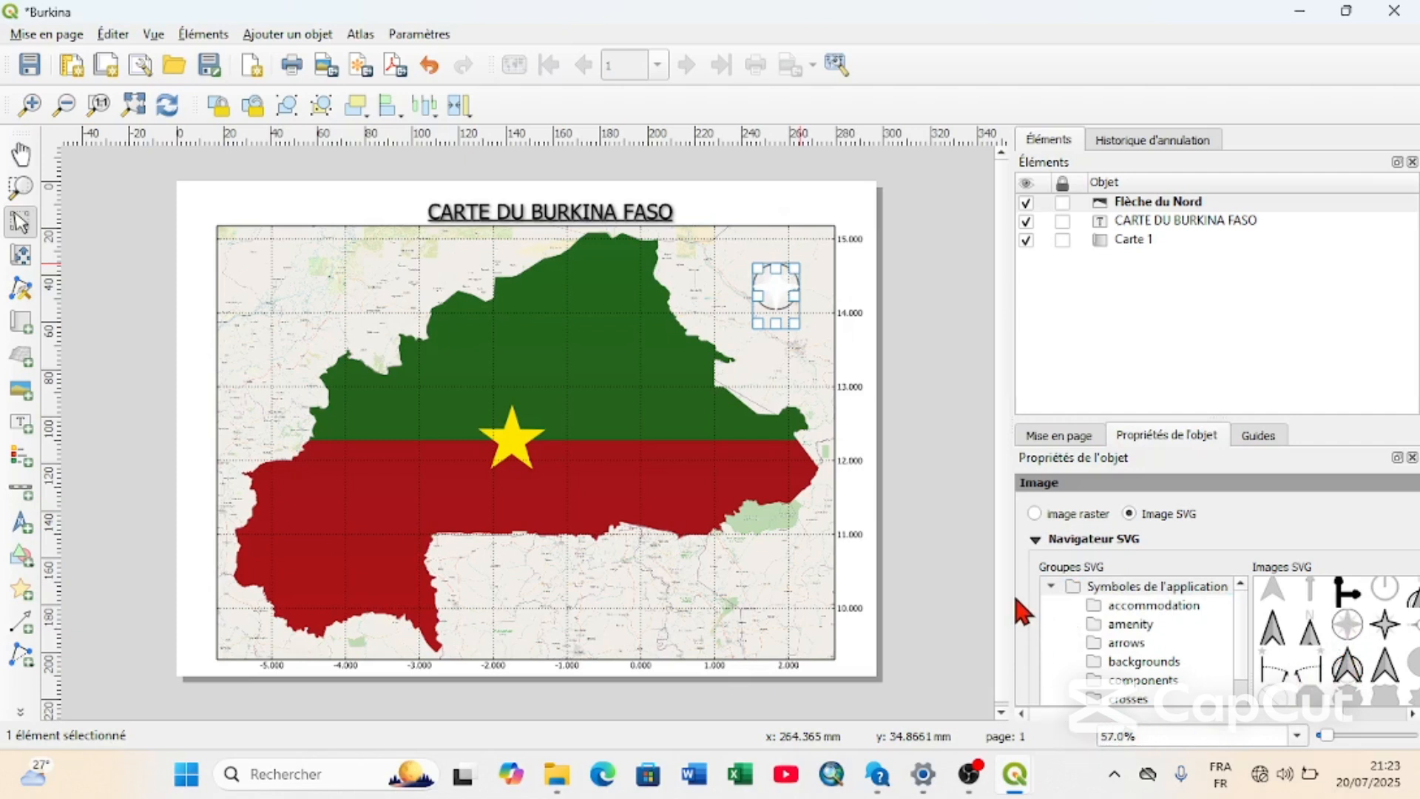
Set the north arrow's fill colour (Couleur de remplissage) to black.
left_click(1051, 586)
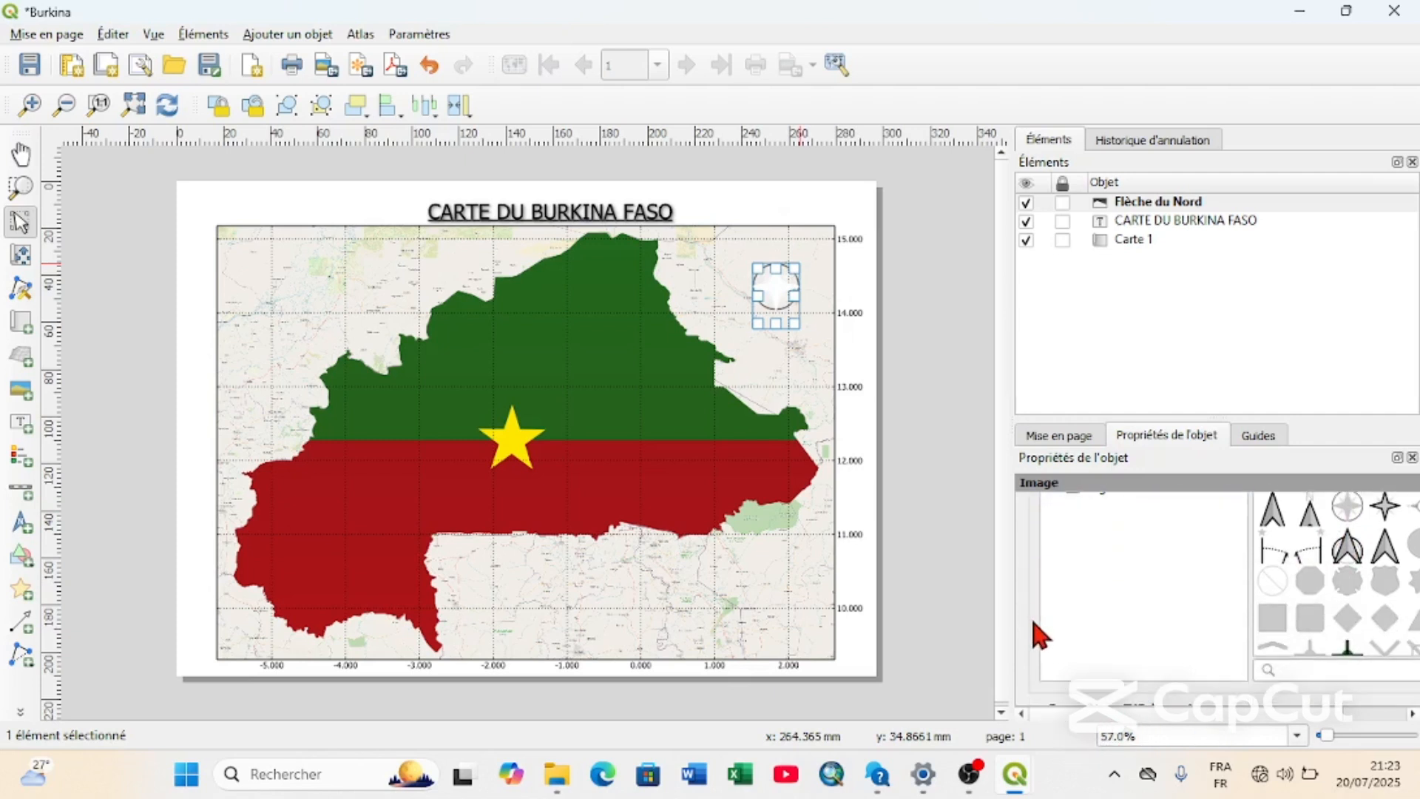
scroll(1032, 620, "down", 5)
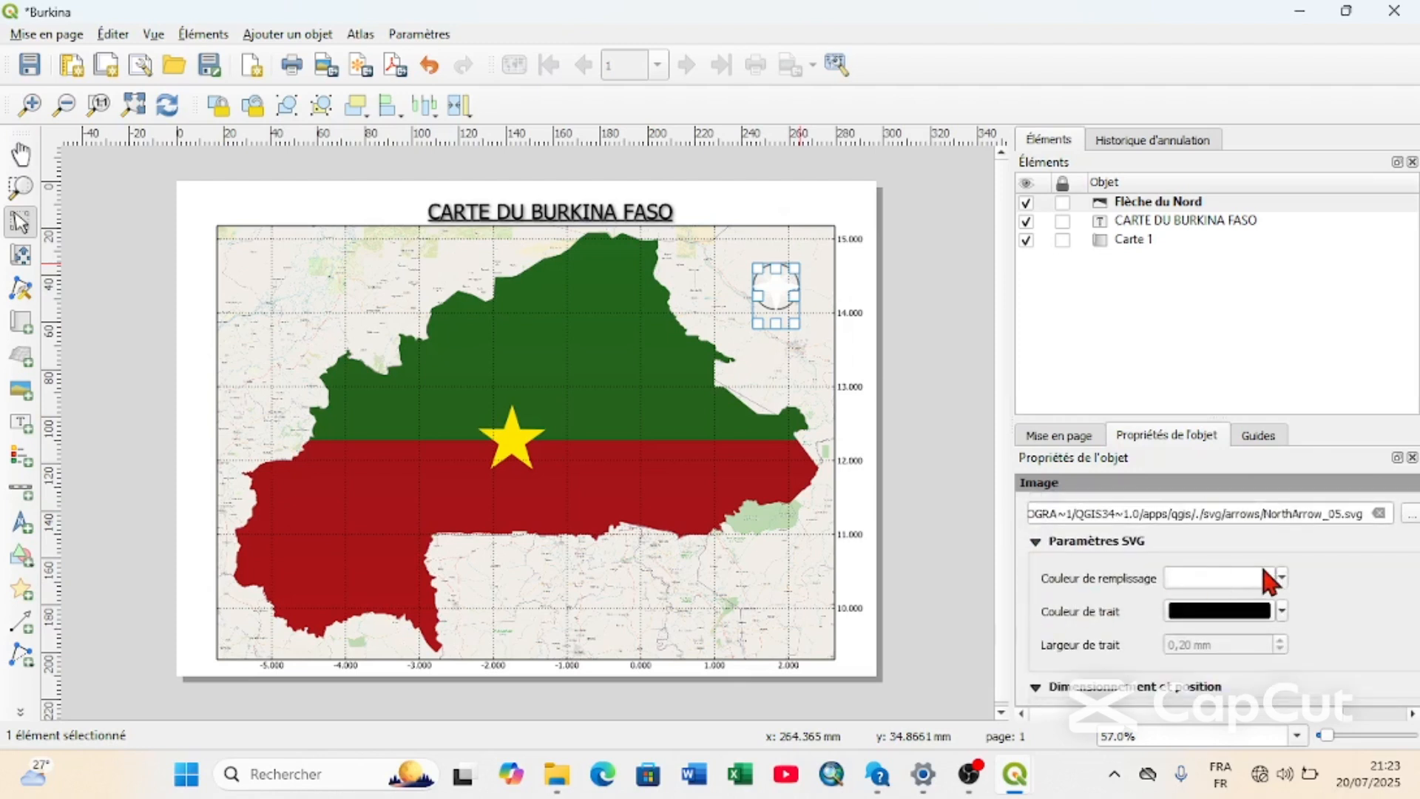
left_click(1282, 578)
left_click(1181, 456)
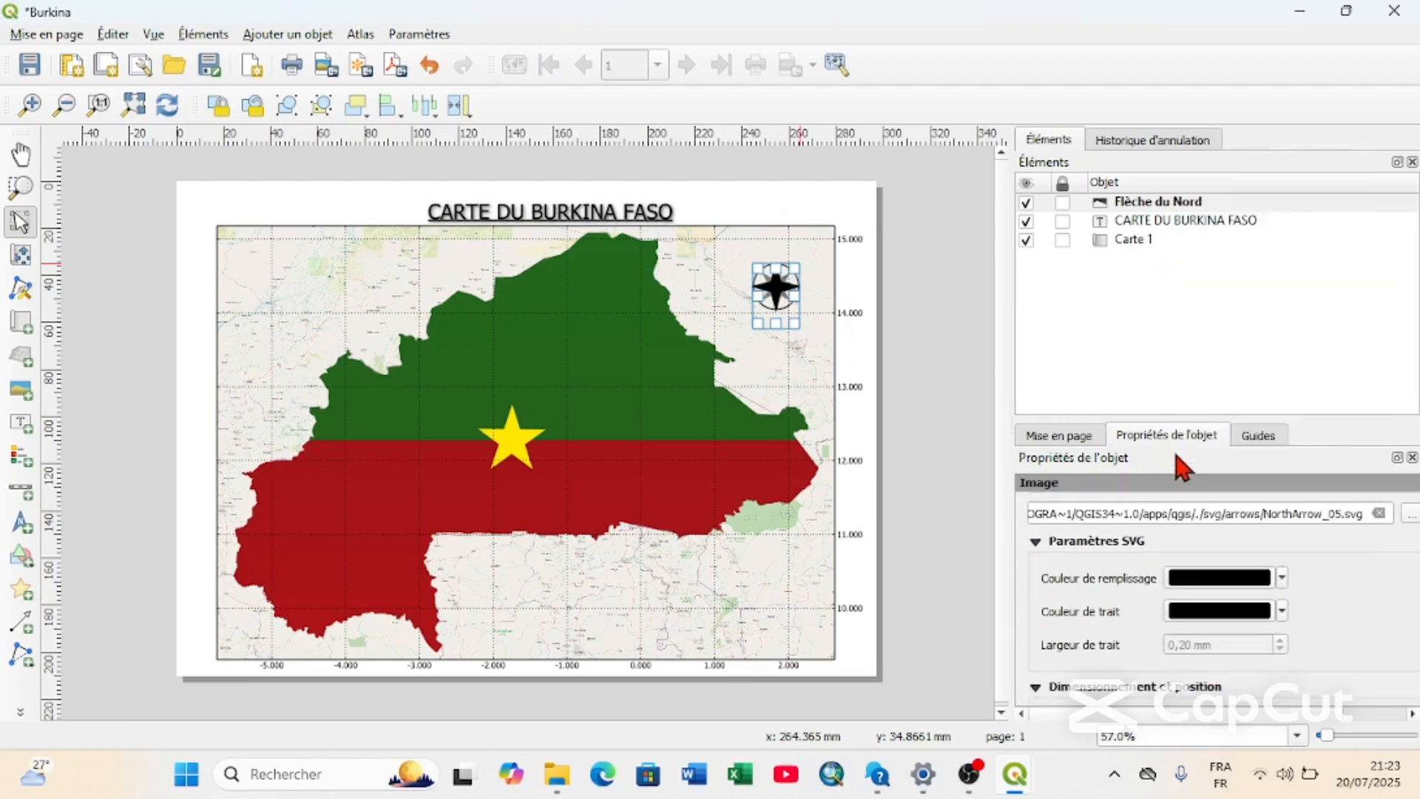
Move the north arrow up and slightly left, nearer the map's top edge.
left_click(843, 343)
left_click_drag(774, 287, 765, 265)
left_click(937, 362)
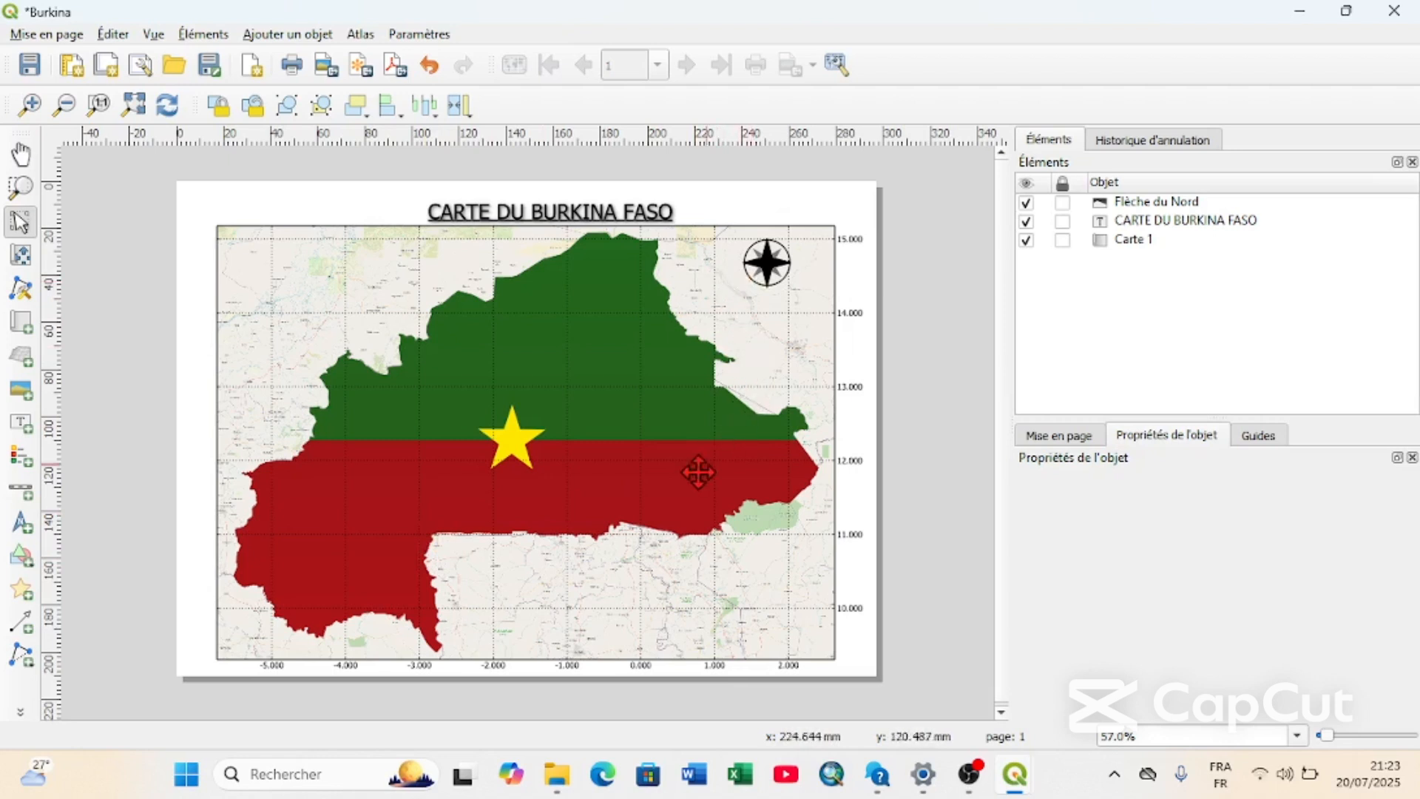
Add a scale bar for Carte 1 along the map's lower edge in the Boîte double style and shift it slightly right.
left_click(21, 490)
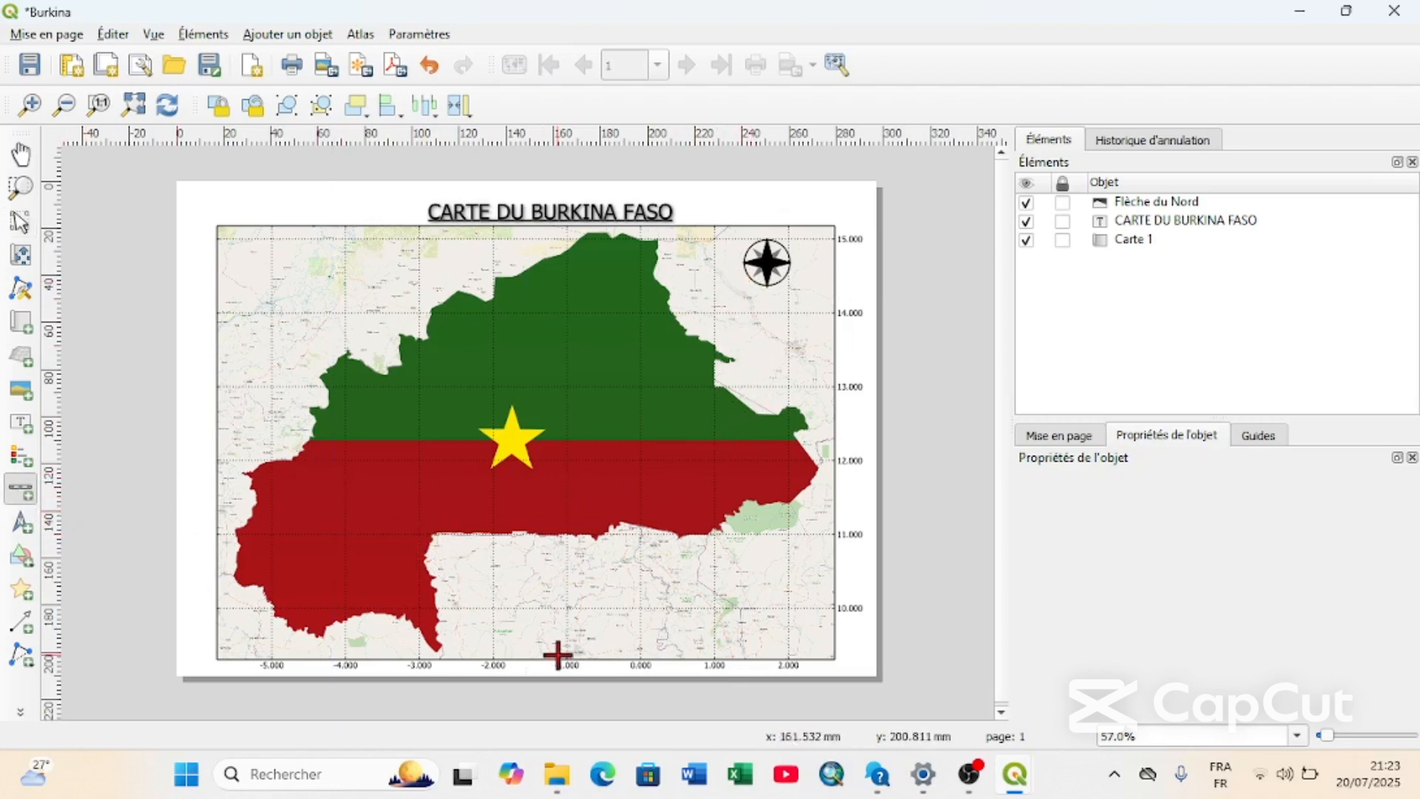
left_click_drag(470, 641, 641, 625)
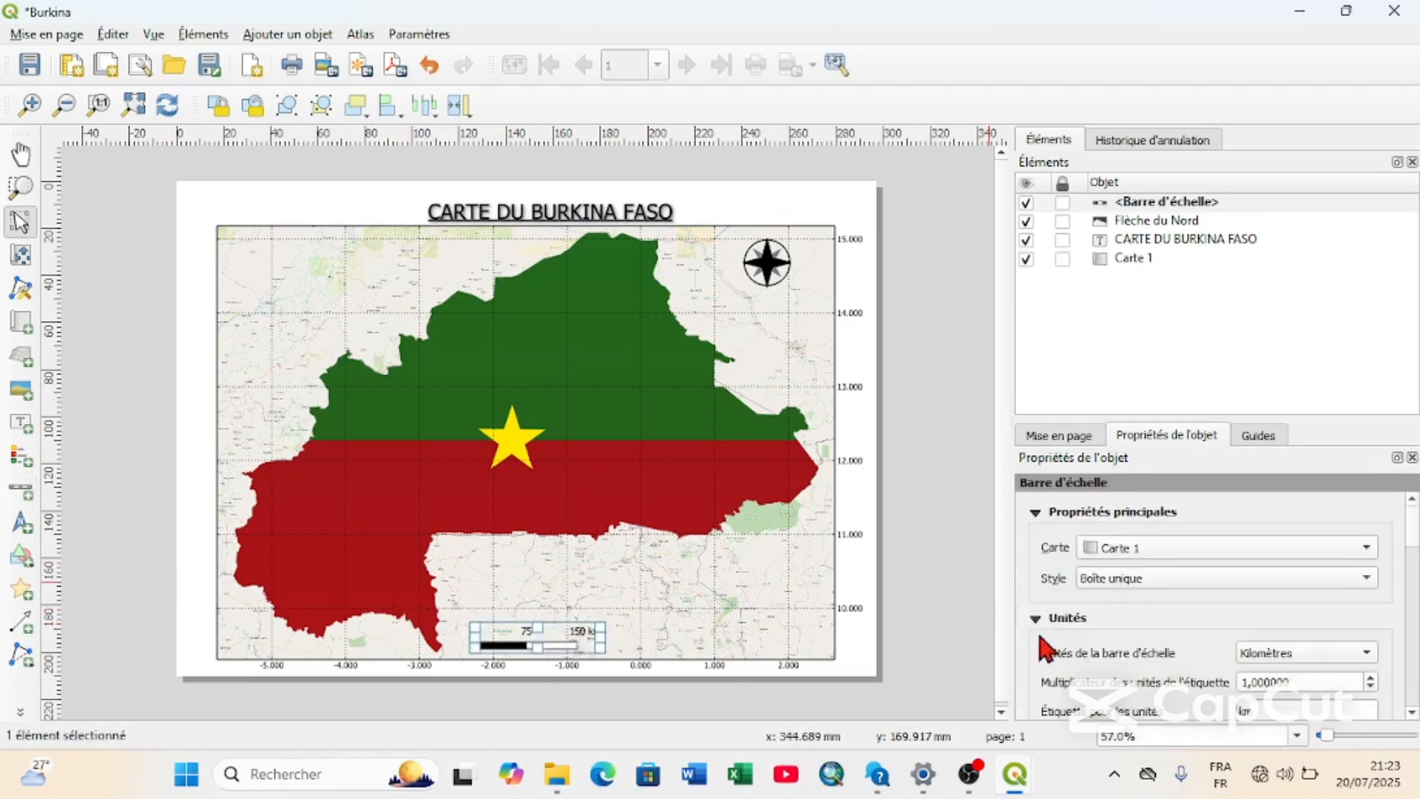
scroll(1084, 667, "down", 1)
scroll(1087, 669, "up", 1)
left_click(1157, 565)
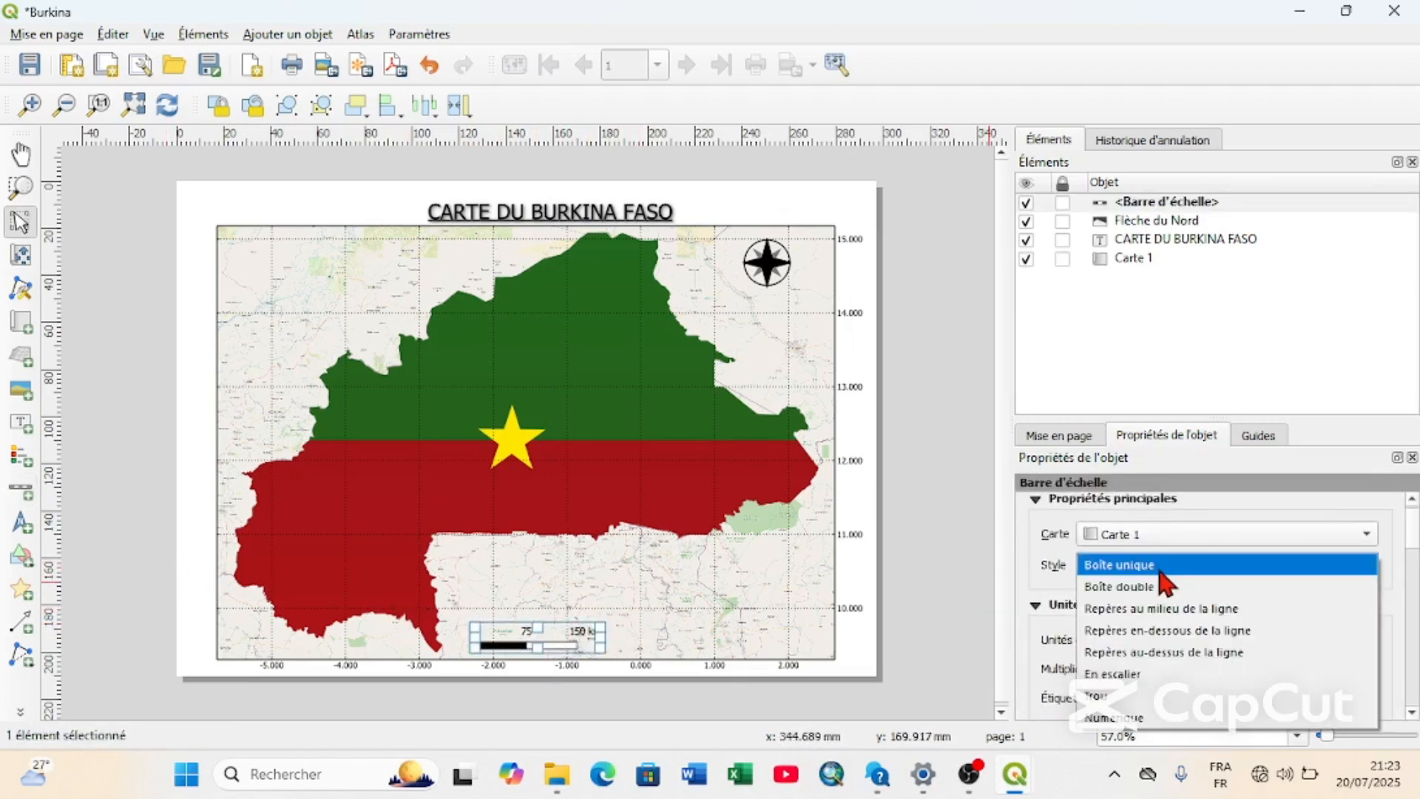
left_click(1158, 587)
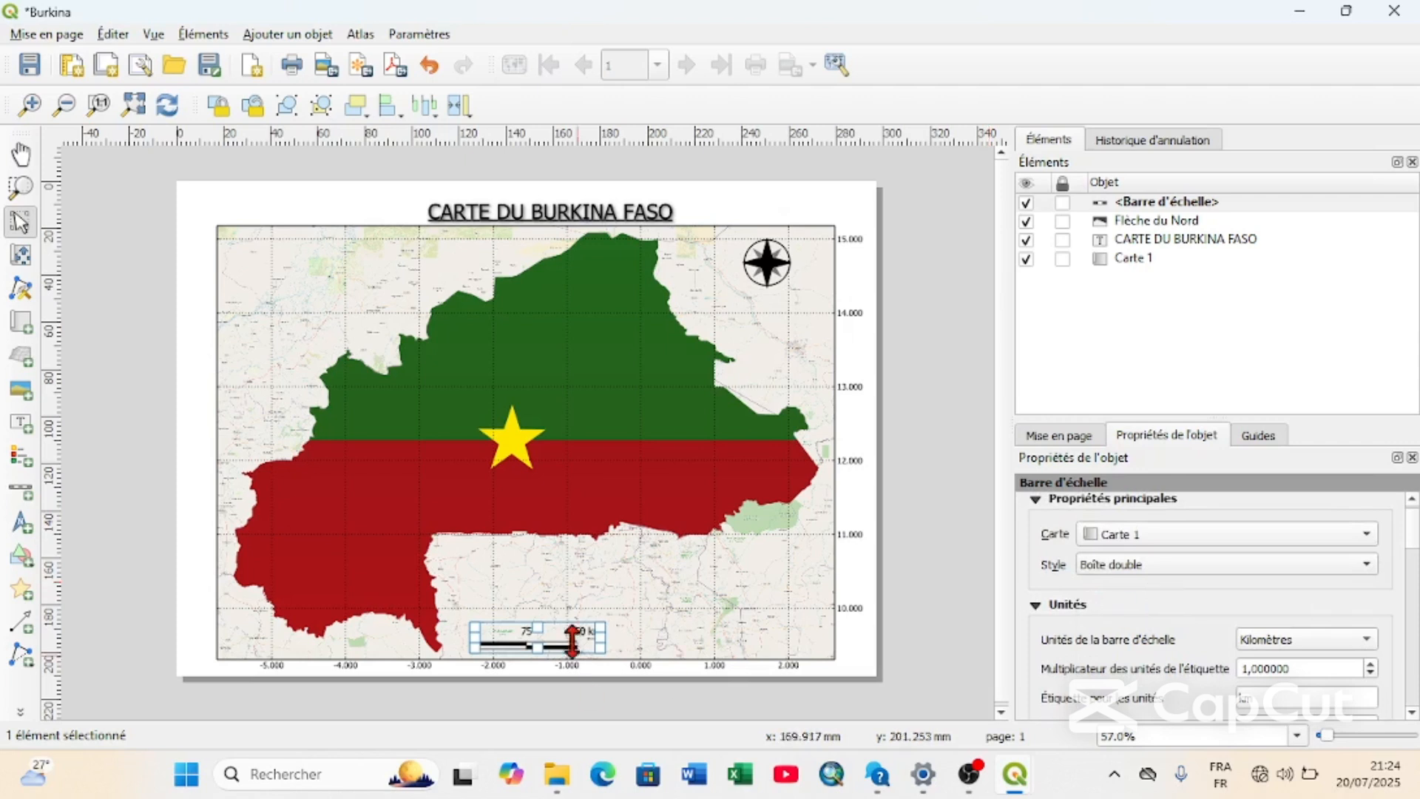
left_click_drag(563, 638, 585, 639)
left_click(814, 633)
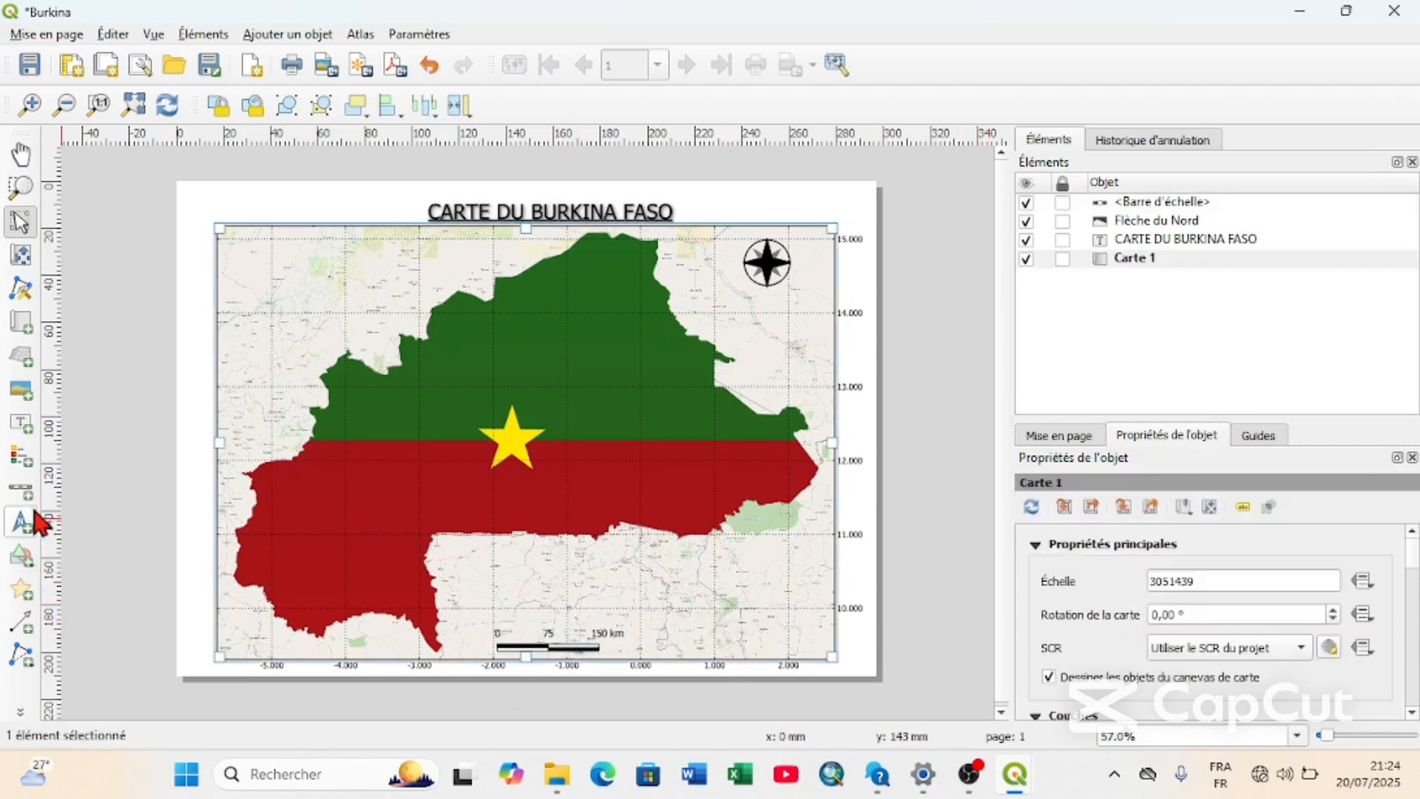
Add a legend for Carte 1 in the lower-right corner of the map and title it LEGENDE.
left_click(22, 458)
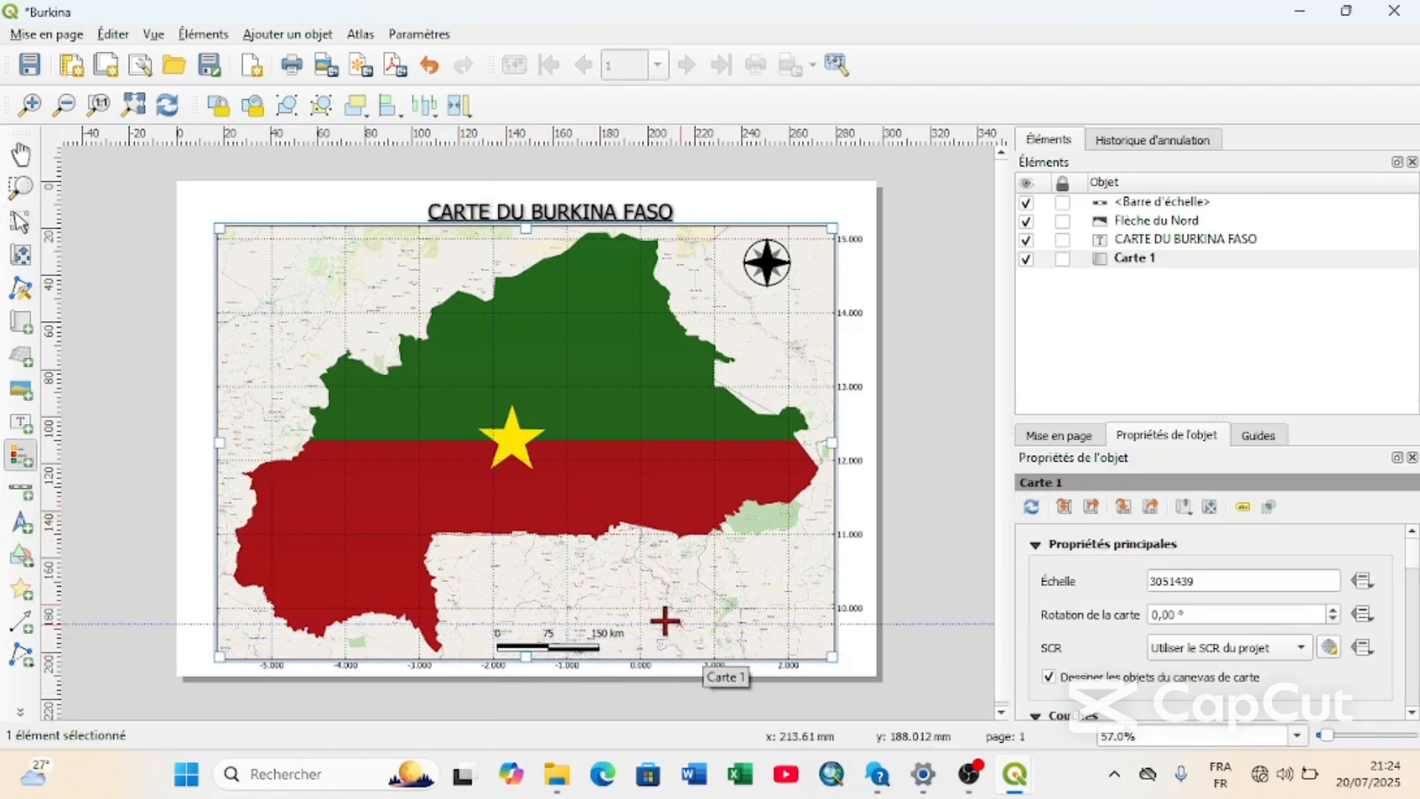
left_click_drag(715, 582, 829, 554)
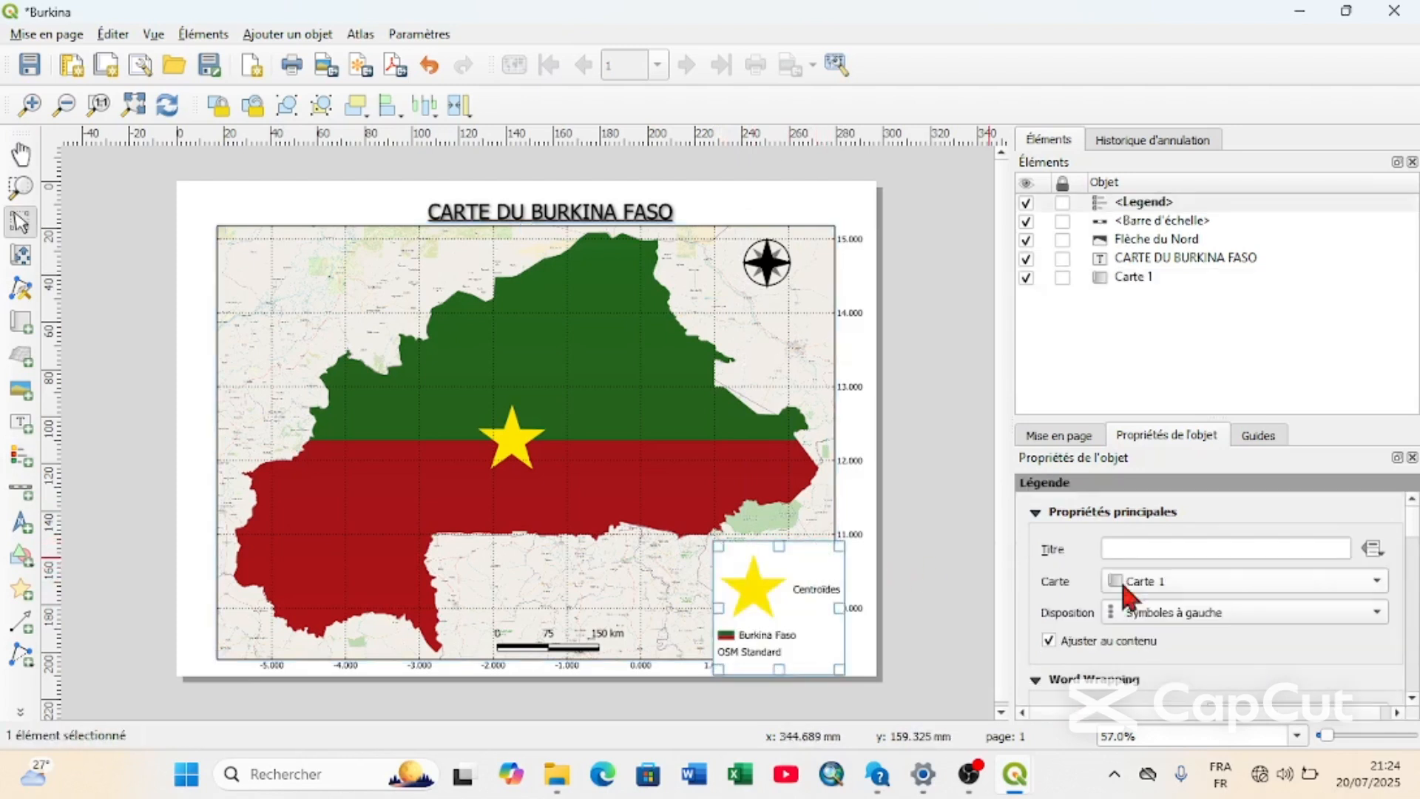
left_click(1167, 204)
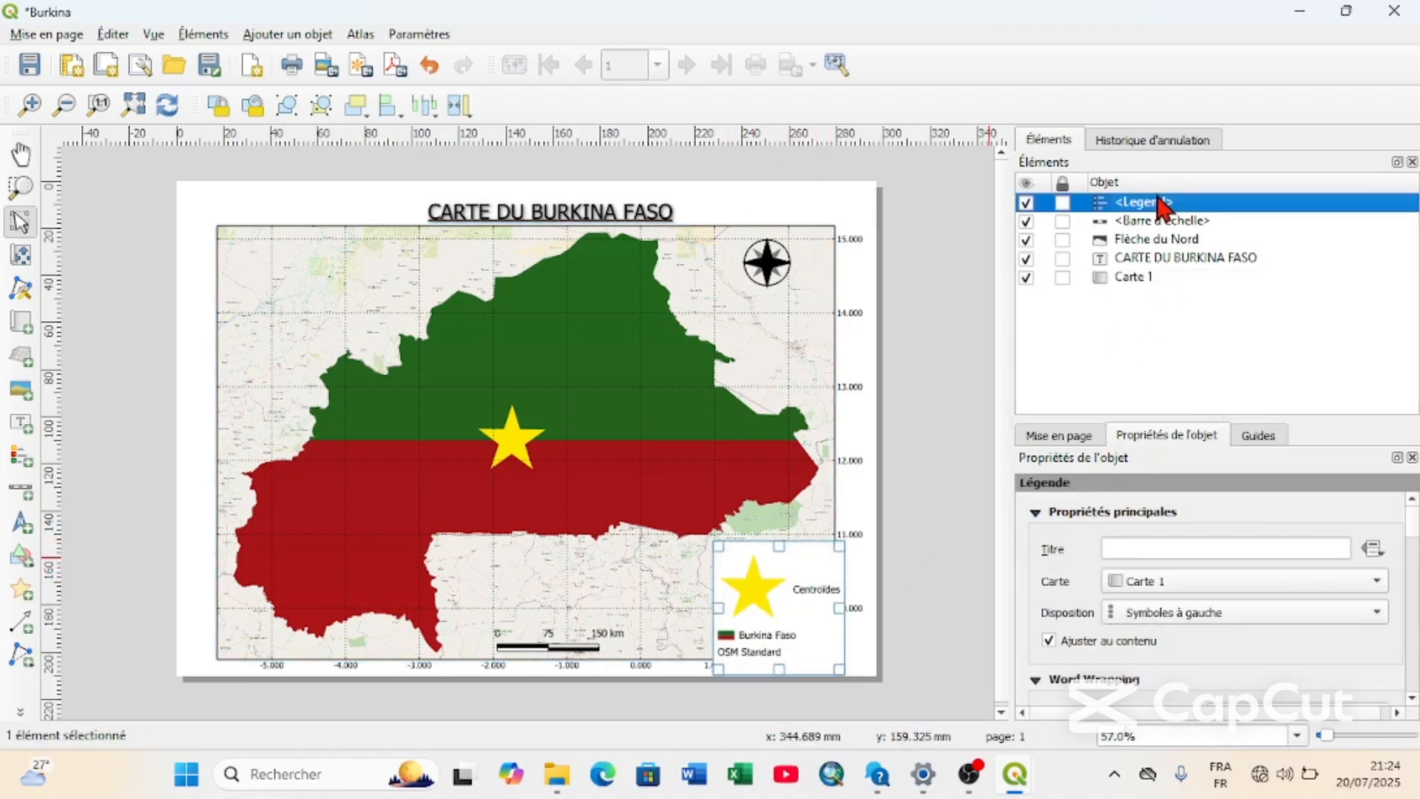
left_click(1116, 548)
type("Lé")
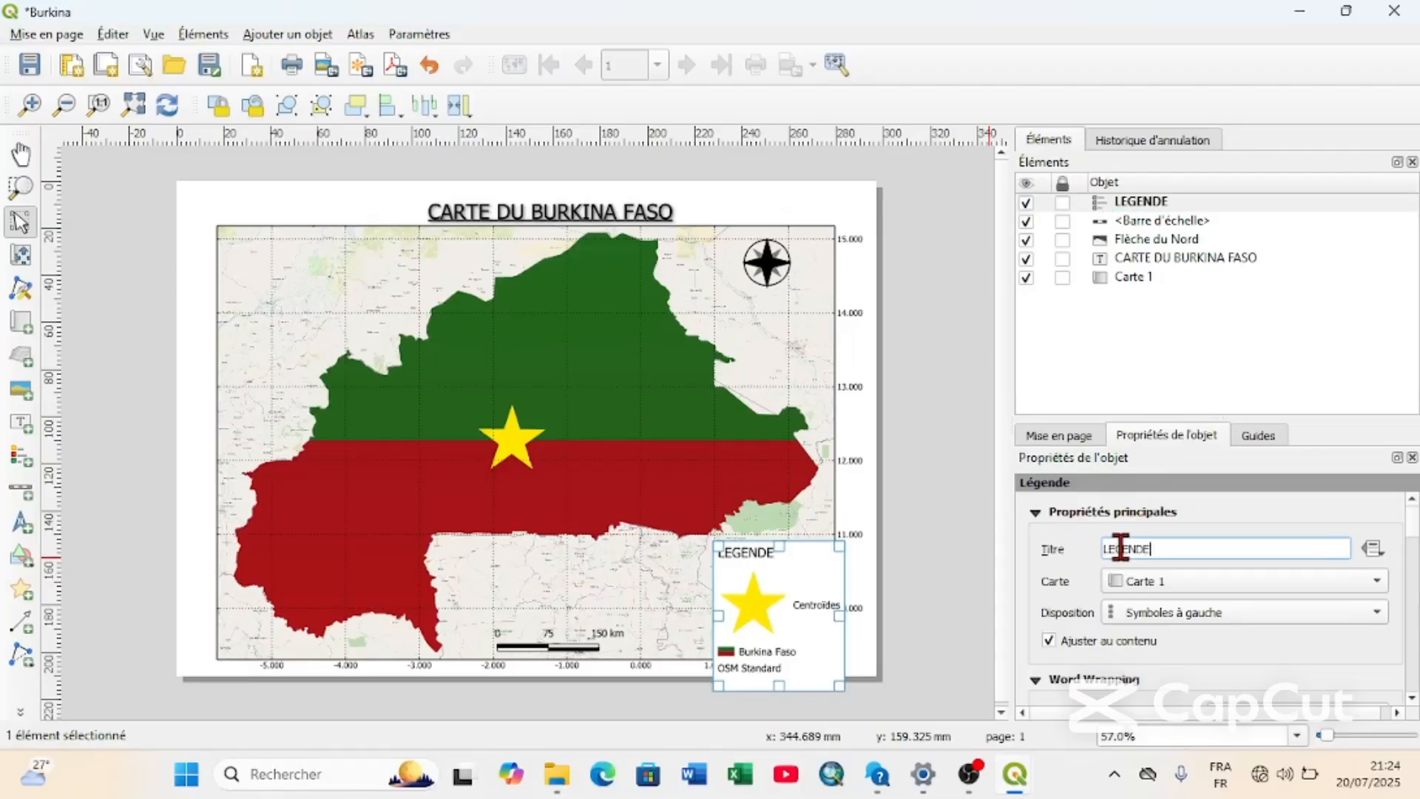
scroll(1036, 622, "down", 3)
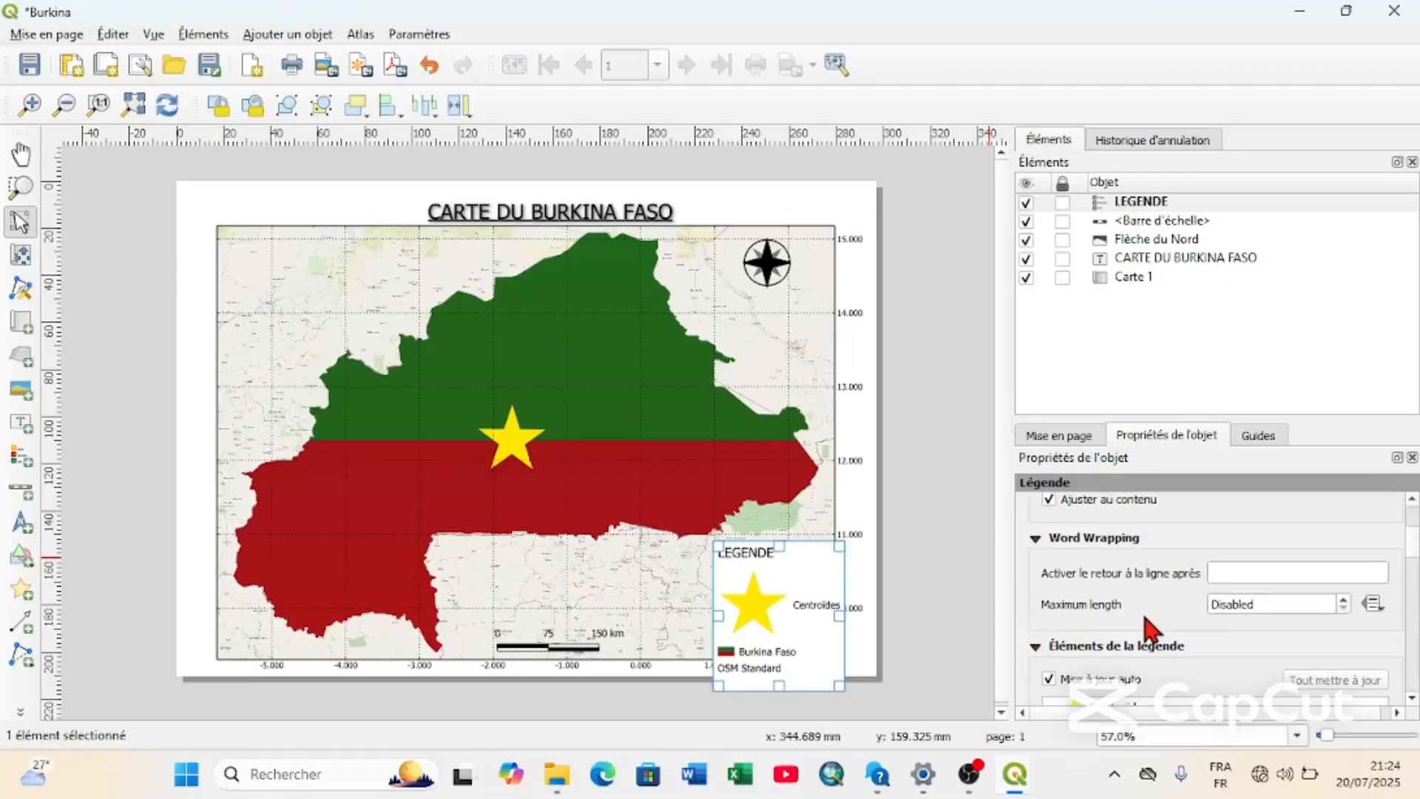
Turn off the legend's automatic update (Mise à jour auto) and remove the Centroïdes entry.
scroll(1117, 655, "down", 3)
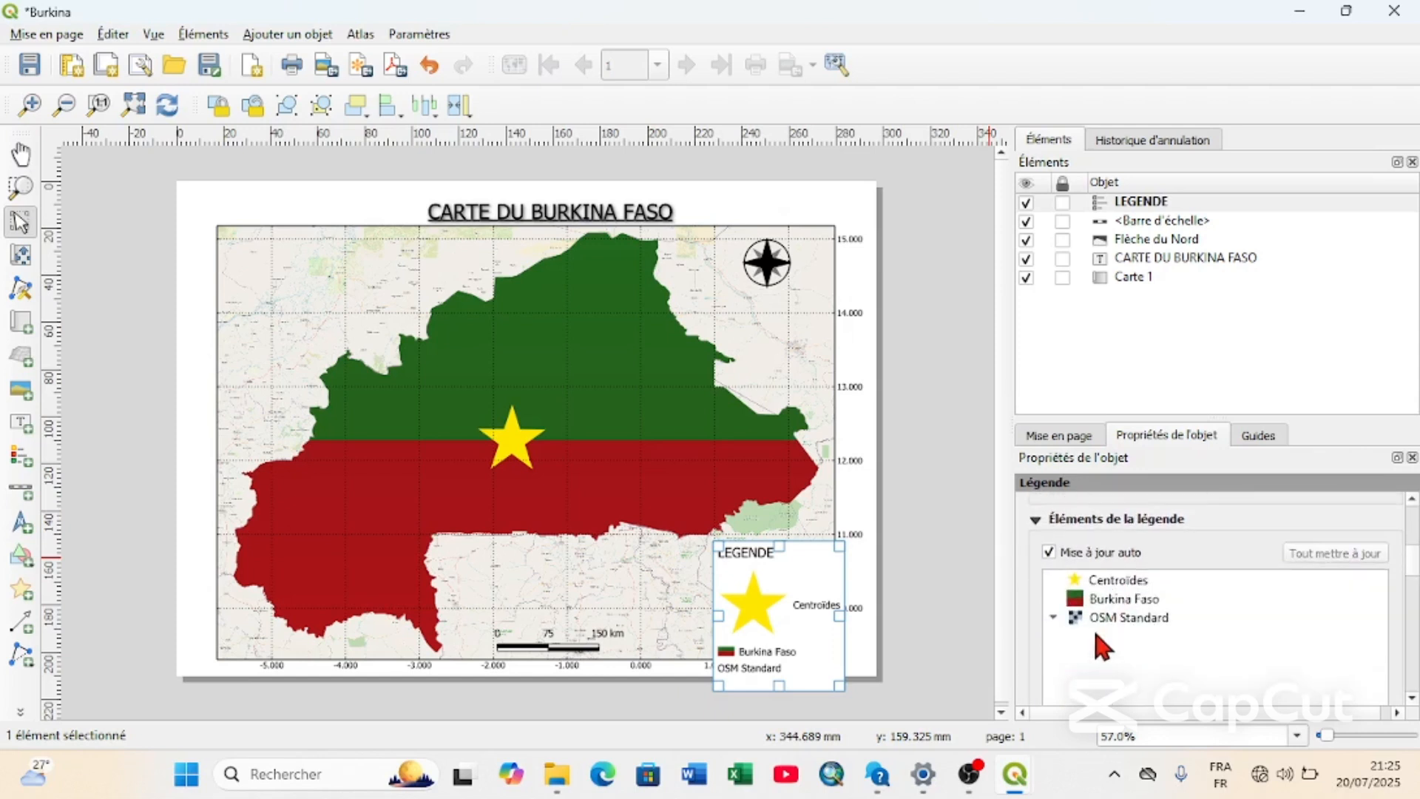
left_click(1049, 552)
left_click(1120, 584)
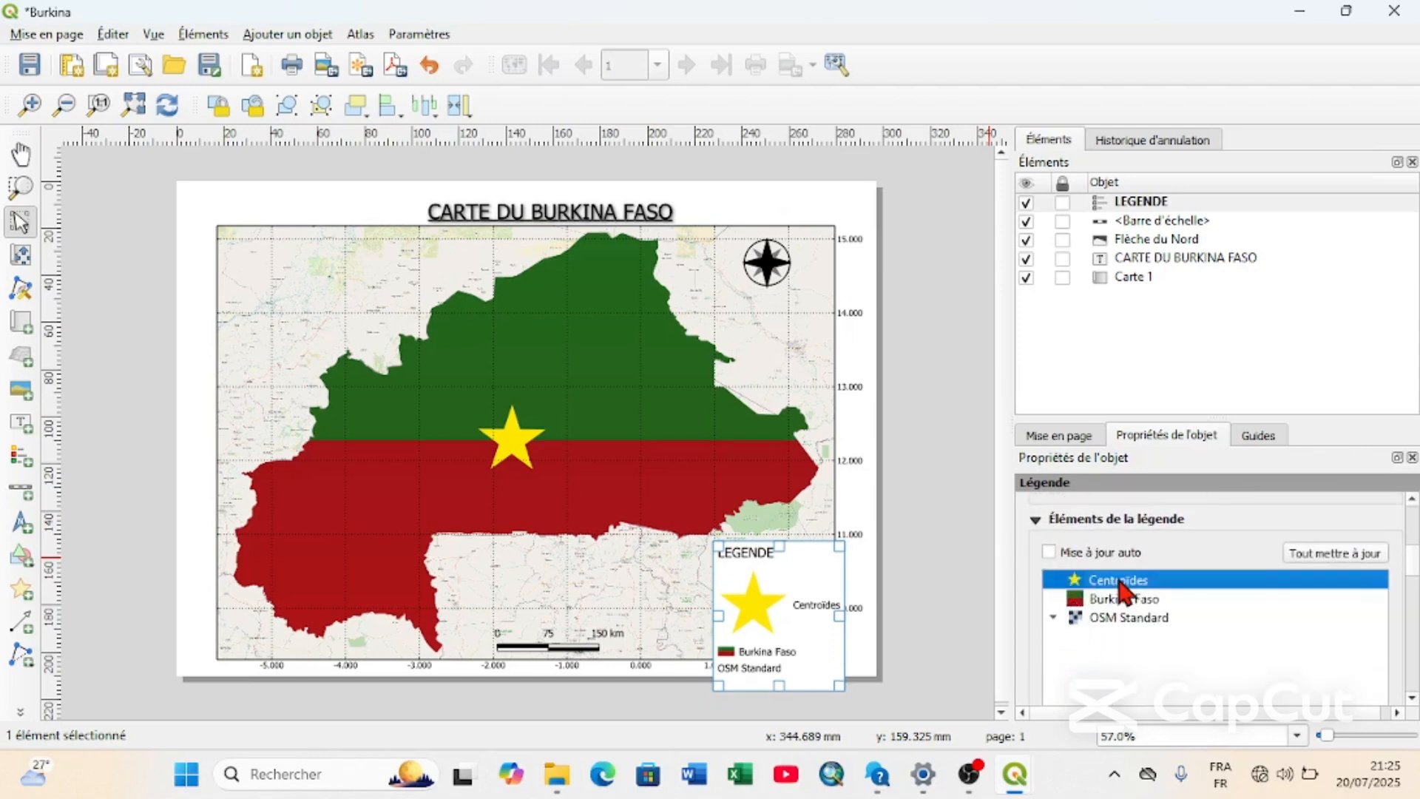
right_click(1124, 586)
left_click(1135, 611)
scroll(1122, 636, "down", 3)
left_click(1222, 640)
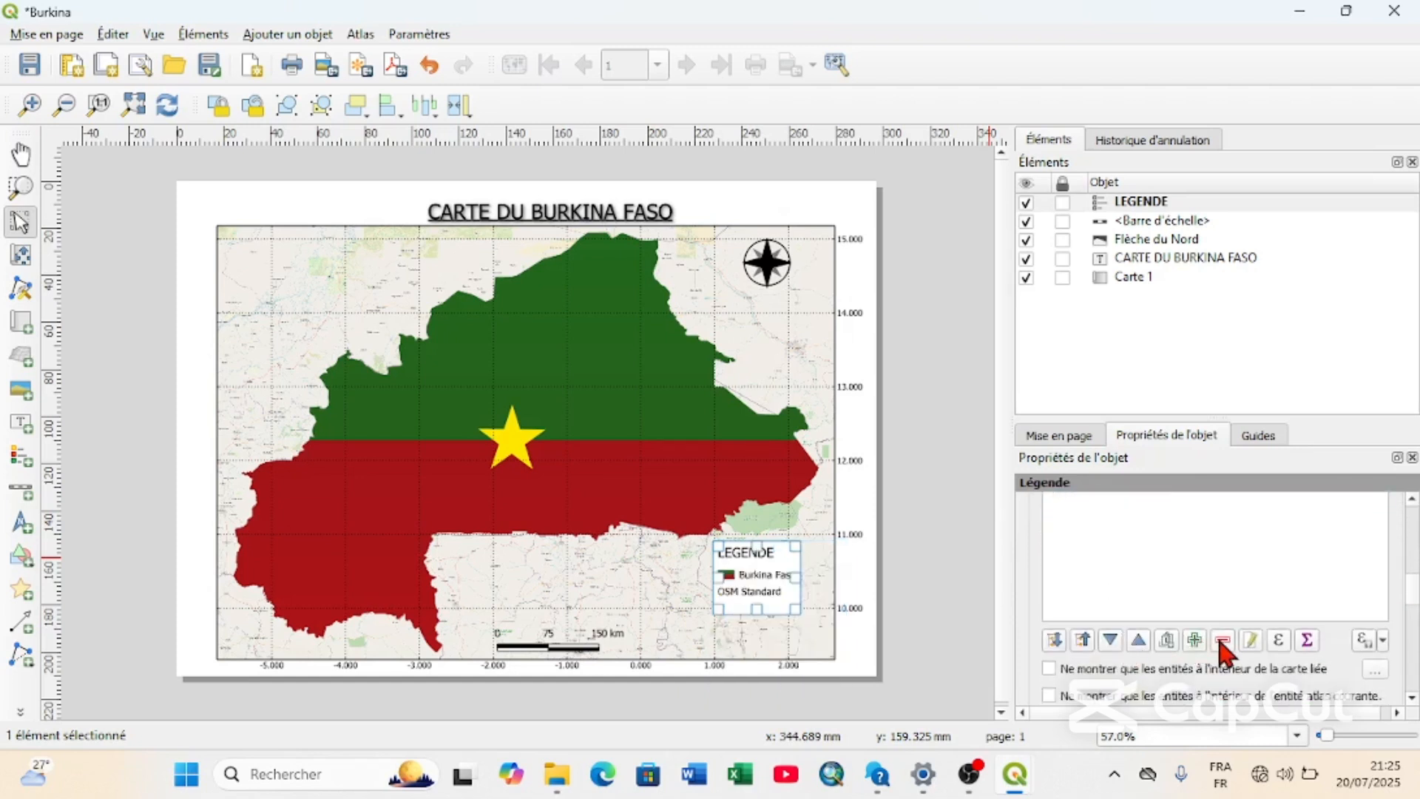
Remove the OSM Standard entry from the legend so that only Burkina Faso is listed.
scroll(1183, 592, "up", 5)
left_click(1128, 577)
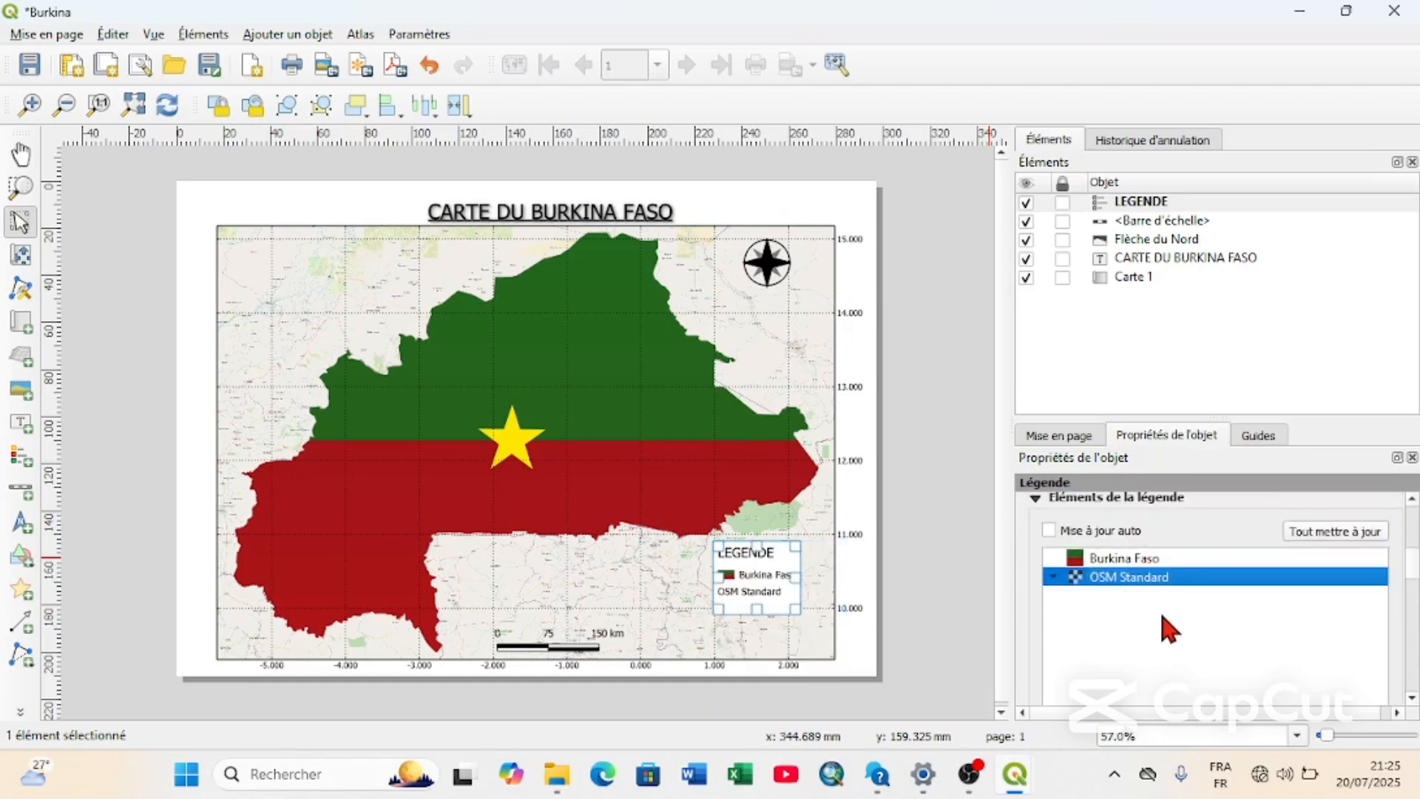
scroll(1161, 616, "down", 3)
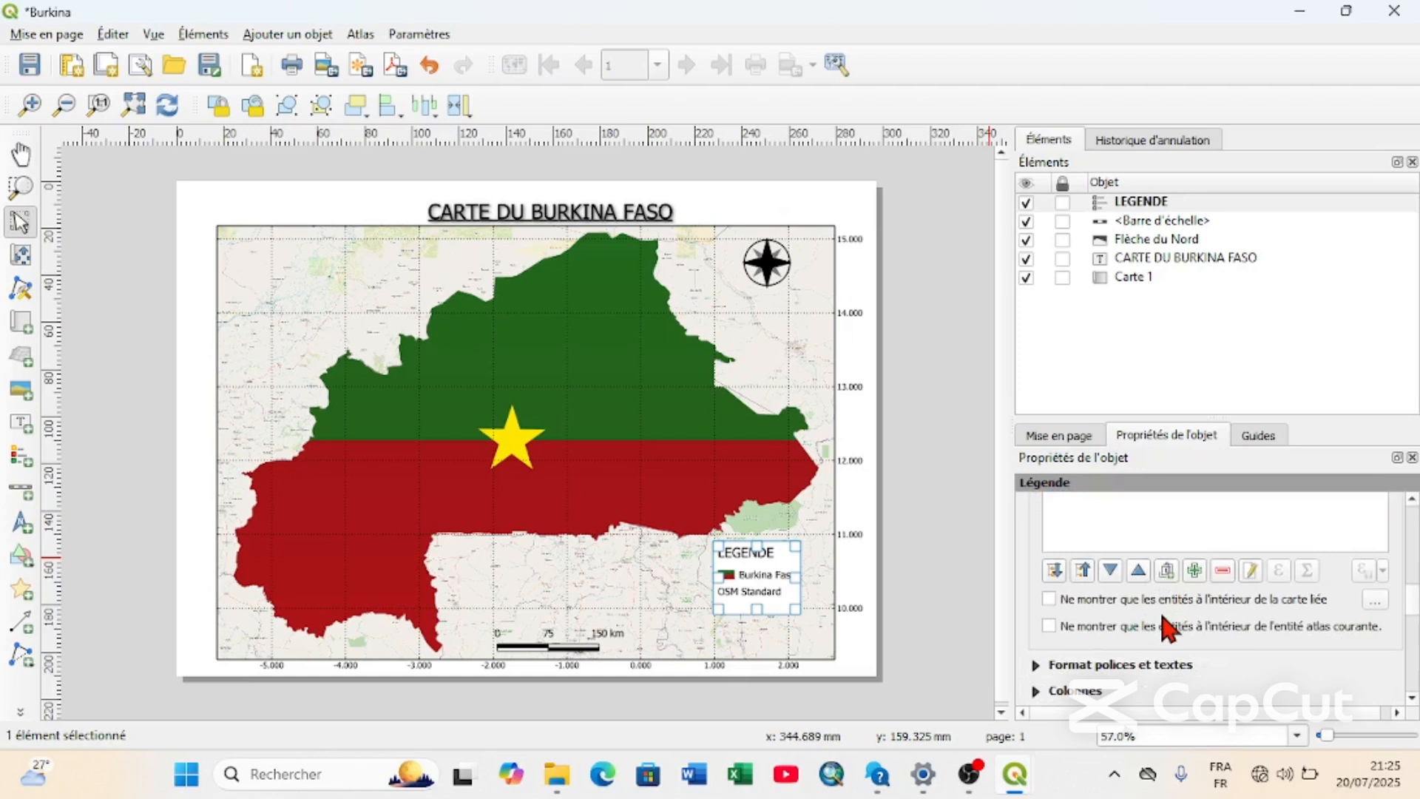
left_click(1224, 573)
scroll(1120, 510, "up", 3)
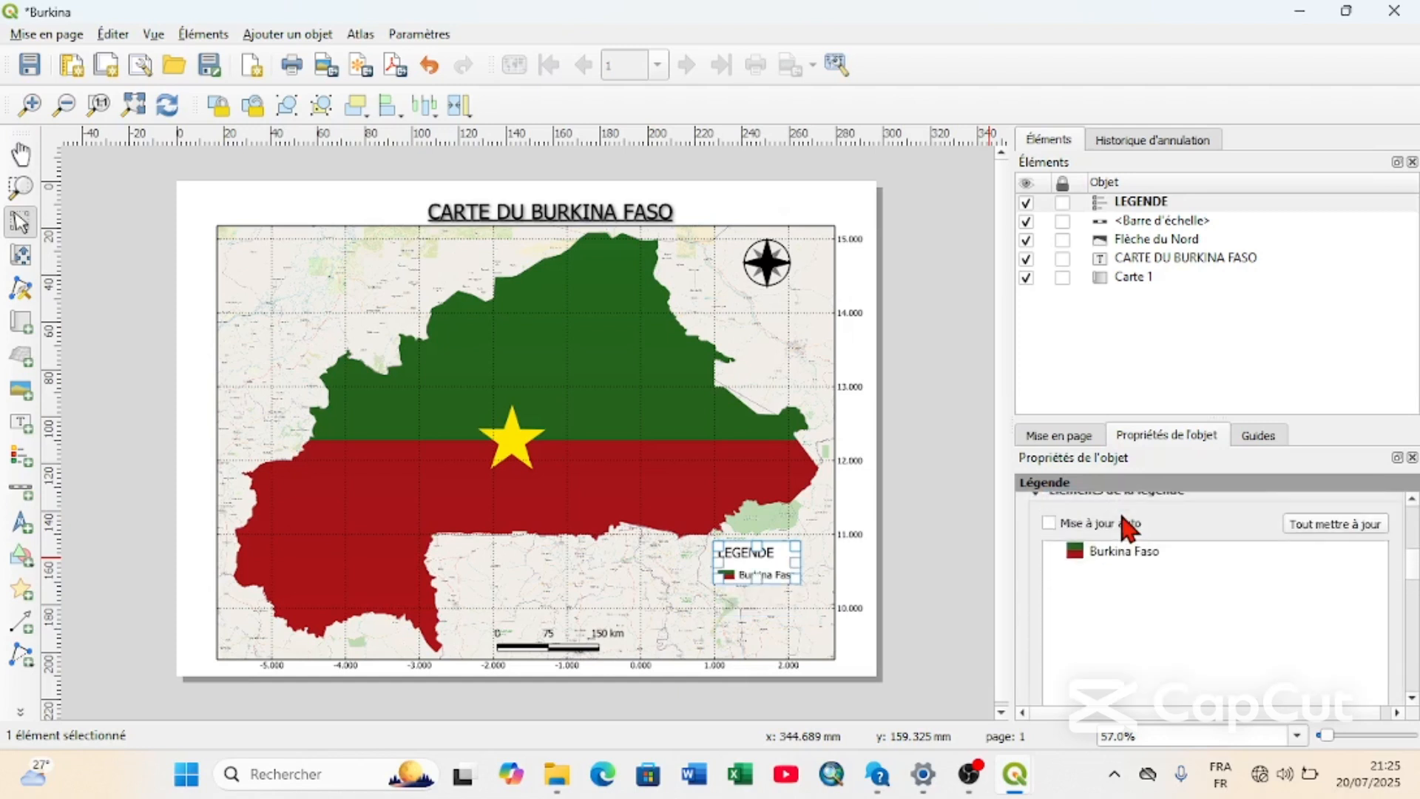
Enable the legend's frame (Cadre) and place the legend in the map's lower-right area, leaving room beneath it.
left_click_drag(758, 568, 775, 630)
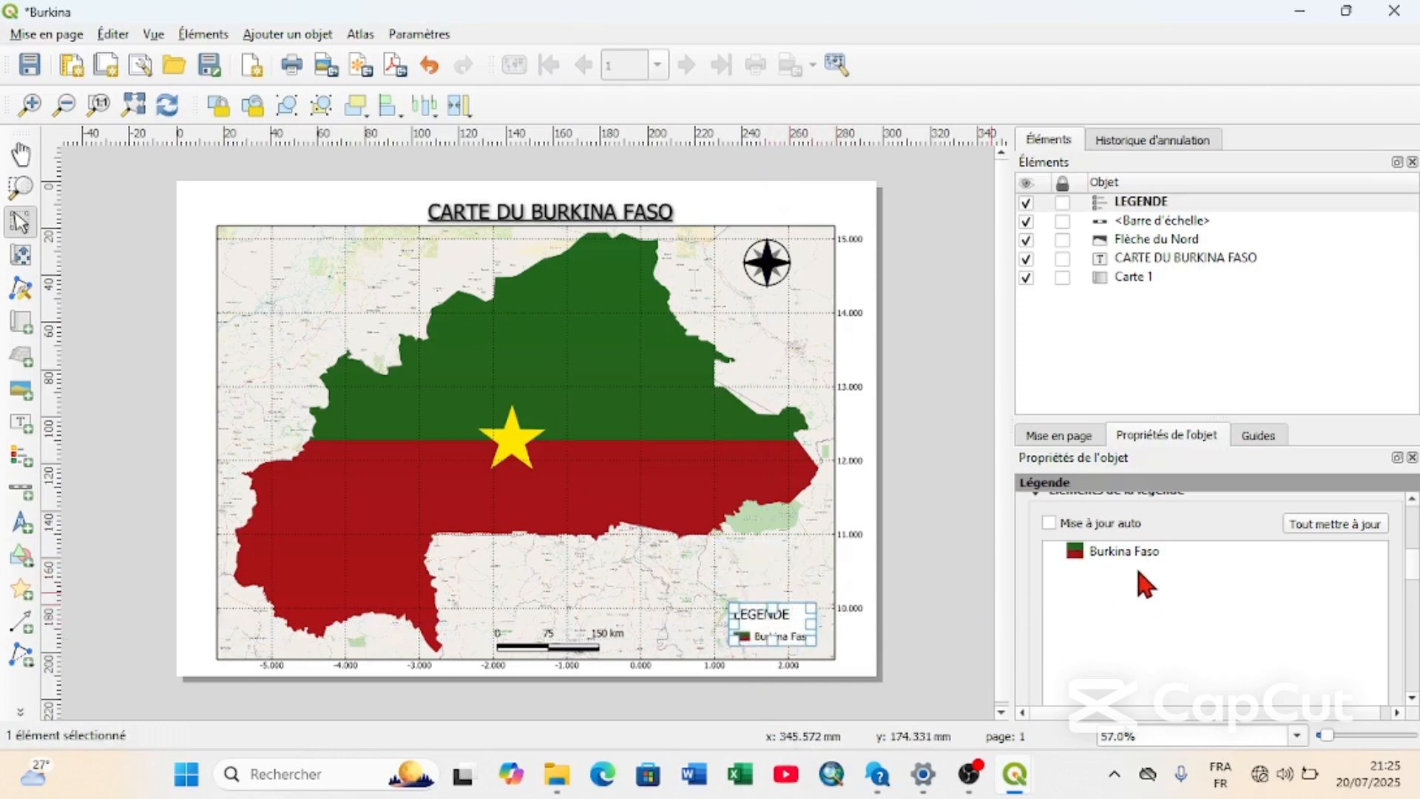
scroll(1135, 651, "down", 3)
scroll(1135, 655, "down", 2)
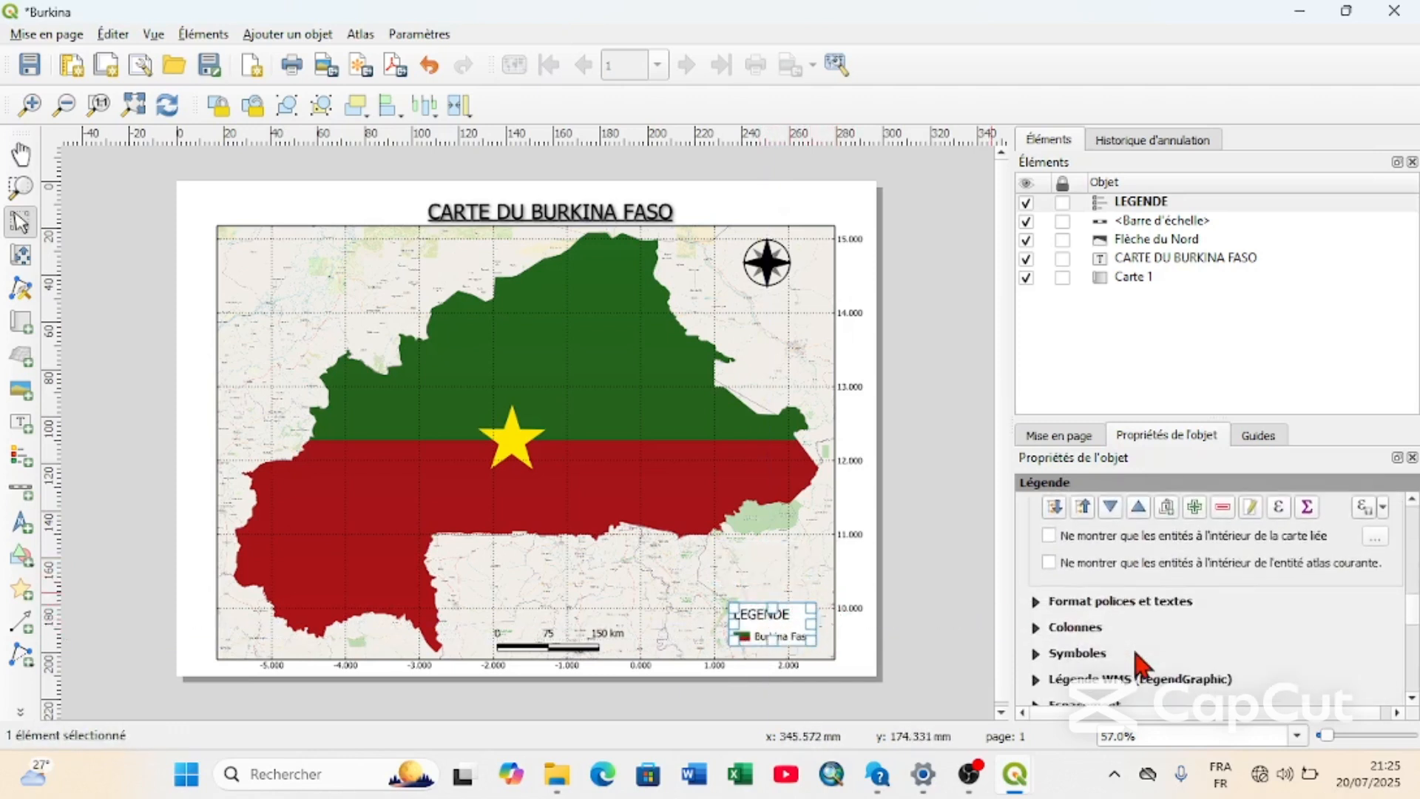
scroll(1136, 655, "down", 4)
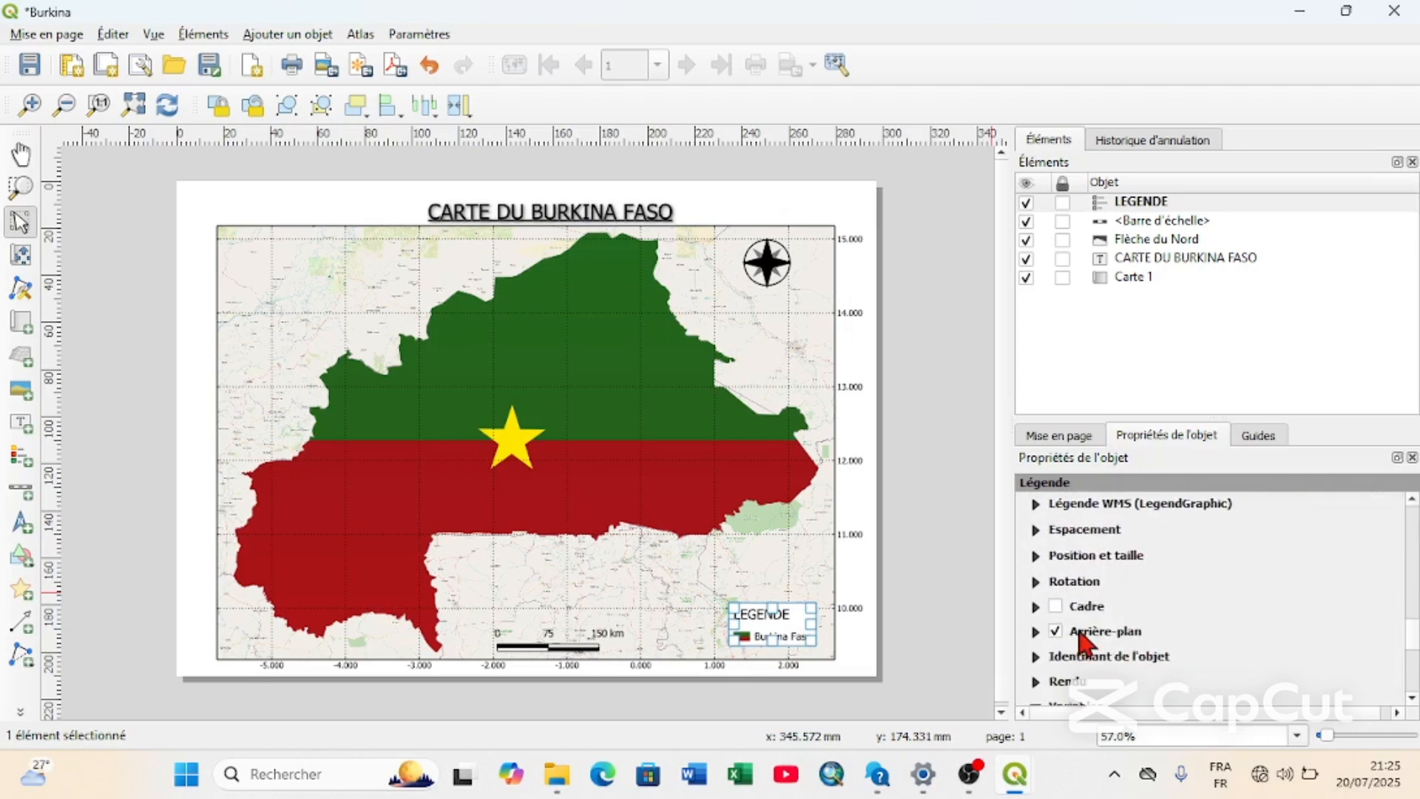
left_click(1056, 607)
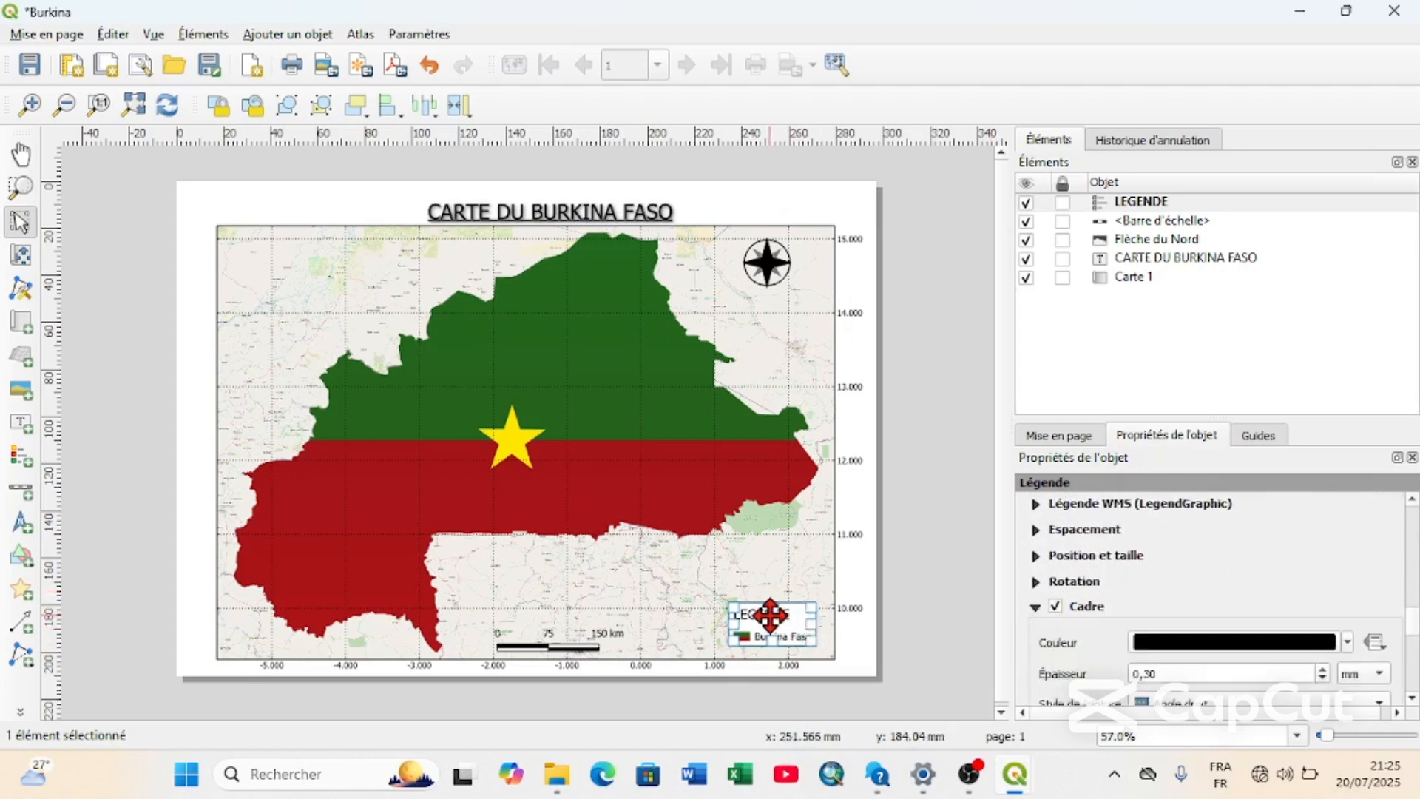
left_click_drag(772, 613, 766, 559)
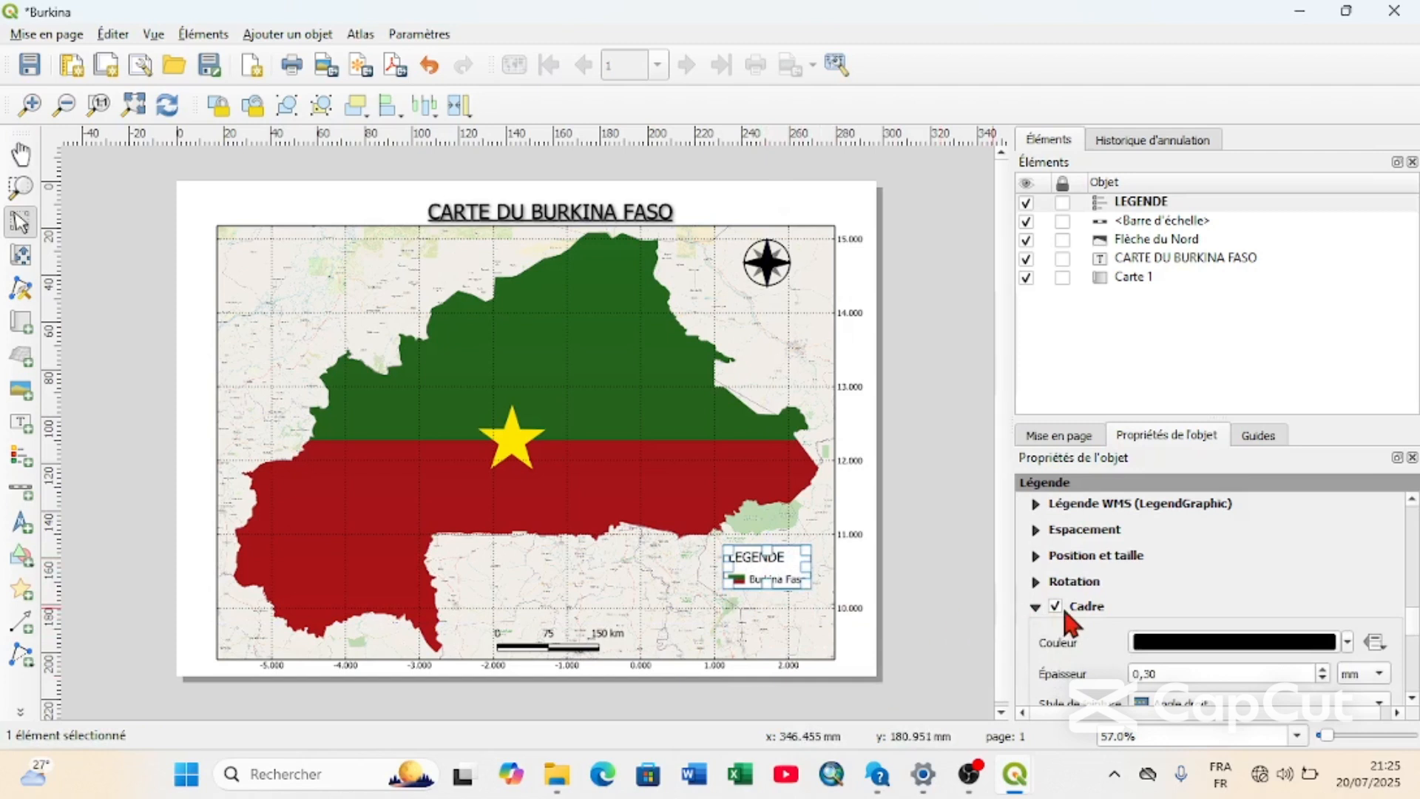
Set the alignment of the legend title and of the group title to Centré.
scroll(1043, 614, "up", 5)
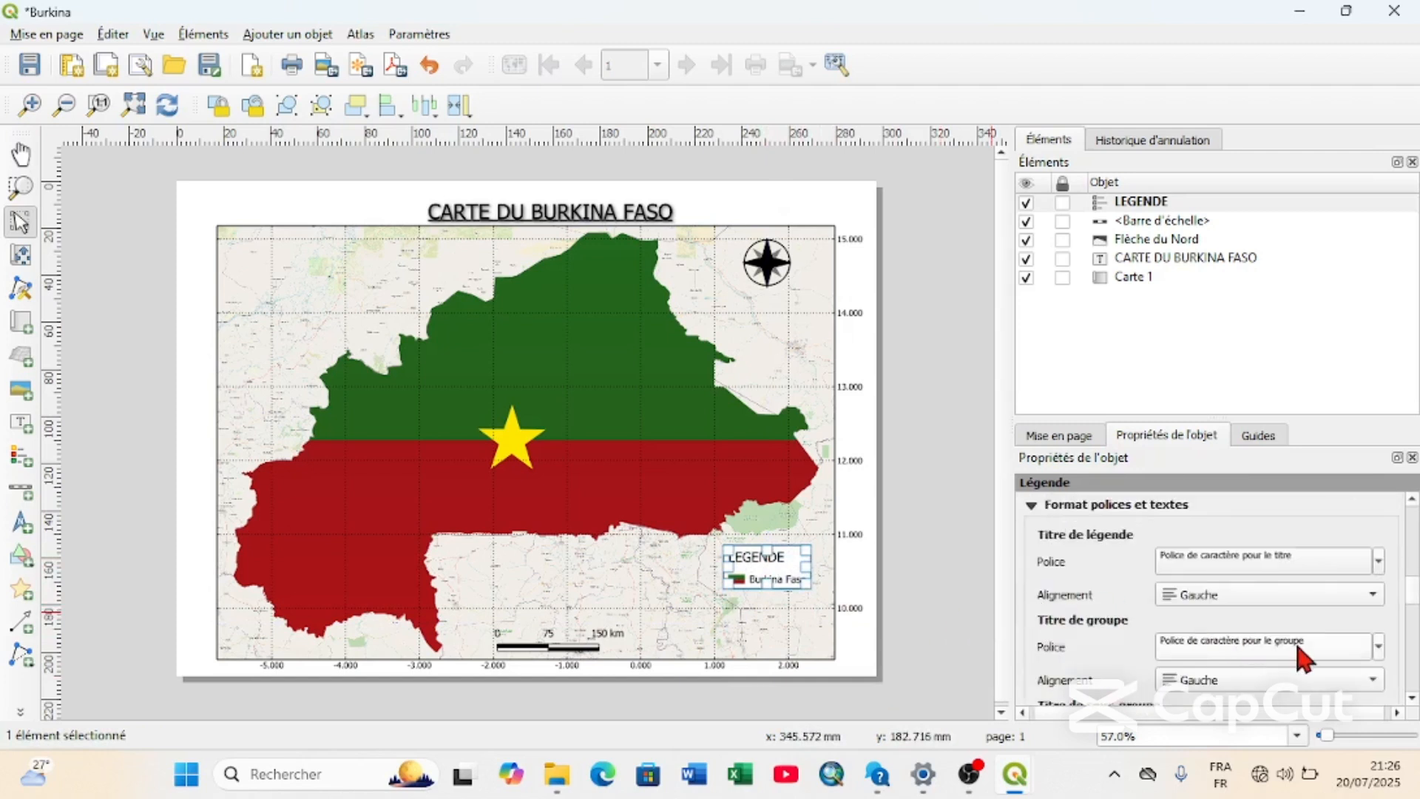
left_click(1338, 596)
left_click(1321, 618)
scroll(1121, 684, "down", 1)
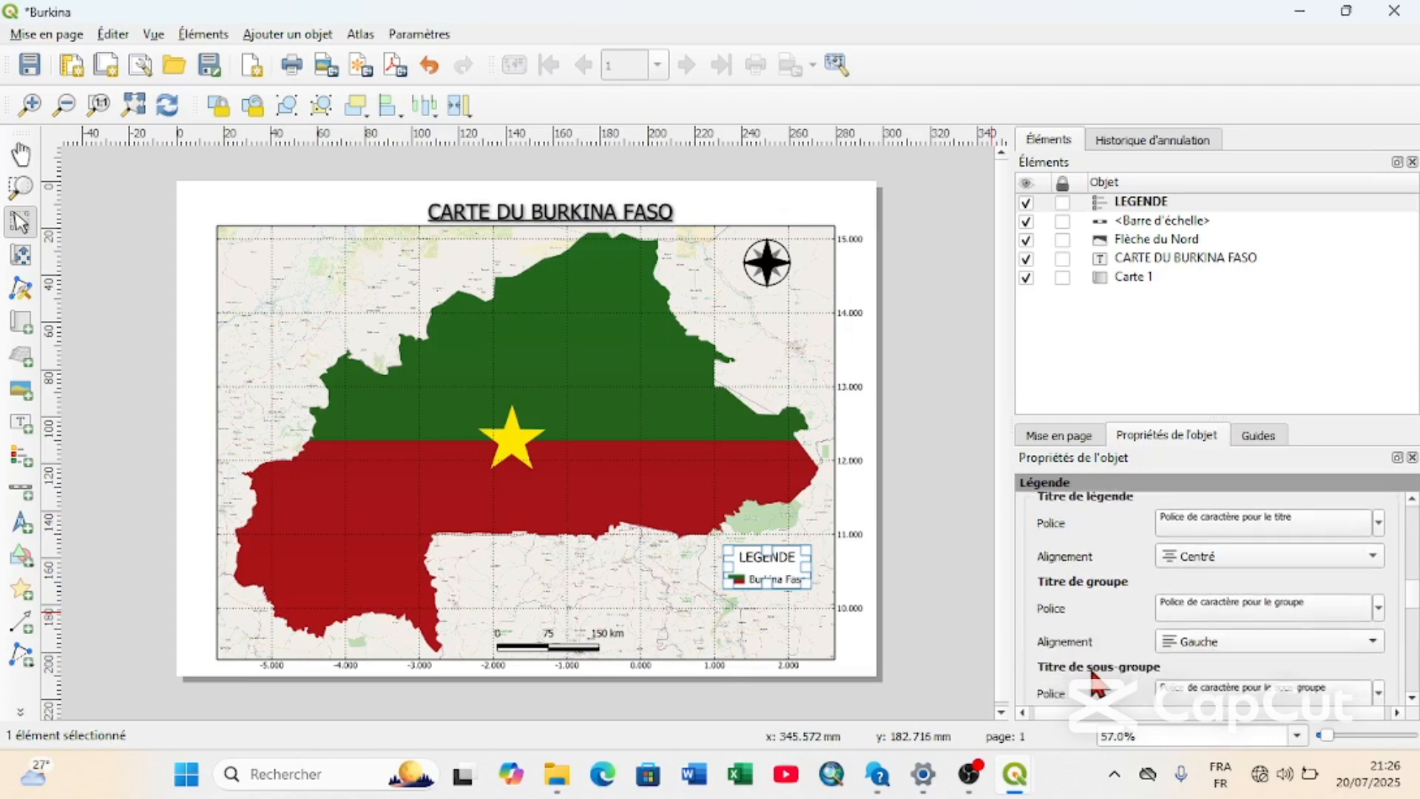
left_click(1245, 633)
left_click(1245, 654)
Raise the legend item labels' font size to 15 points and shift the legend slightly left to keep it inside the map.
scroll(1110, 676, "down", 2)
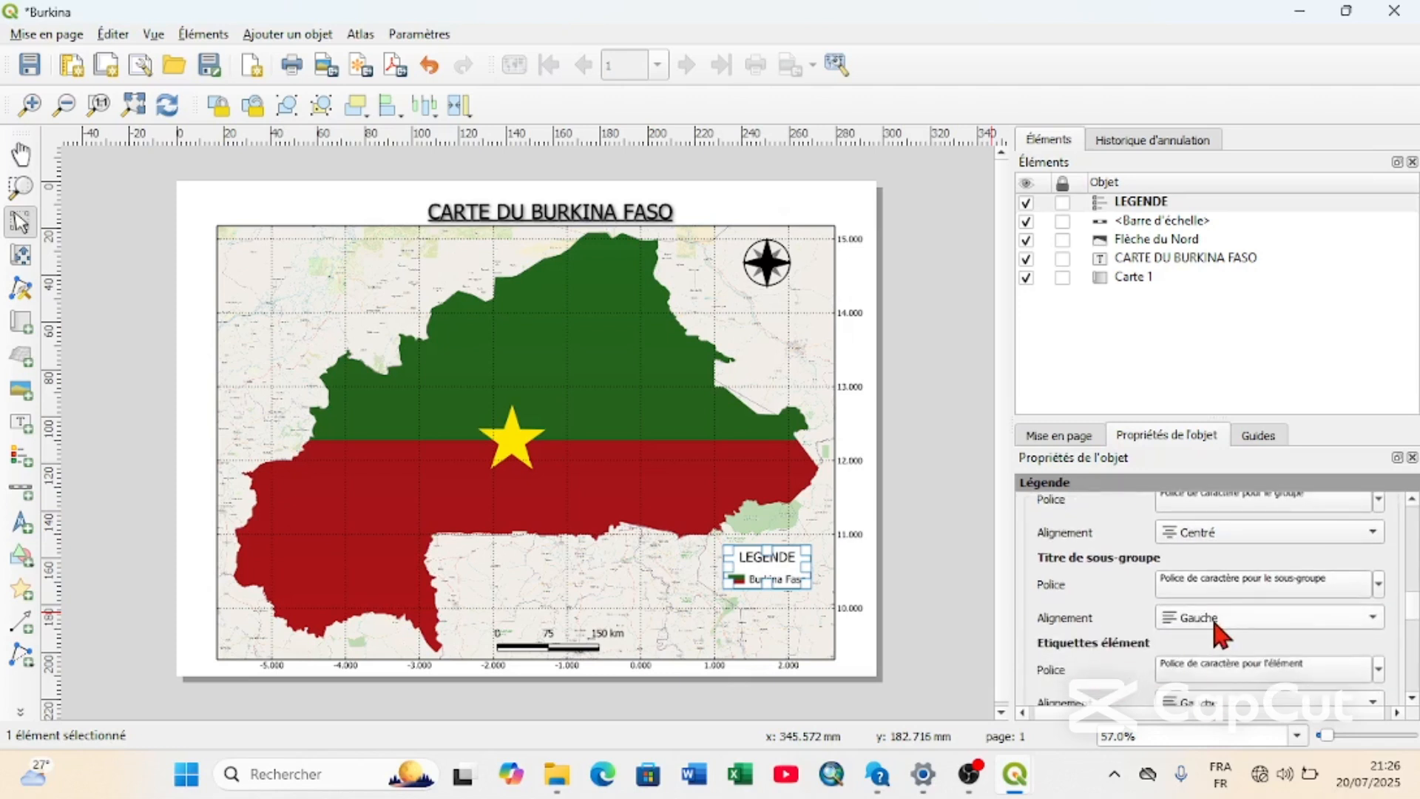
left_click(1302, 671)
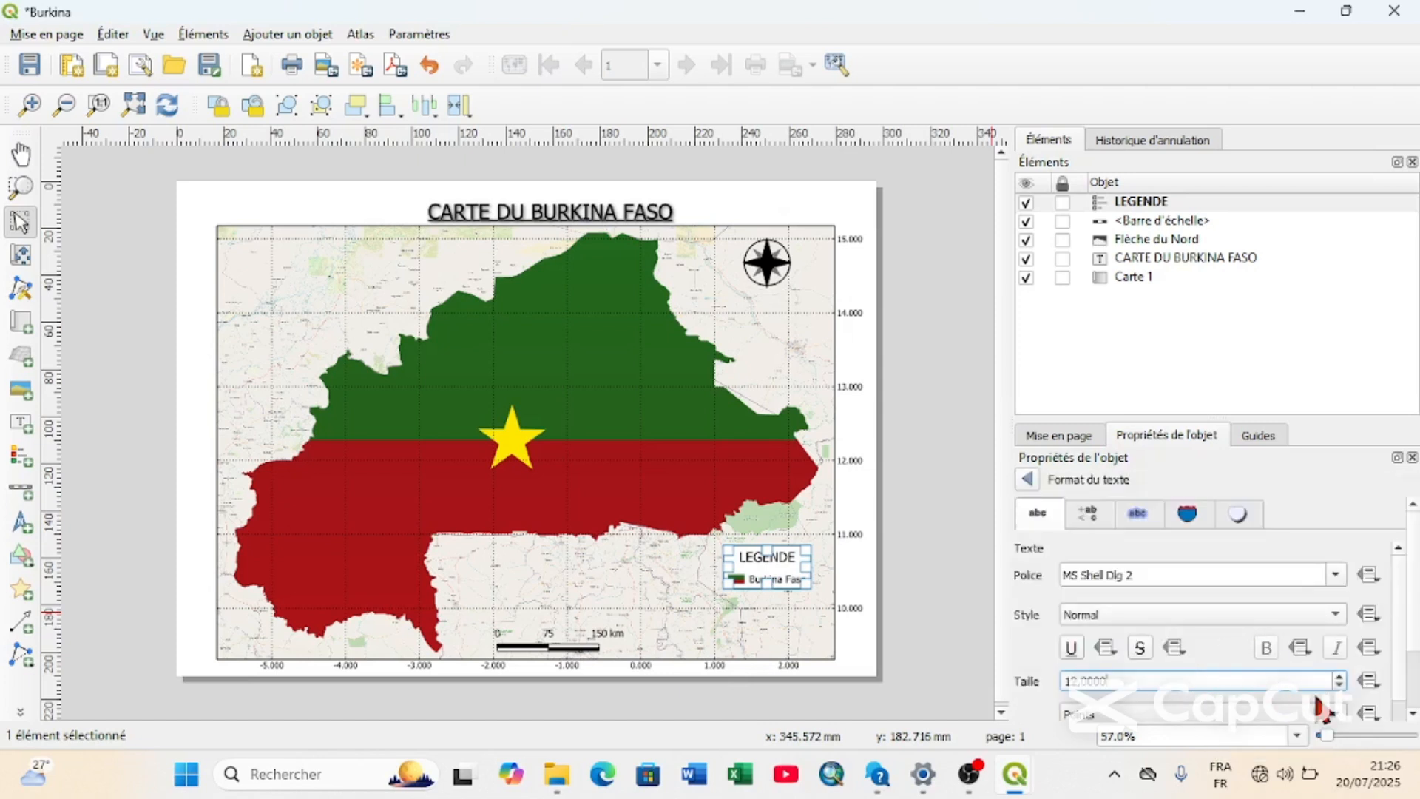
left_click(1340, 677)
left_click(1340, 677)
left_click(1340, 678)
left_click(1341, 677)
left_click(1340, 678)
left_click(1340, 678)
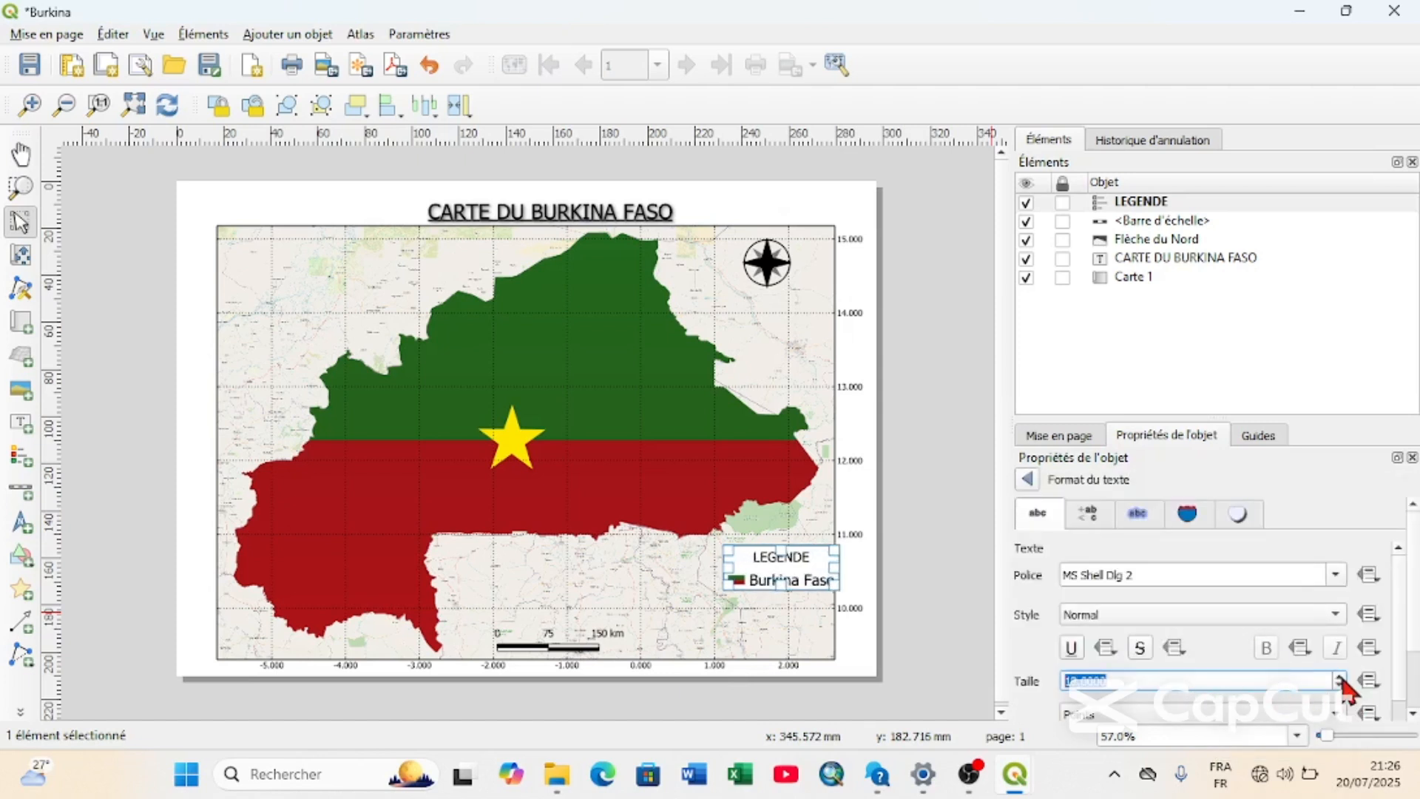
left_click_drag(769, 571, 755, 571)
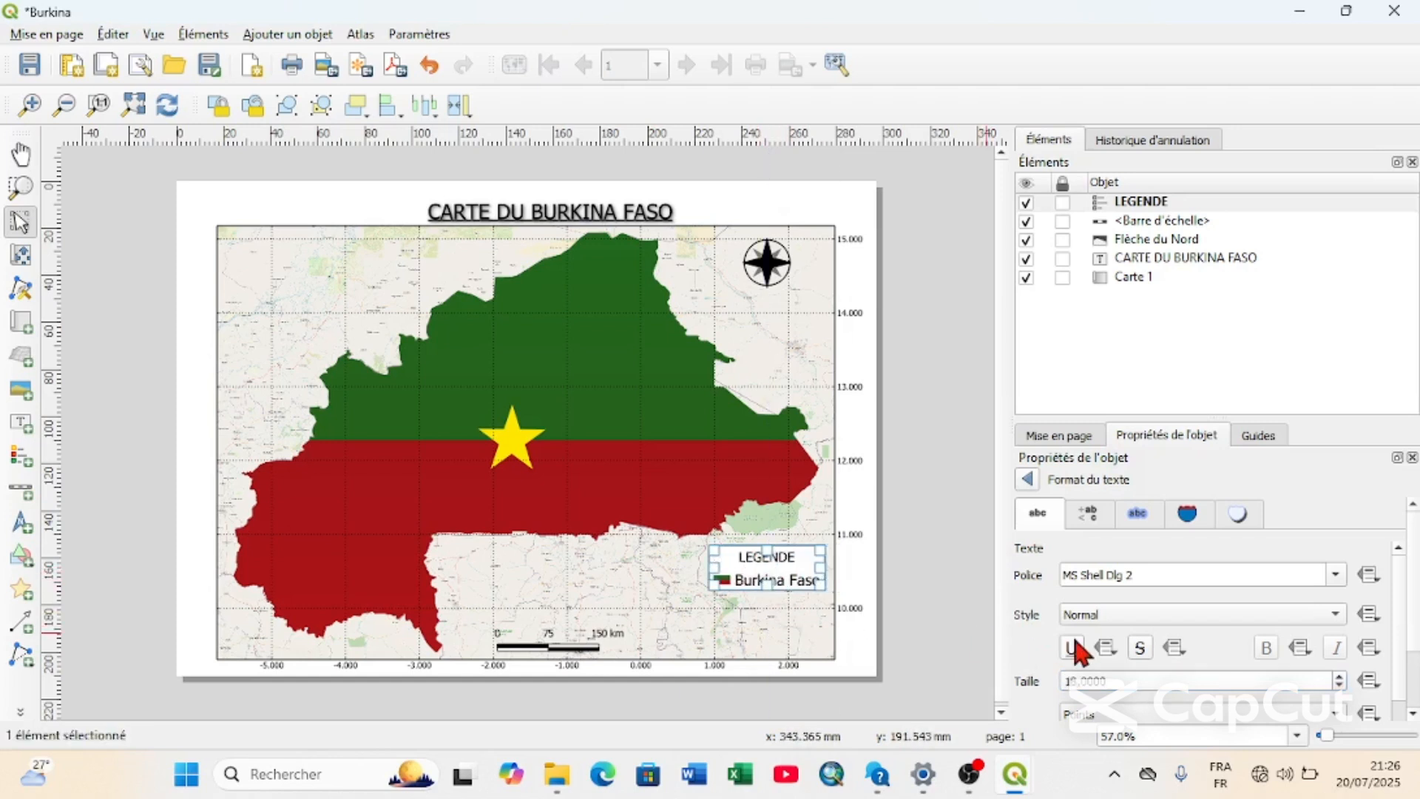
left_click(805, 413)
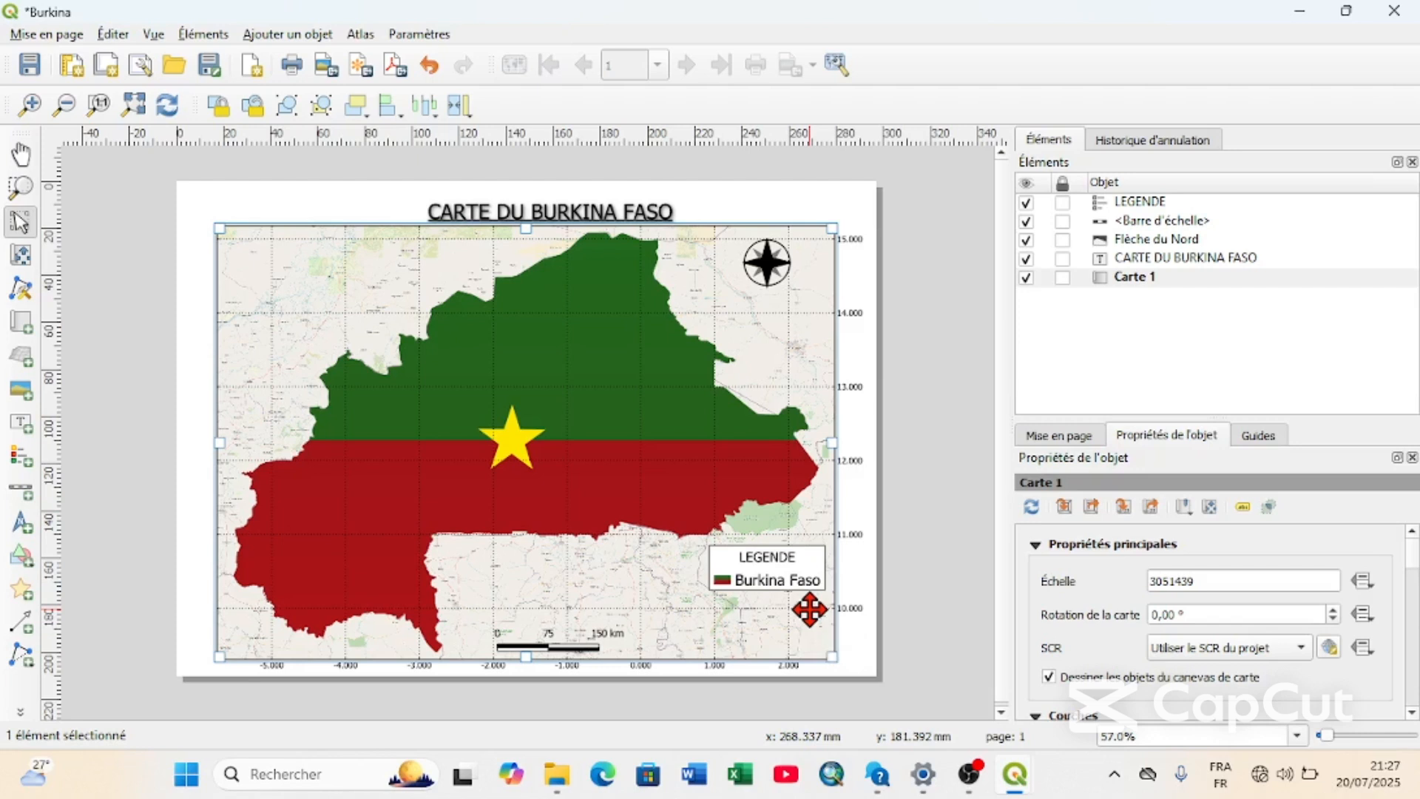
left_click(767, 582)
left_click_drag(767, 581, 686, 537)
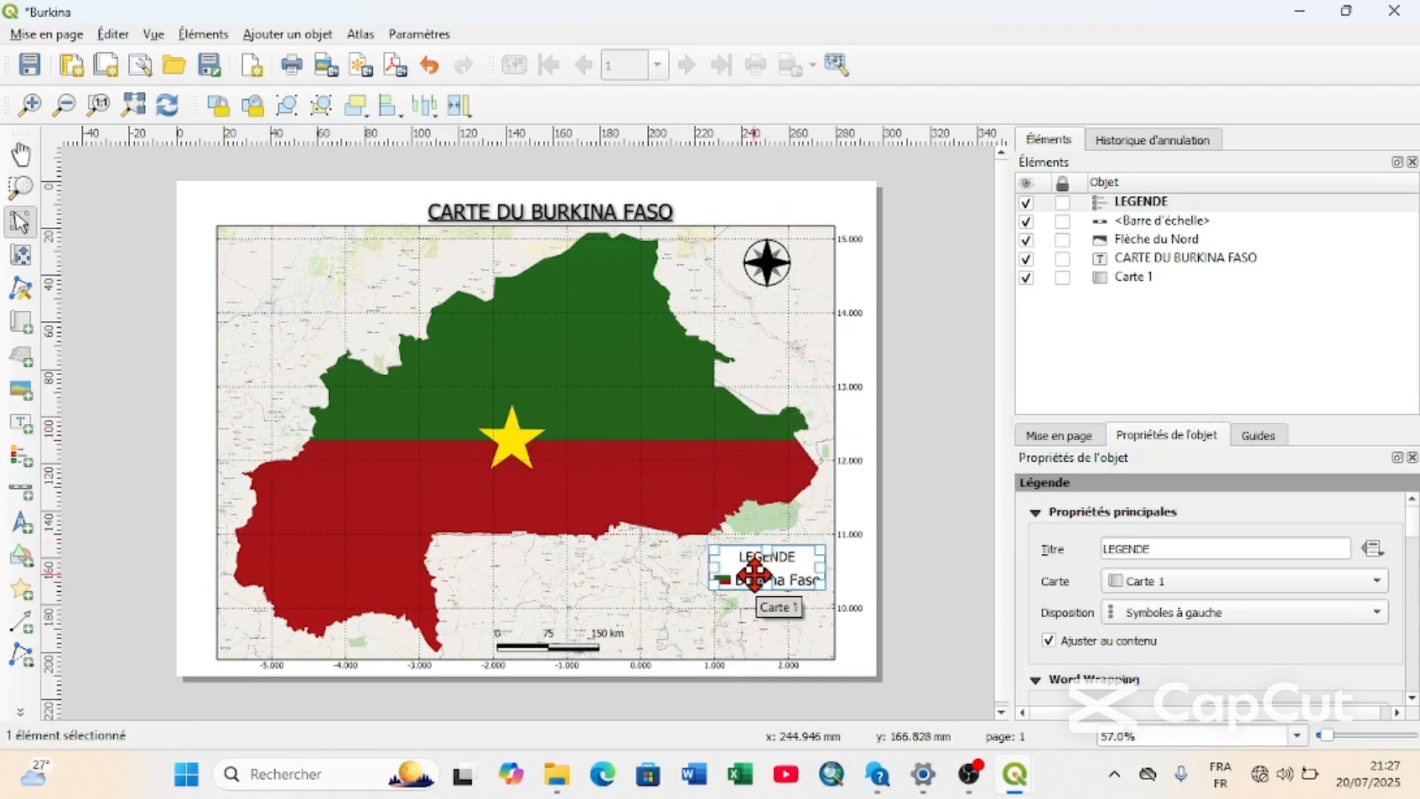
scroll(754, 573, "down", 1)
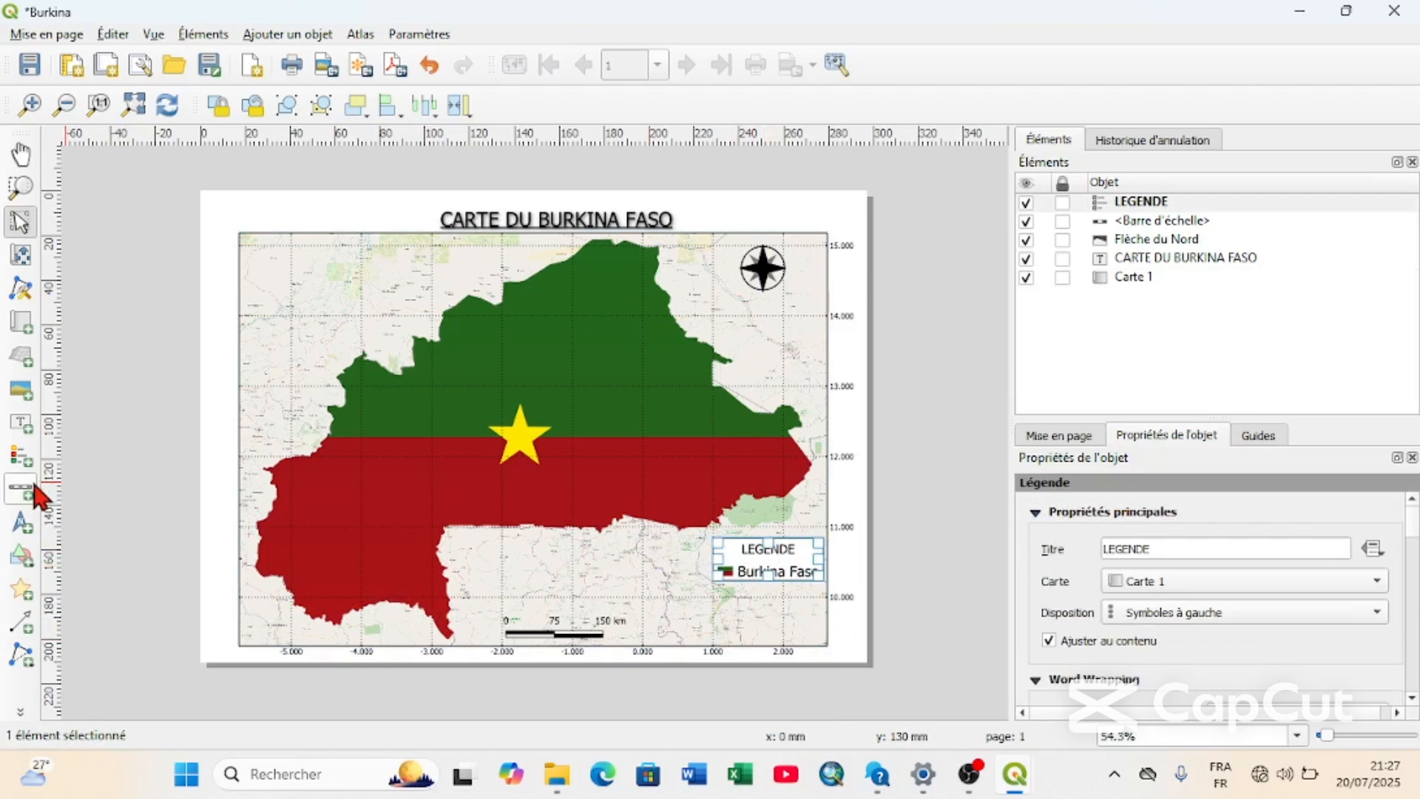
Add a text label beneath the legend with the line Source:GADM and a Conception line giving the author's name.
left_click(21, 419)
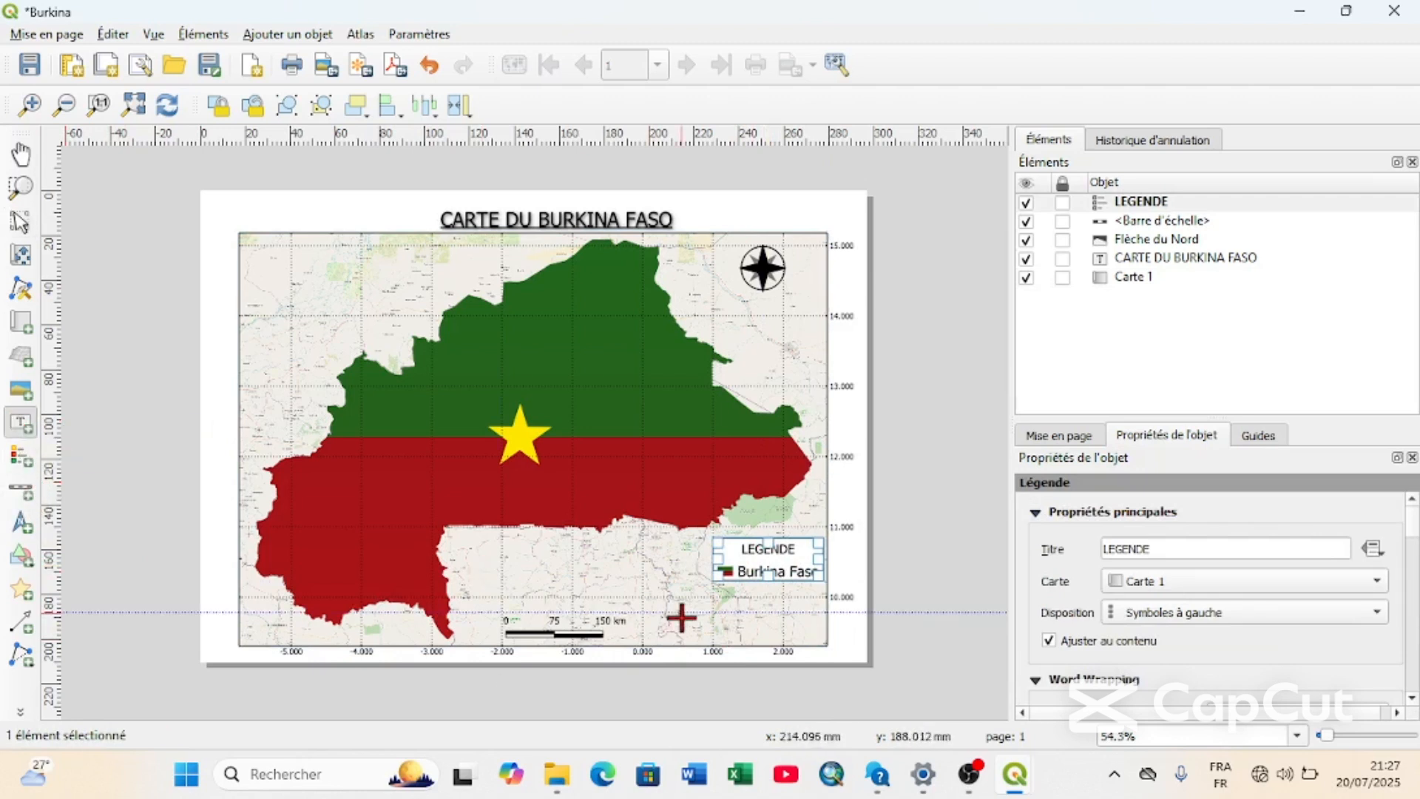
left_click_drag(667, 643, 819, 596)
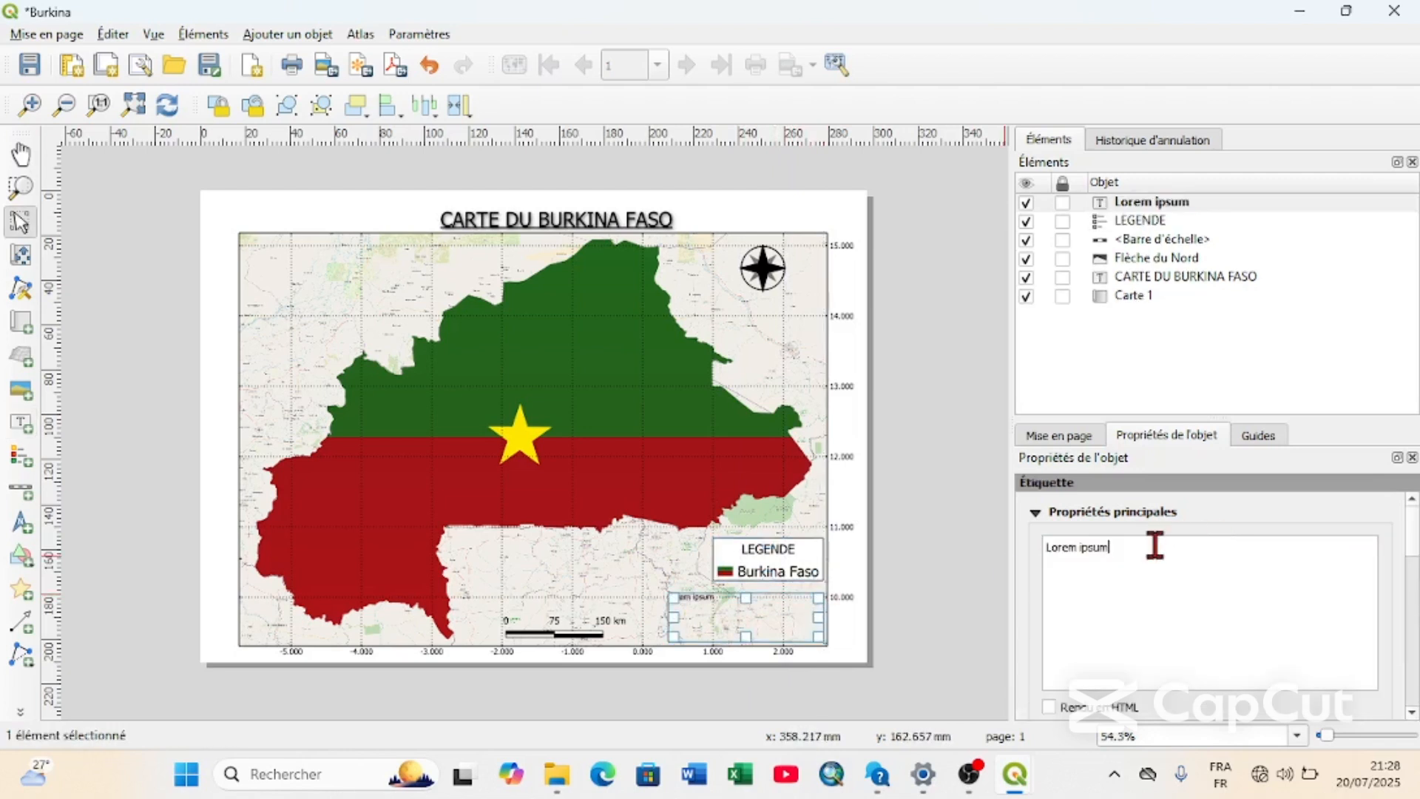
key("BackSpace")
key("BackSpace")
key("BackSpace")
key("BackSpace")
key("BackSpace")
key("BackSpace")
key("BackSpace")
key("BackSpace")
key("BackSpace")
key("BackSpace")
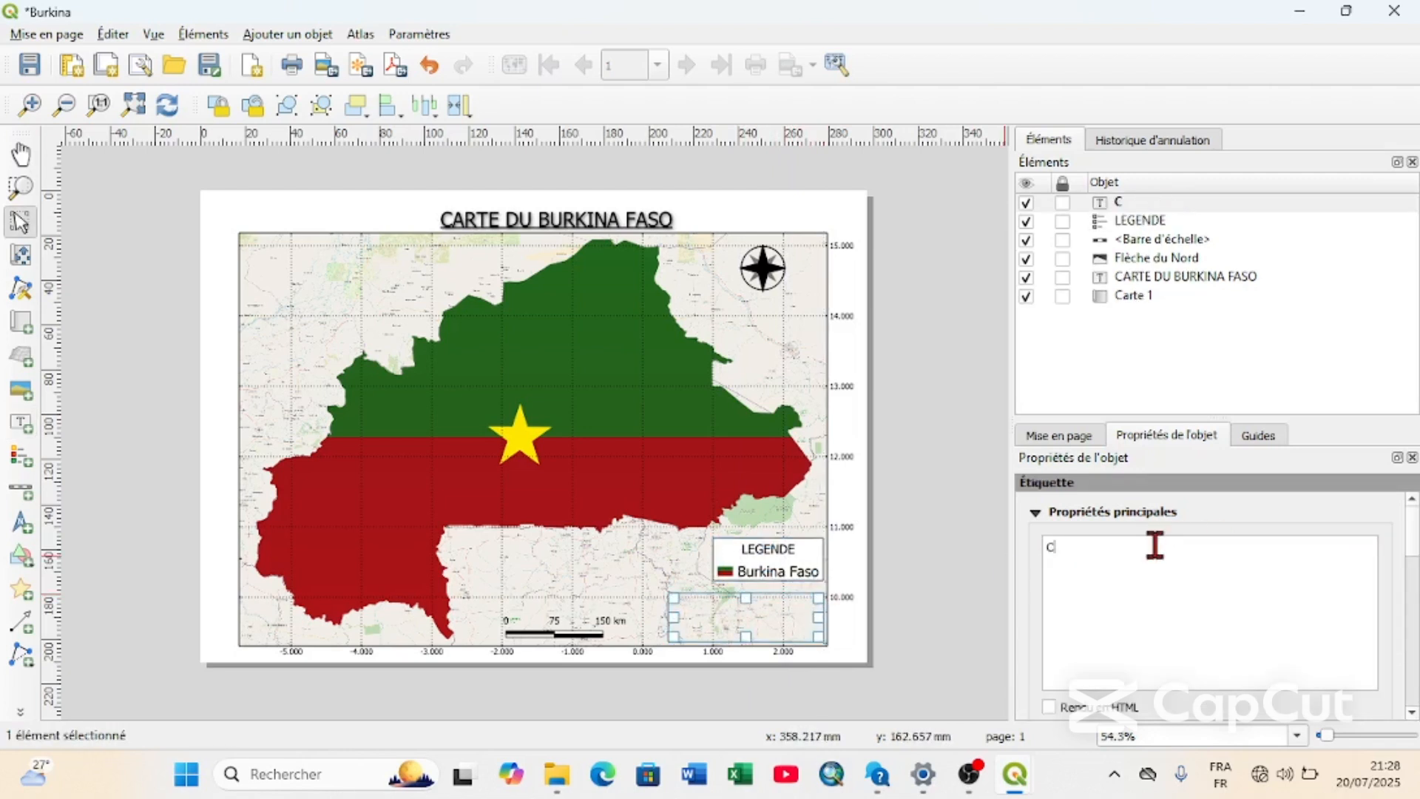
type("C")
type("o")
type("A")
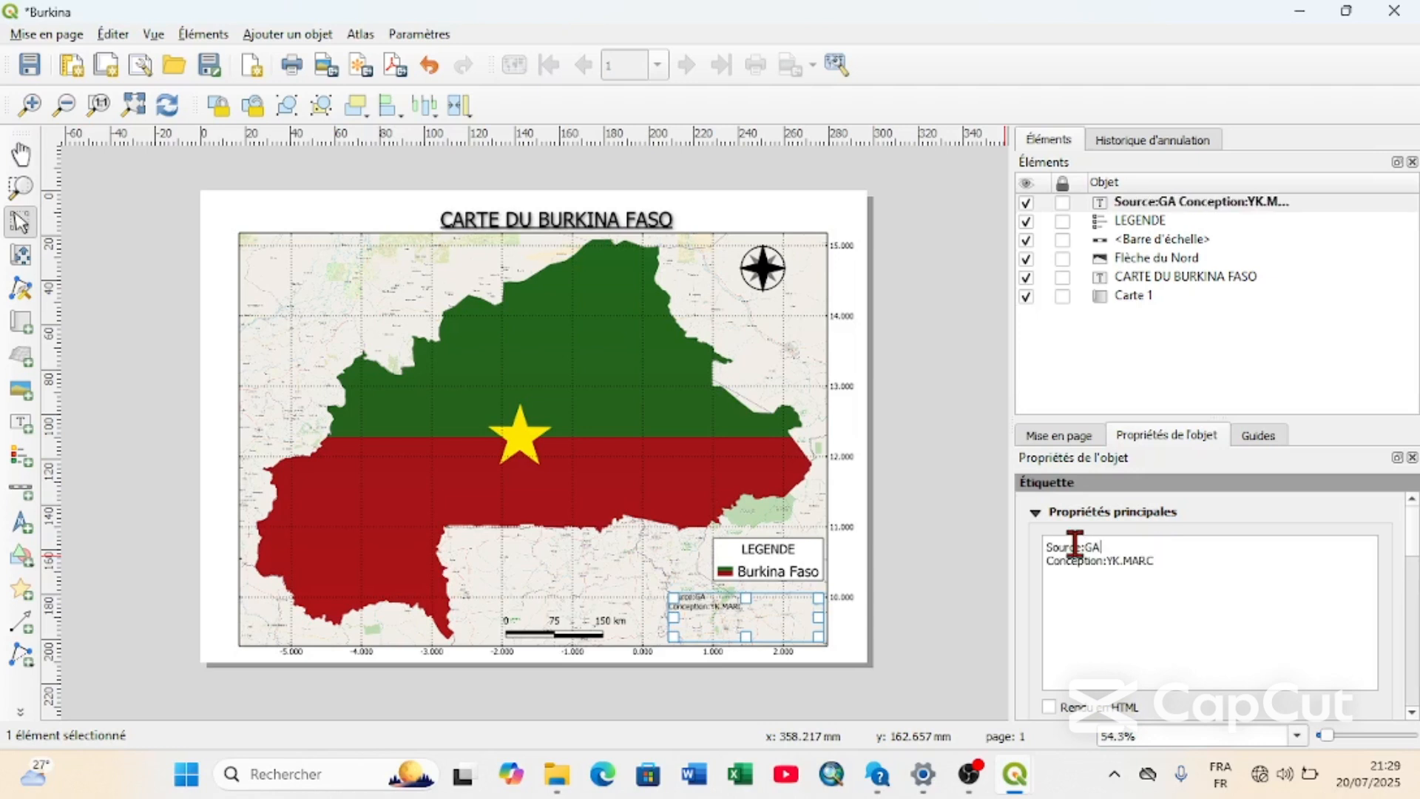
type("DM")
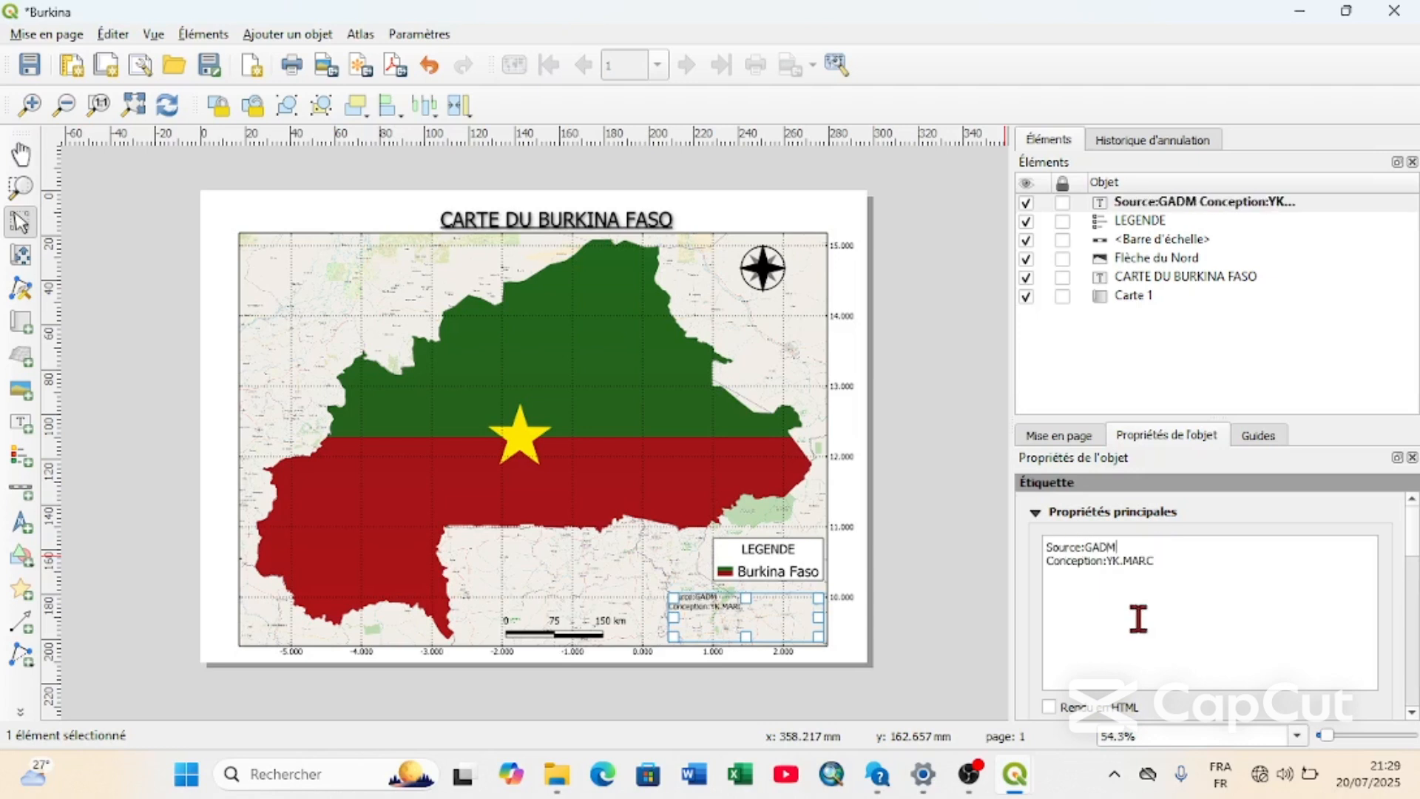
Move the source label slightly down toward the map's lower edge and set its horizontal alignment to Centré.
scroll(1087, 659, "down", 5)
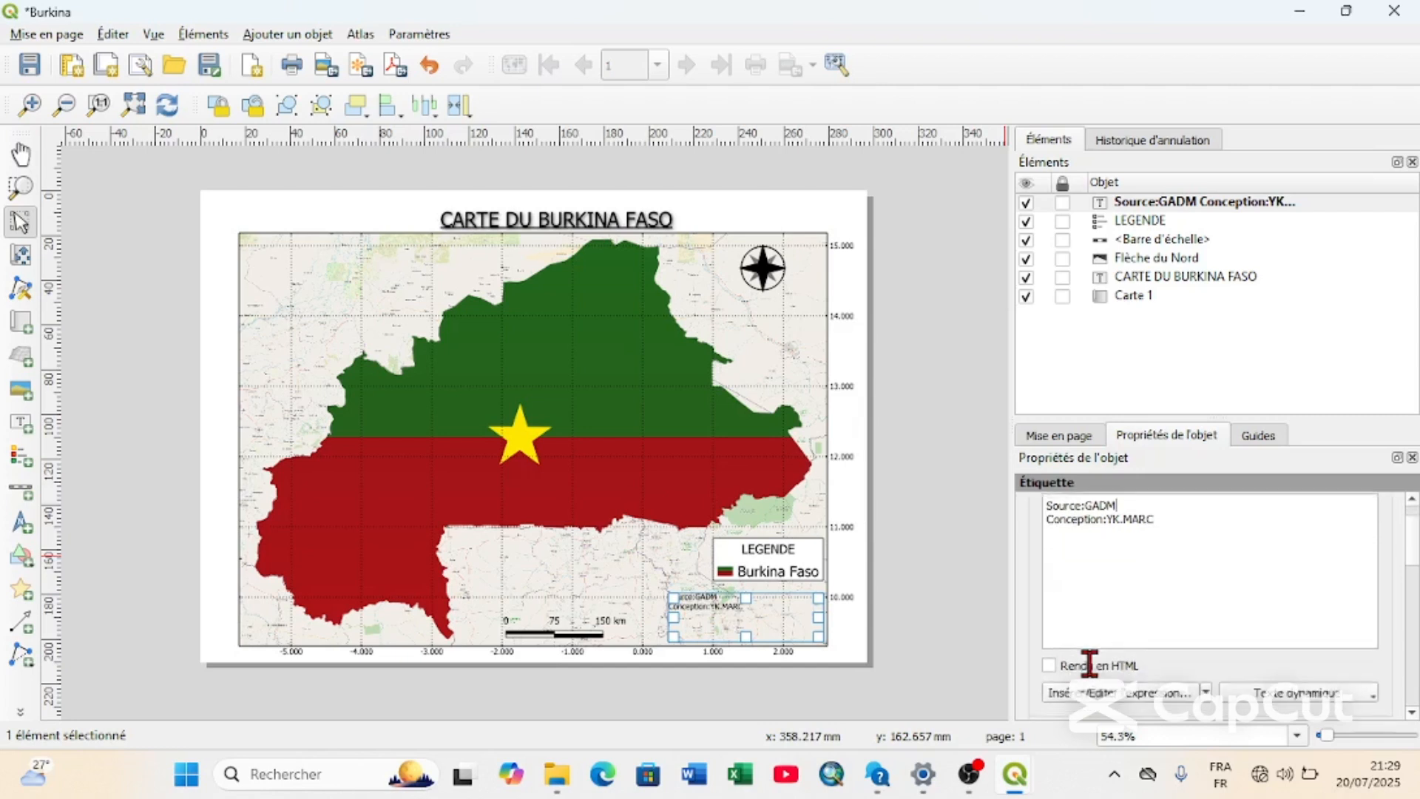
scroll(1105, 608, "up", 10)
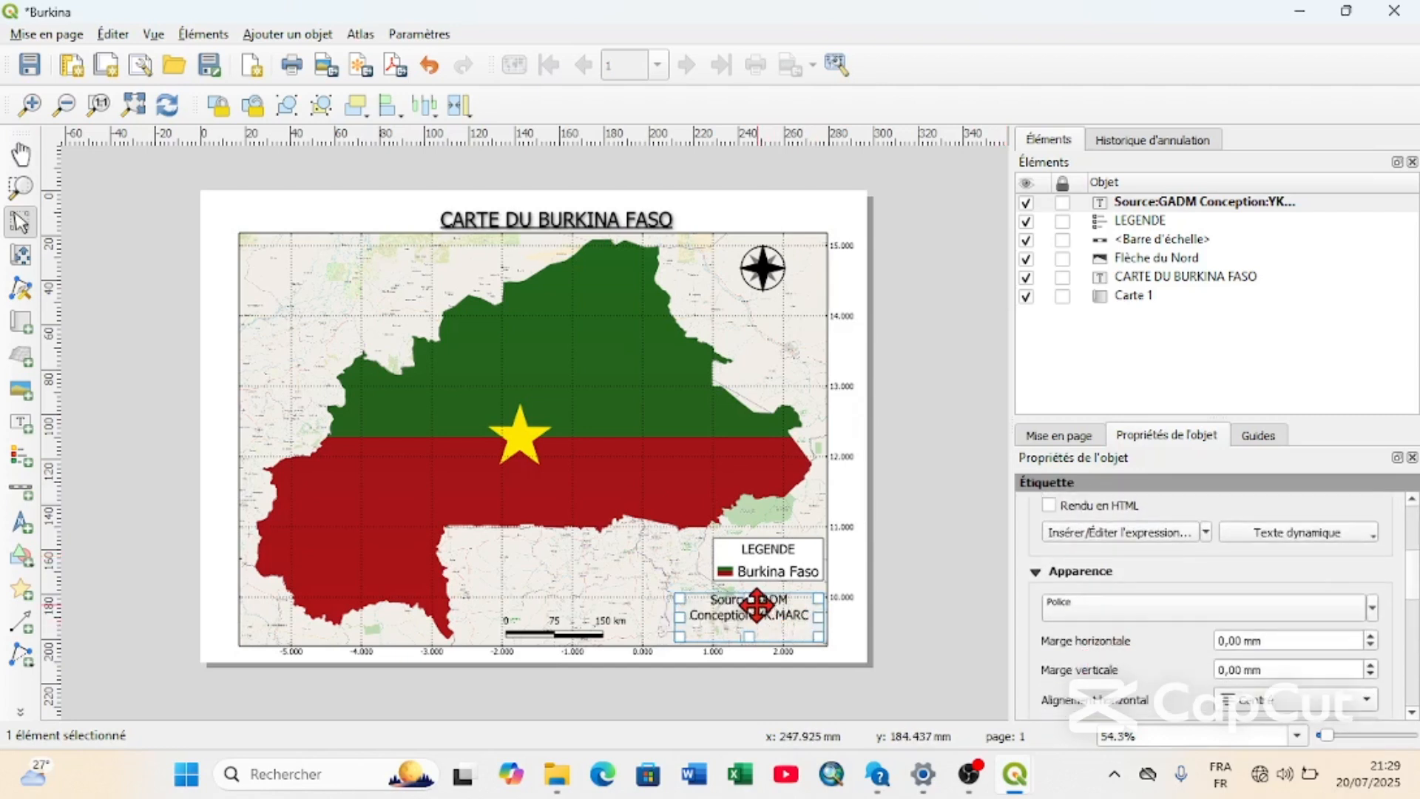
left_click_drag(747, 599, 746, 614)
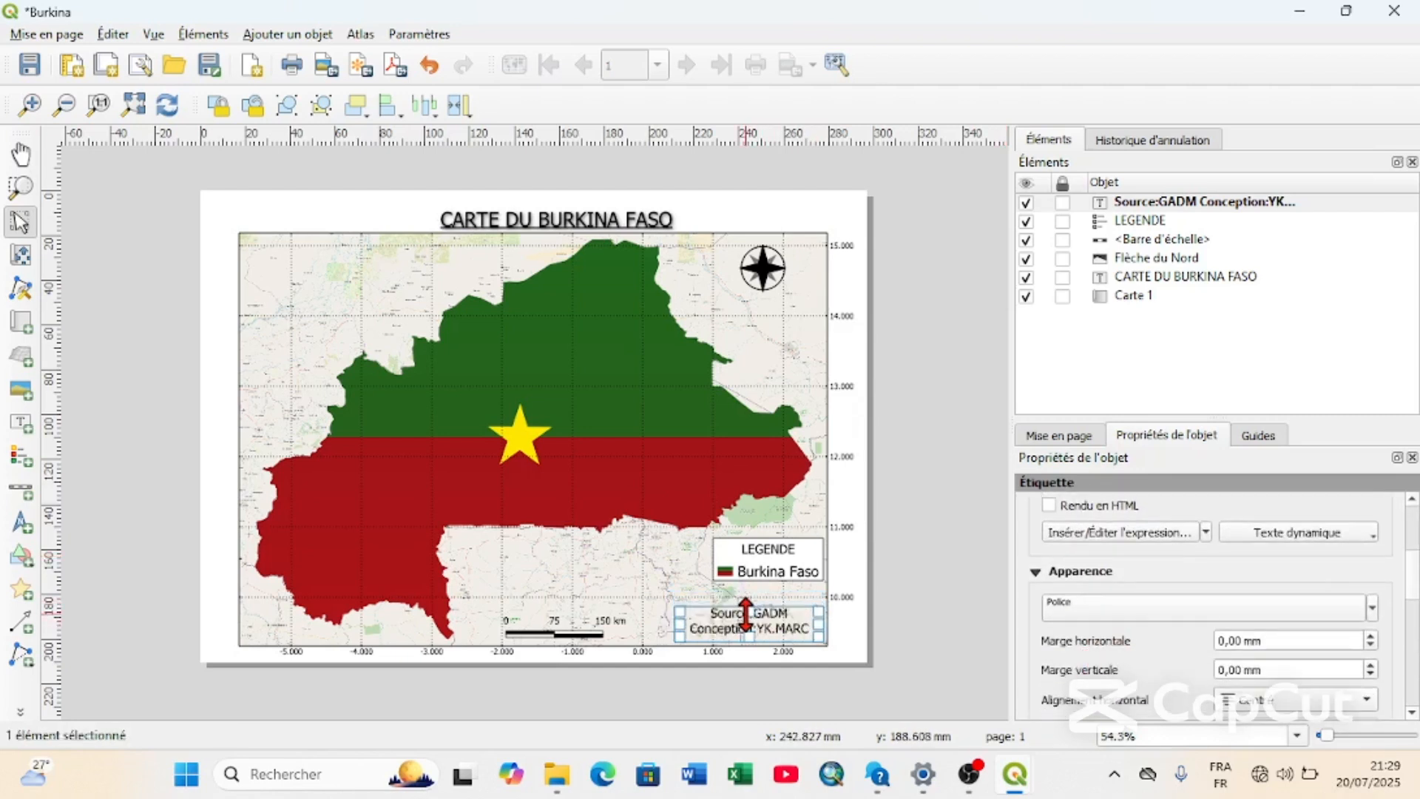
left_click(1266, 701)
left_click(1259, 743)
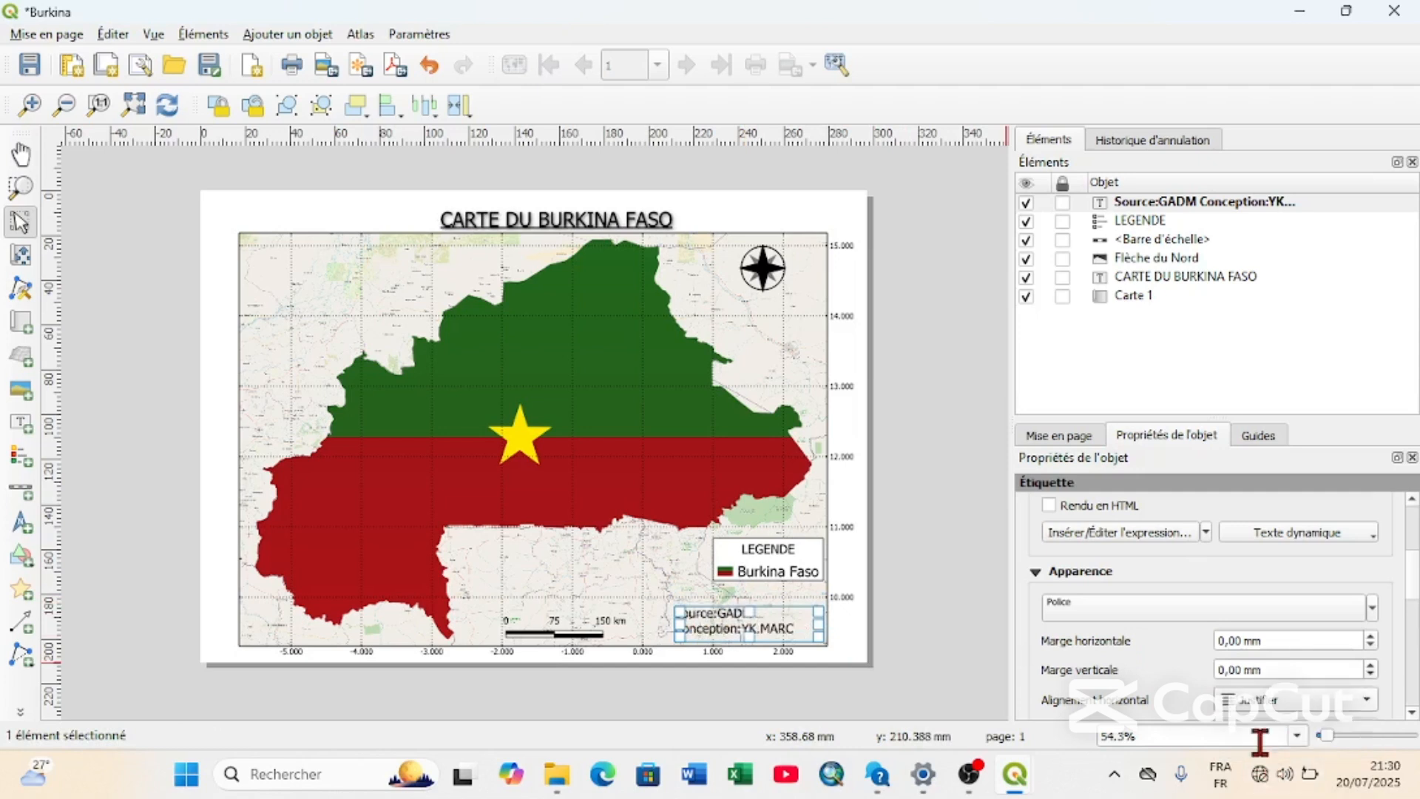
left_click(1266, 709)
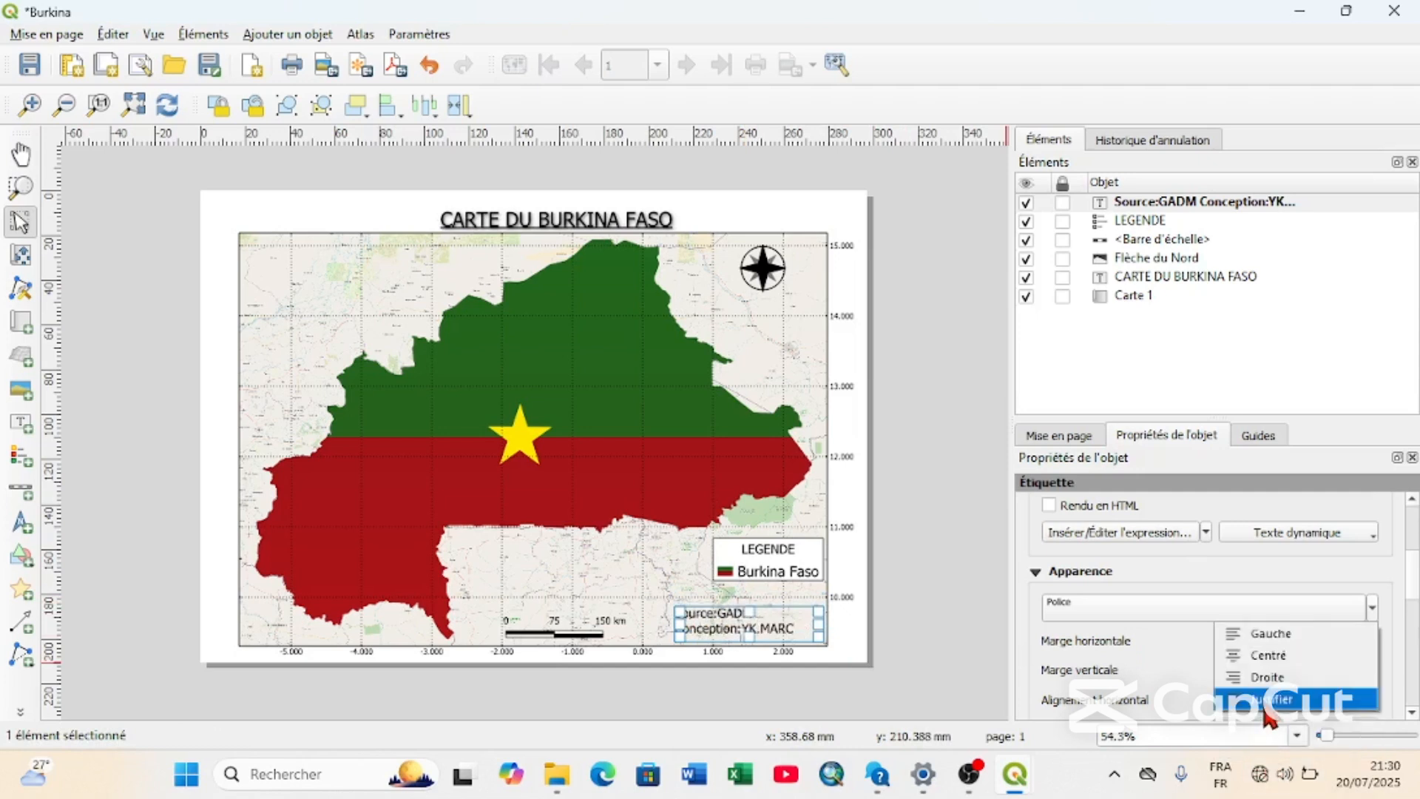
left_click(1262, 659)
Set the source label's vertical alignment to En dessous and deselect the label by selecting Carte 1.
scroll(1257, 662, "down", 2)
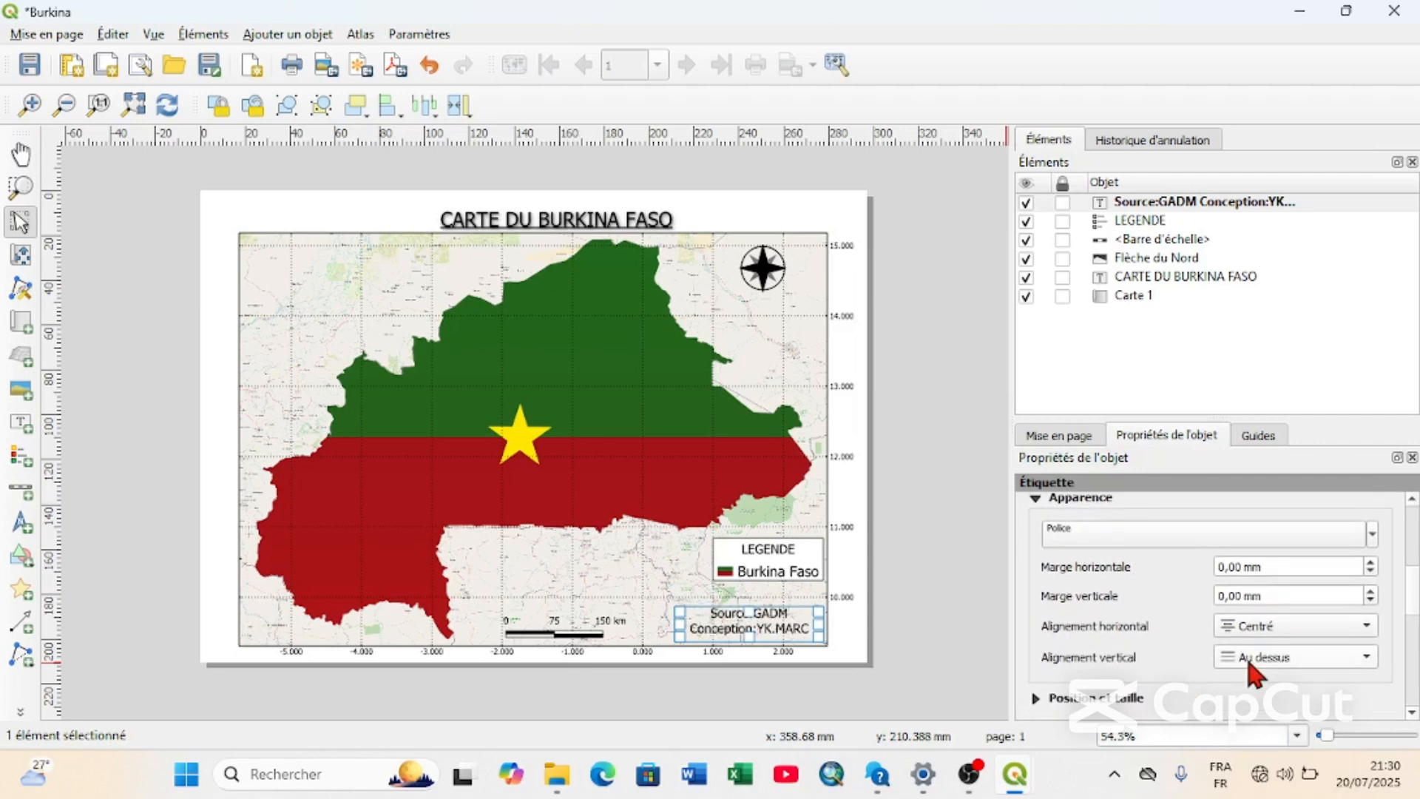
left_click(1245, 655)
left_click(1257, 701)
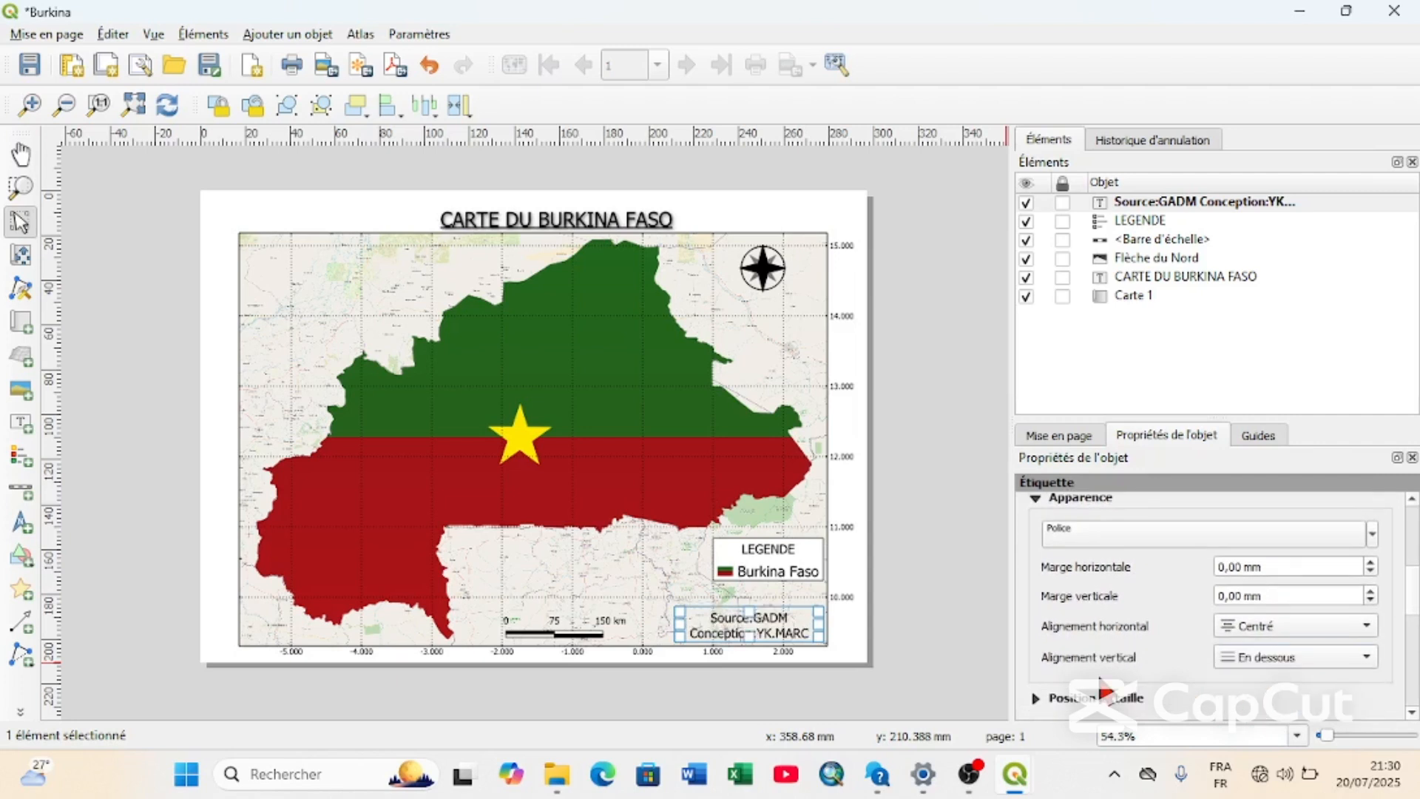
left_click(661, 582)
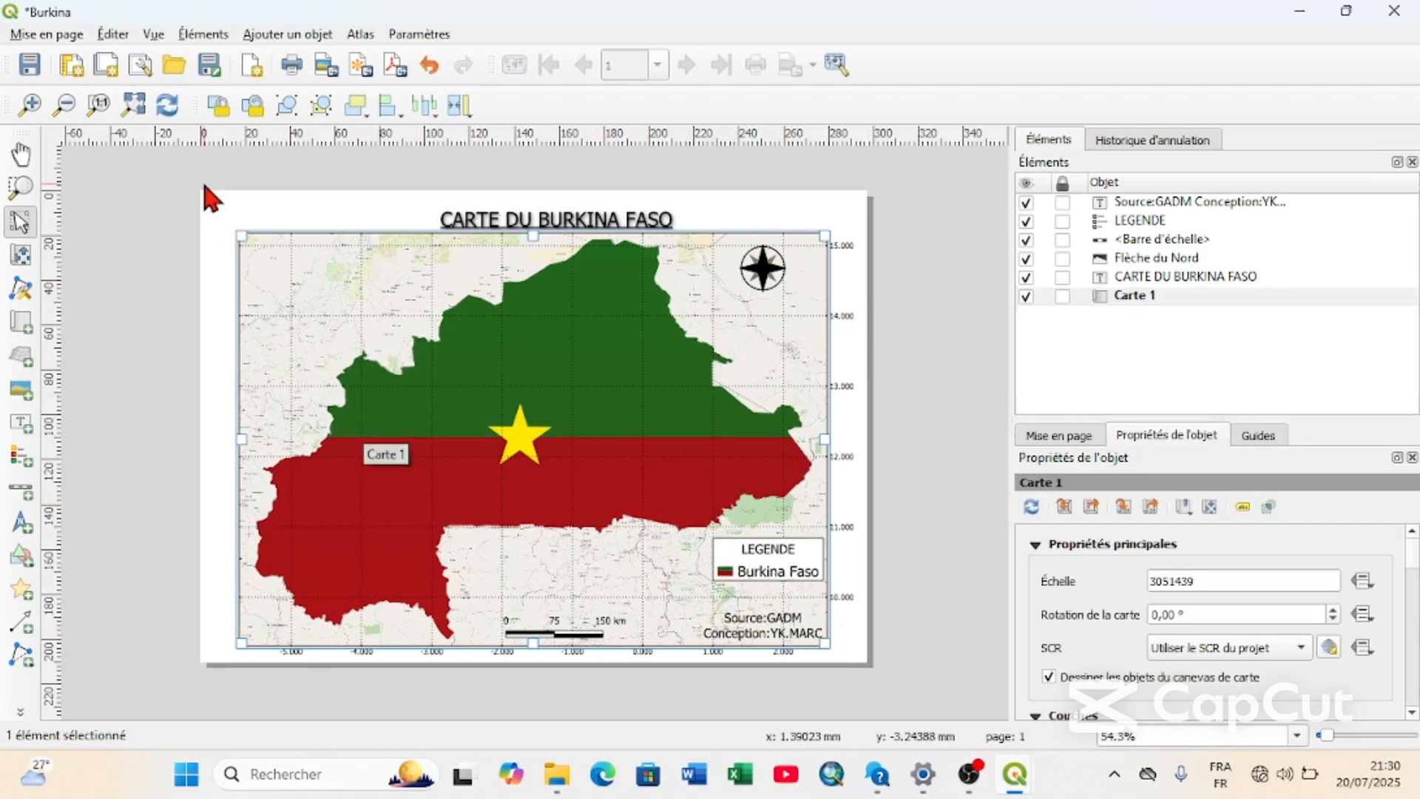
Start a PDF export of the layout and choose the mise en page(Carte) folder inside Projet sur le Burkina Faso as the destination.
left_click(30, 35)
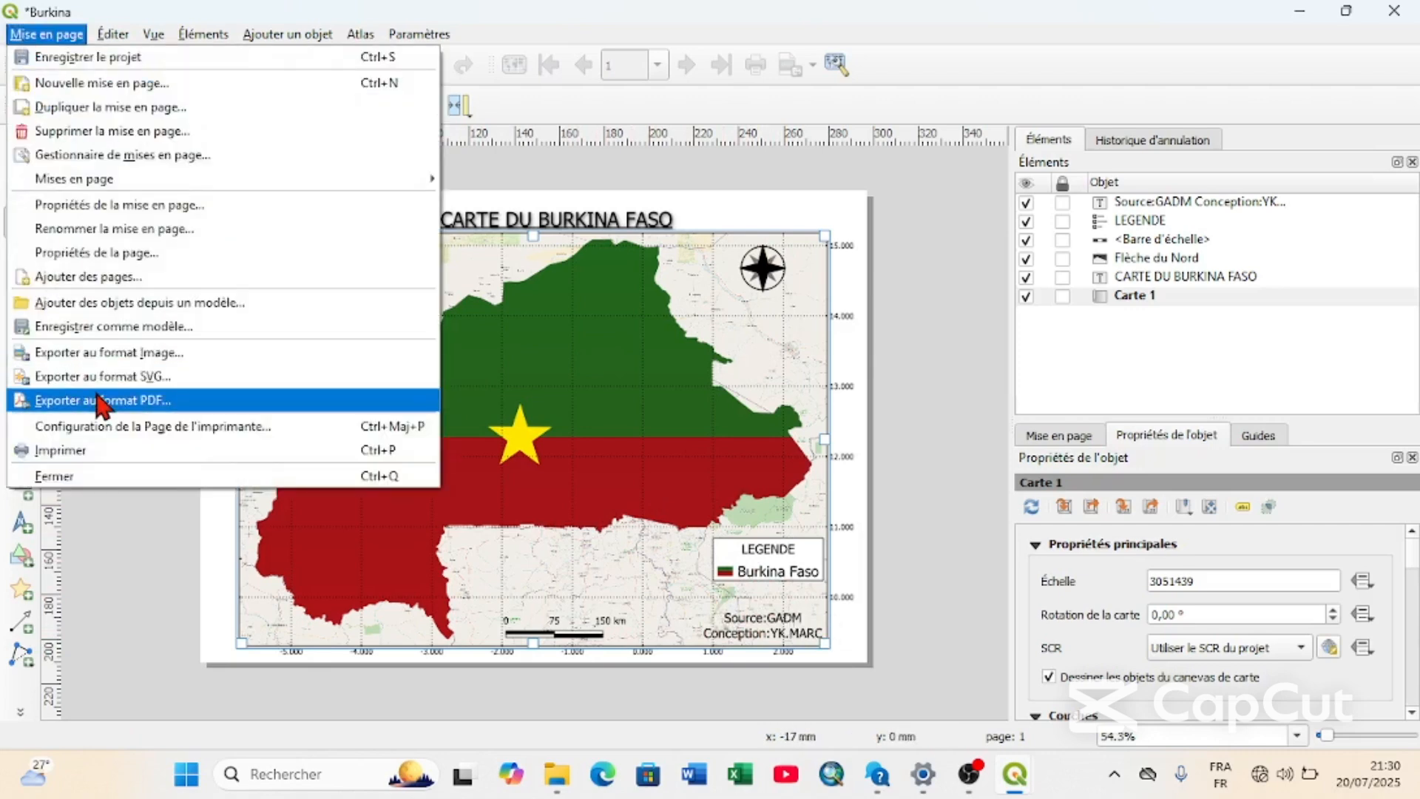
left_click(193, 402)
left_click(911, 514)
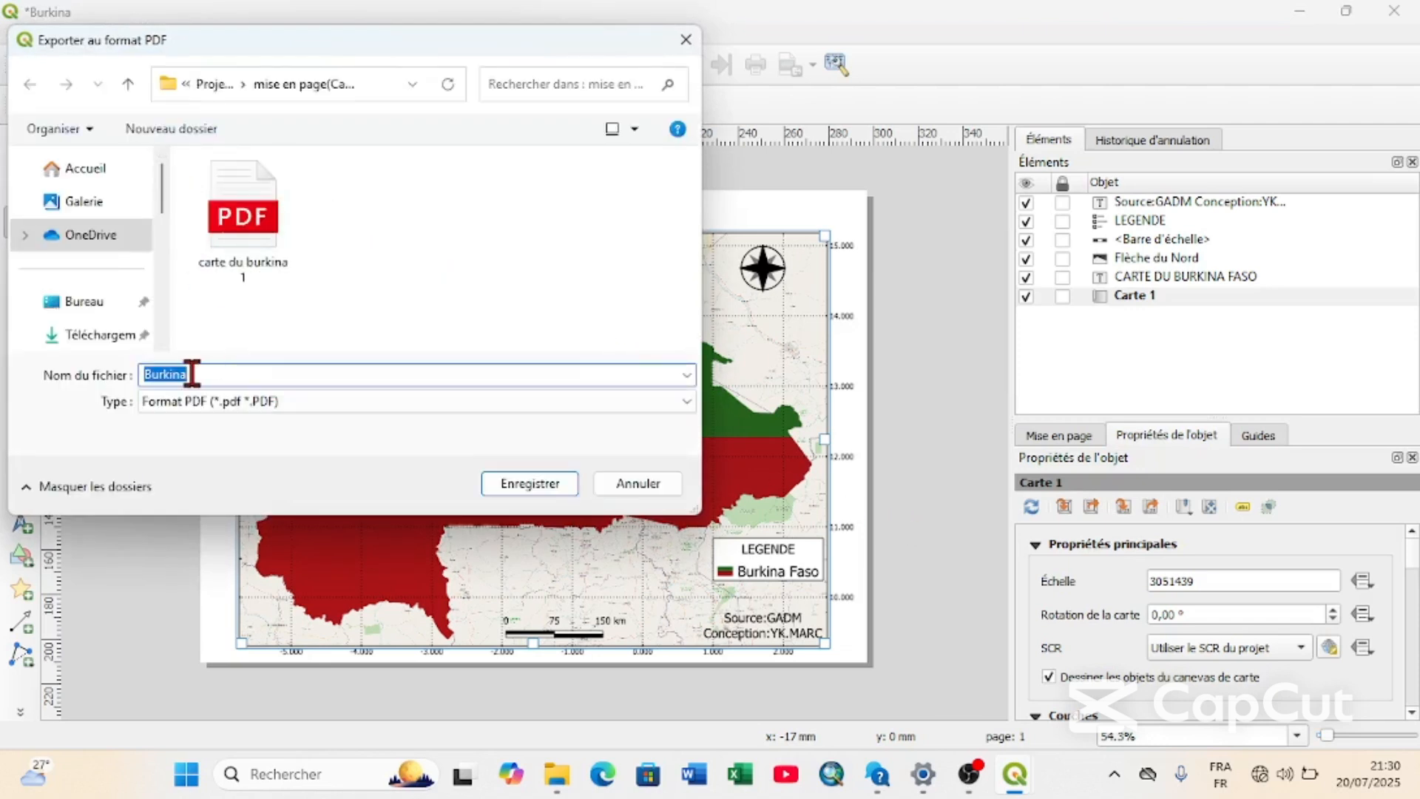
left_click(192, 373)
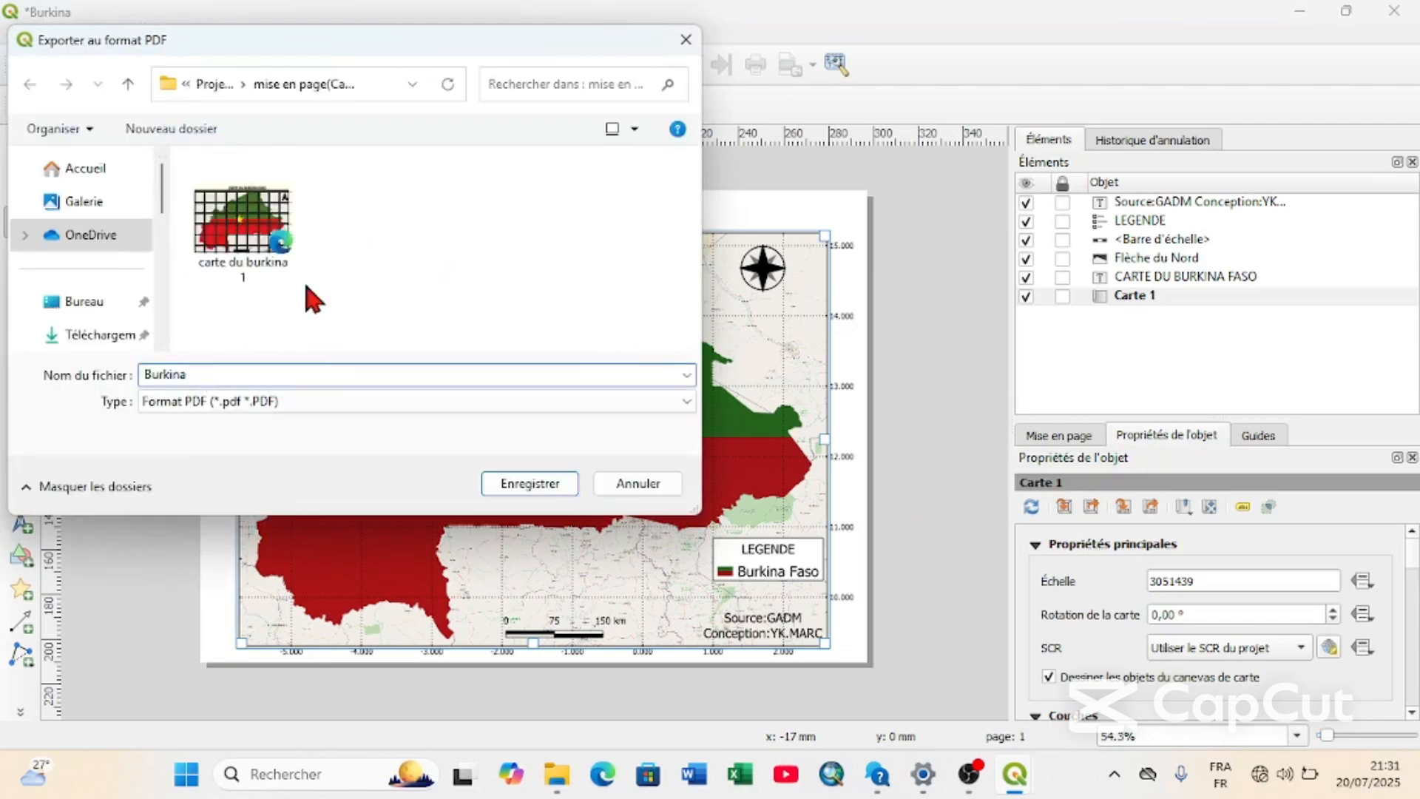
left_click(212, 83)
left_click(202, 82)
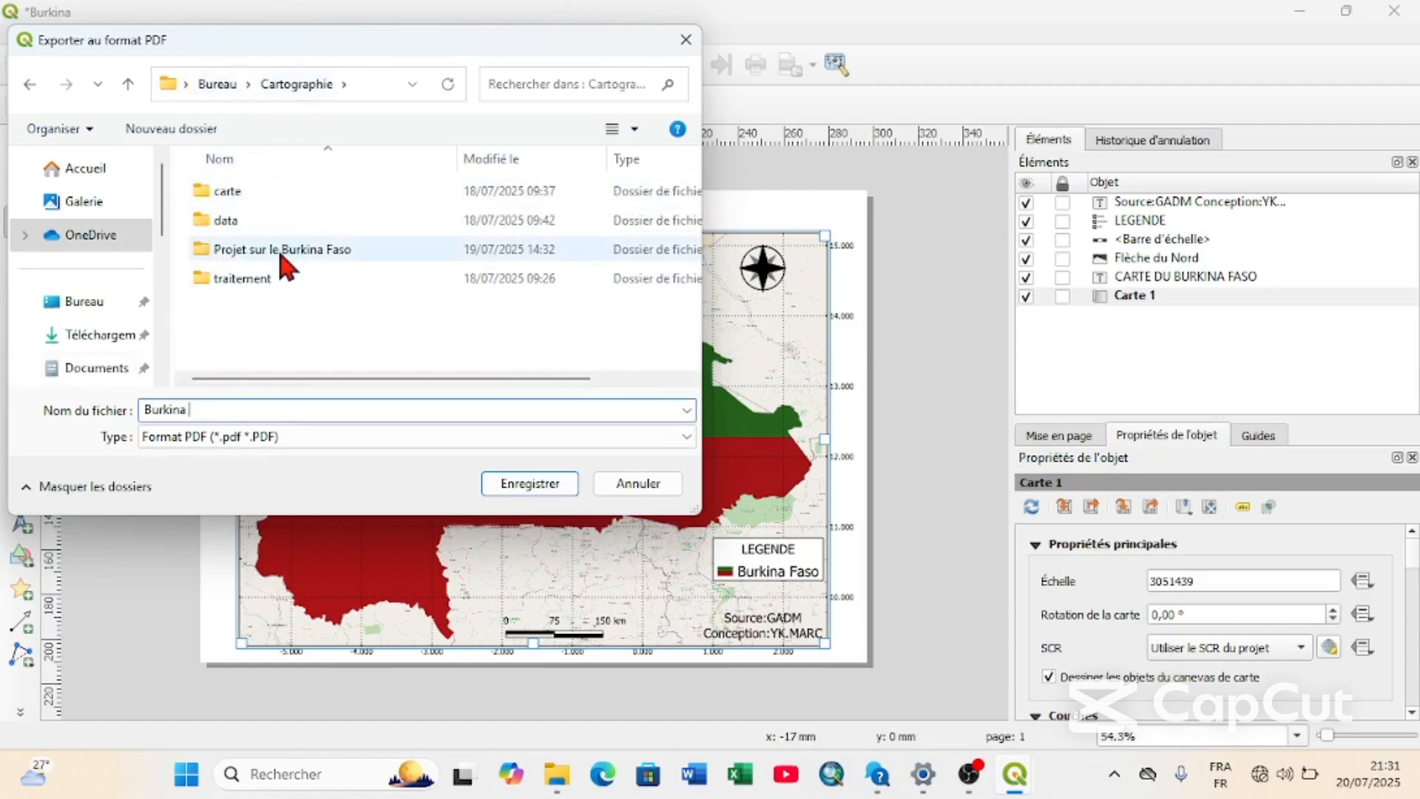
double_click(280, 248)
double_click(292, 225)
Name the PDF Burkina FASO, export it with the default options, and dismiss the export notification.
double_click(192, 374)
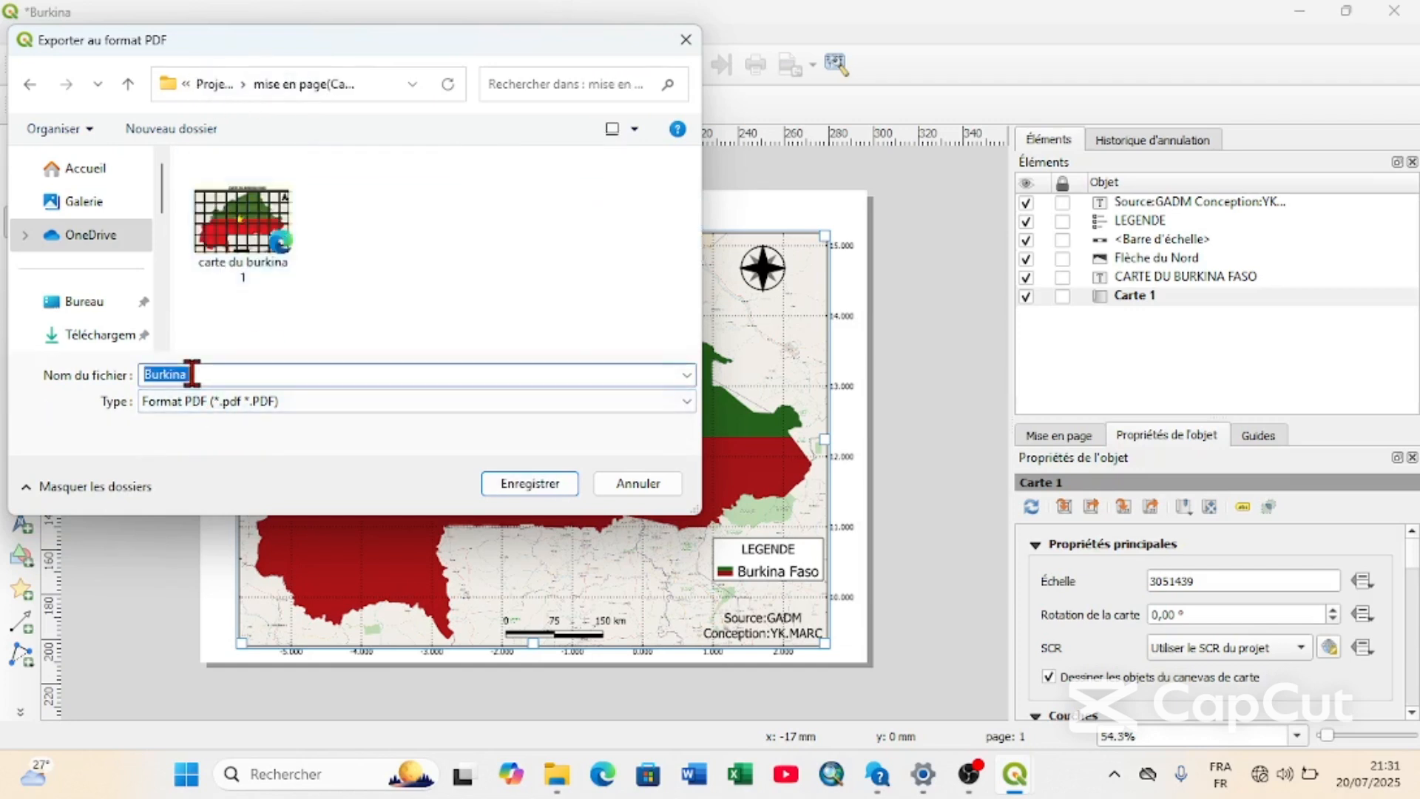
left_click(191, 374)
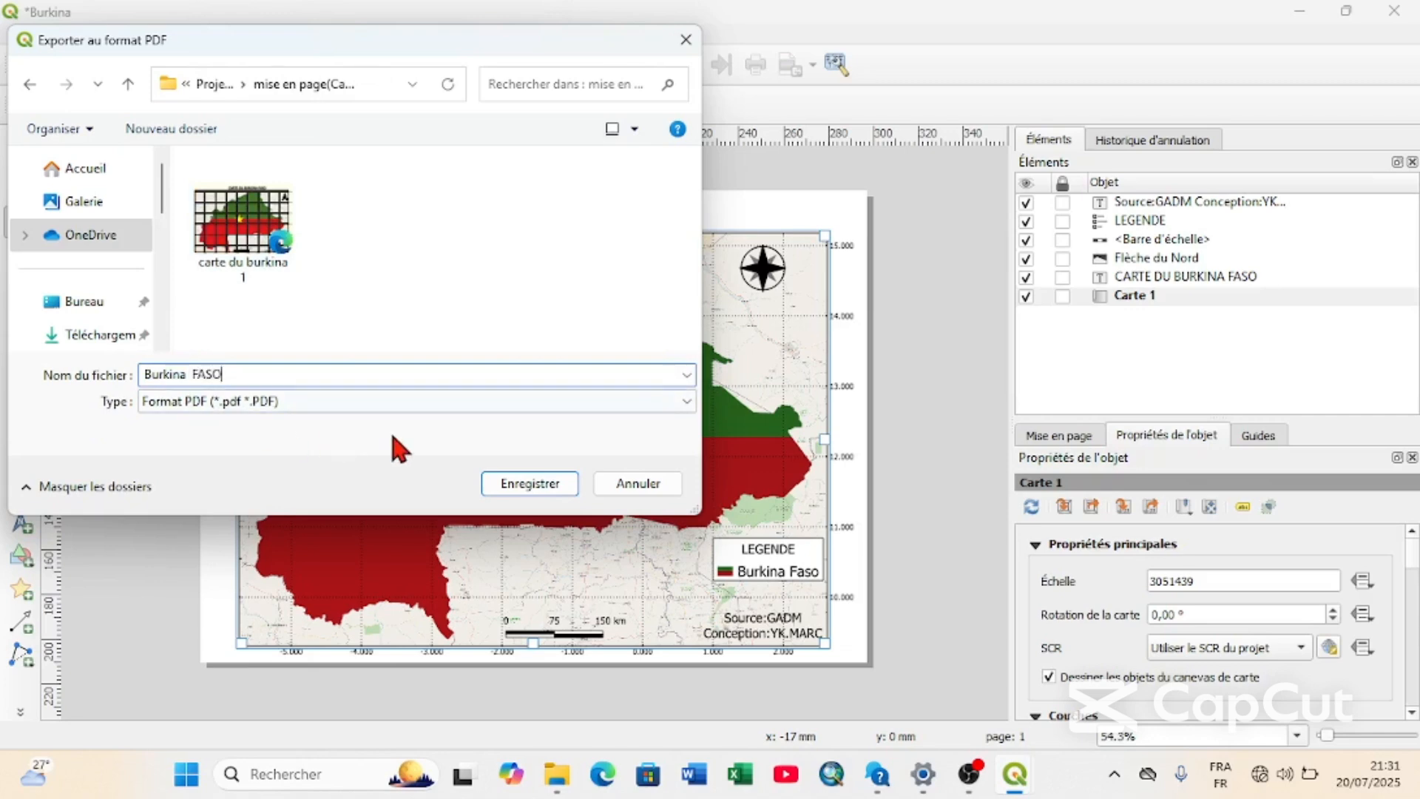
left_click(534, 482)
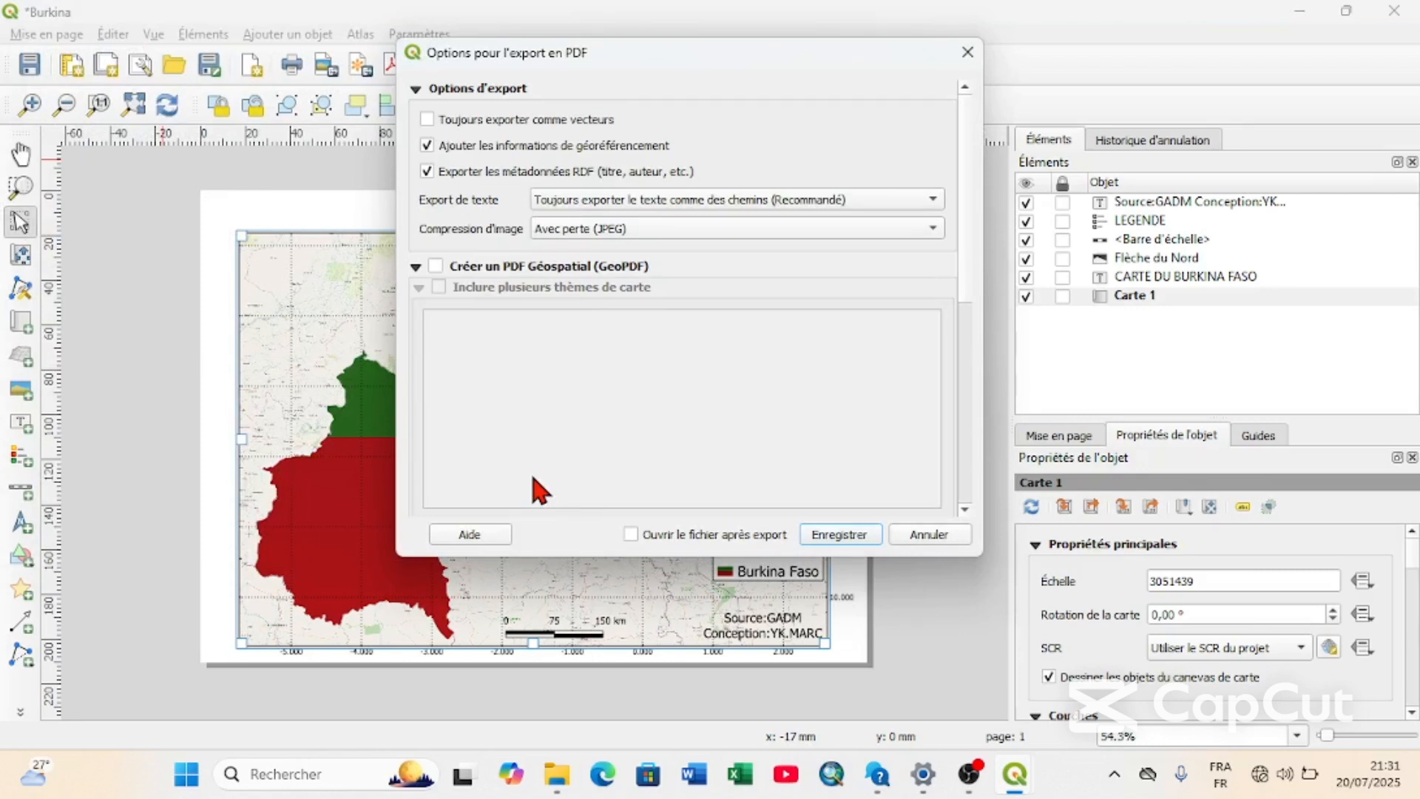
left_click(852, 533)
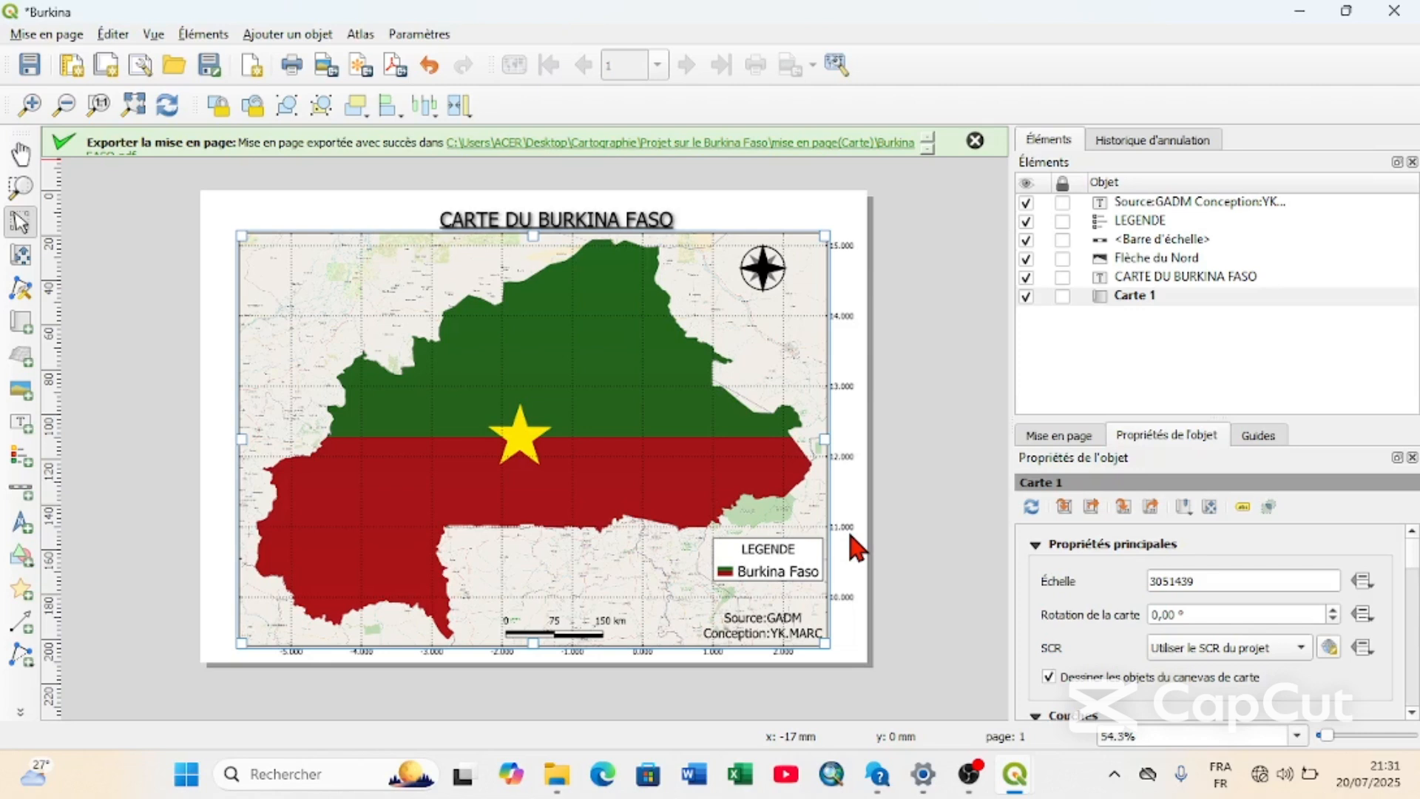
left_click(976, 140)
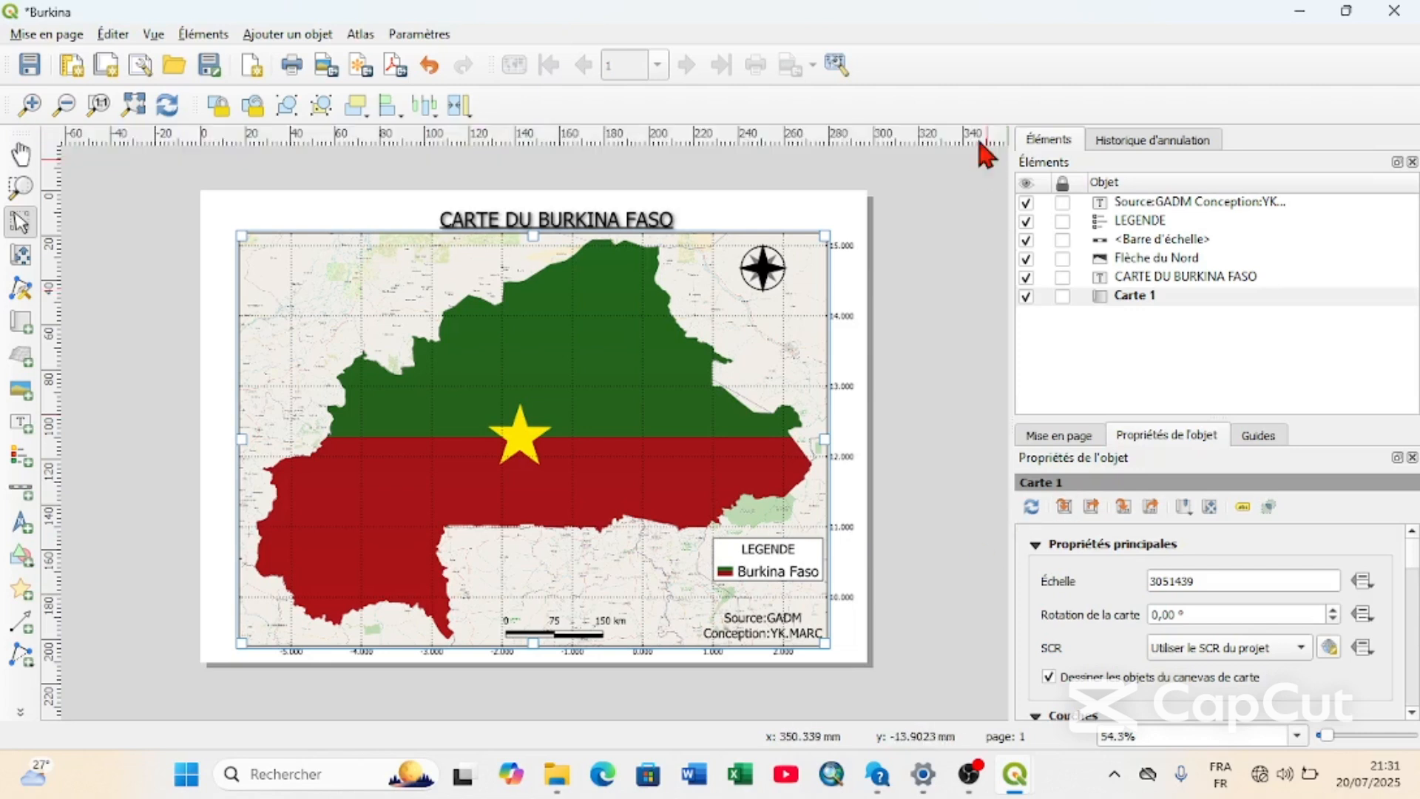
Save the QGIS project as carte de burkina FOR in the traitement folder.
left_click(40, 63)
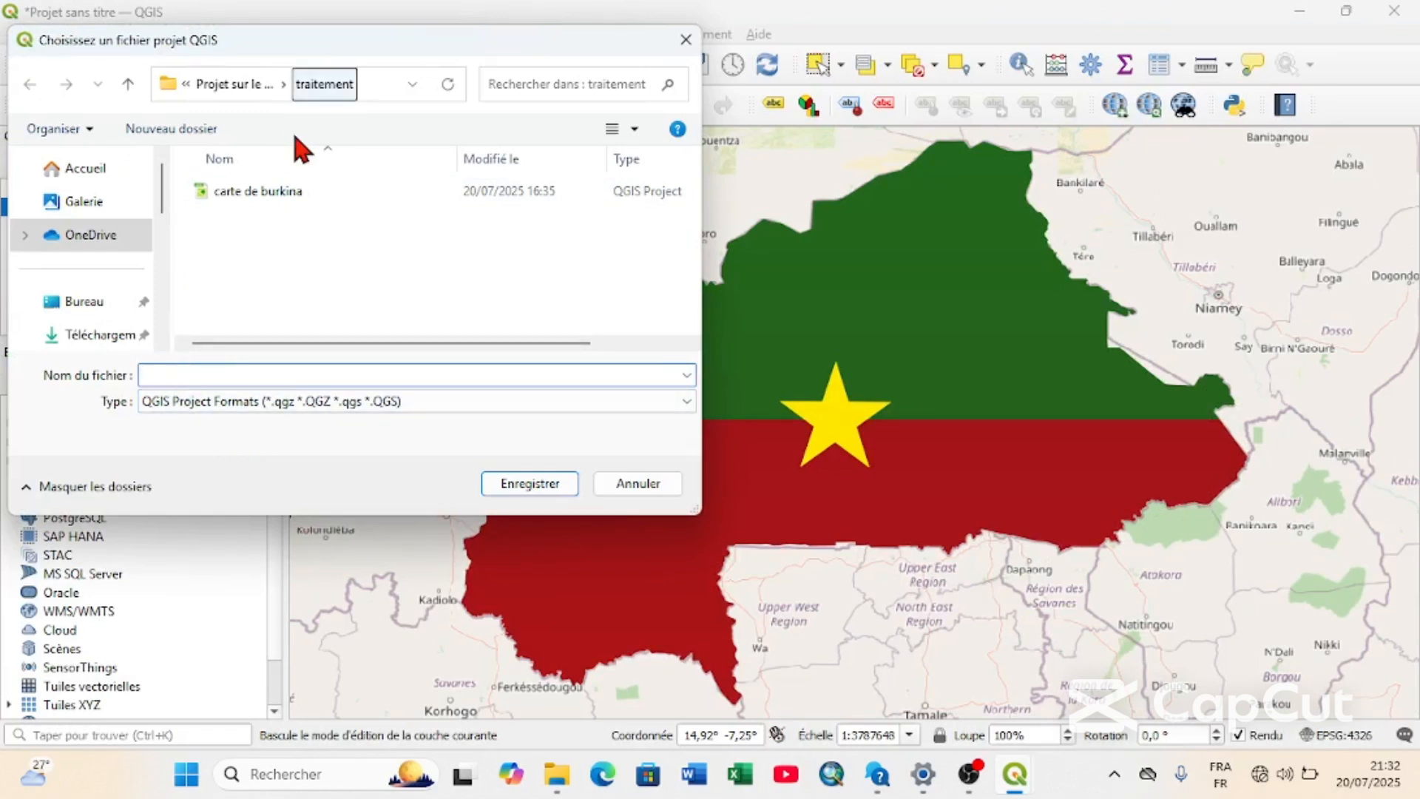
left_click(291, 193)
left_click(247, 376)
left_click(246, 375)
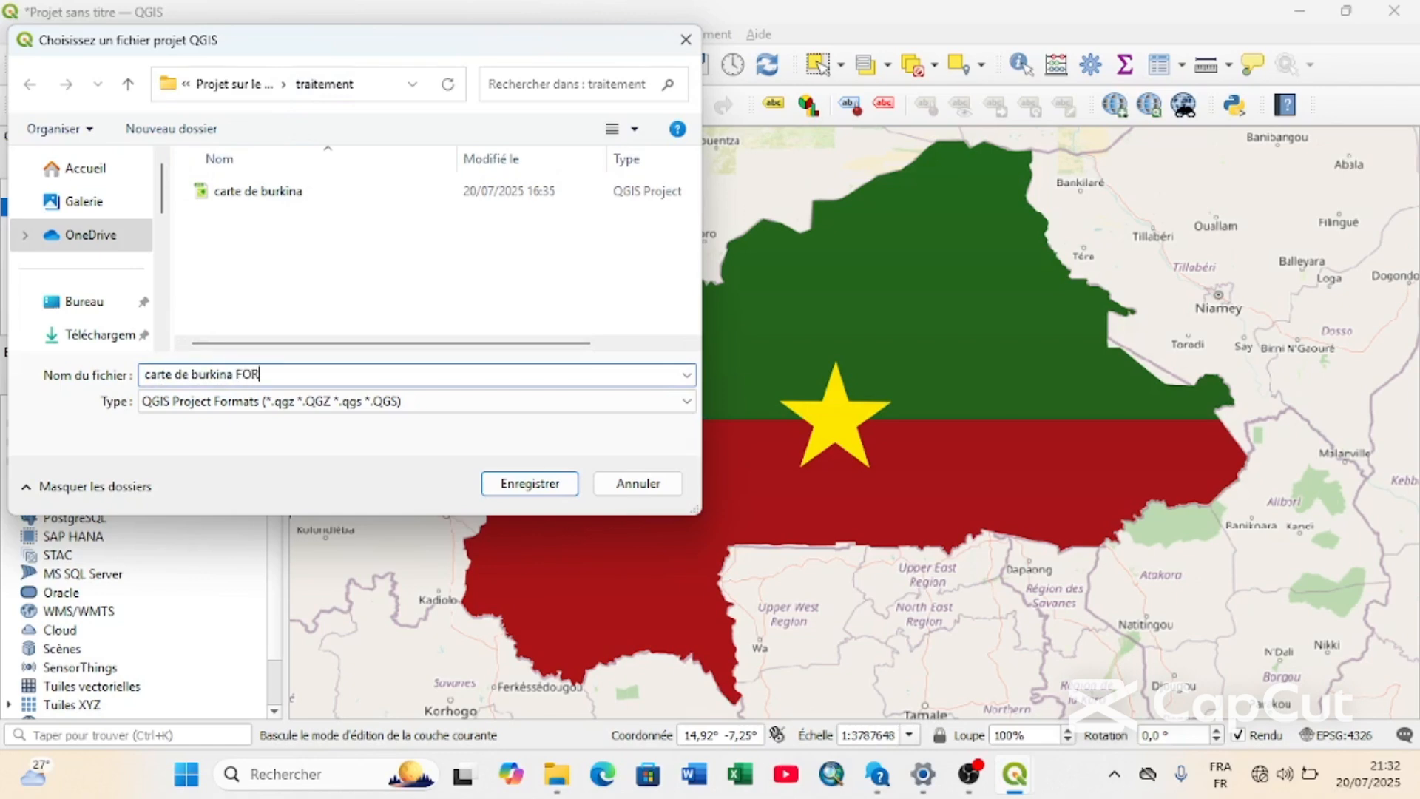
left_click(493, 482)
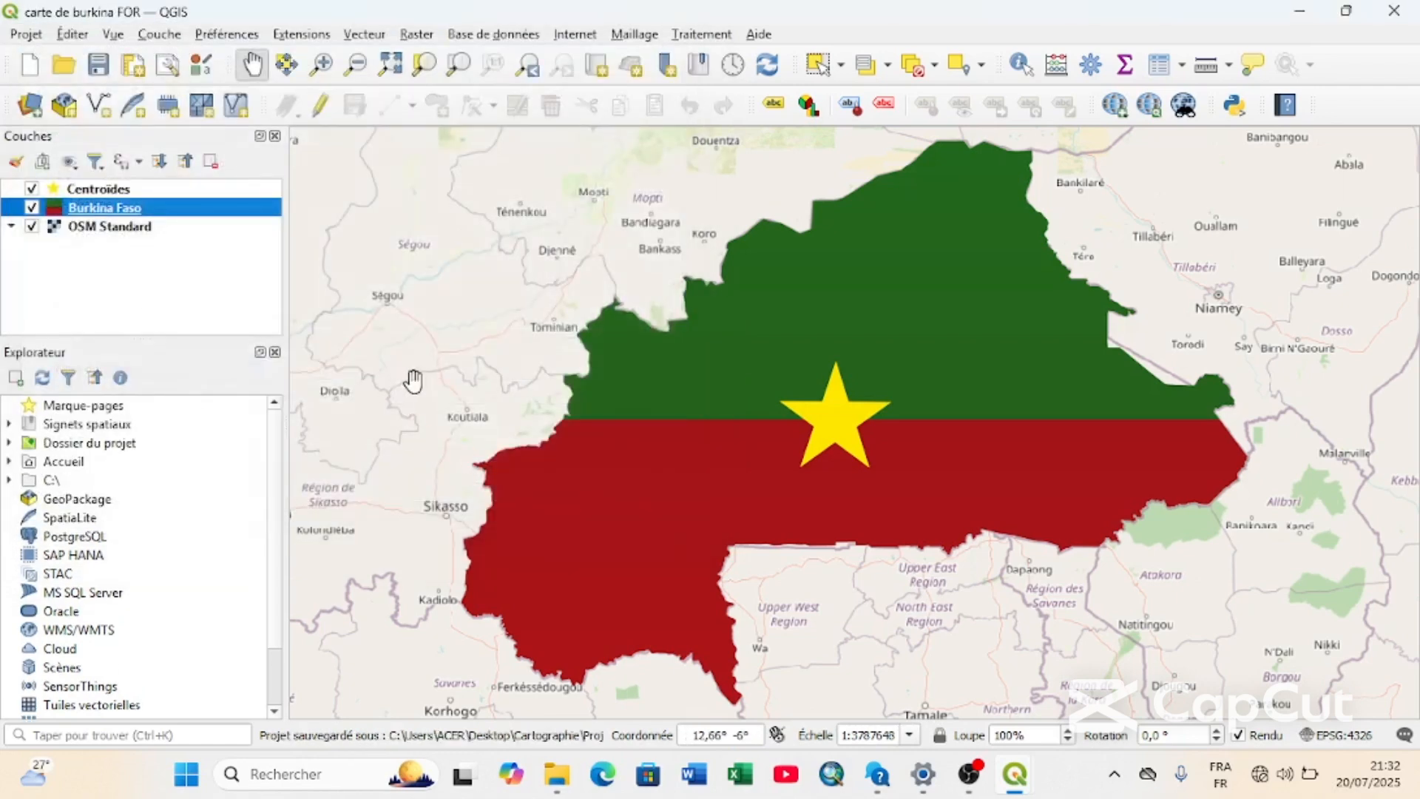
Close QGIS and the file explorer window showing the QGIS 3.44.0 folder.
left_click(1389, 20)
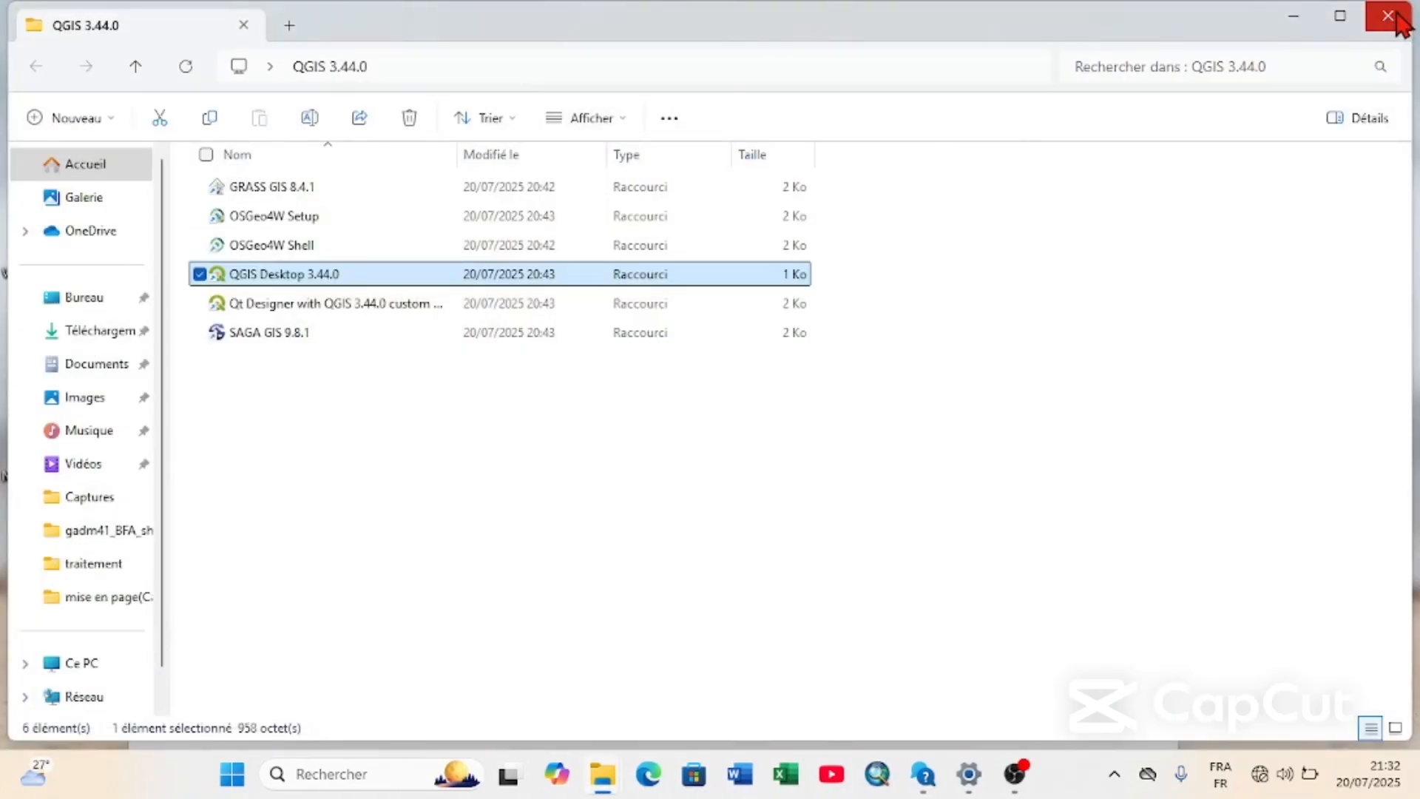
left_click(1397, 17)
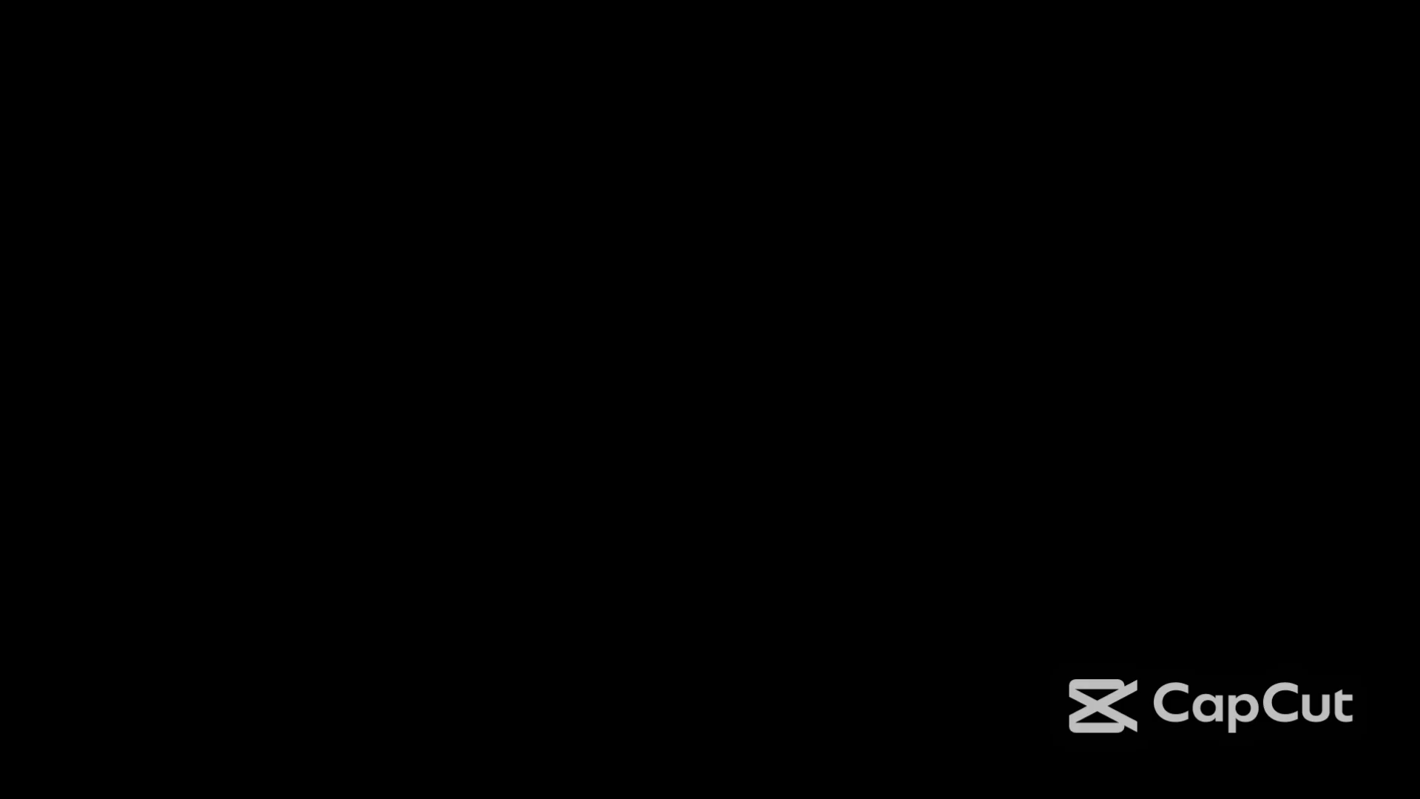